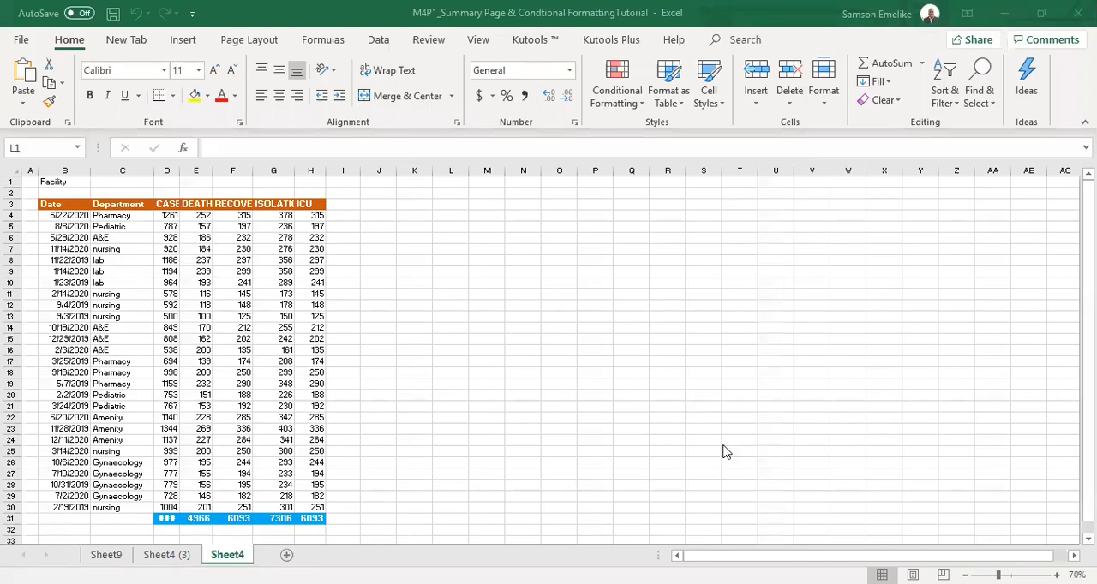
Hide the Sheet9 and Sheet4 (3) worksheets so only Sheet4 is left in view.
{"action": "left_click", "coordinate": [517, 331]}
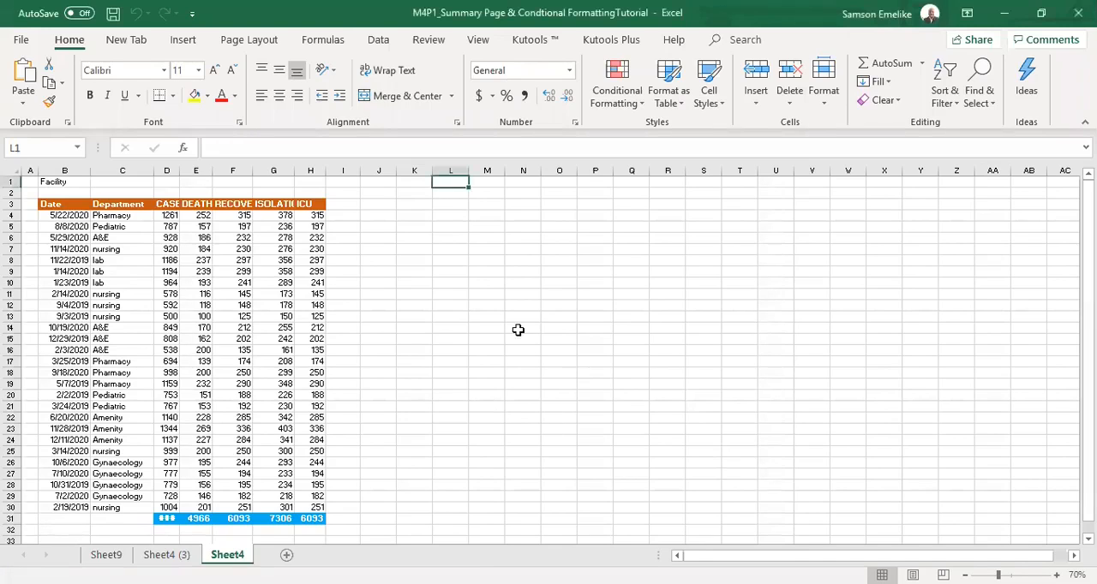
{"action": "scroll", "coordinate": [518, 331], "scroll_direction": "up", "scroll_amount": 3}
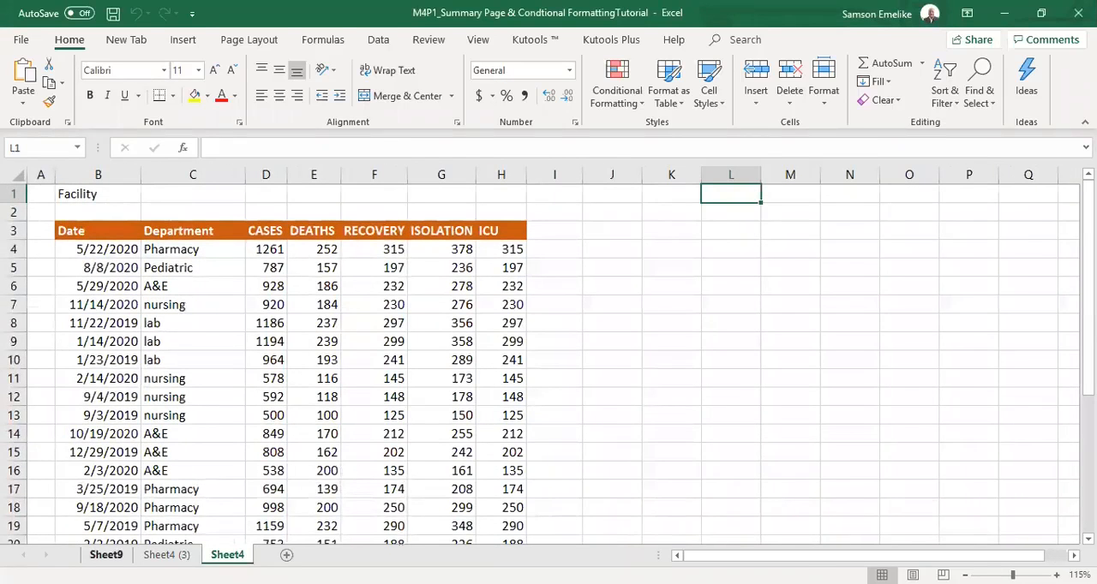
{"action": "left_click", "coordinate": [106, 555]}
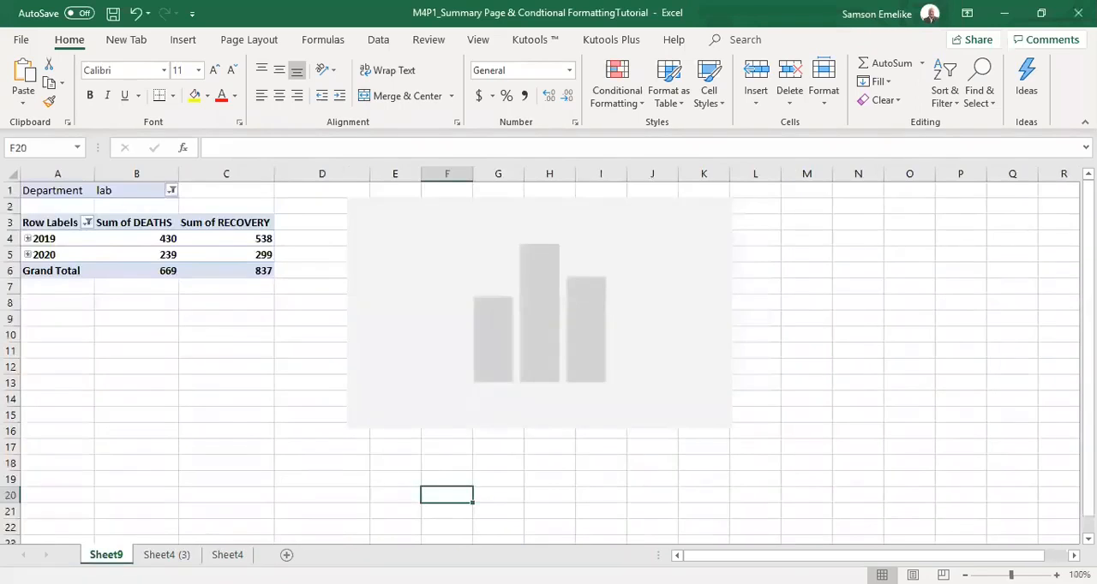
{"action": "right_click", "coordinate": [111, 554]}
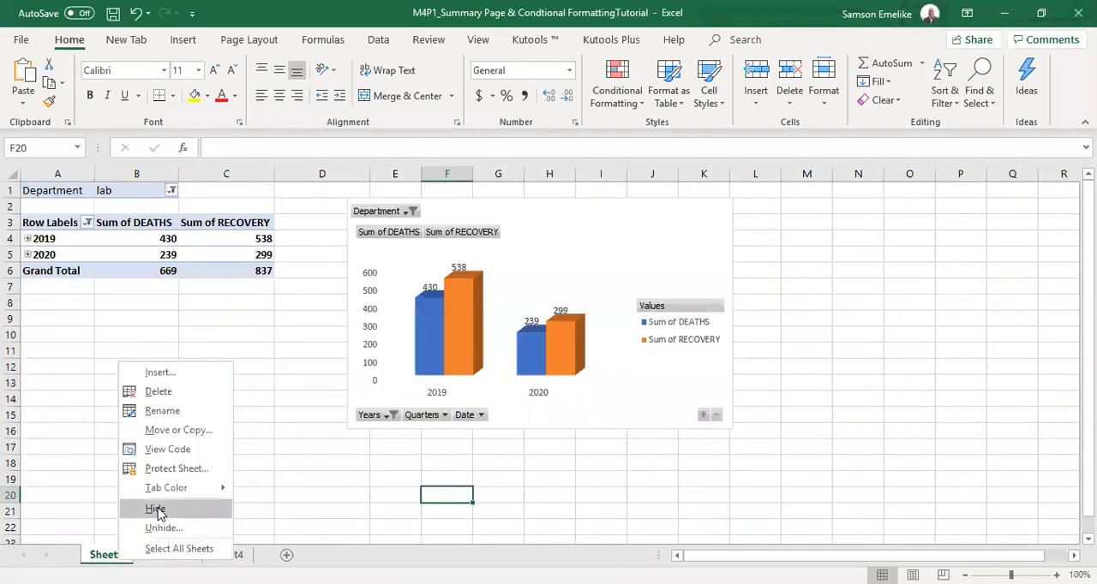
{"action": "left_click", "coordinate": [156, 510]}
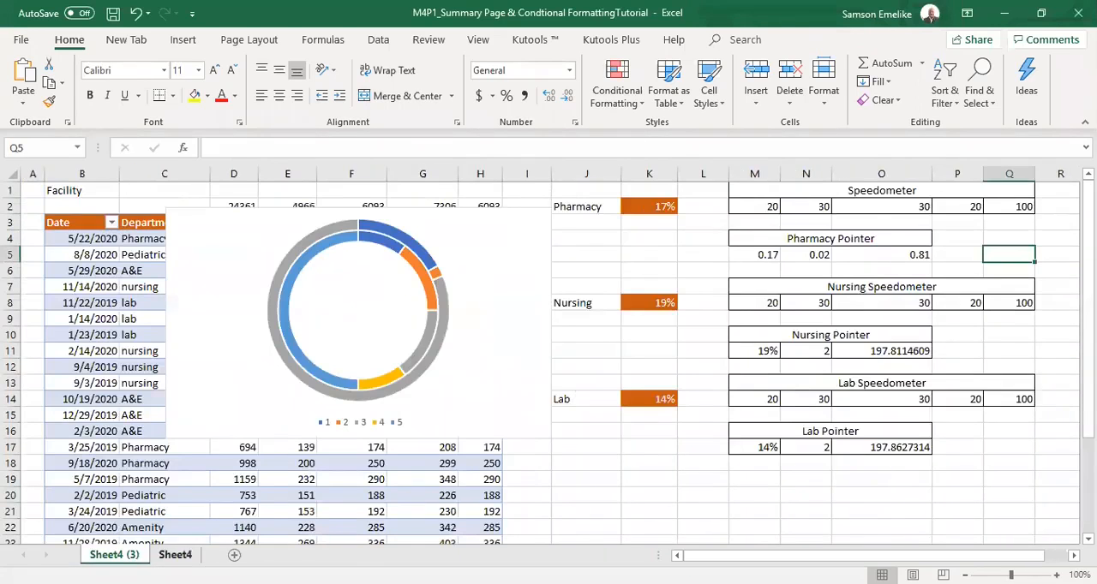
{"action": "right_click", "coordinate": [118, 556]}
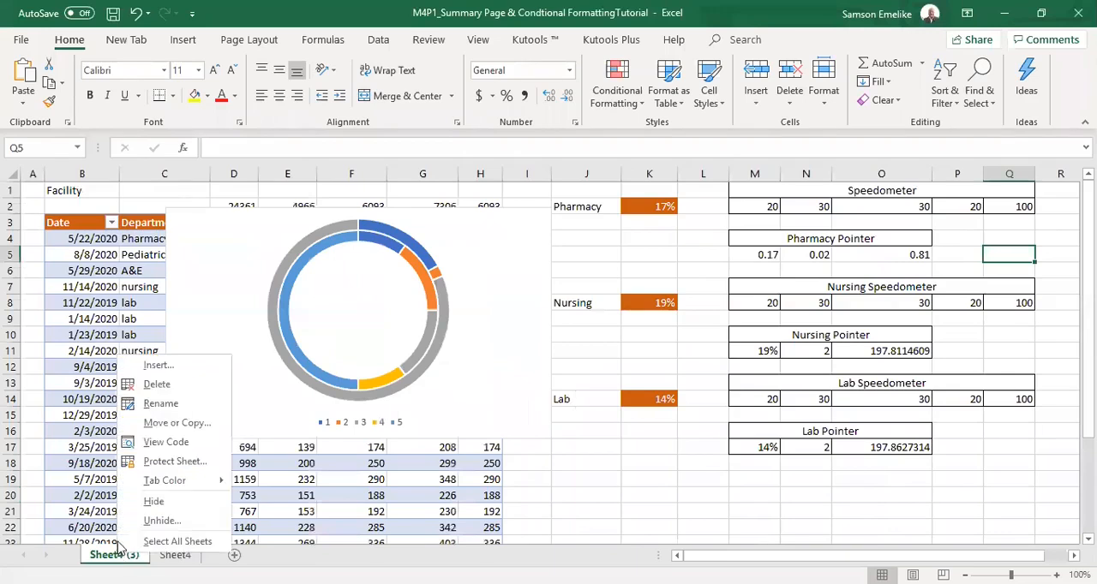
{"action": "left_click", "coordinate": [153, 501]}
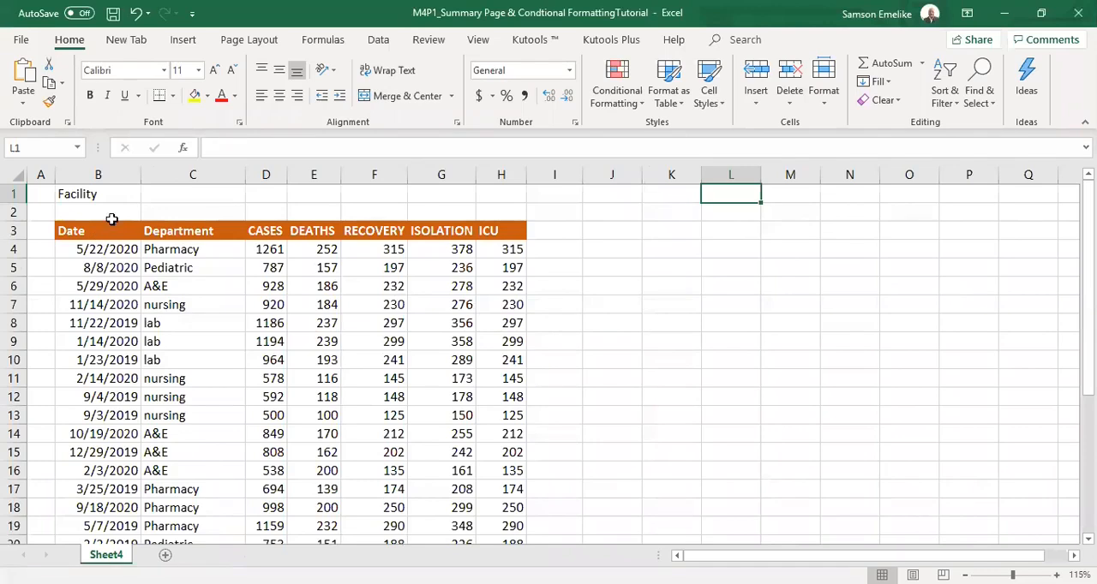
Enter Edward Hospital in cell C1 as the facility name.
{"action": "left_click", "coordinate": [177, 194]}
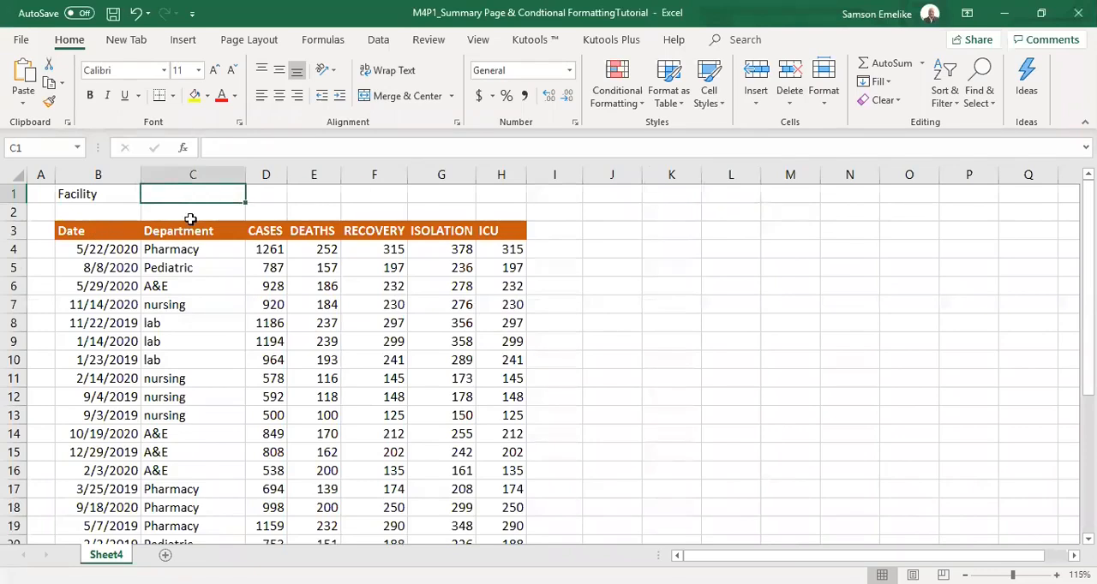
{"action": "type", "text": "E"}
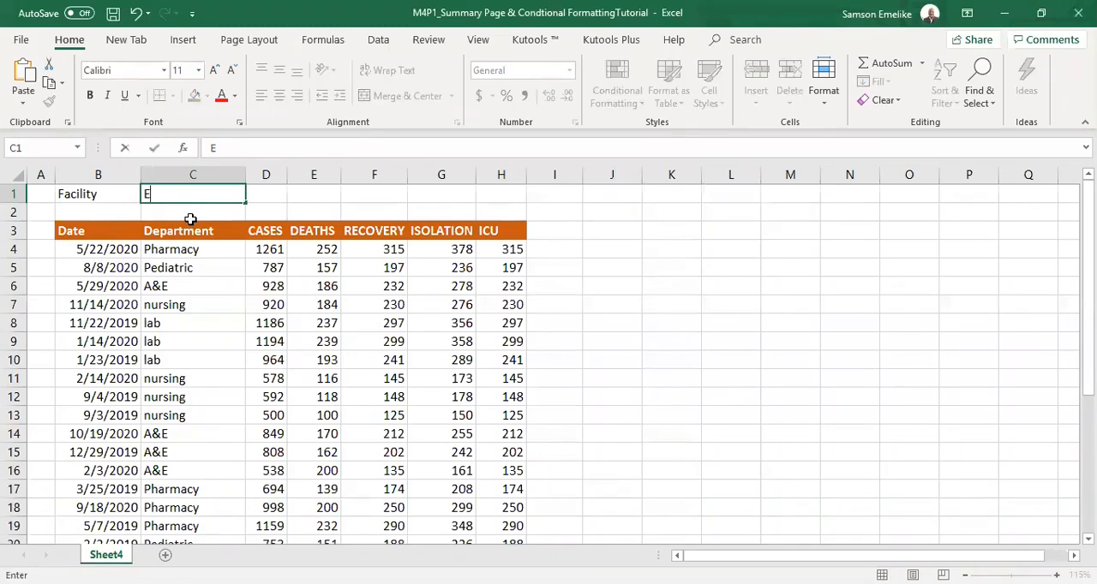
{"action": "type", "text": "dward Hospital"}
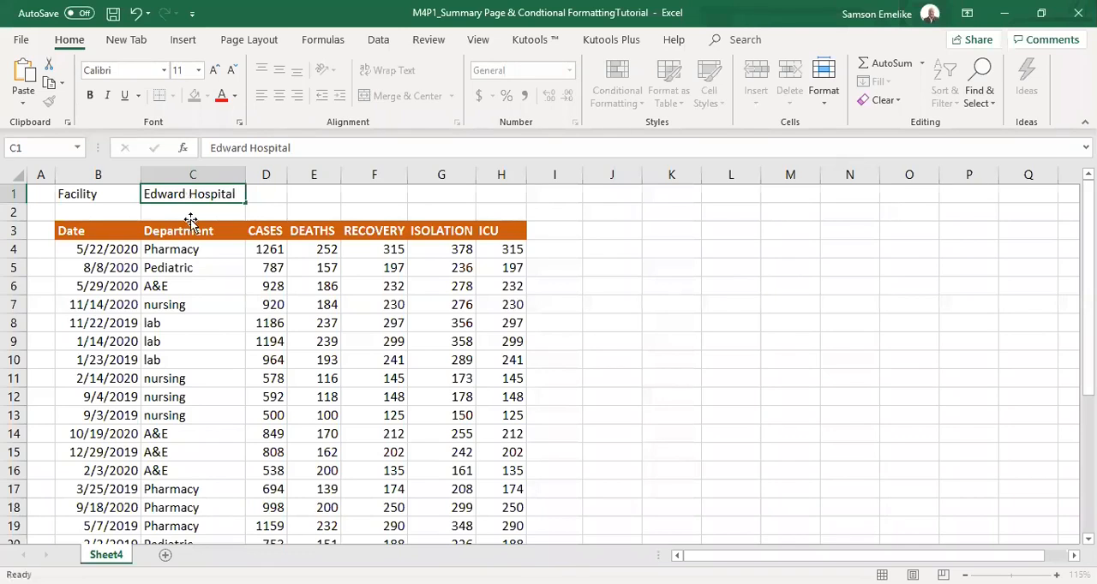
{"action": "key", "text": "Return"}
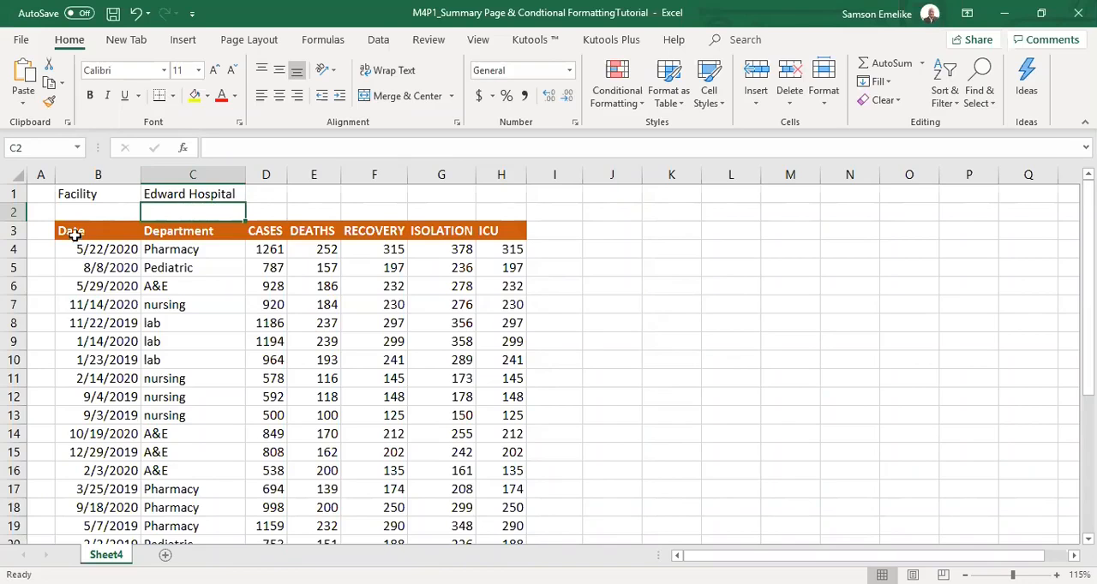
{"action": "left_click_drag", "start_coordinate": [70, 235], "coordinate": [491, 478]}
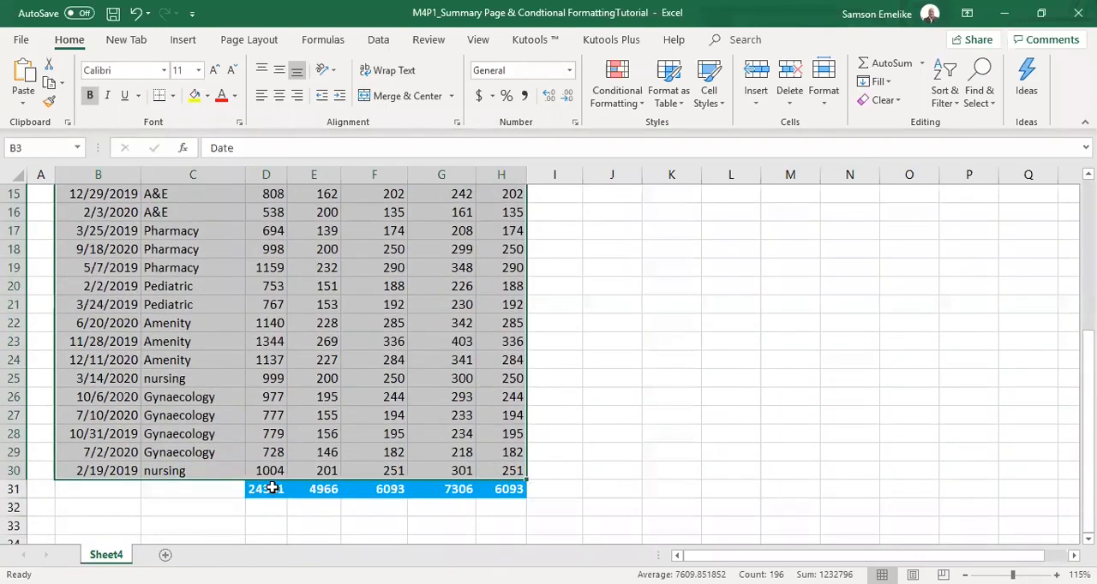
{"action": "scroll", "coordinate": [397, 418], "scroll_direction": "up", "scroll_amount": 5}
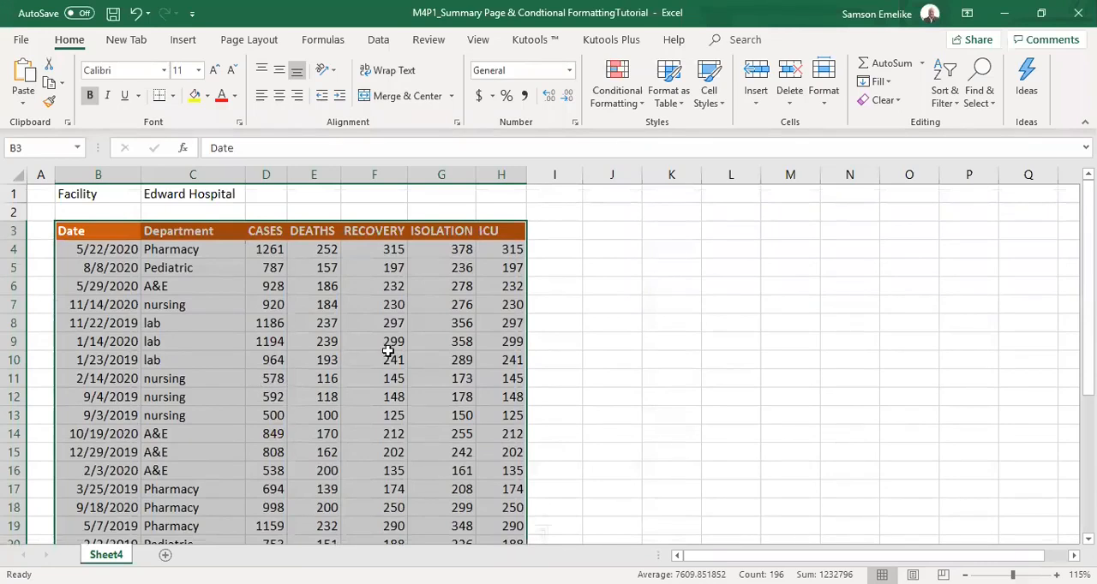
{"action": "left_click", "coordinate": [458, 306]}
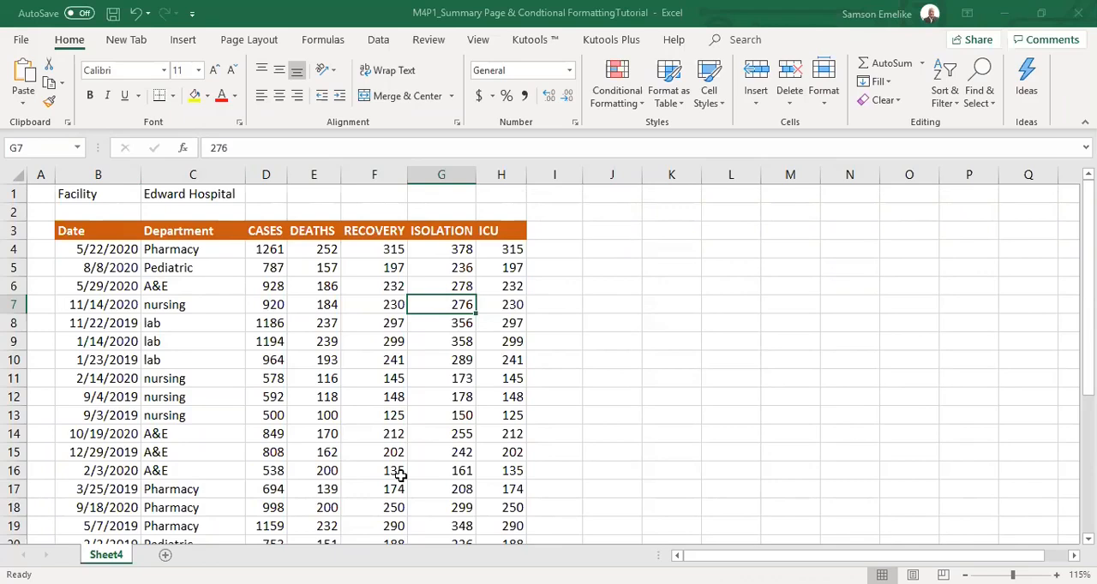
Rename the Sheet4 worksheet as Edward Hospital.
{"action": "left_click", "coordinate": [171, 555]}
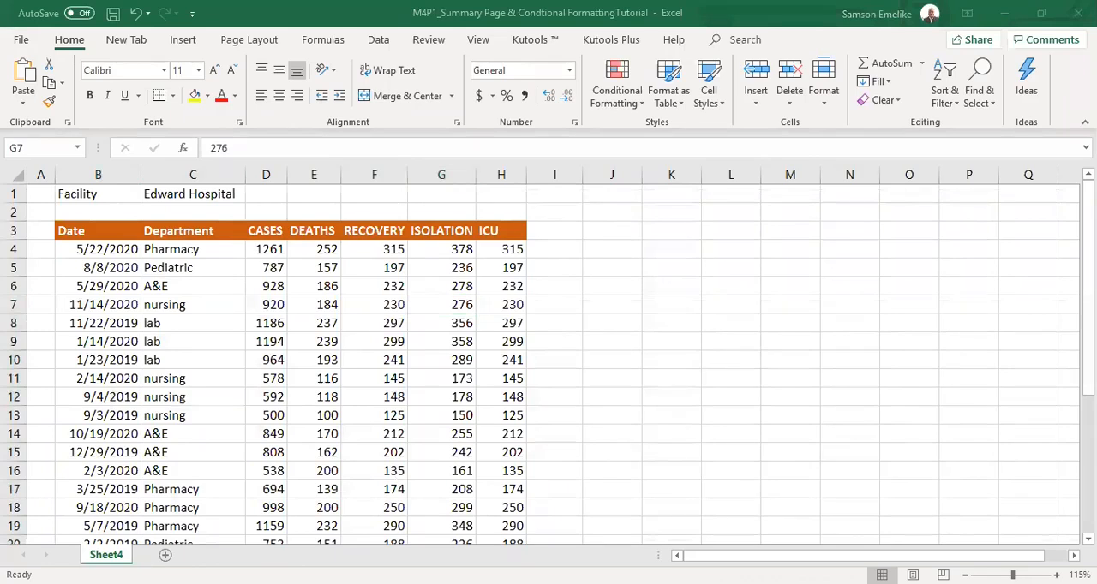
{"action": "double_click", "coordinate": [118, 555]}
{"action": "type", "text": "Edward Hospital"}
{"action": "key", "text": "Return"}
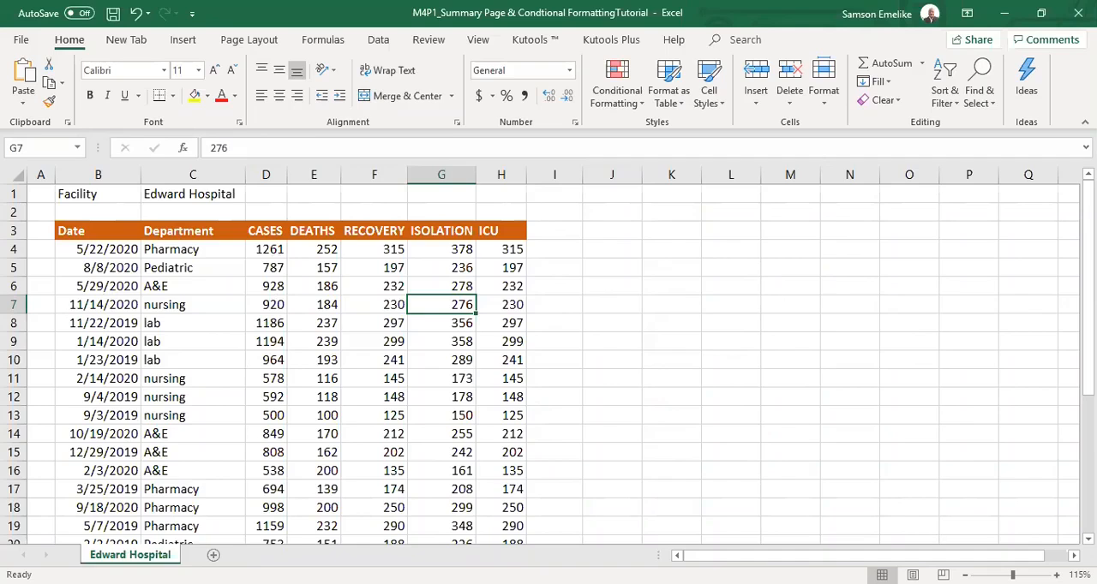
{"action": "double_click", "coordinate": [137, 556]}
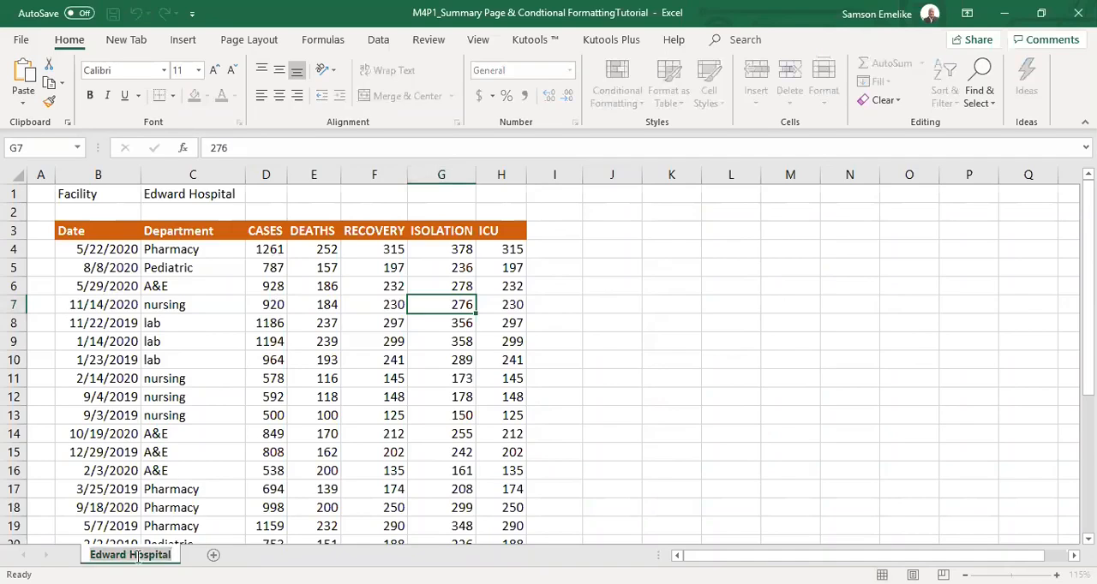
{"action": "left_click", "coordinate": [226, 447]}
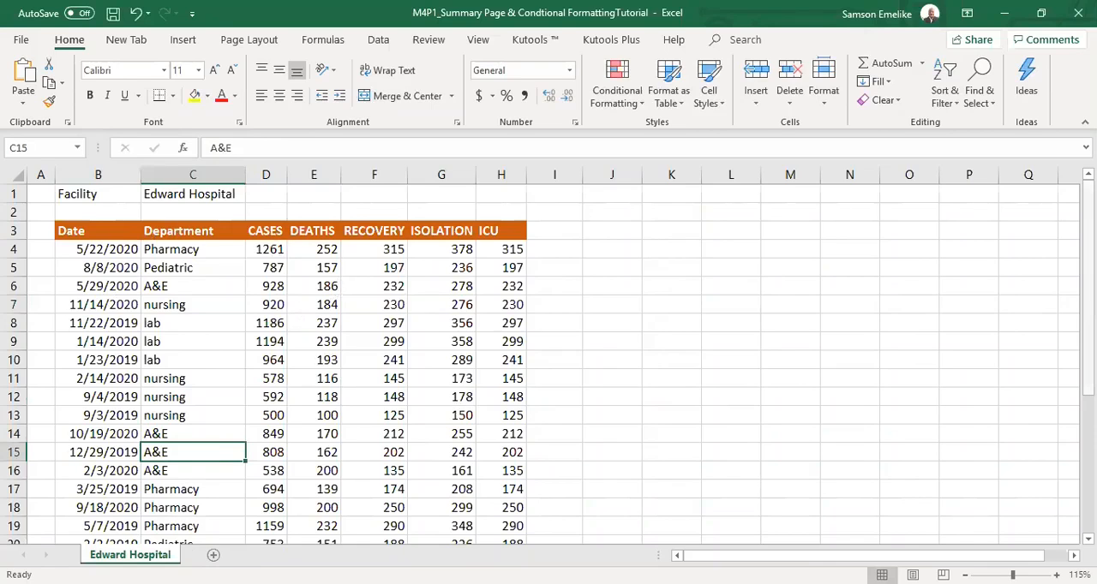
{"action": "left_click_drag", "start_coordinate": [1087, 283], "coordinate": [1041, 166]}
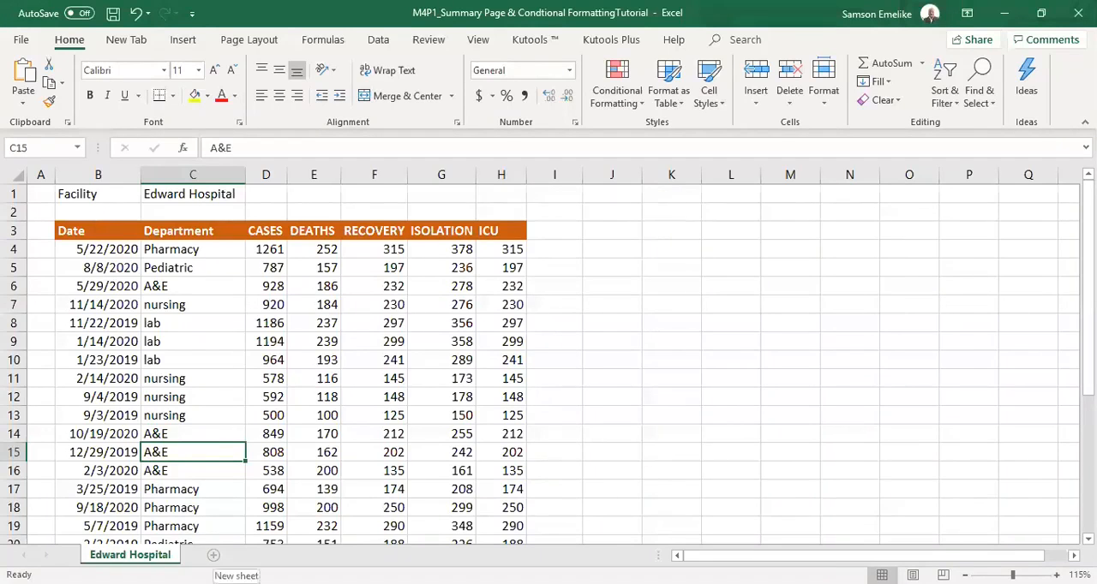
Add five new blank worksheets after the Edward Hospital sheet.
{"action": "left_click", "coordinate": [214, 556]}
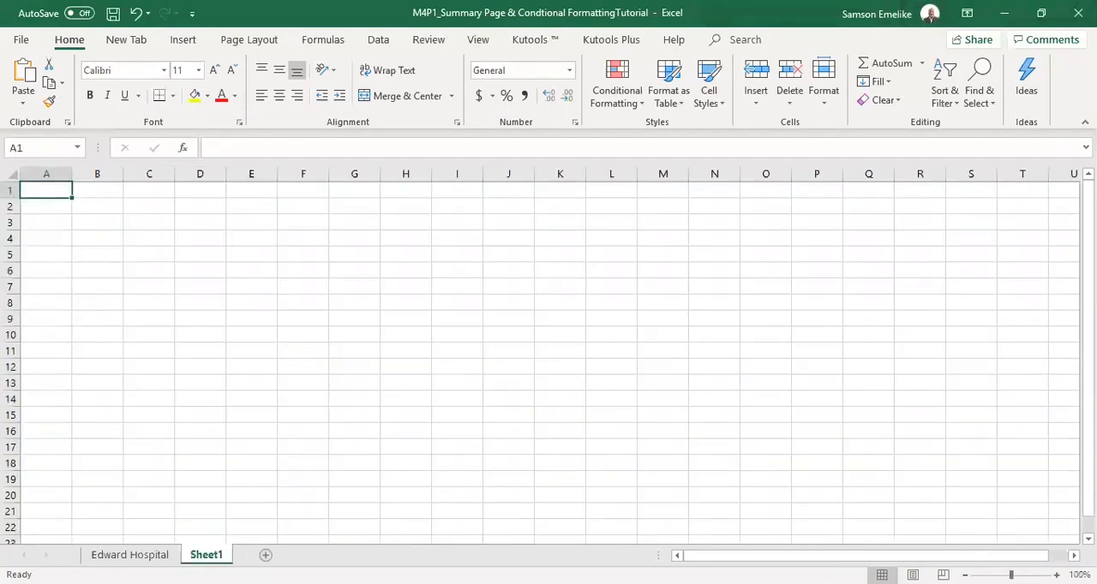
{"action": "left_click", "coordinate": [266, 555]}
{"action": "left_click", "coordinate": [318, 555]}
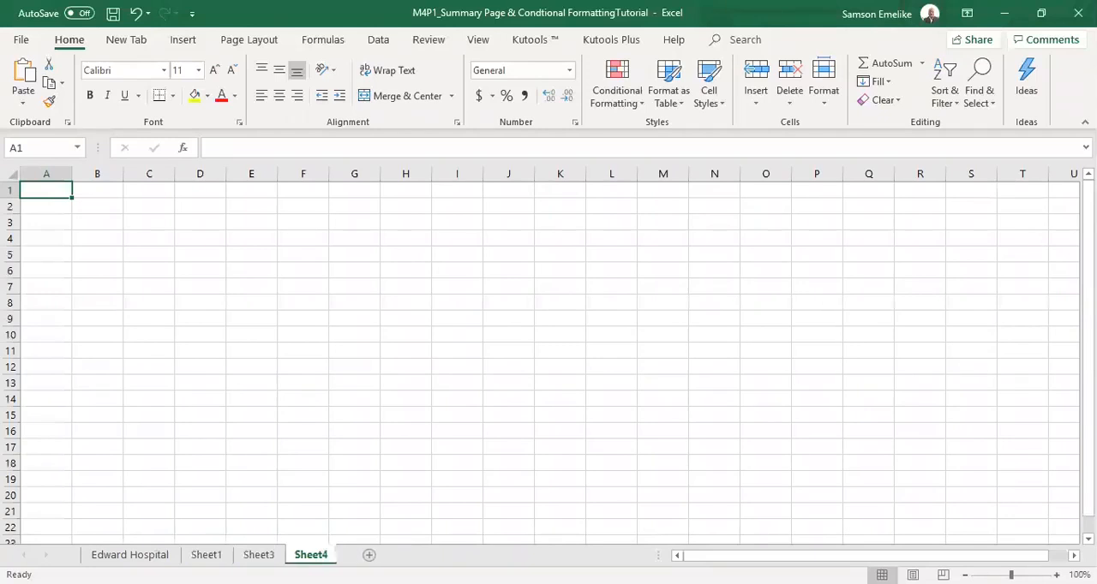
{"action": "left_click", "coordinate": [371, 556]}
{"action": "left_click", "coordinate": [423, 556]}
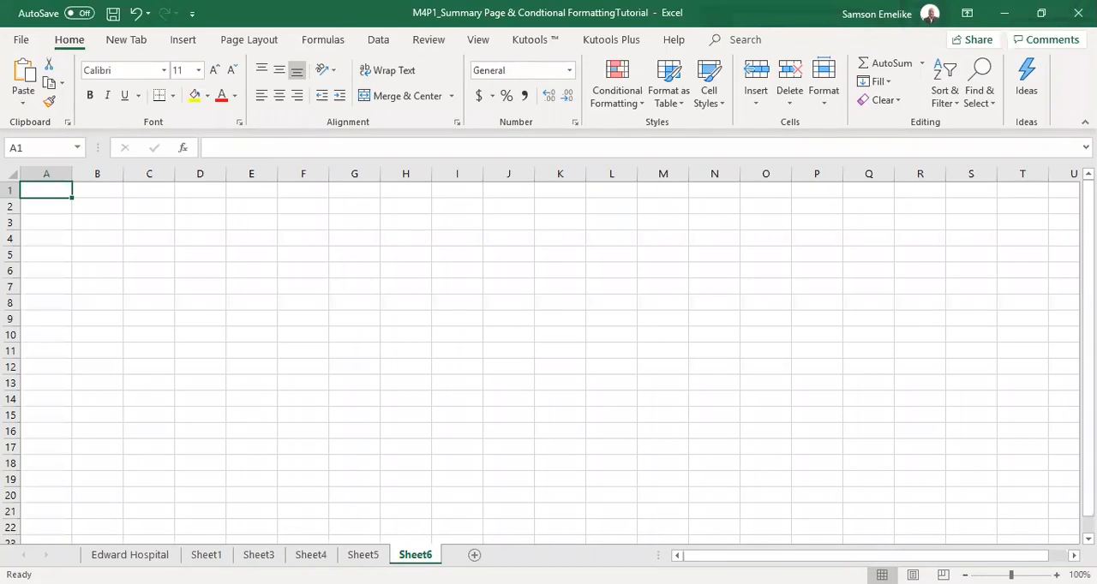
Copy the entire Edward Hospital sheet into Sheet1, Sheet3, Sheet4, Sheet5 and Sheet6 as a group, and ungroup them.
{"action": "left_click", "coordinate": [130, 555]}
{"action": "left_click", "coordinate": [15, 175]}
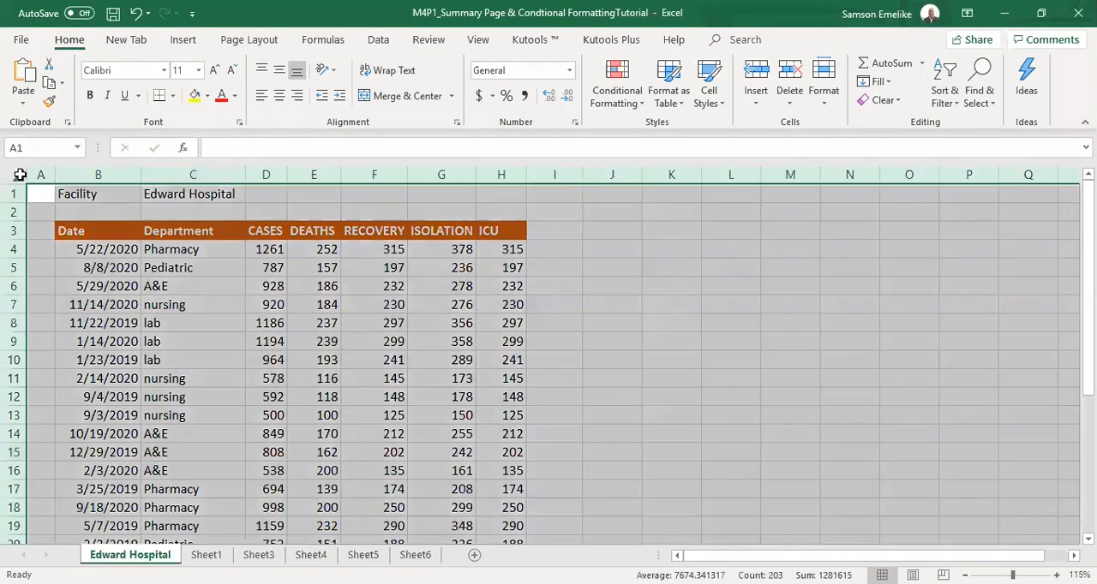
{"action": "key", "text": "ctrl+c"}
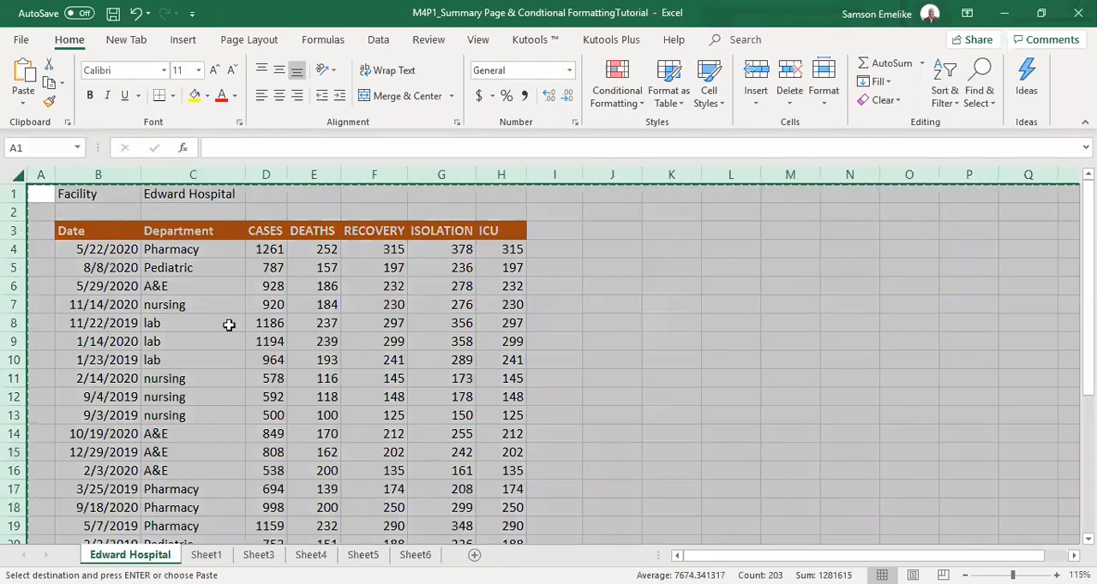
{"action": "left_click", "coordinate": [206, 555]}
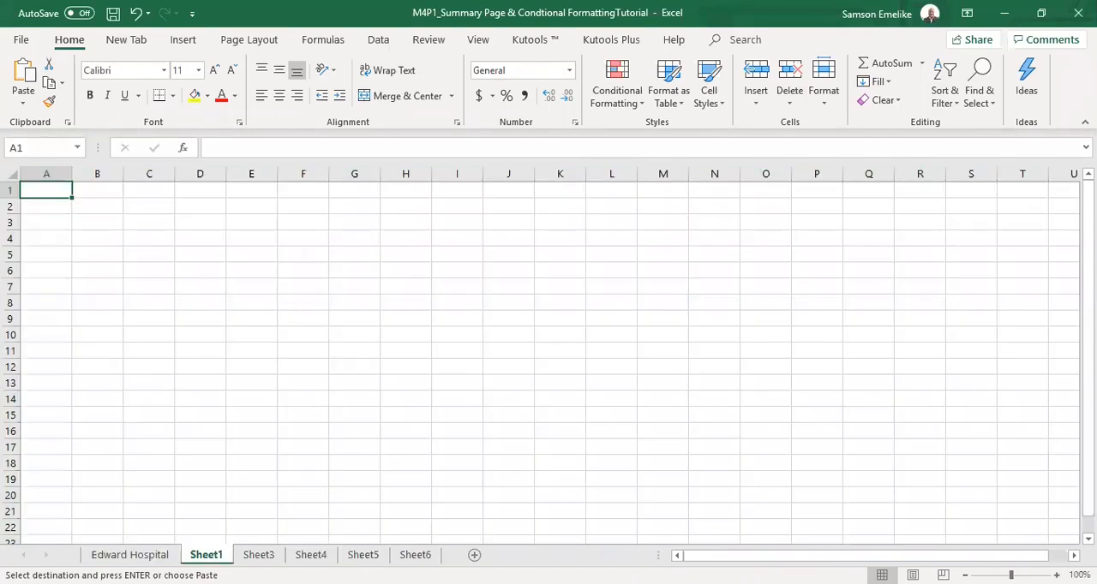
{"action": "left_click", "coordinate": [415, 555], "text": "shift"}
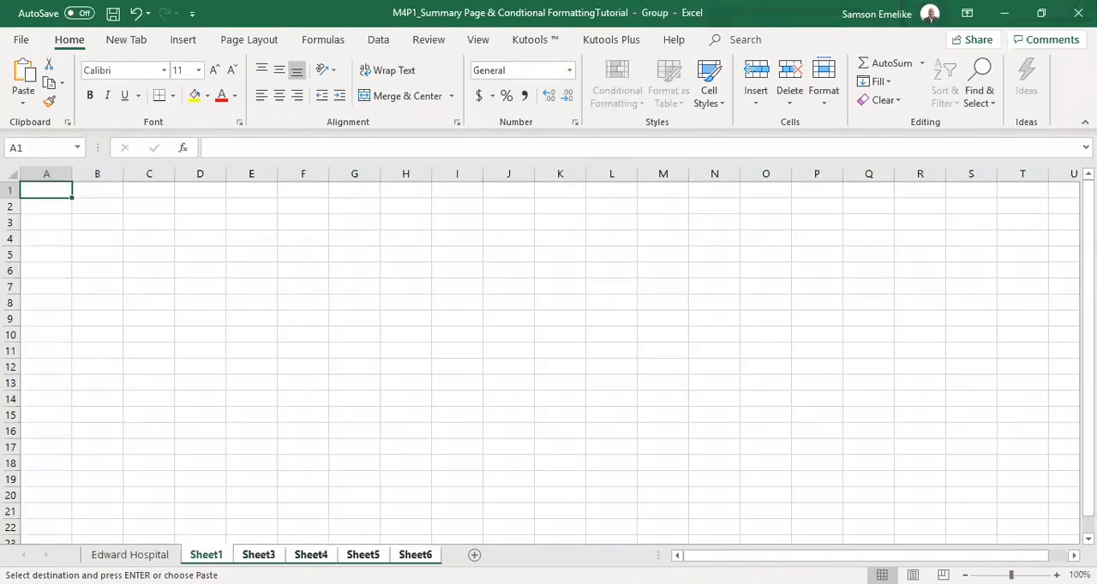
{"action": "left_click", "coordinate": [12, 171]}
{"action": "key", "text": "Return"}
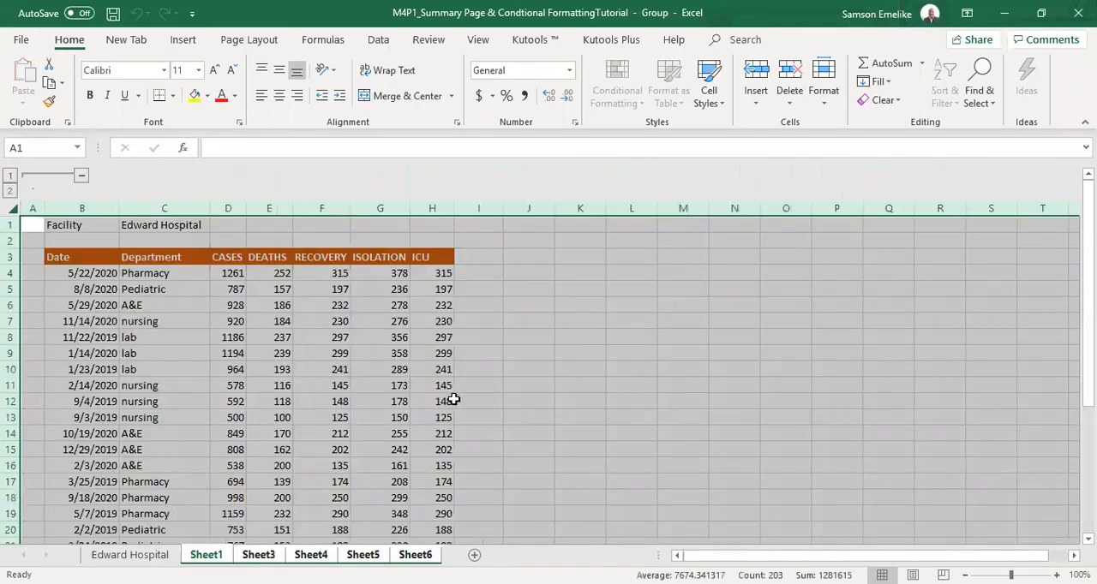
{"action": "left_click", "coordinate": [129, 554]}
Check the pasted table on each of the five new sheets and return to the Edward Hospital sheet.
{"action": "left_click", "coordinate": [206, 555]}
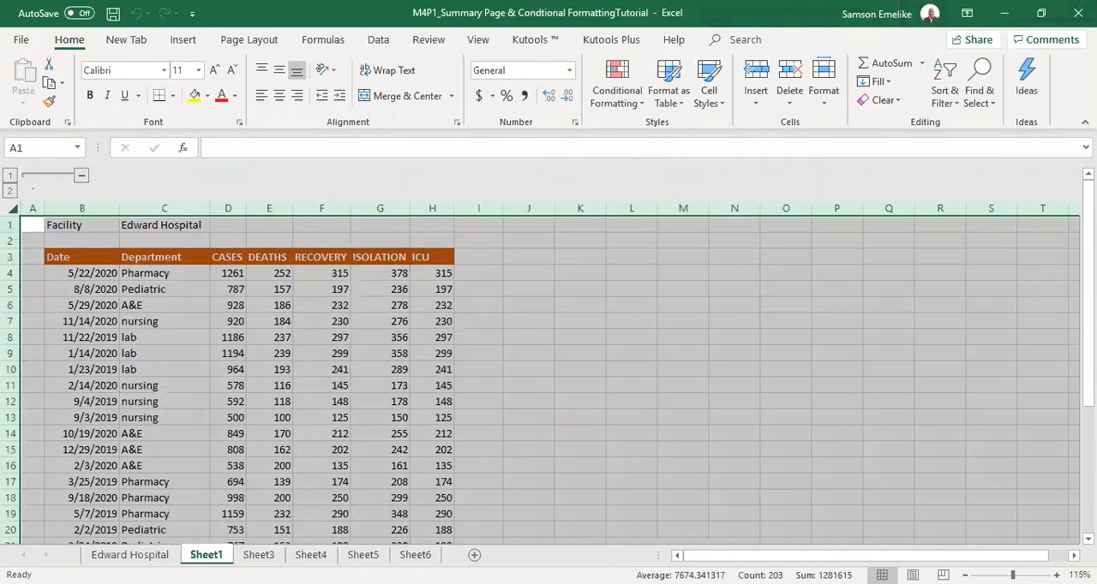
{"action": "left_click", "coordinate": [258, 554]}
{"action": "left_click", "coordinate": [310, 555]}
{"action": "left_click", "coordinate": [363, 555]}
{"action": "left_click", "coordinate": [415, 555]}
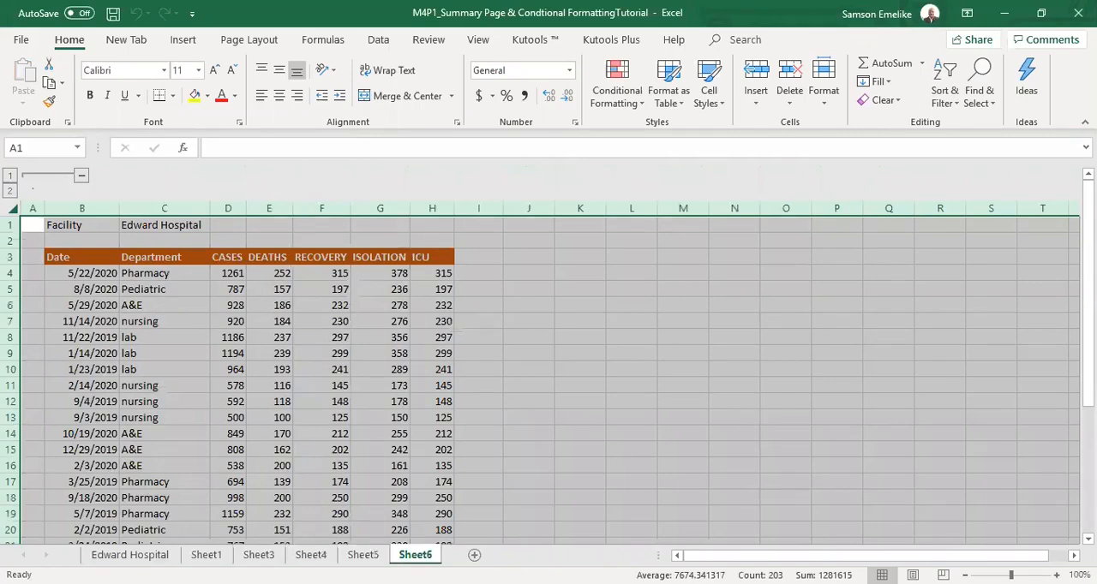
{"action": "left_click", "coordinate": [129, 554]}
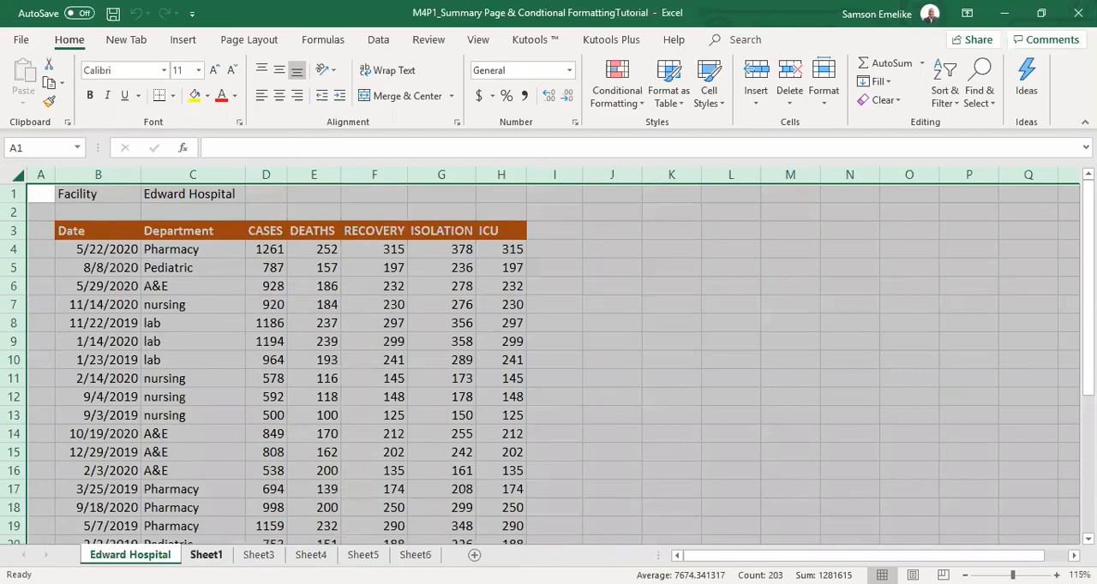
Rename the Sheet1 worksheet as Eno Hospital.
{"action": "left_click", "coordinate": [214, 554]}
{"action": "double_click", "coordinate": [206, 554]}
{"action": "type", "text": "Eno Hospital"}
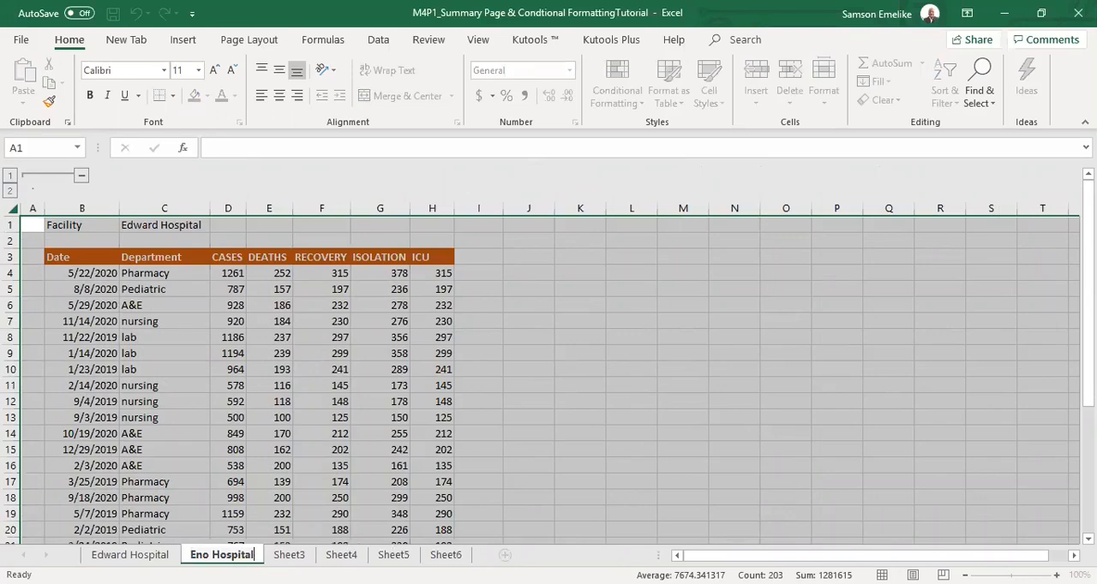
{"action": "key", "text": "Return"}
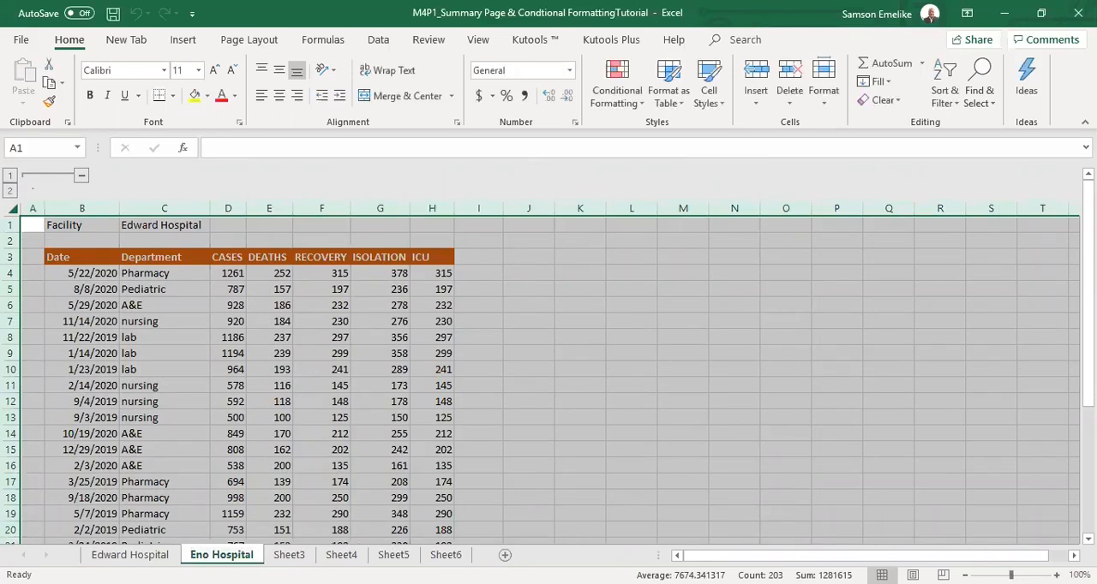
Rename the Sheet3 worksheet as Tonye Hospital.
{"action": "double_click", "coordinate": [289, 555]}
{"action": "type", "text": "Tonye Hospital"}
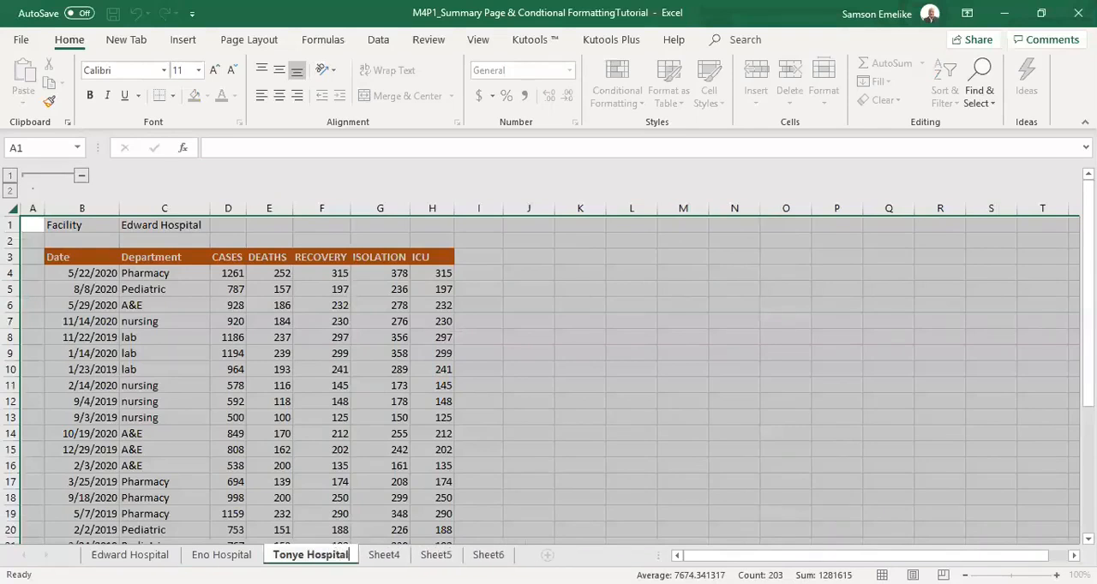
{"action": "key", "text": "Return"}
Rename the Sheet4 worksheet as Nonju Hospital.
{"action": "left_click", "coordinate": [384, 556]}
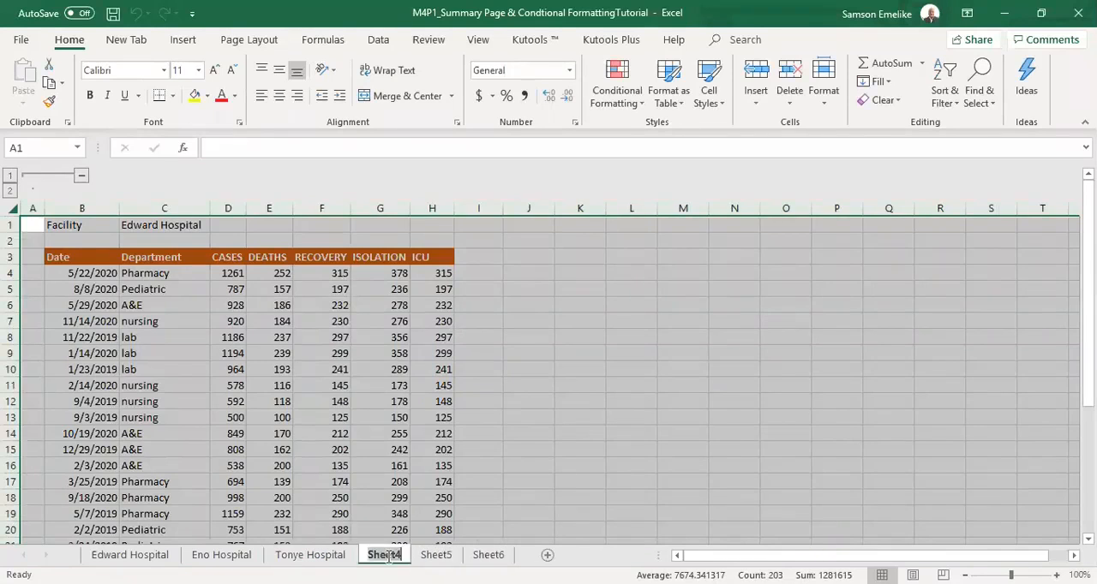
{"action": "double_click", "coordinate": [384, 555]}
{"action": "type", "text": "Ilonju"}
{"action": "type", "text": " Hospital"}
{"action": "key", "text": "Return"}
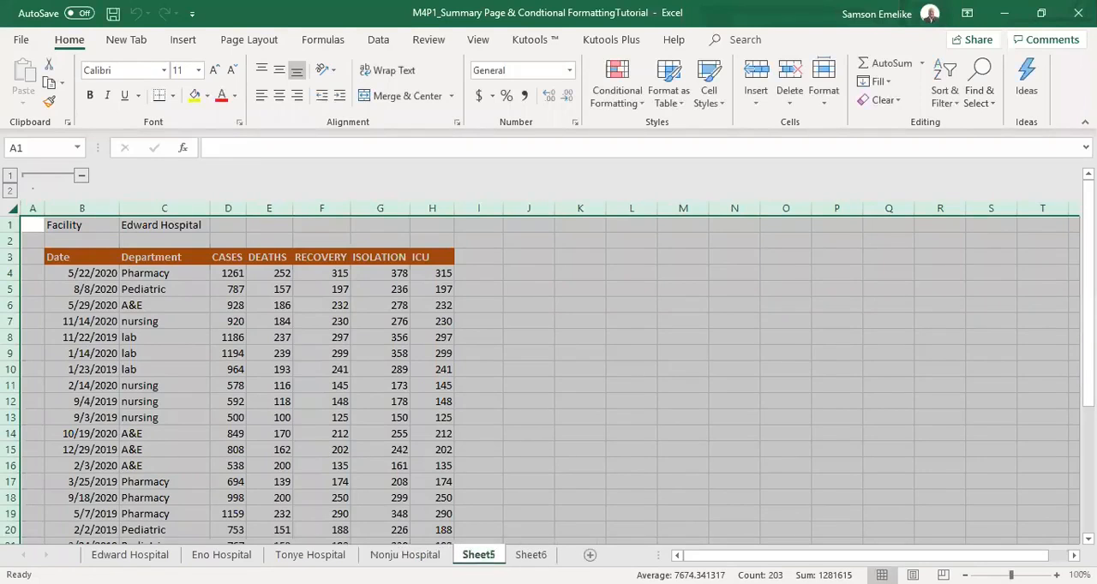
Rename the Sheet5 worksheet as Chioma Hospital.
{"action": "double_click", "coordinate": [478, 555]}
{"action": "type", "text": "Chioma Hospital"}
{"action": "key", "text": "Return"}
Rename the Sheet6 worksheet as Anietie Hospital.
{"action": "key", "text": "ctrl+Page_Down"}
{"action": "double_click", "coordinate": [468, 557]}
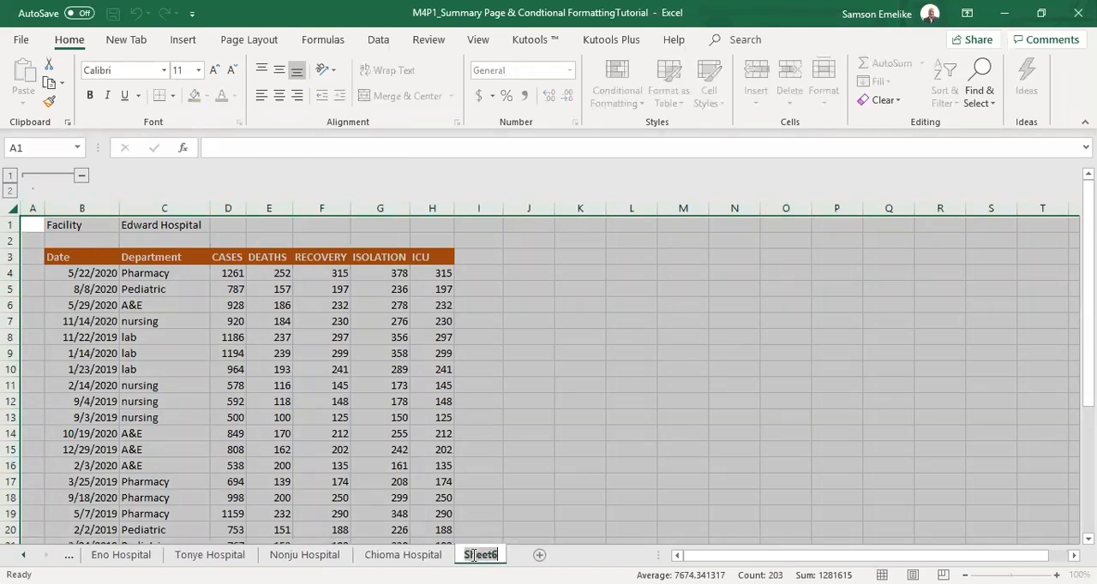
{"action": "key", "text": "Return"}
{"action": "type", "text": "Anietie Hospital"}
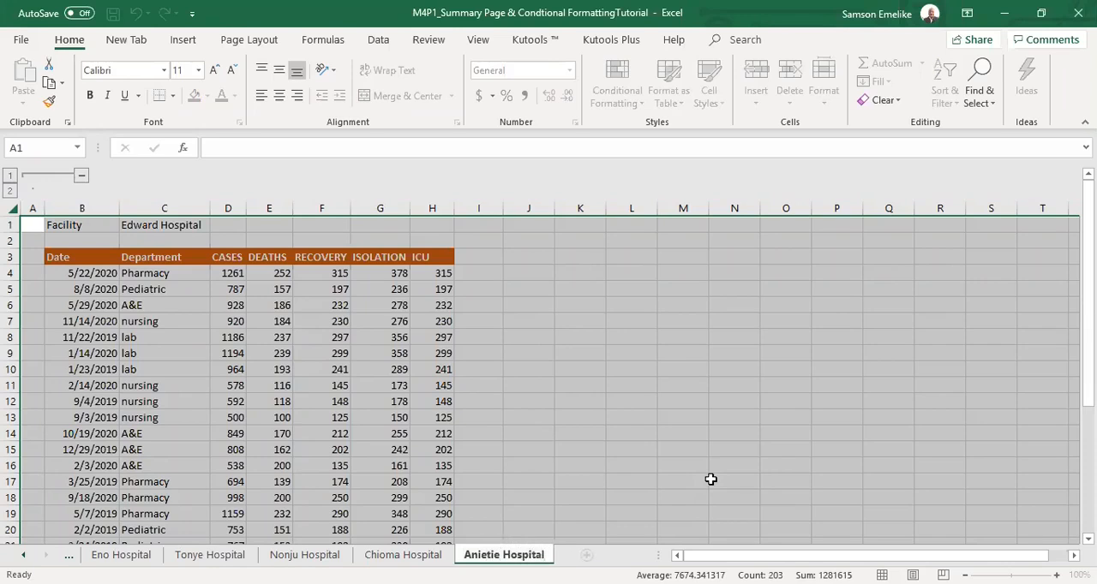
{"action": "key", "text": "Return"}
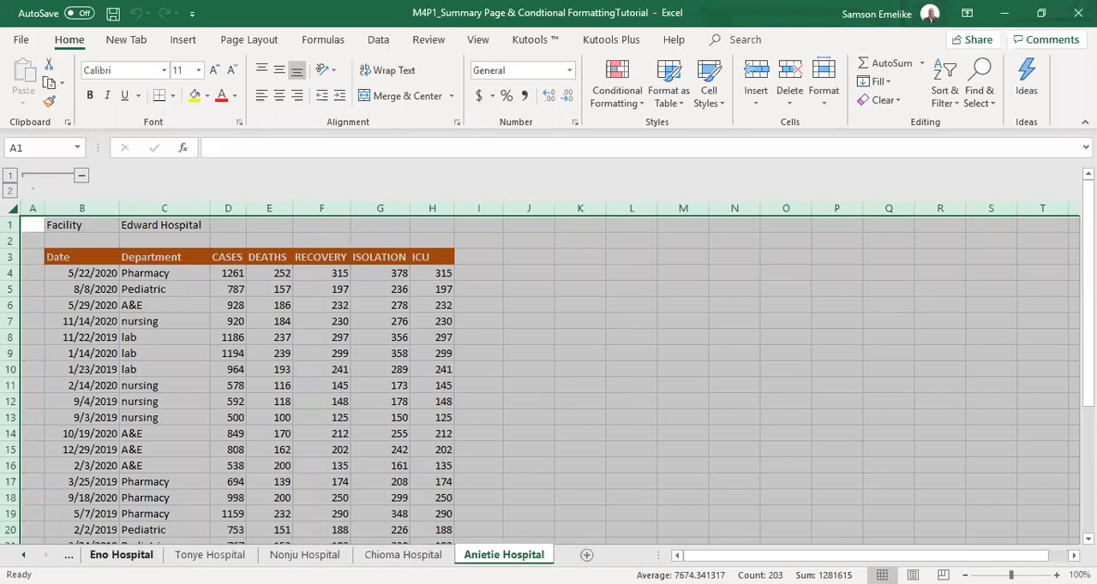
Widen the sheet tab area to show all tabs and review the six hospital sheets from Edward Hospital to Anietie Hospital.
{"action": "left_click_drag", "start_coordinate": [660, 555], "coordinate": [803, 553]}
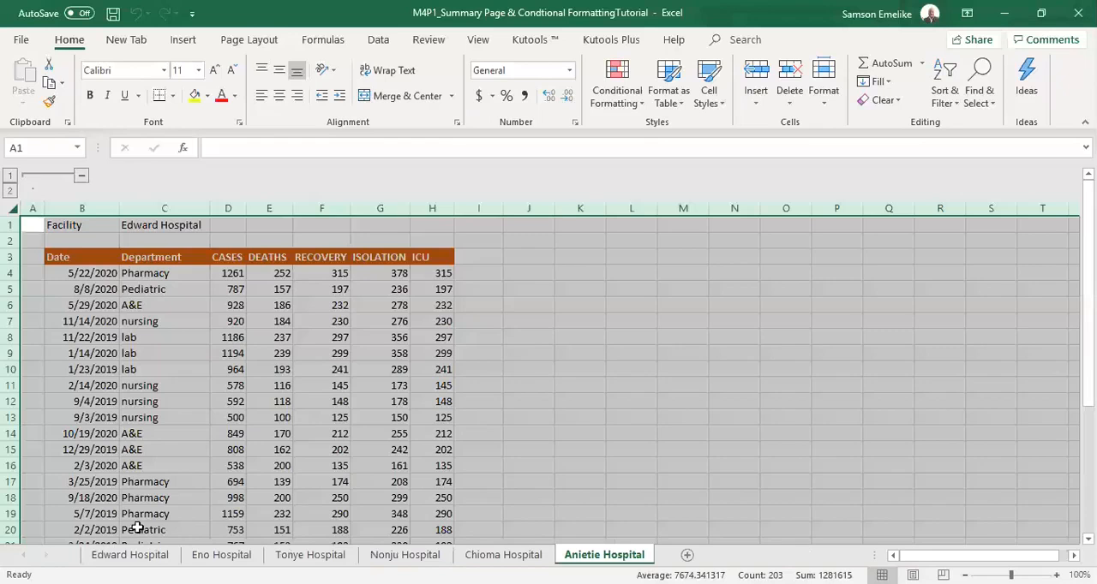
{"action": "left_click", "coordinate": [131, 555]}
{"action": "left_click", "coordinate": [221, 555]}
{"action": "left_click", "coordinate": [310, 555]}
{"action": "left_click", "coordinate": [405, 556]}
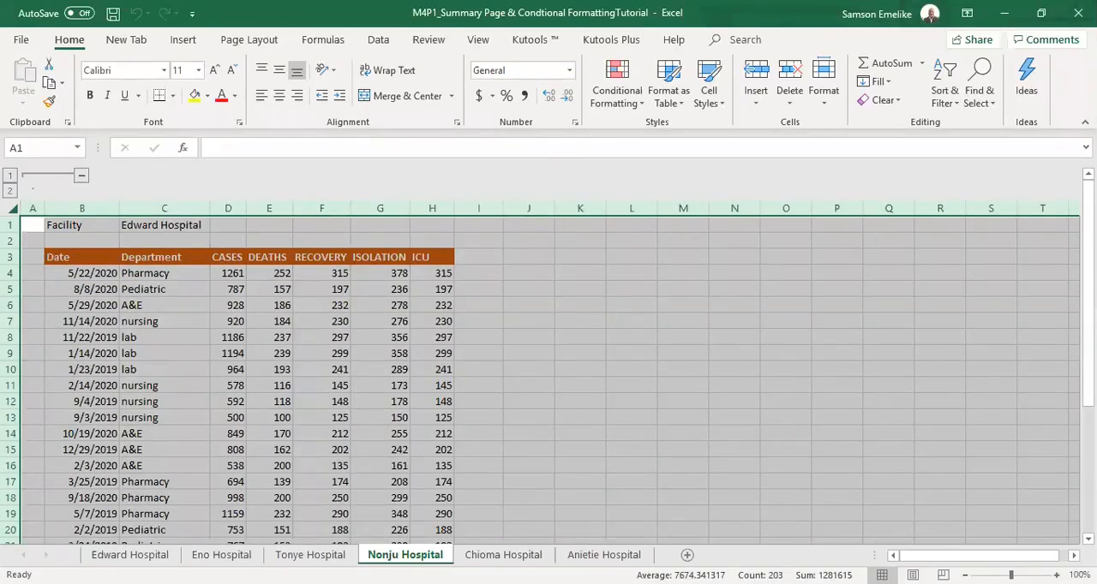
{"action": "left_click", "coordinate": [503, 555]}
{"action": "left_click", "coordinate": [593, 556]}
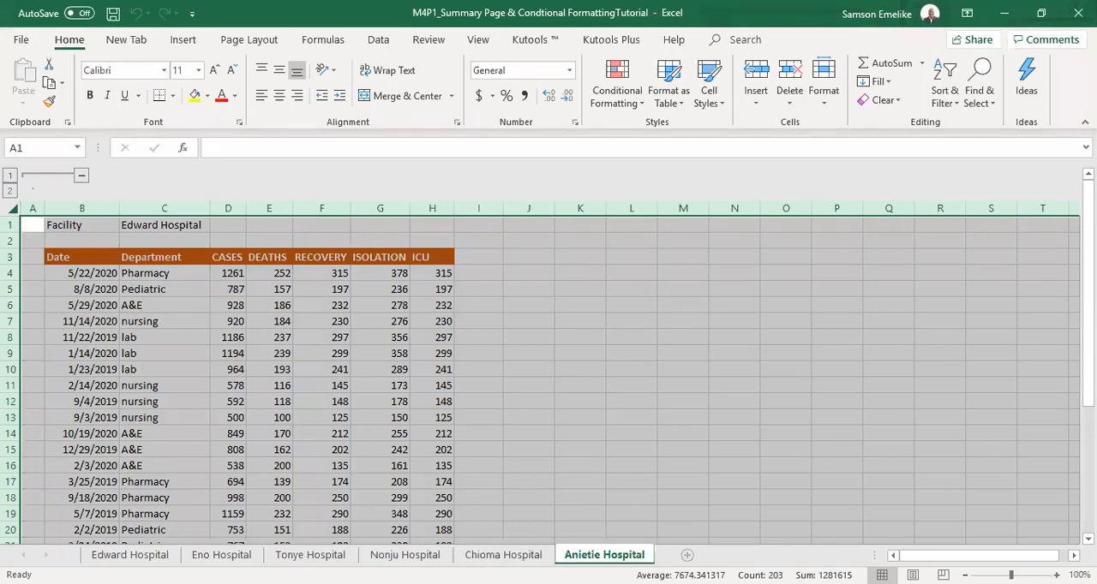
Add a new worksheet after Anietie Hospital and paste the entire contents of the Anietie Hospital sheet into it.
{"action": "left_click", "coordinate": [688, 555]}
{"action": "left_click", "coordinate": [493, 556]}
{"action": "left_click", "coordinate": [604, 556]}
{"action": "key", "text": "ctrl+c"}
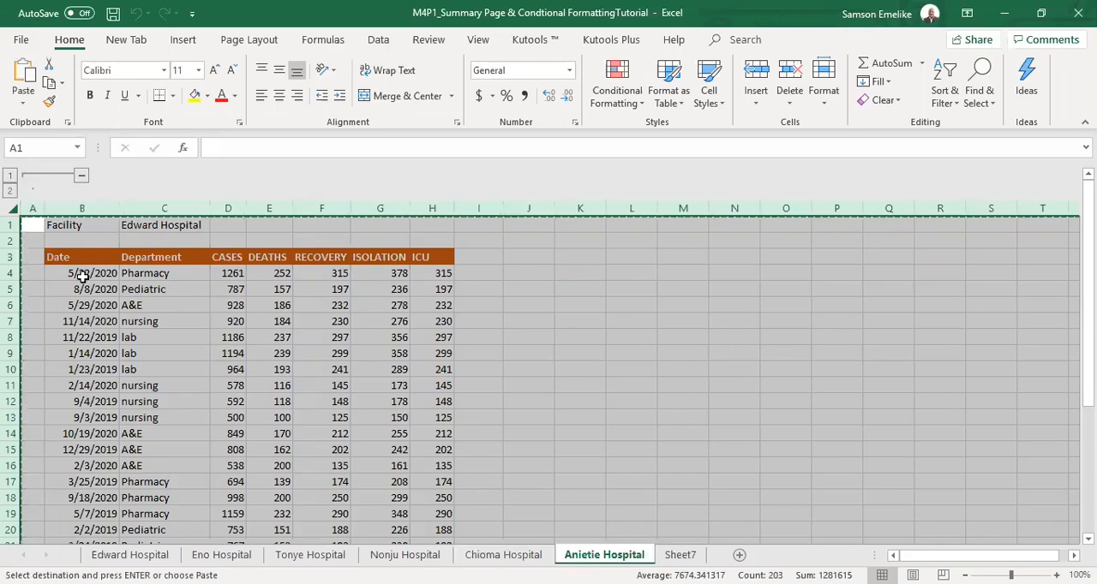
{"action": "left_click", "coordinate": [694, 555]}
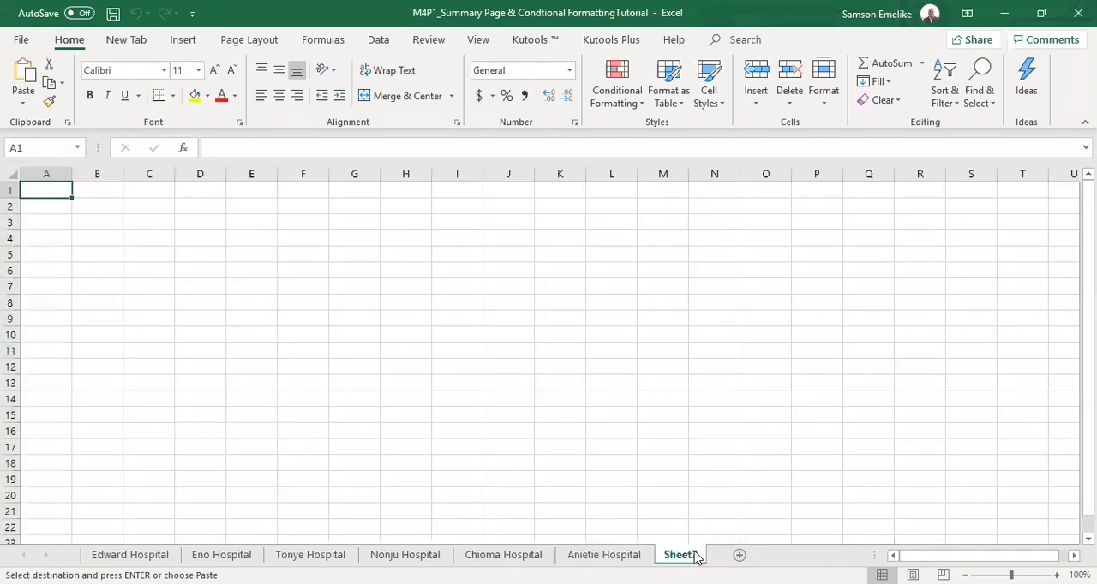
{"action": "left_click", "coordinate": [10, 174]}
{"action": "key", "text": "Return"}
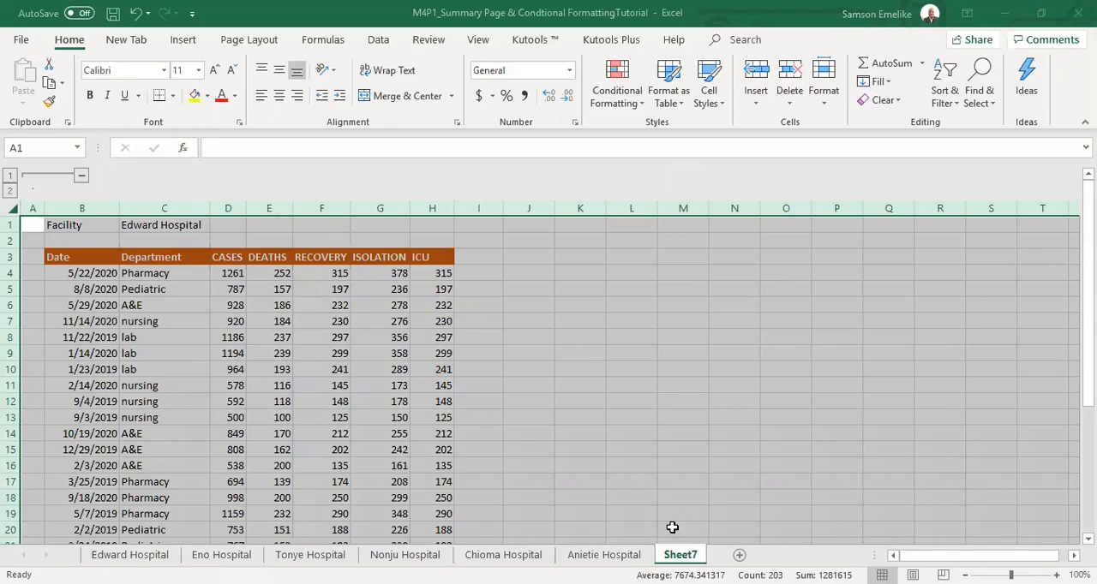
{"action": "left_click", "coordinate": [673, 528]}
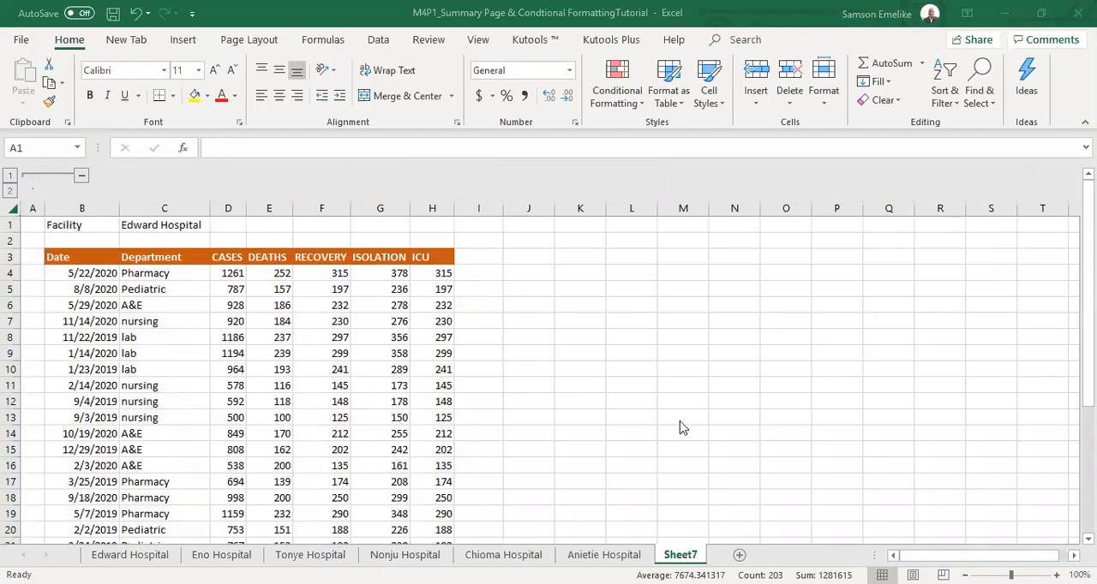
Rename the Sheet7 worksheet as State_Summary Sheet and clear the facility name in its cell C1.
{"action": "double_click", "coordinate": [681, 556]}
{"action": "type", "text": "Stats"}
{"action": "type", "text": "_Sum"}
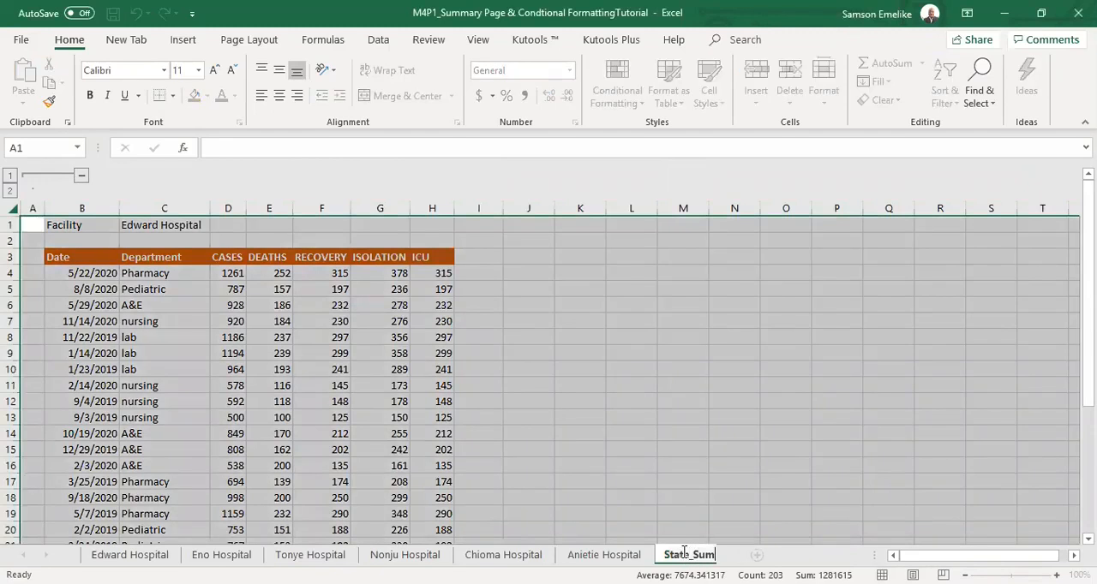
{"action": "type", "text": "mary Sheet"}
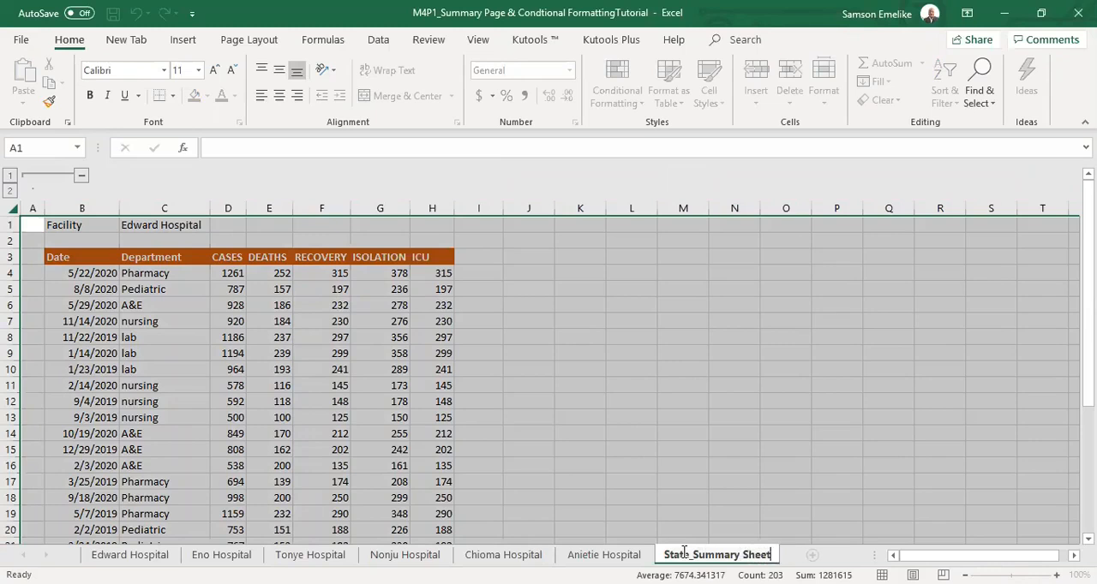
{"action": "key", "text": "Return"}
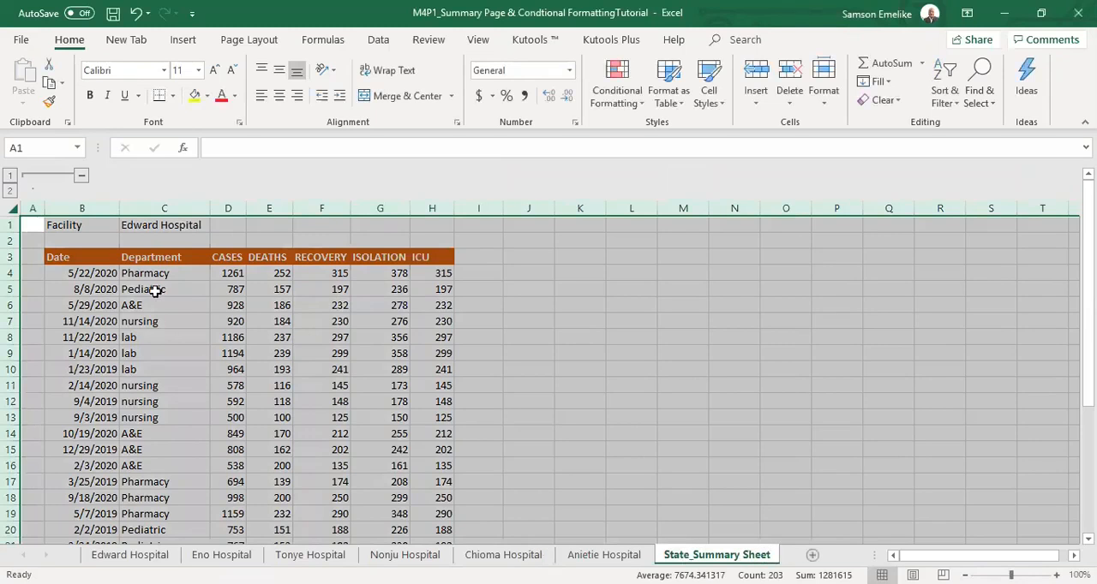
{"action": "left_click", "coordinate": [153, 227]}
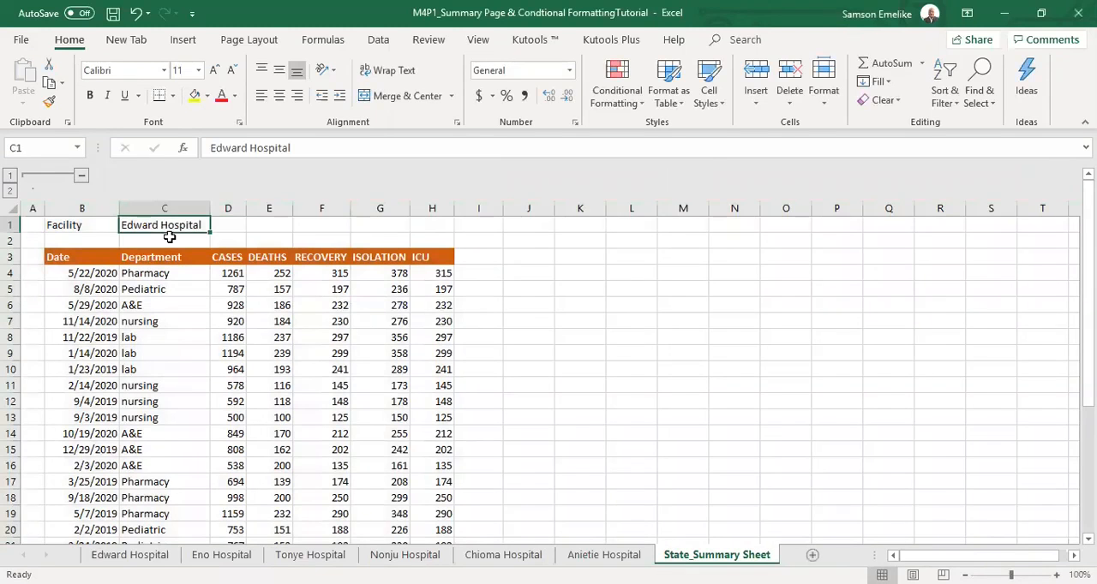
{"action": "key", "text": "Delete"}
Set the facility name in cell C1 of the Anietie Hospital sheet to Anietie.
{"action": "left_click", "coordinate": [605, 555]}
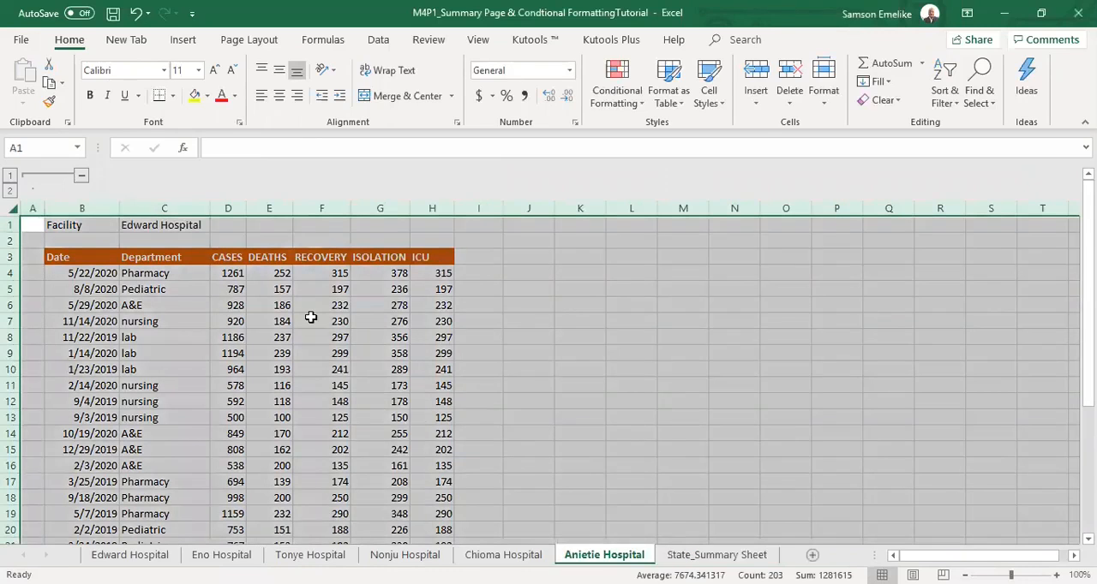
{"action": "left_click", "coordinate": [167, 225]}
{"action": "type", "text": "A"}
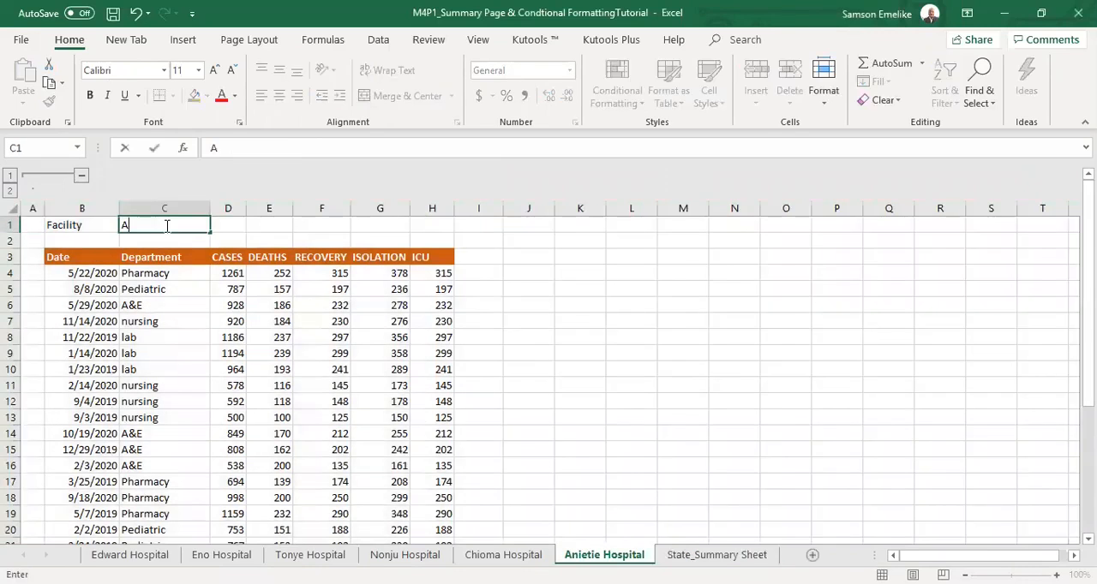
{"action": "type", "text": "nietie"}
{"action": "key", "text": "Return"}
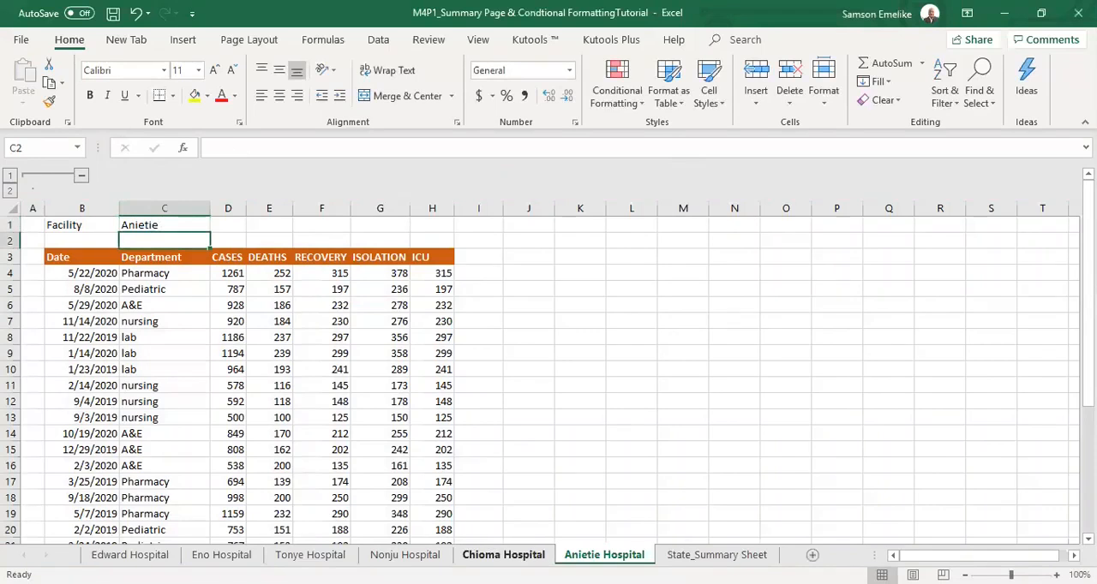
Set the facility name in cell C1 of the Chioma Hospital sheet to Chioma Hospital.
{"action": "left_click", "coordinate": [503, 554]}
{"action": "left_click", "coordinate": [185, 226]}
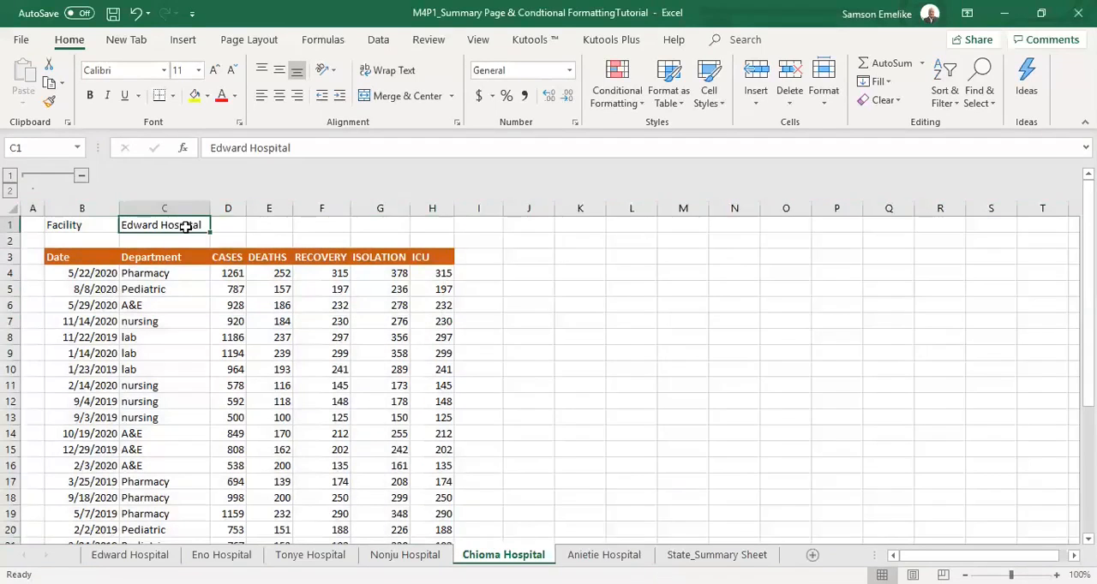
{"action": "type", "text": "Chioma Hospita"}
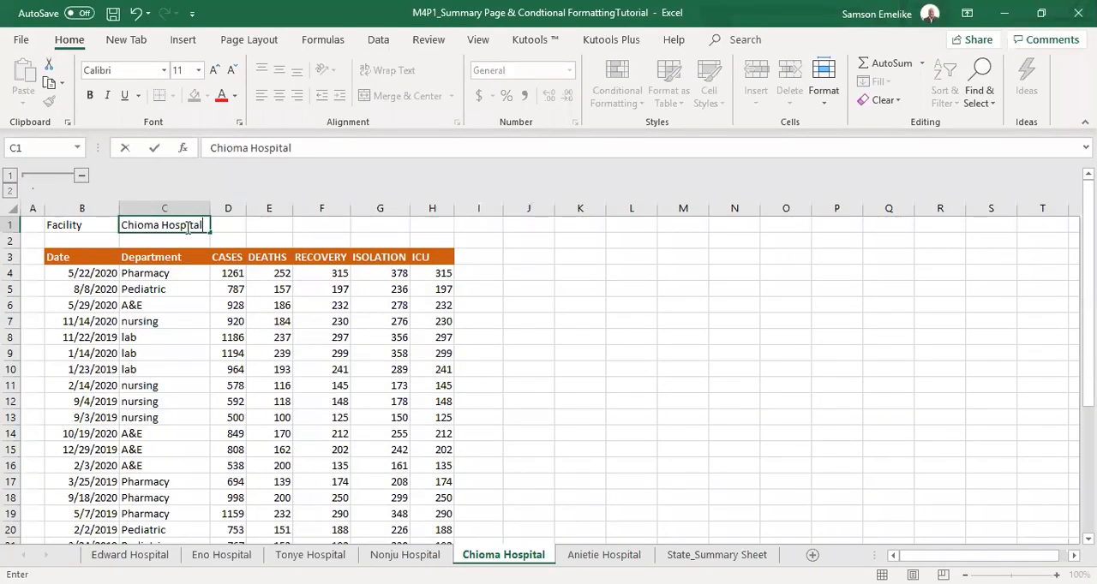
{"action": "type", "text": "l"}
{"action": "key", "text": "Return"}
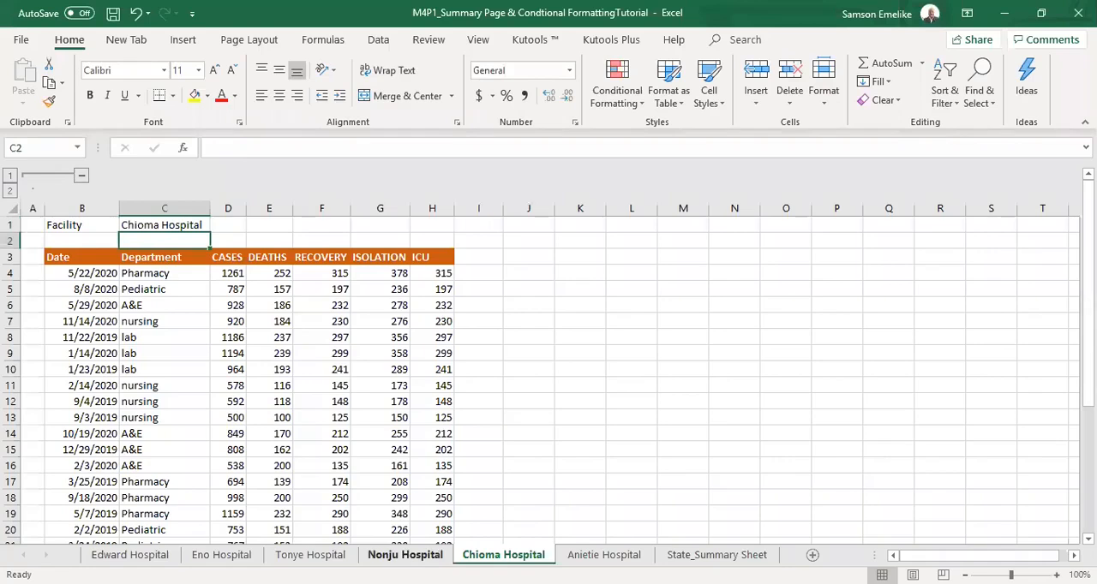
Set the facility name in cell C1 of the Nonju Hospital sheet to Nonju Hospital.
{"action": "left_click", "coordinate": [404, 555]}
{"action": "left_click", "coordinate": [152, 226]}
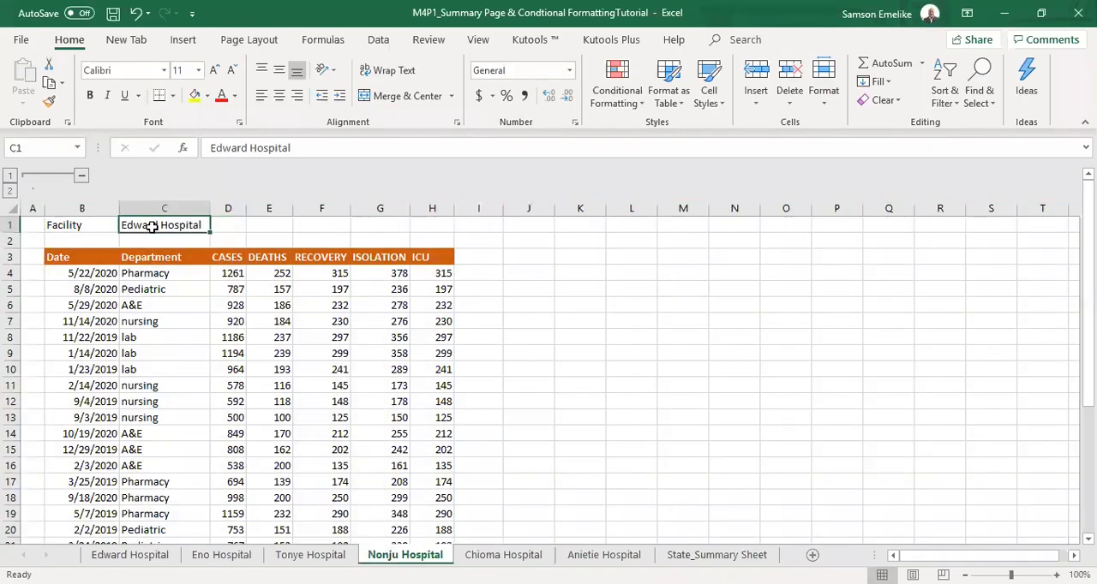
{"action": "type", "text": "Nonju Hospital"}
{"action": "key", "text": "Return"}
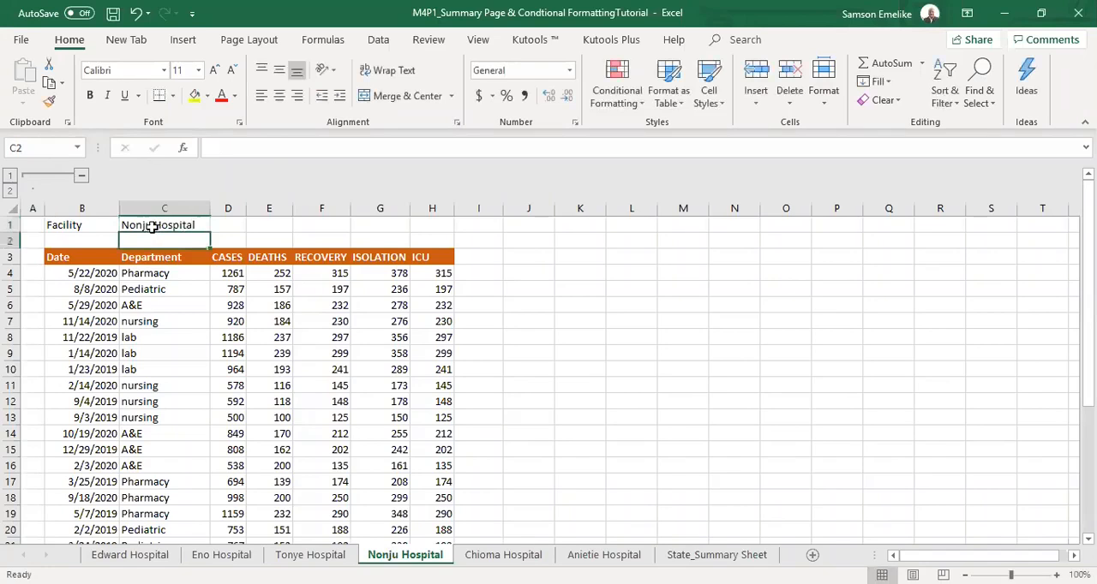
Set the facility name in cell C1 of the Tonye Hospital sheet to Tonye Hospital.
{"action": "left_click", "coordinate": [310, 555]}
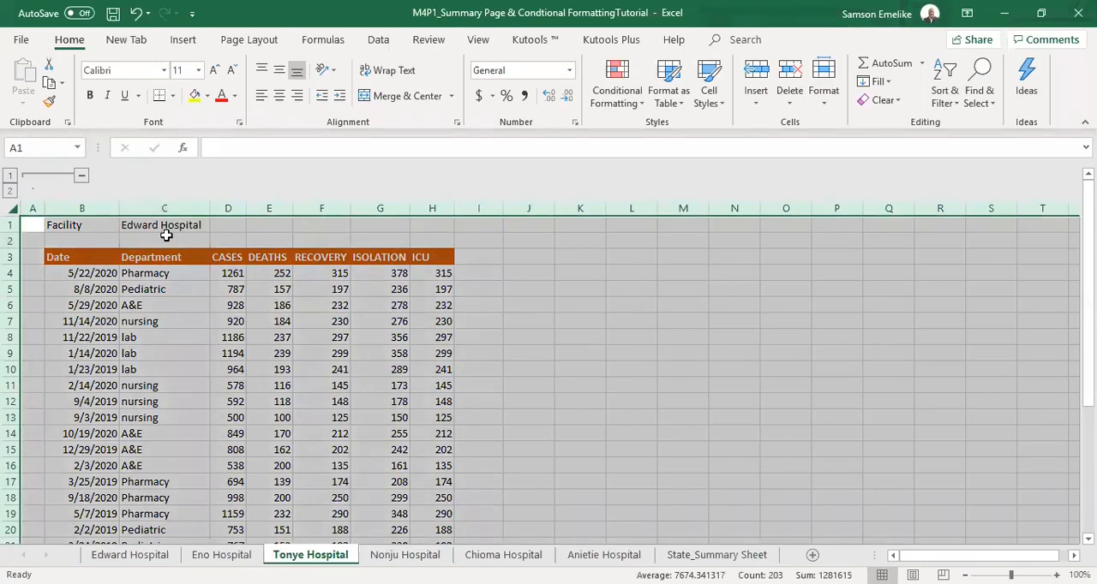
{"action": "left_click", "coordinate": [166, 225]}
{"action": "type", "text": "Ton"}
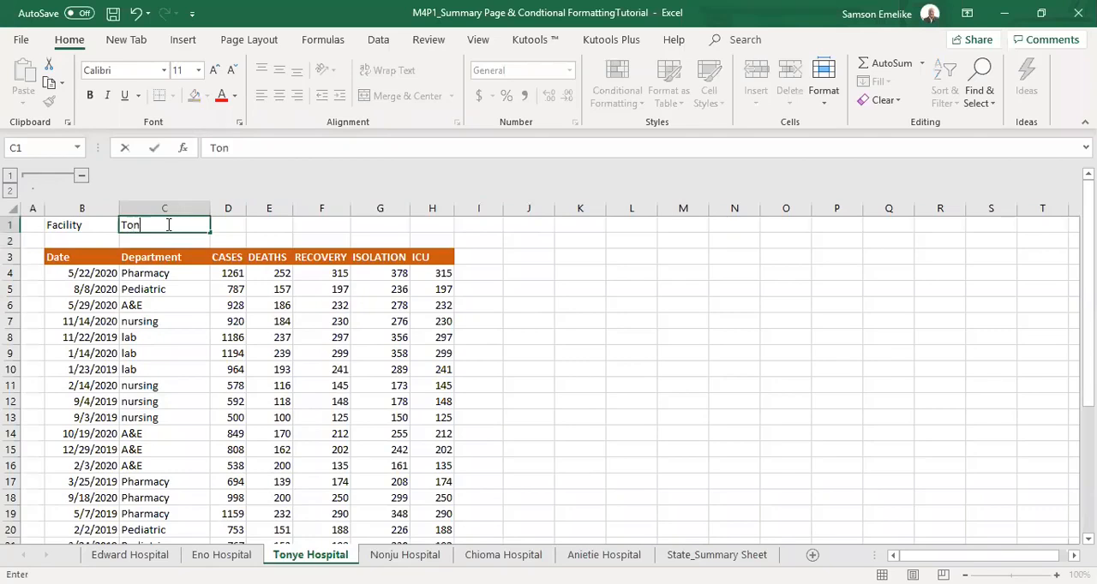
{"action": "type", "text": "ye Hospita"}
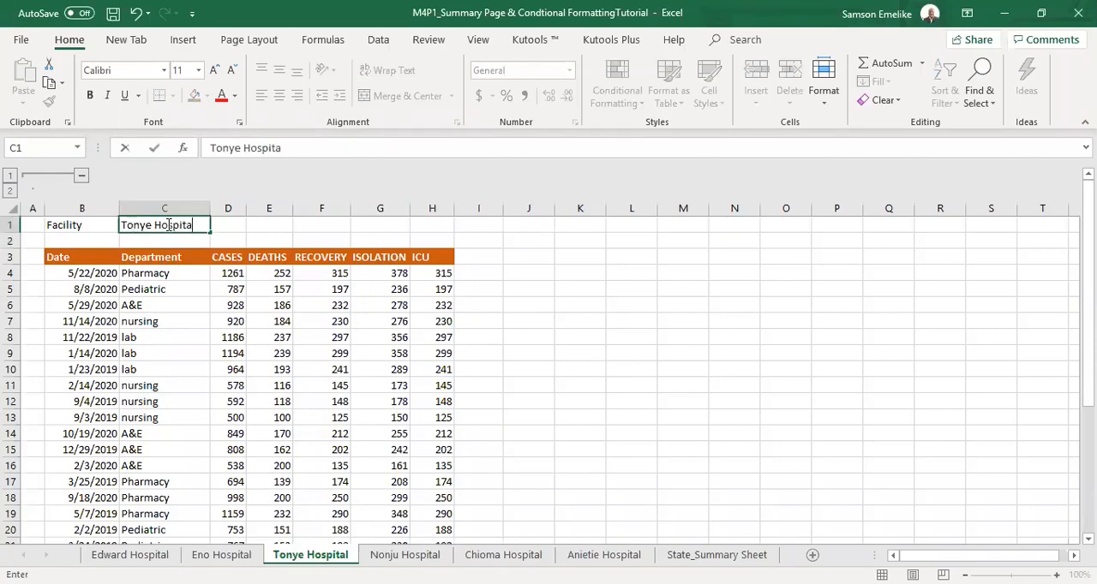
{"action": "type", "text": "l"}
{"action": "key", "text": "Return"}
Set the facility name in cell C1 of the Eno Hospital sheet to Eno Hospital.
{"action": "left_click", "coordinate": [221, 555]}
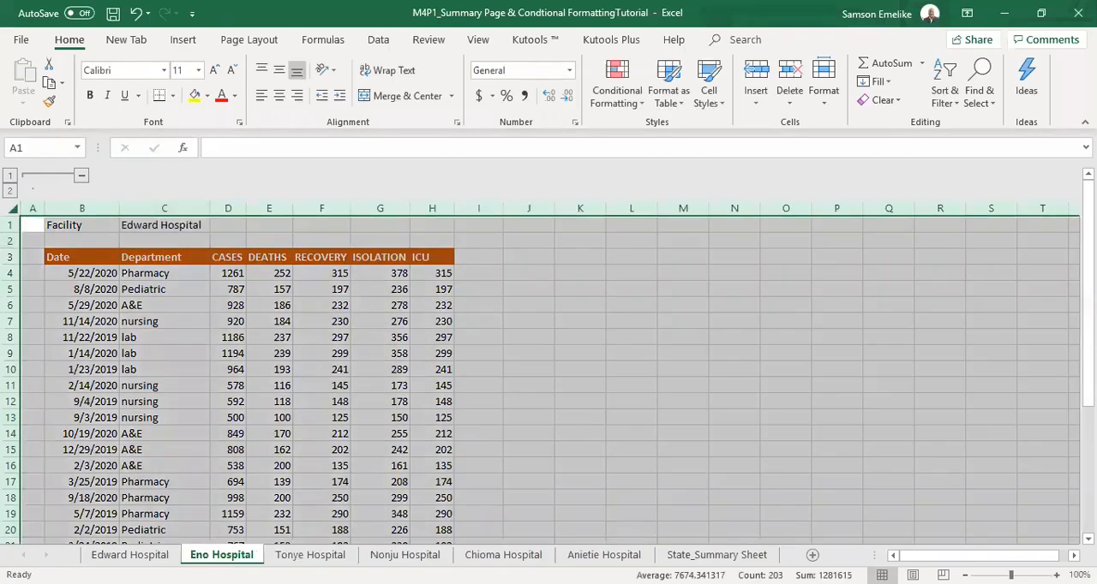
{"action": "left_click", "coordinate": [165, 224]}
{"action": "type", "text": "E"}
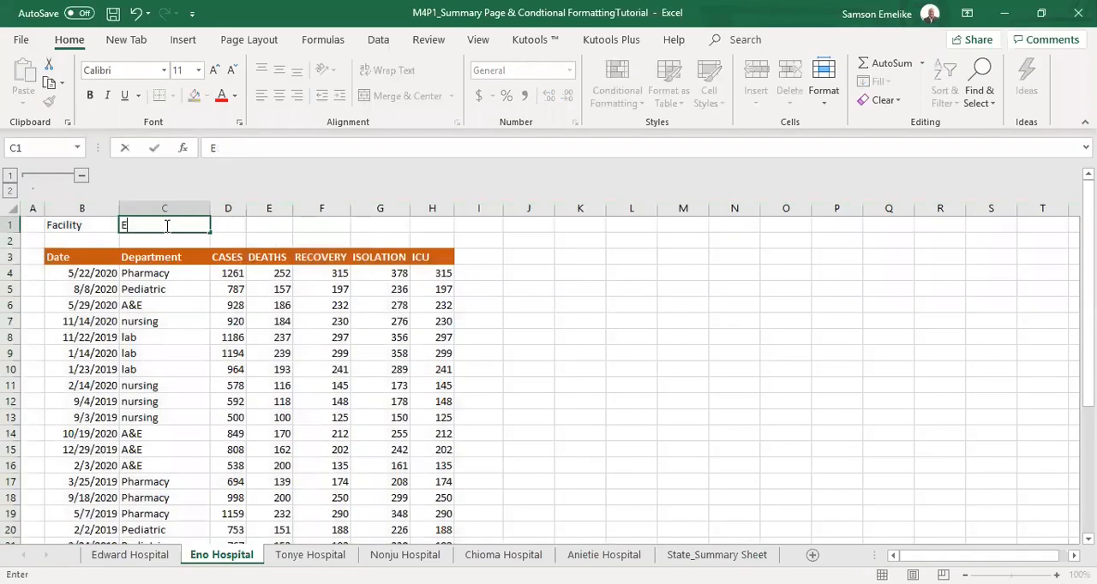
{"action": "type", "text": "no Hospital"}
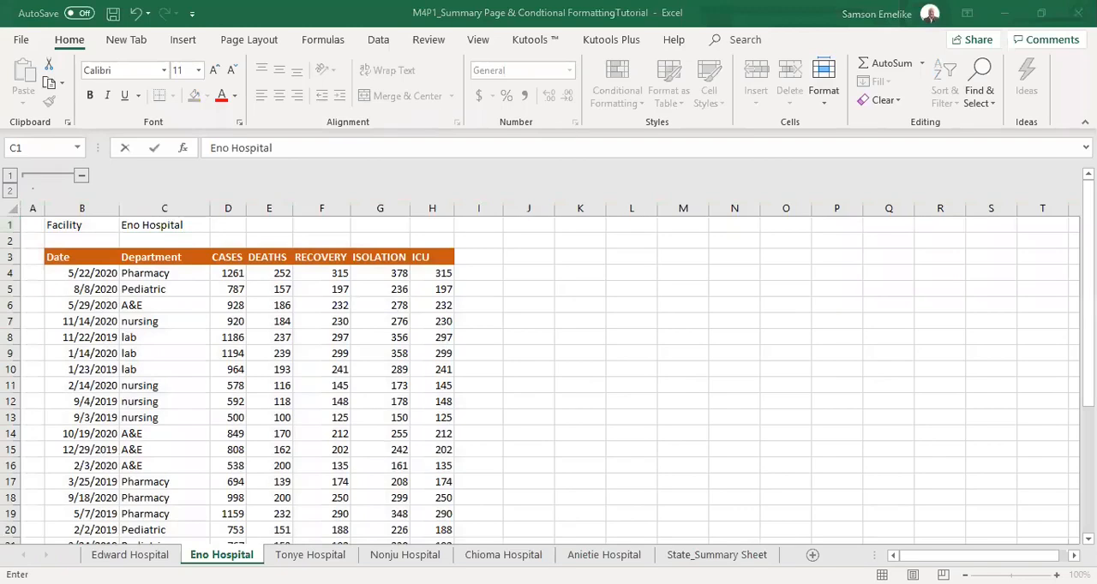
{"action": "left_click", "coordinate": [235, 285]}
{"action": "left_click", "coordinate": [526, 302]}
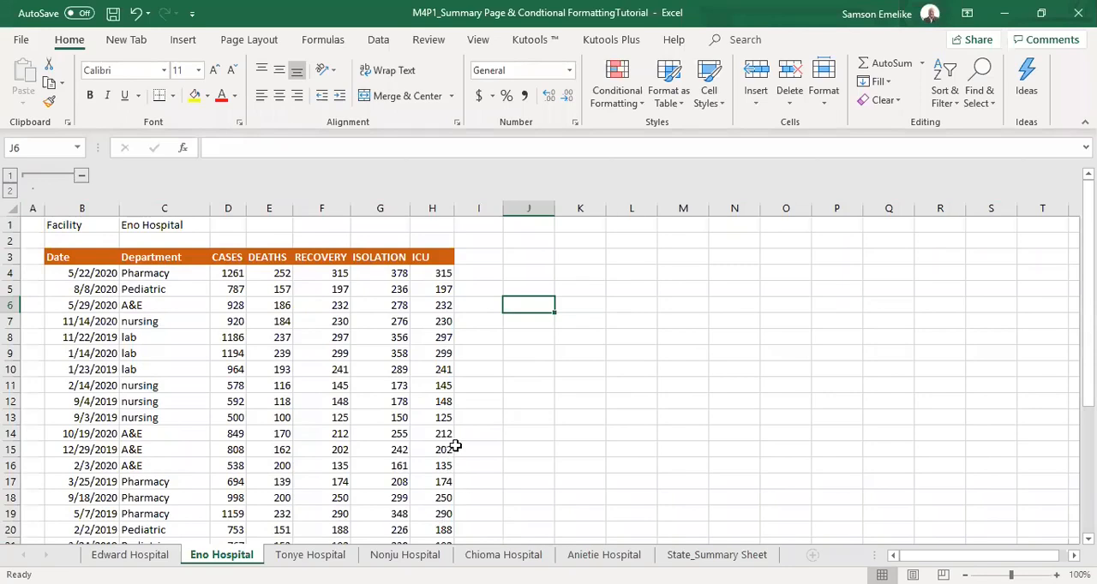
Compare the facility names and case figures on the Tonye, Nonju, Chioma, Edward and Eno Hospital sheets.
{"action": "left_click", "coordinate": [310, 555]}
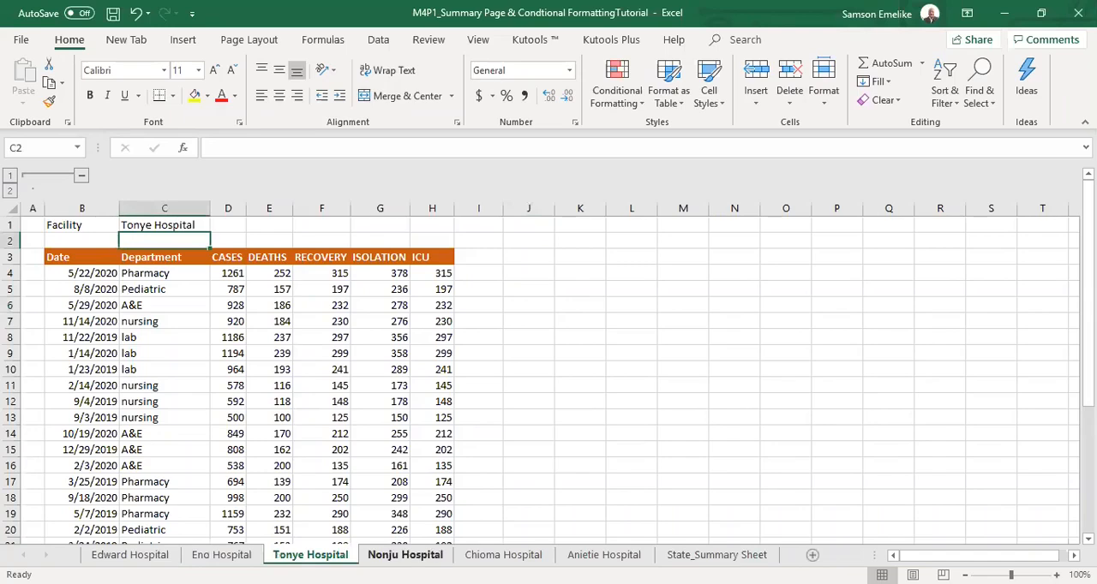
{"action": "left_click", "coordinate": [404, 556]}
{"action": "left_click", "coordinate": [503, 555]}
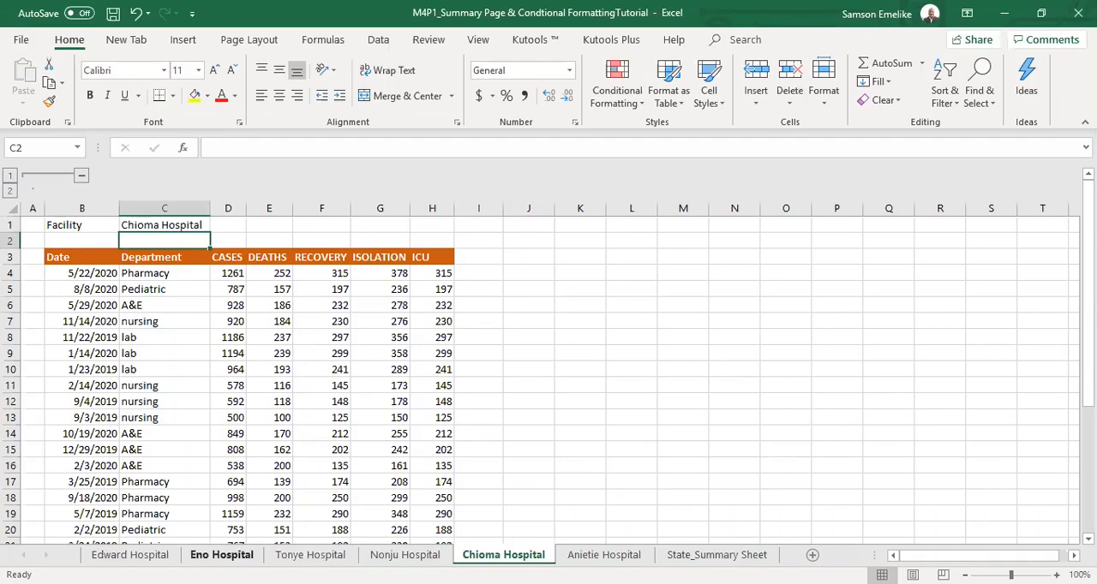
{"action": "left_click", "coordinate": [235, 288]}
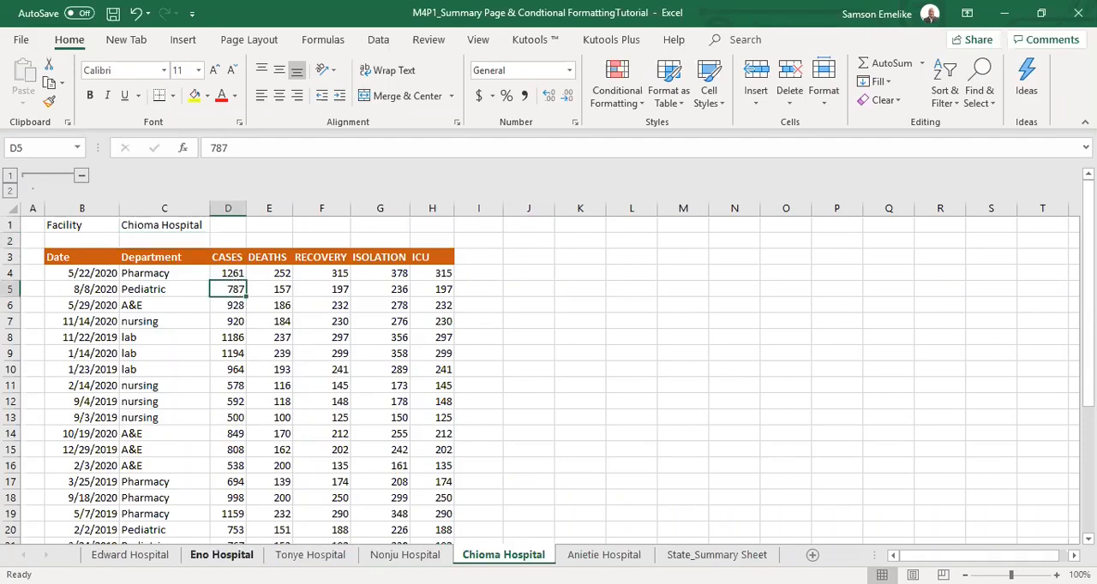
{"action": "left_click", "coordinate": [124, 554]}
{"action": "left_click", "coordinate": [288, 286]}
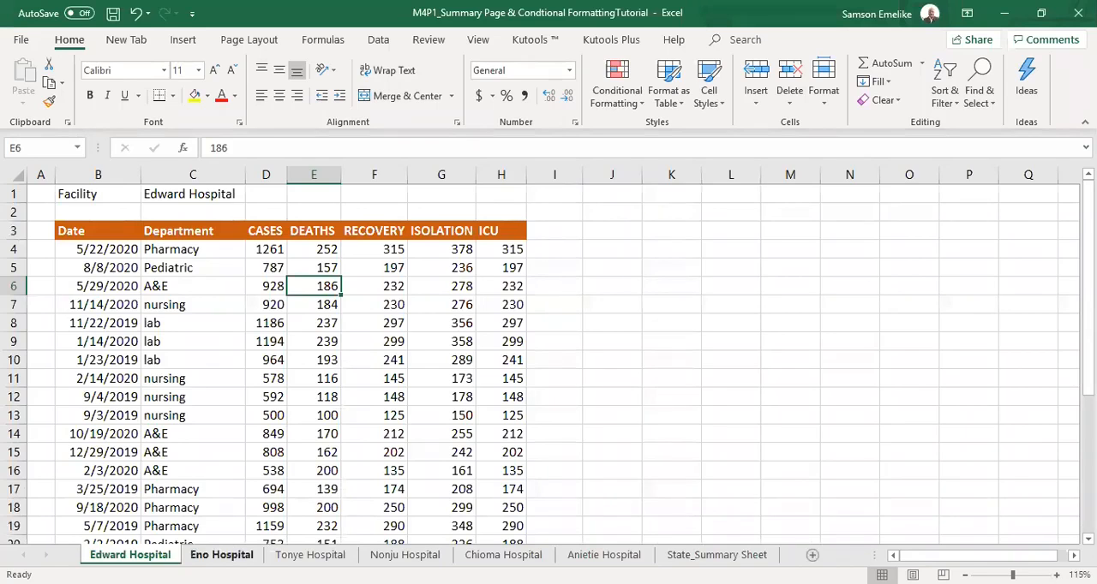
{"action": "left_click", "coordinate": [222, 555]}
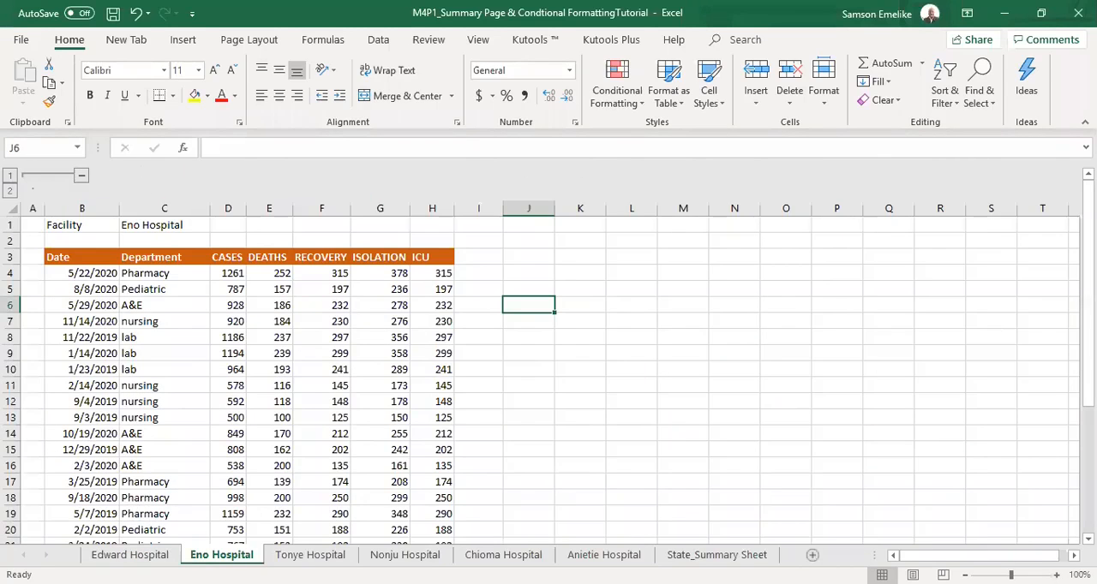
{"action": "left_click", "coordinate": [236, 278]}
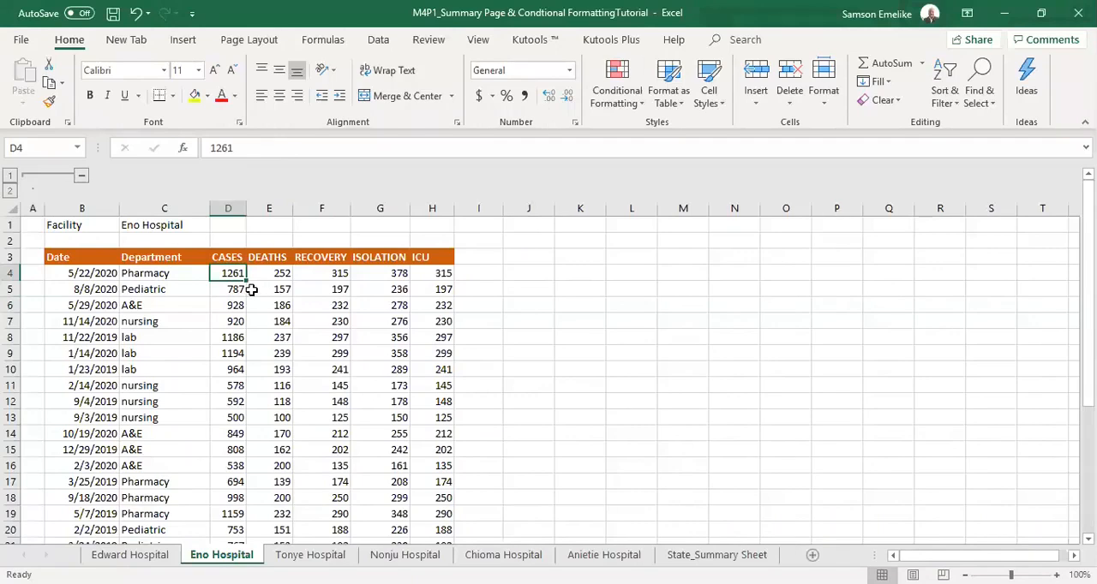
Examine the first record's deaths, recovery, isolation and ICU figures and the whole CASES column on the Eno Hospital sheet.
{"action": "left_click", "coordinate": [286, 277]}
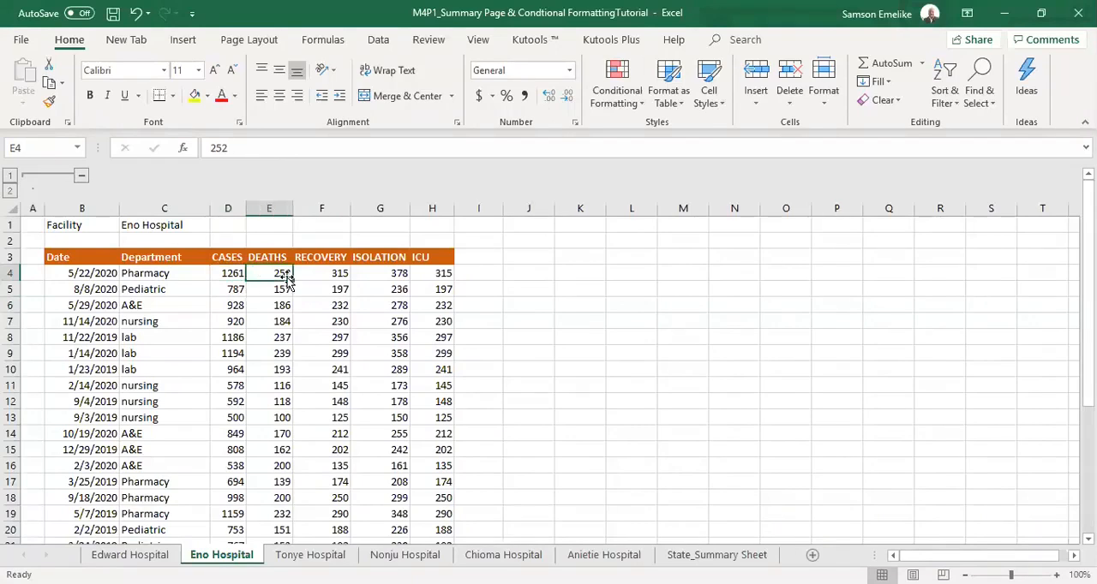
{"action": "left_click", "coordinate": [339, 276]}
{"action": "left_click", "coordinate": [391, 273]}
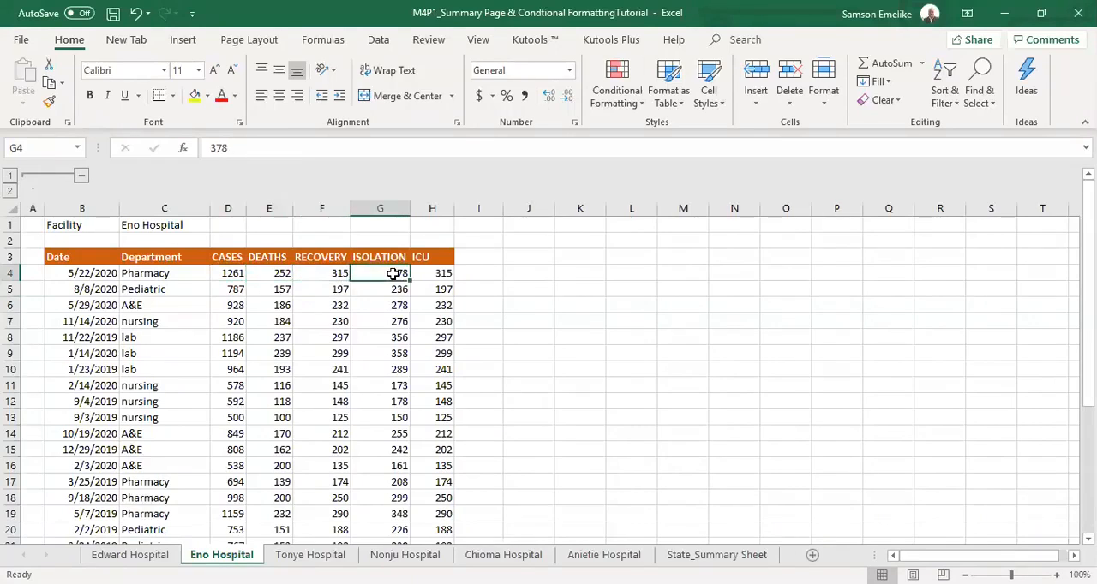
{"action": "left_click", "coordinate": [439, 275]}
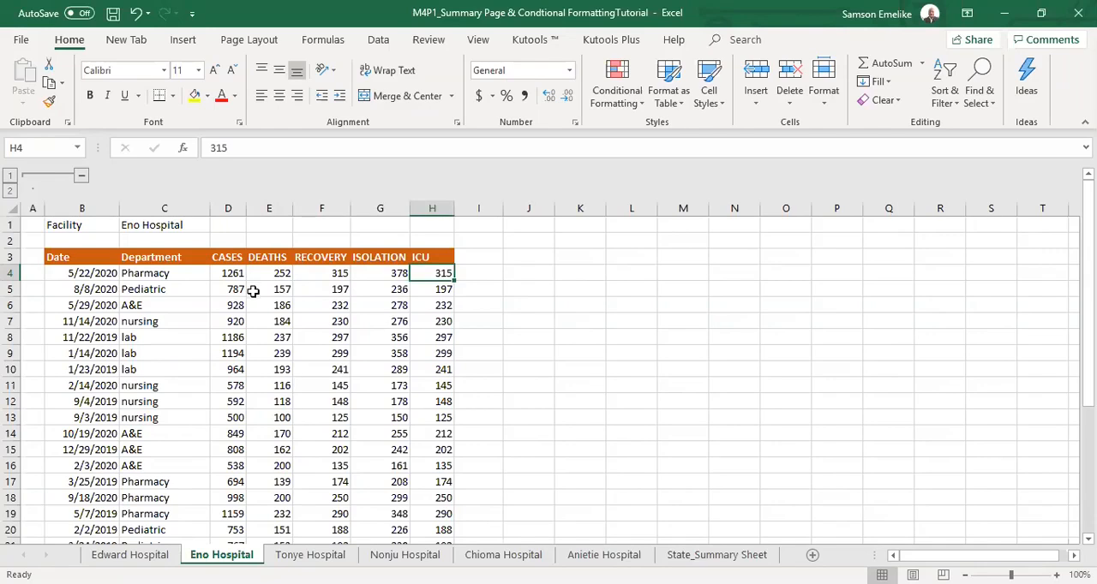
{"action": "left_click", "coordinate": [228, 208]}
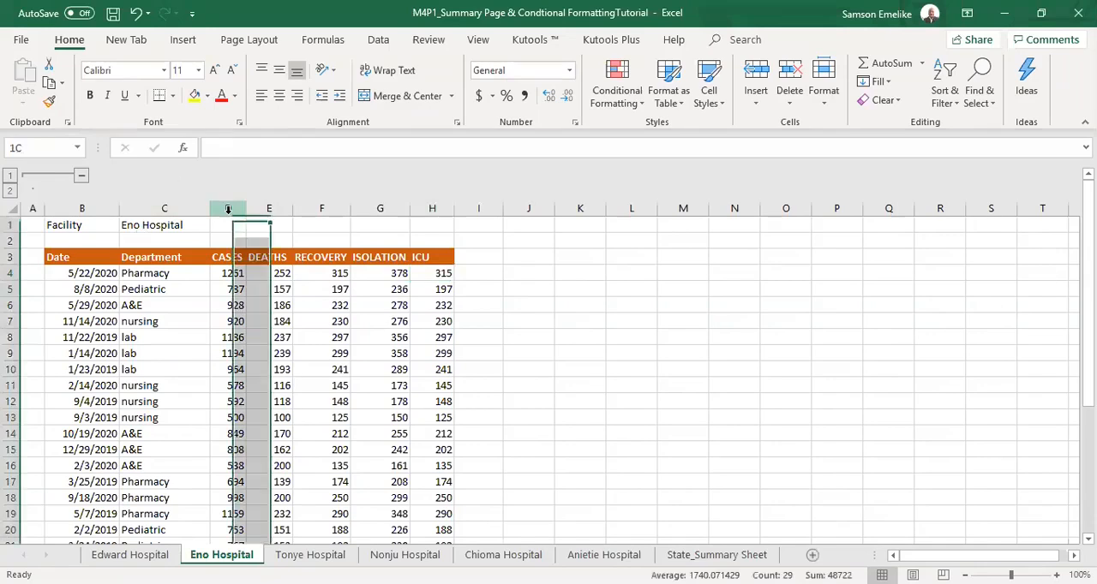
{"action": "mouse_move", "coordinate": [1088, 287]}
{"action": "left_mouse_down"}
{"action": "mouse_move", "coordinate": [1088, 413]}
{"action": "mouse_move", "coordinate": [1088, 284]}
{"action": "left_mouse_up"}
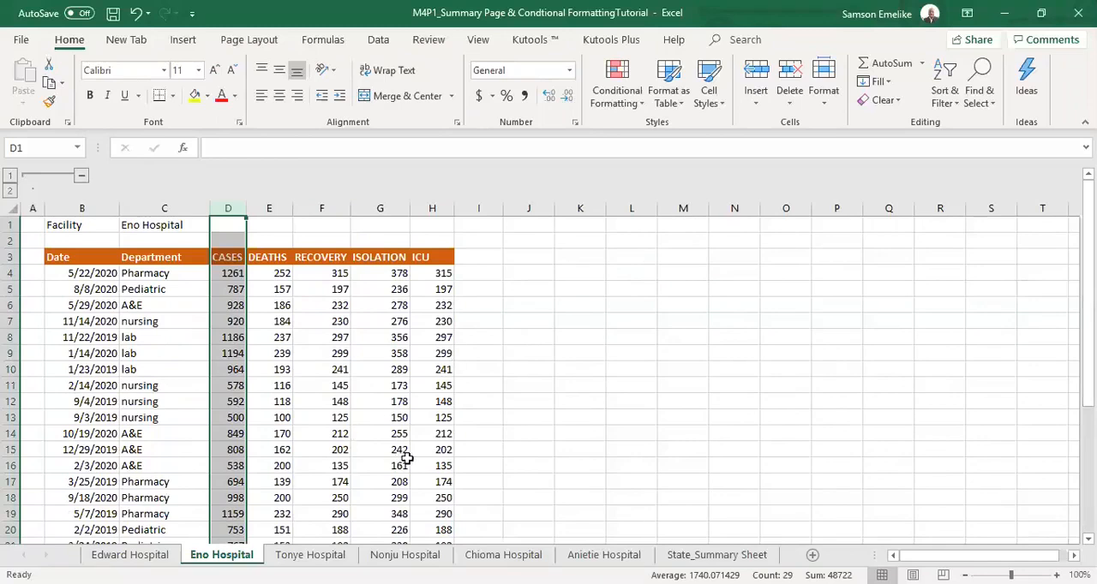
Widen the ICU column and the CASES column on the Edward Hospital sheet.
{"action": "left_click", "coordinate": [130, 554]}
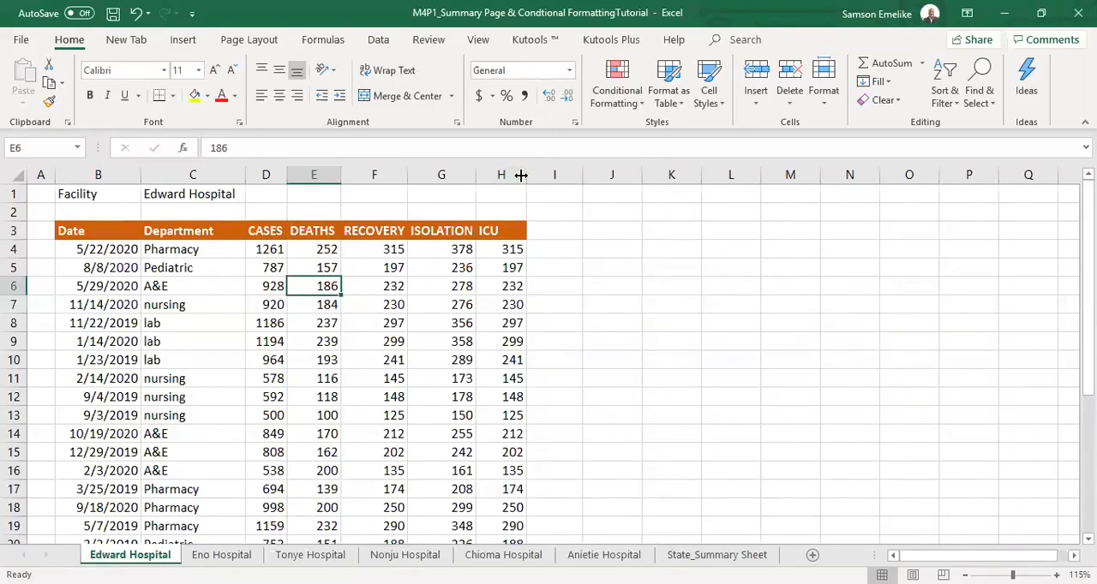
{"action": "left_click_drag", "start_coordinate": [521, 175], "coordinate": [542, 176]}
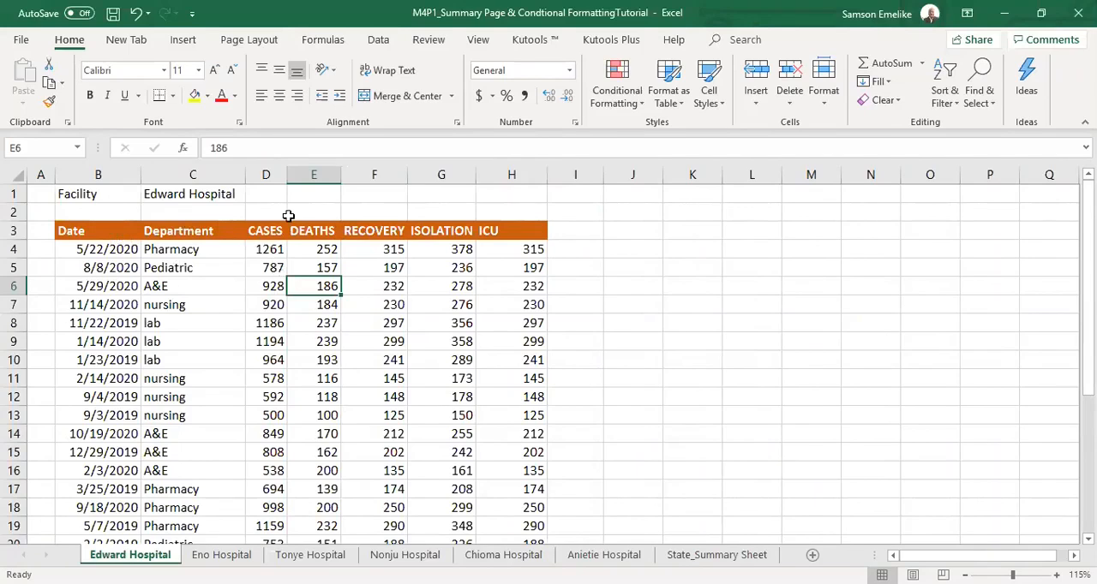
{"action": "double_click", "coordinate": [285, 178]}
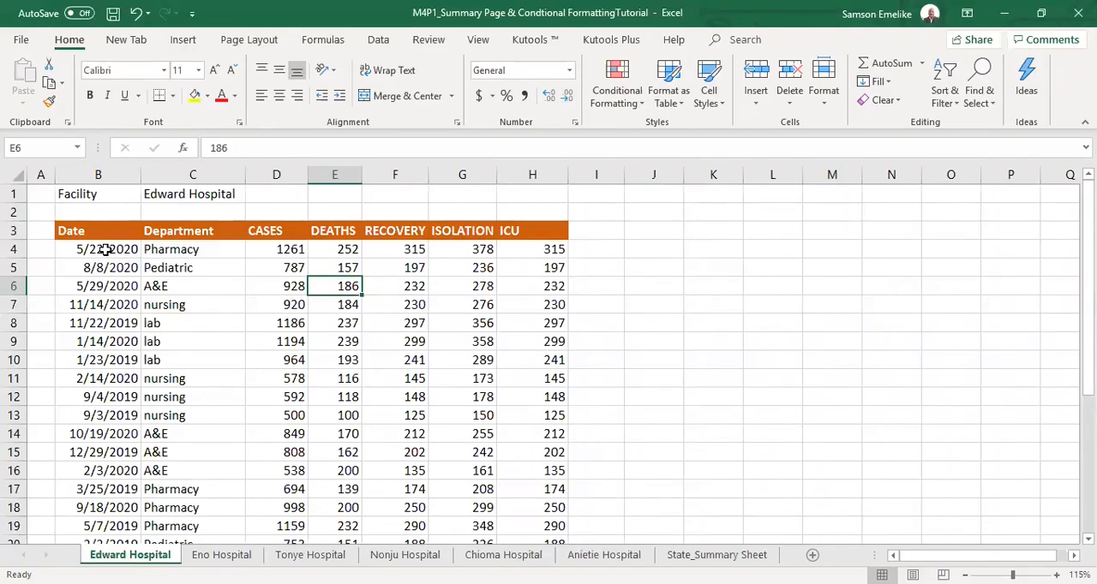
Widen the ISOLATION column on the Edward Hospital sheet so its header has some spare room.
{"action": "left_click", "coordinate": [184, 249]}
{"action": "left_click", "coordinate": [285, 248]}
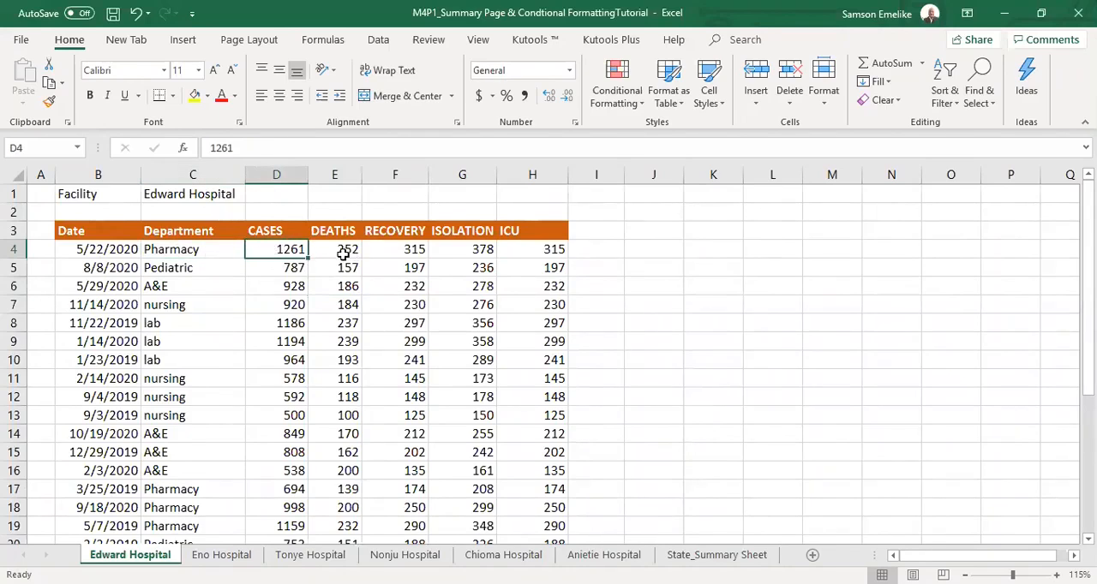
{"action": "left_click", "coordinate": [346, 250]}
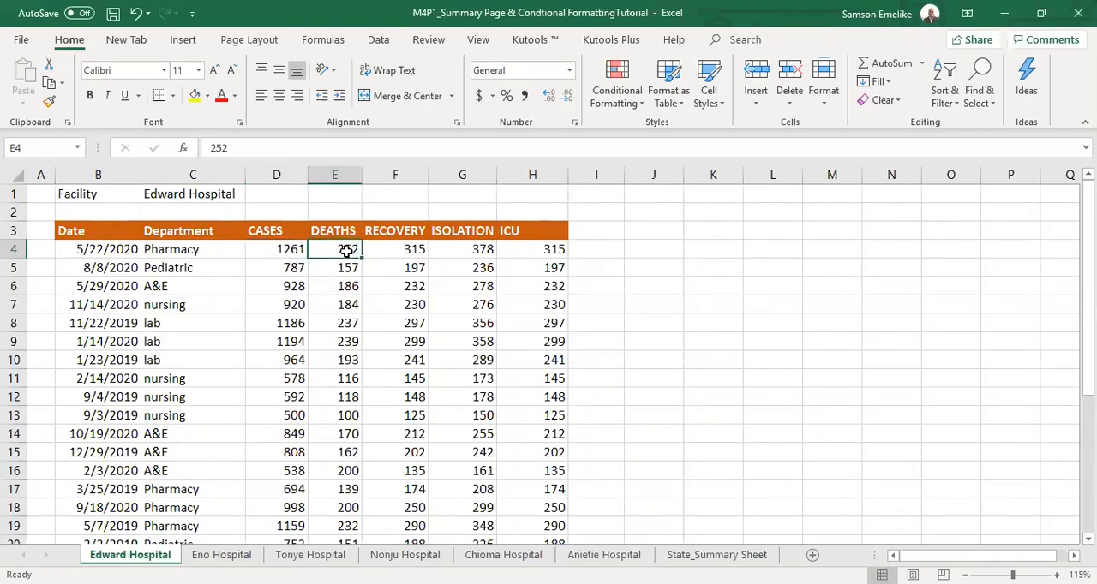
{"action": "left_click", "coordinate": [406, 251]}
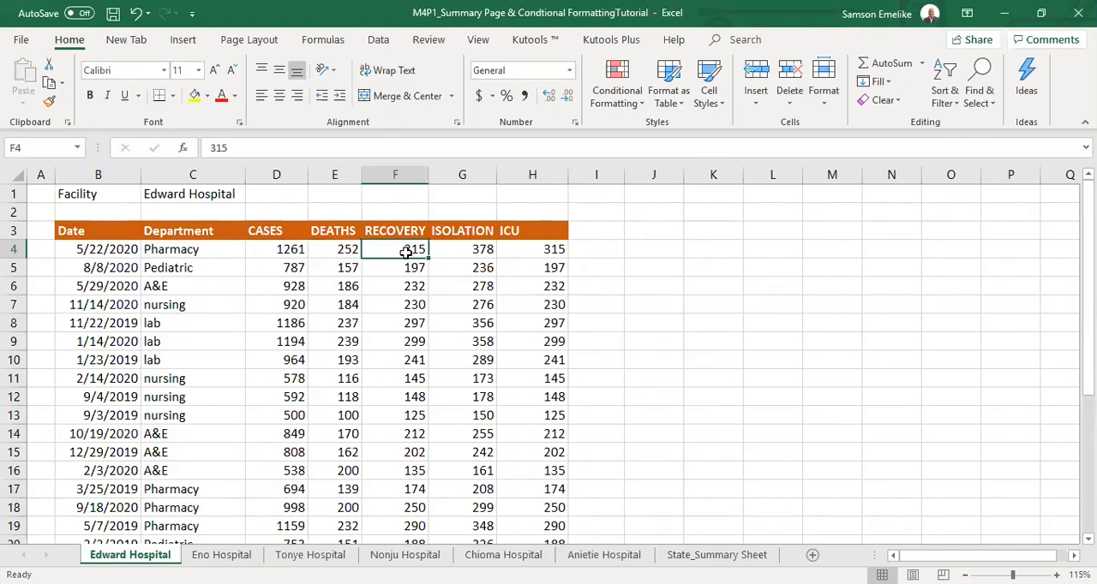
{"action": "left_click", "coordinate": [472, 251]}
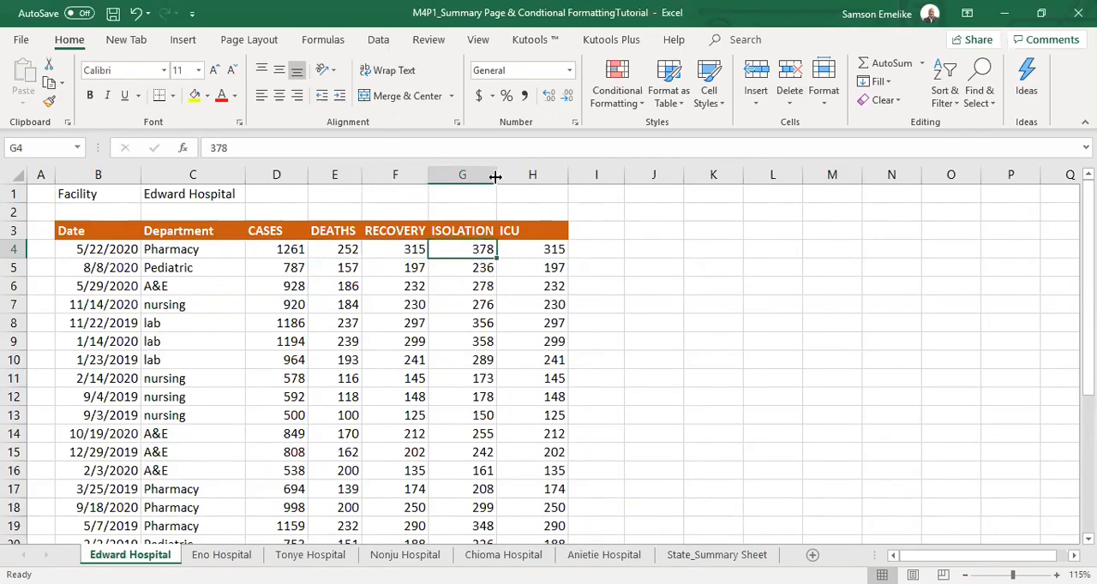
{"action": "left_click_drag", "start_coordinate": [495, 177], "coordinate": [504, 176]}
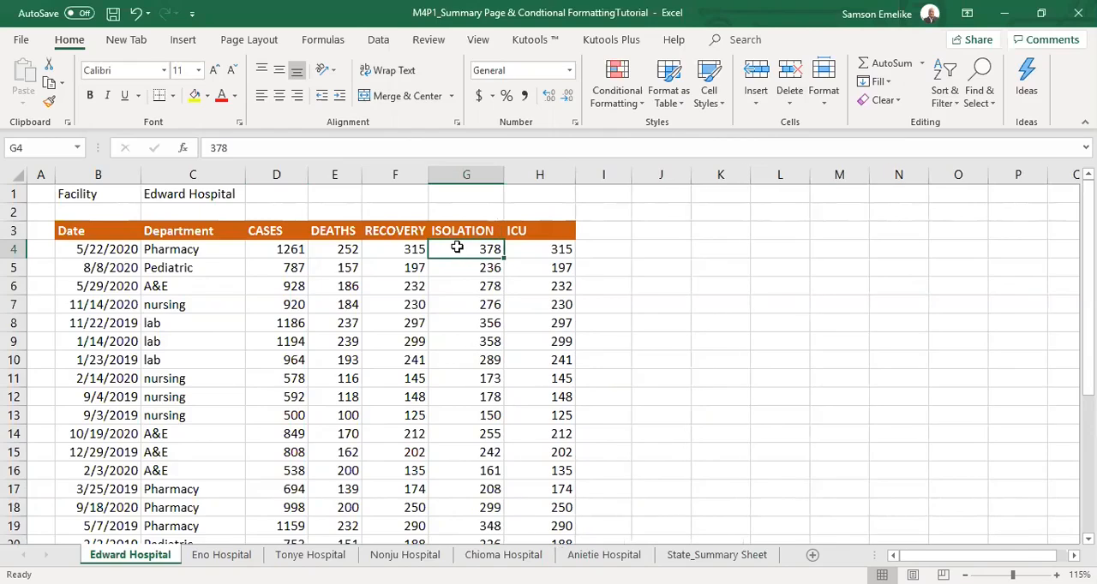
Compare the first record's CASES figure with its DEATHS, RECOVERY, ISOLATION and ICU figures on the Edward Hospital sheet.
{"action": "left_click", "coordinate": [534, 254]}
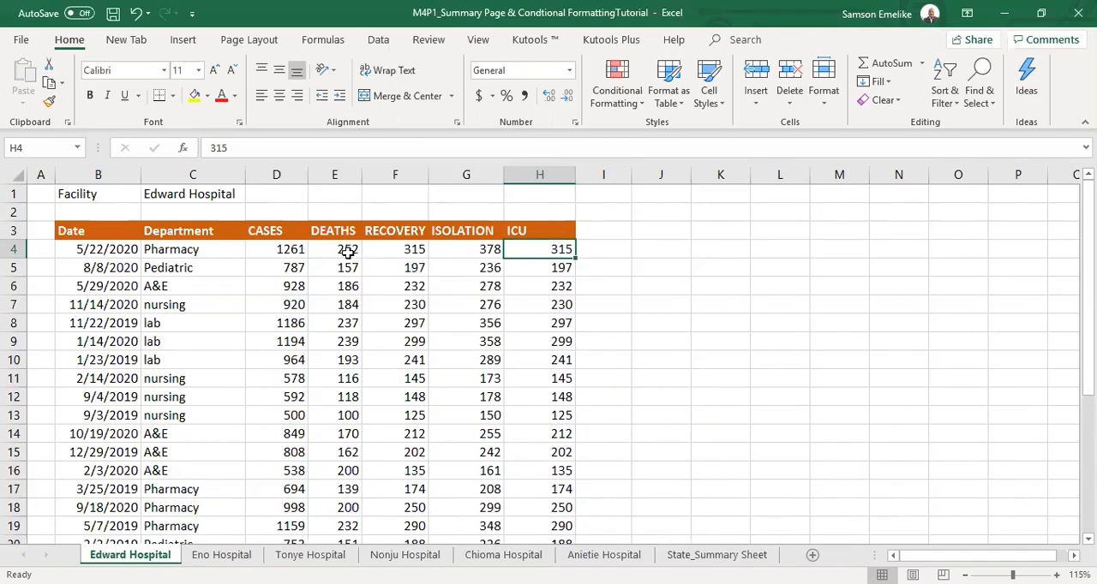
{"action": "left_click_drag", "start_coordinate": [338, 248], "coordinate": [568, 247]}
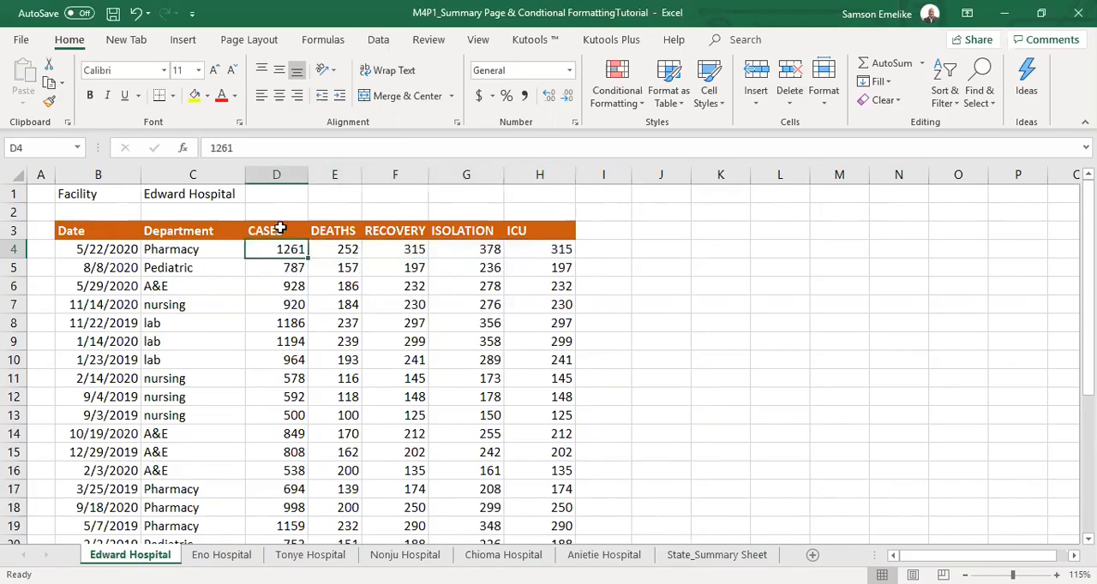
{"action": "left_click_drag", "start_coordinate": [348, 251], "coordinate": [531, 253]}
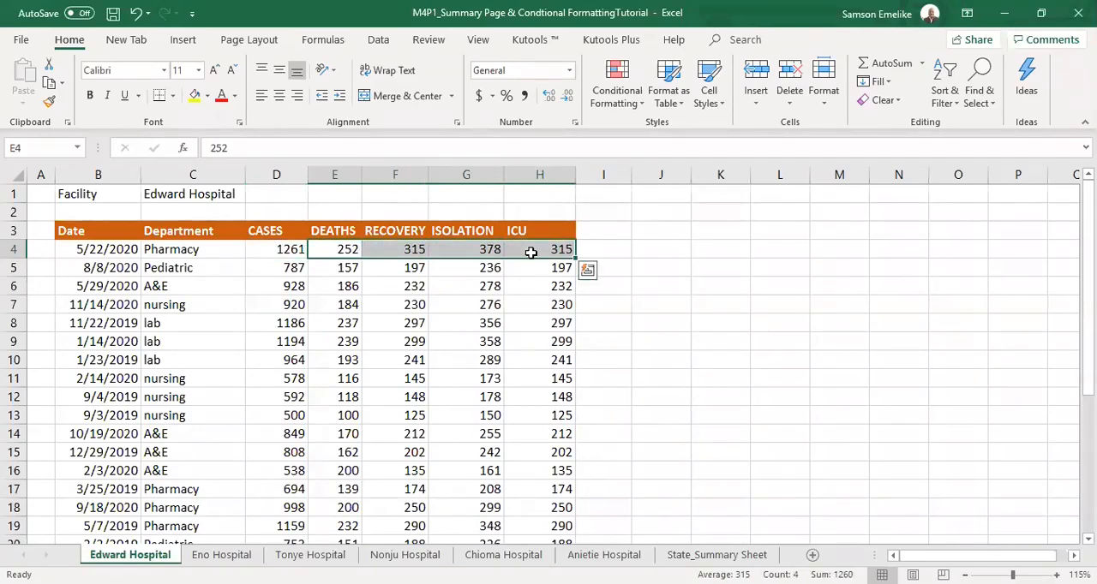
{"action": "left_click", "coordinate": [532, 253]}
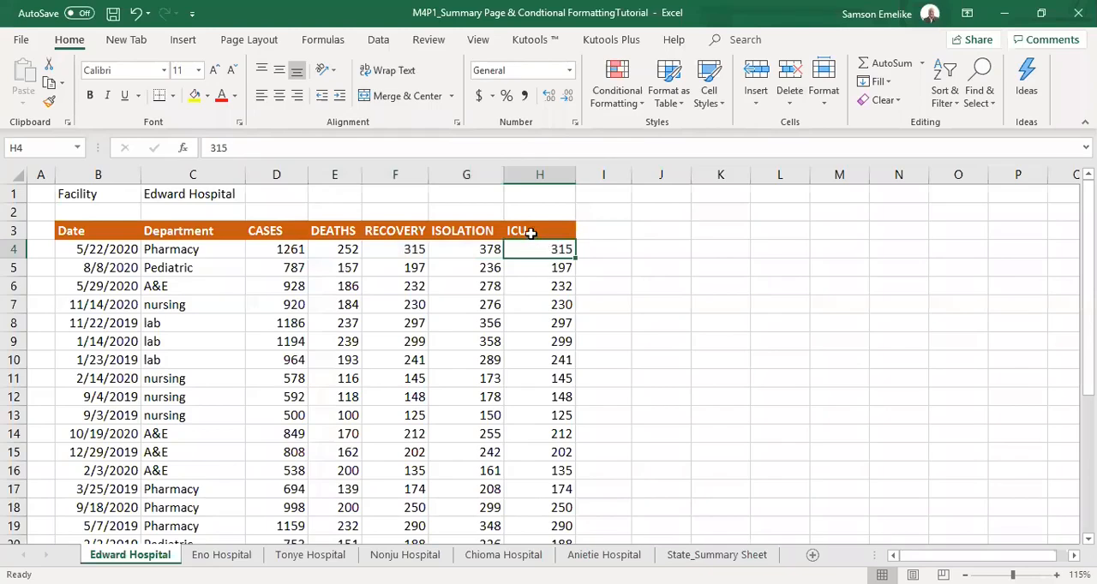
{"action": "left_click", "coordinate": [533, 232]}
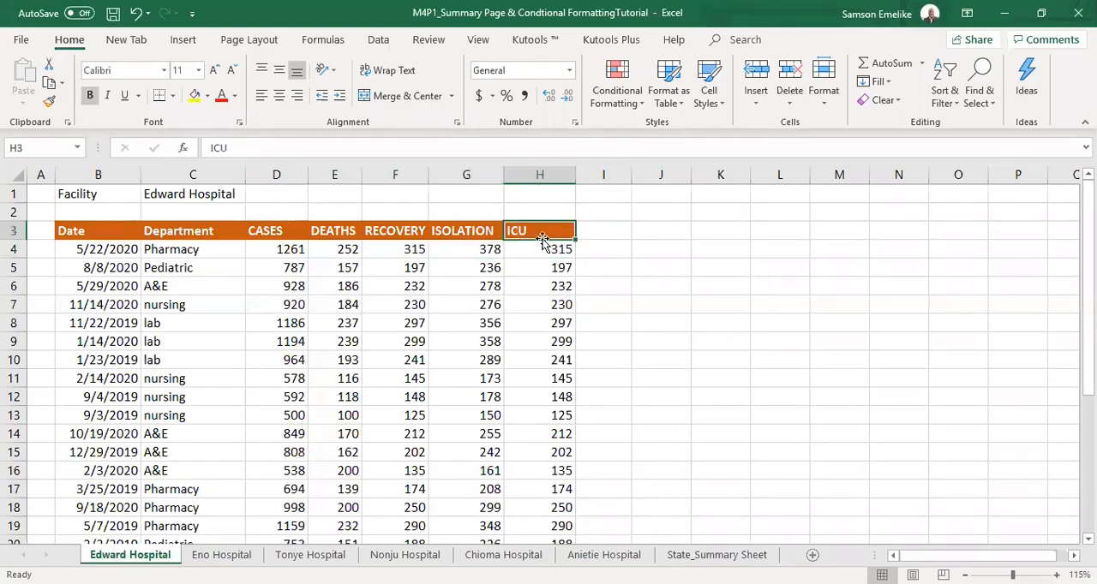
{"action": "left_click", "coordinate": [278, 232]}
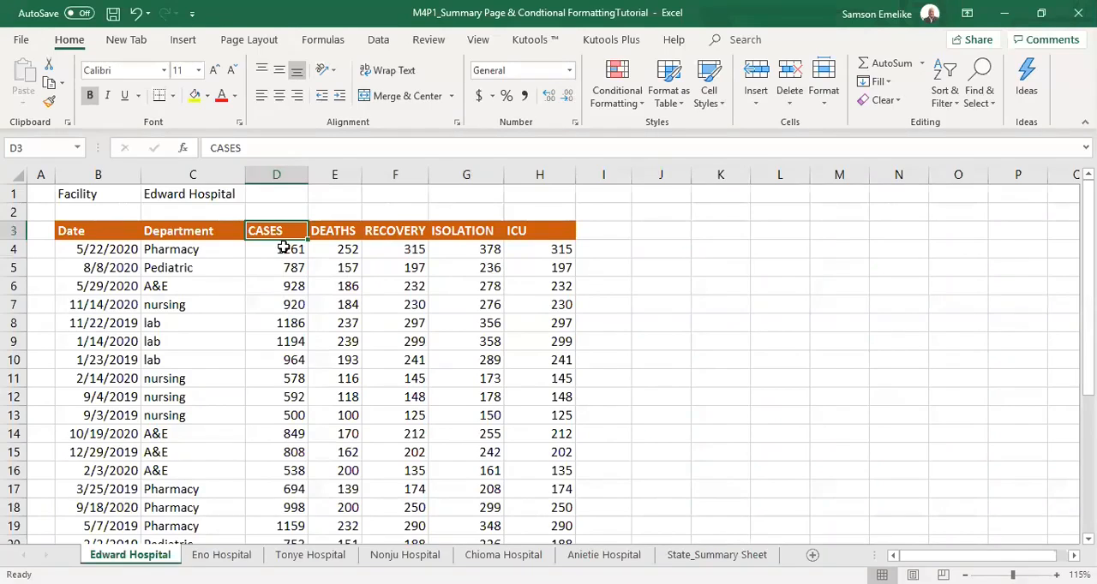
{"action": "left_click_drag", "start_coordinate": [283, 248], "coordinate": [282, 454]}
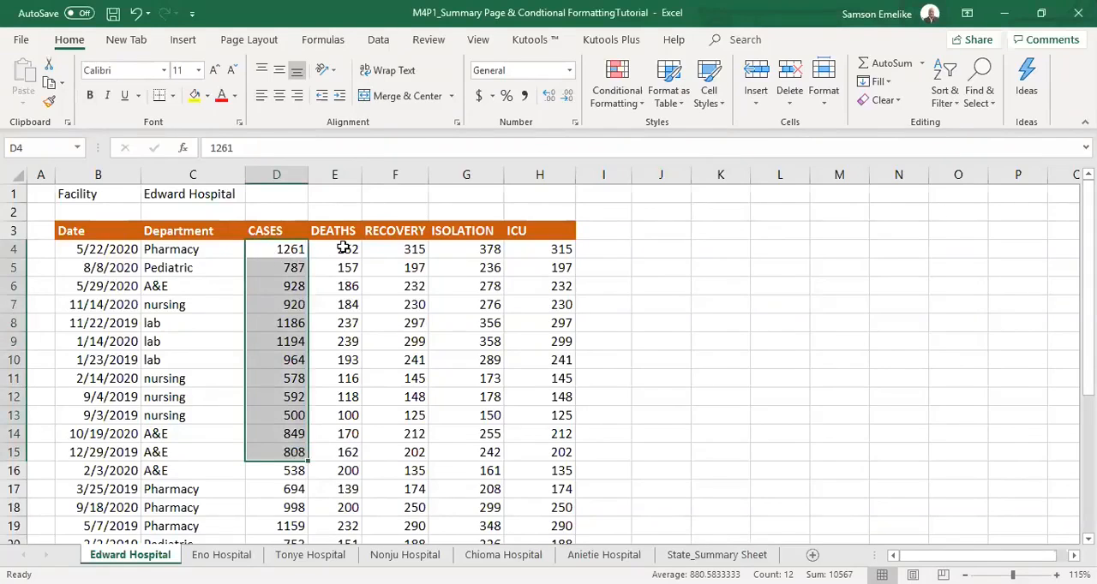
{"action": "left_click", "coordinate": [490, 250]}
{"action": "left_click", "coordinate": [532, 250]}
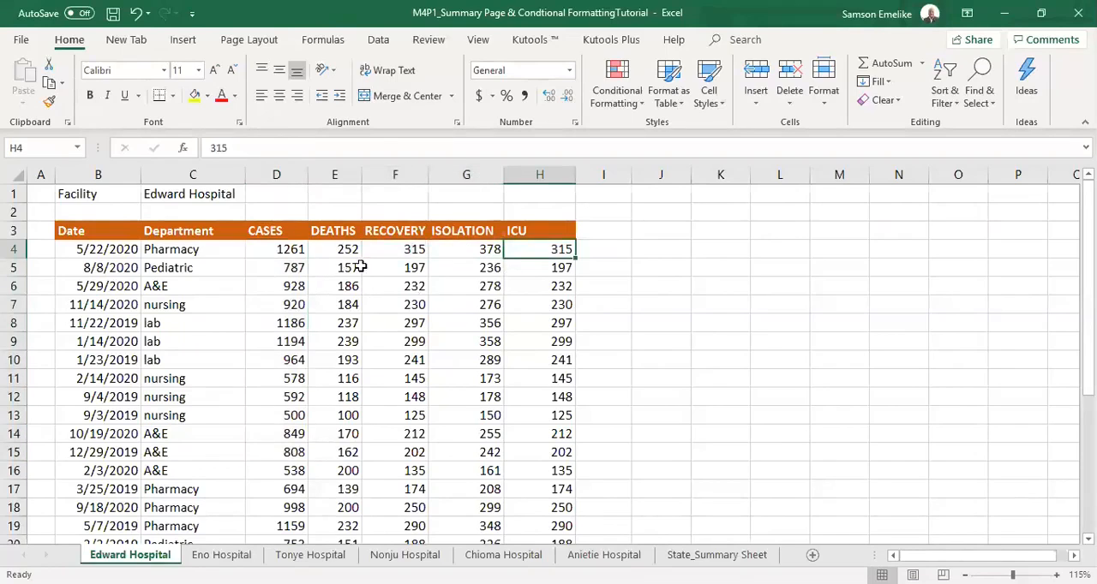
{"action": "left_click", "coordinate": [623, 86]}
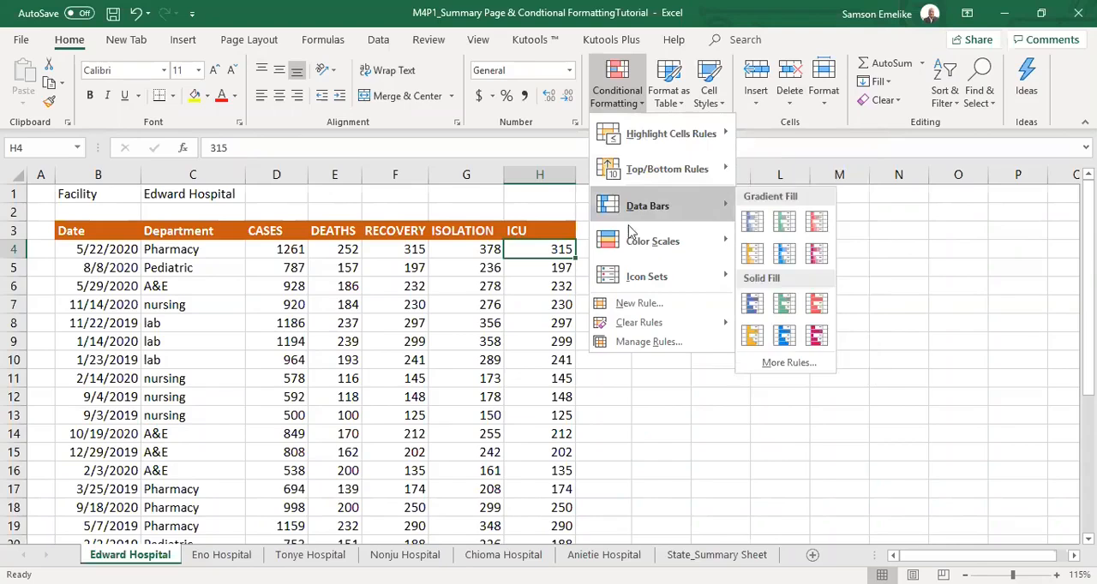
{"action": "mouse_move", "coordinate": [703, 242]}
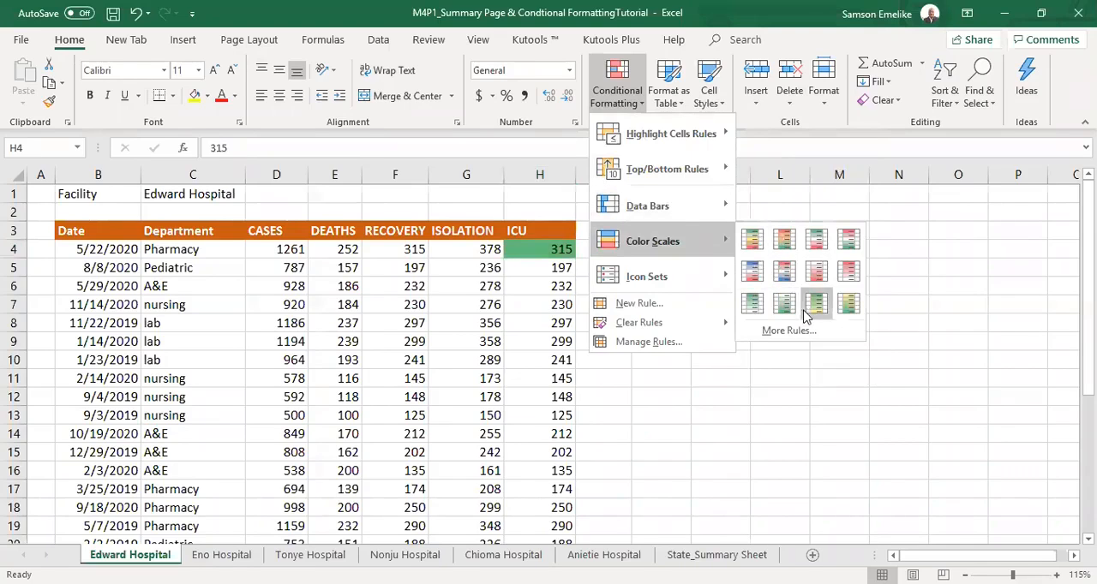
{"action": "mouse_move", "coordinate": [630, 285]}
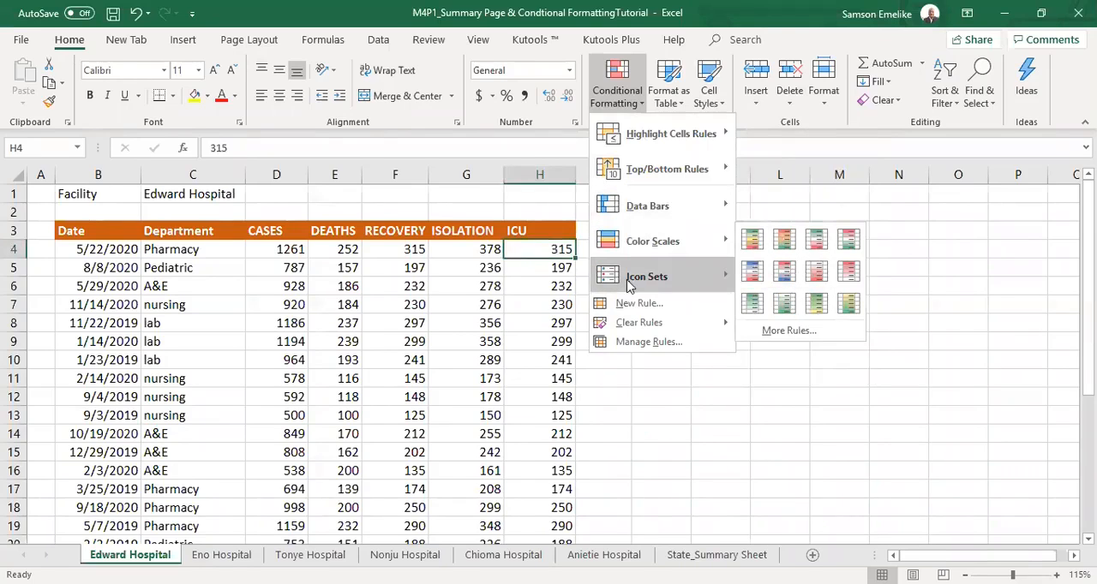
{"action": "left_click", "coordinate": [638, 397]}
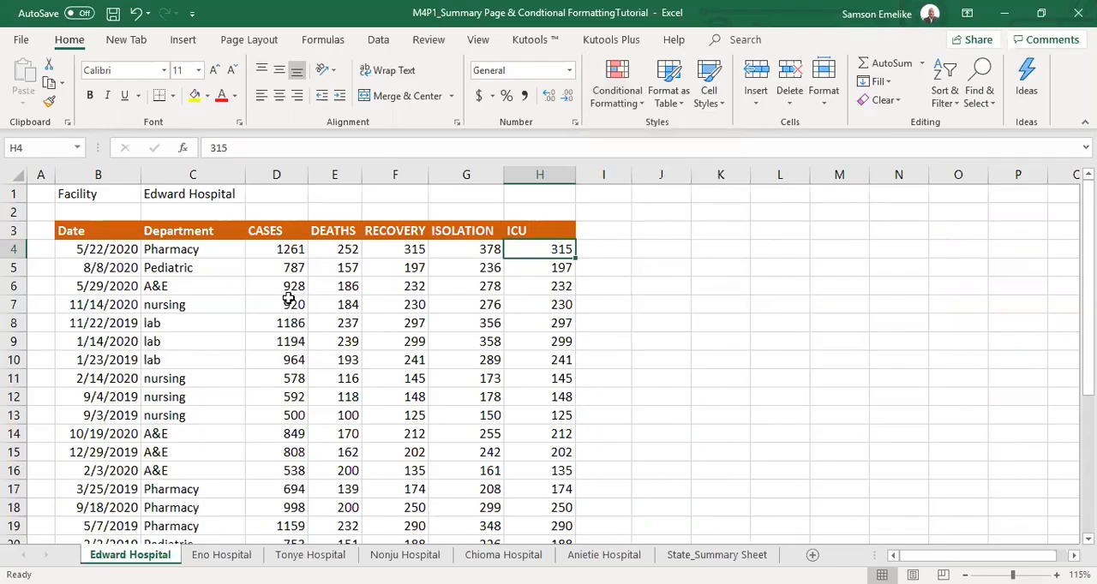
Start a conditional formatting rule for CASES cells D4:D30 on the Edward Hospital sheet, formatting only cells whose value is not equal to a comparison value.
{"action": "left_click", "coordinate": [283, 249]}
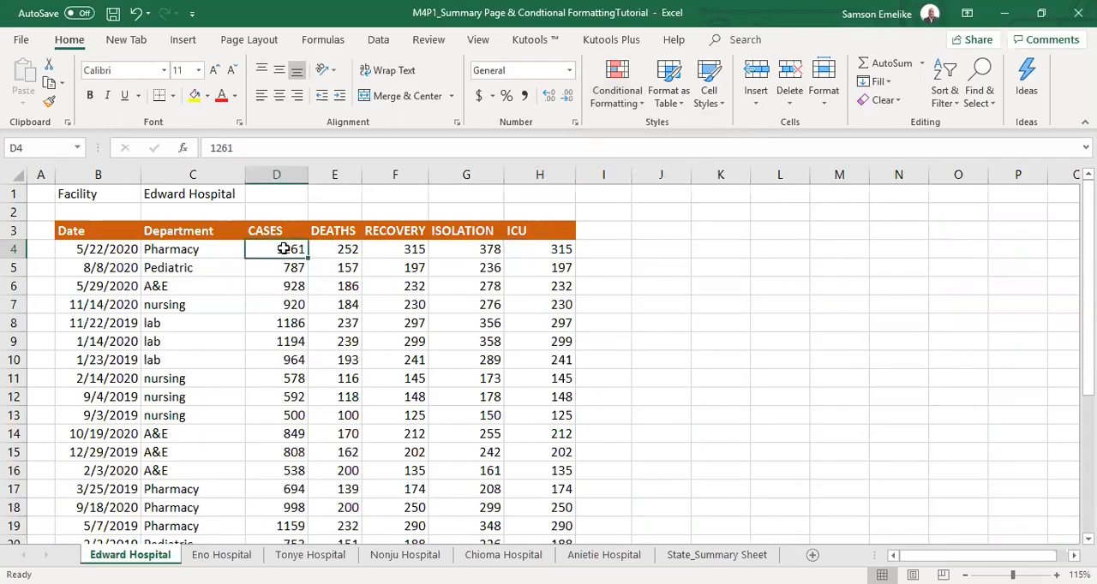
{"action": "left_click_drag", "start_coordinate": [284, 249], "coordinate": [289, 507]}
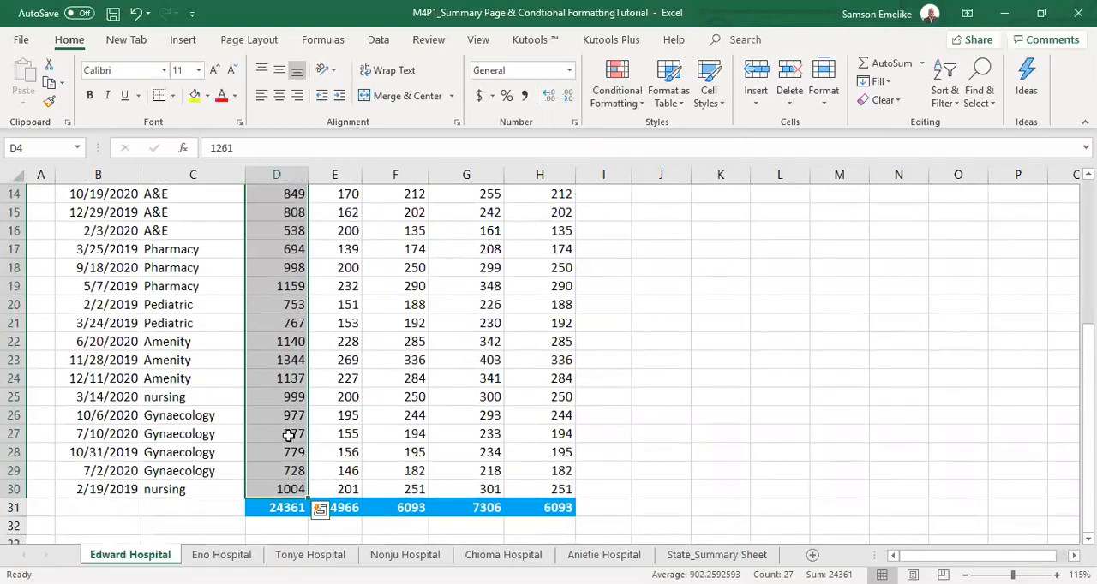
{"action": "scroll", "coordinate": [288, 420], "scroll_direction": "up", "scroll_amount": 4}
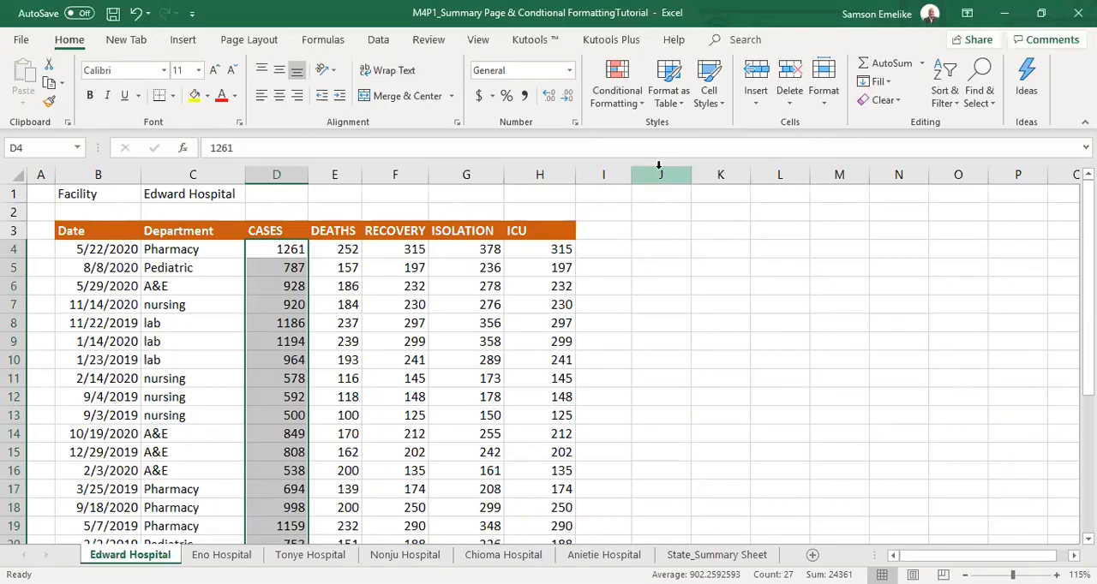
{"action": "left_click", "coordinate": [614, 97]}
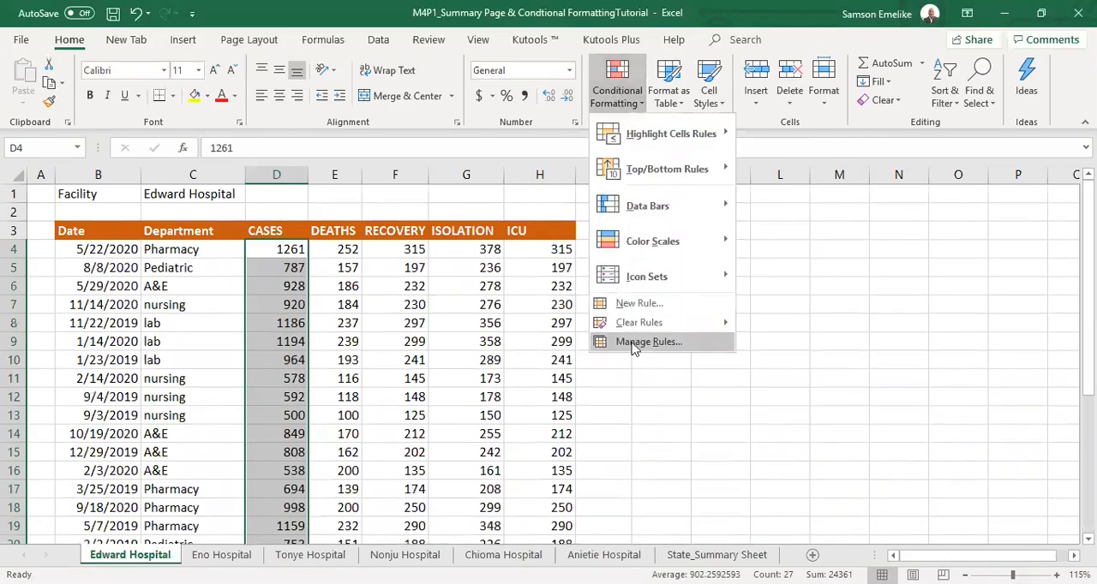
{"action": "left_click", "coordinate": [634, 344]}
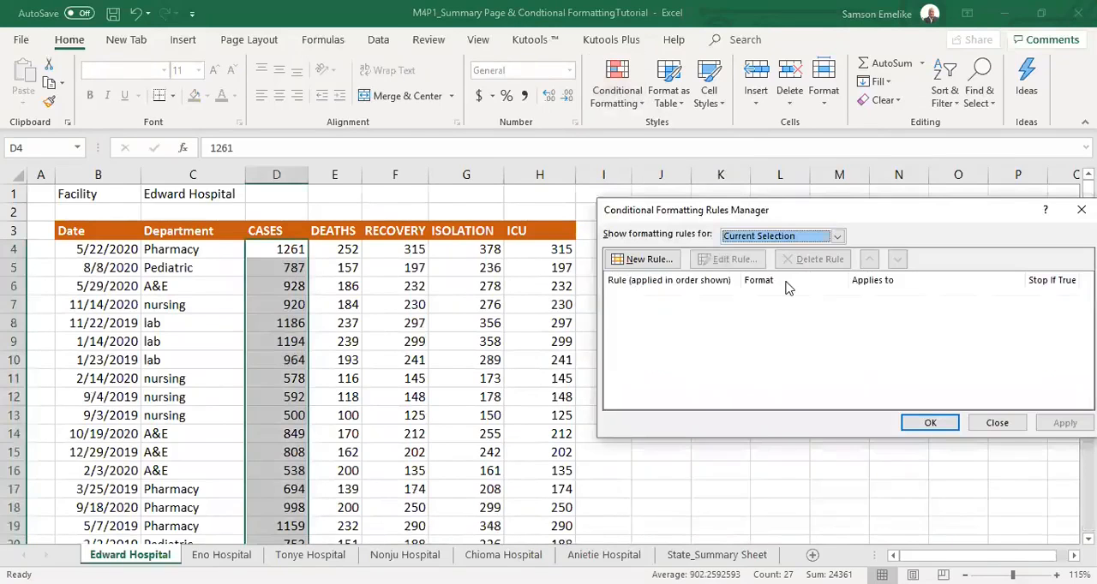
{"action": "left_click", "coordinate": [641, 261]}
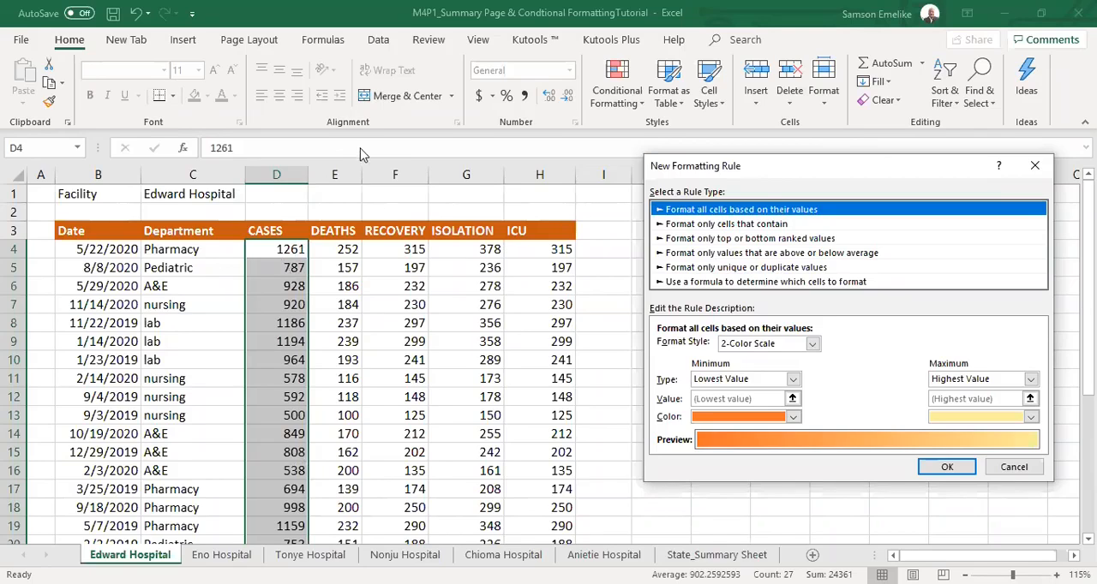
{"action": "left_click", "coordinate": [709, 225]}
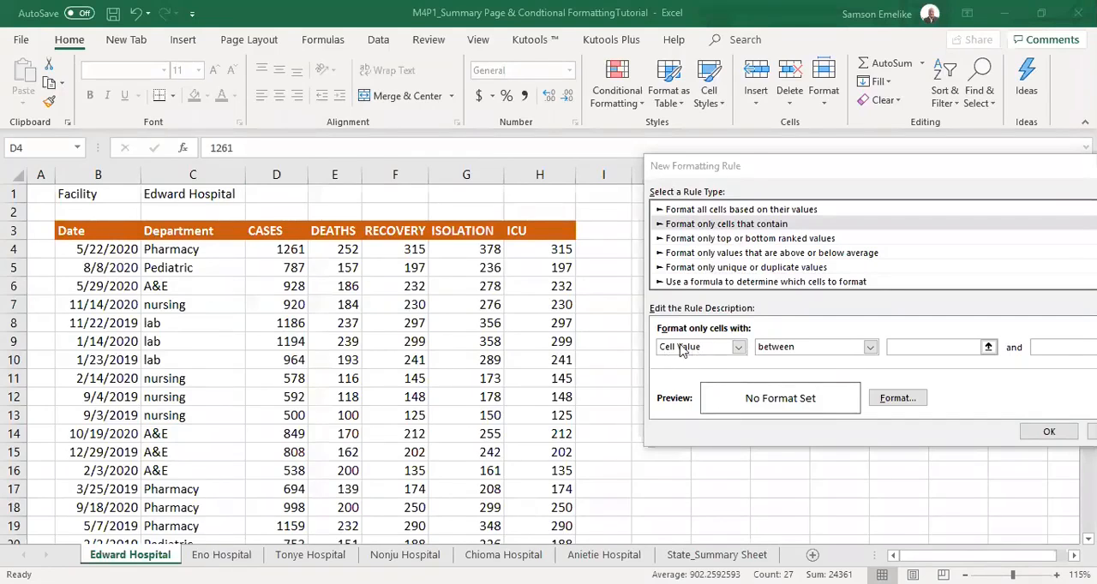
{"action": "left_click", "coordinate": [870, 348]}
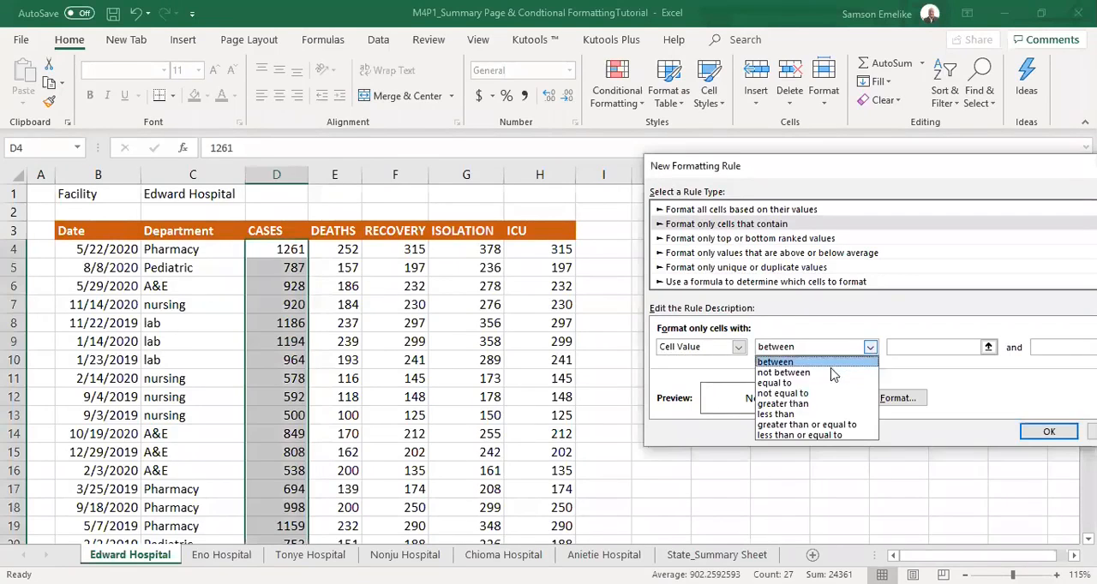
{"action": "left_click", "coordinate": [796, 394]}
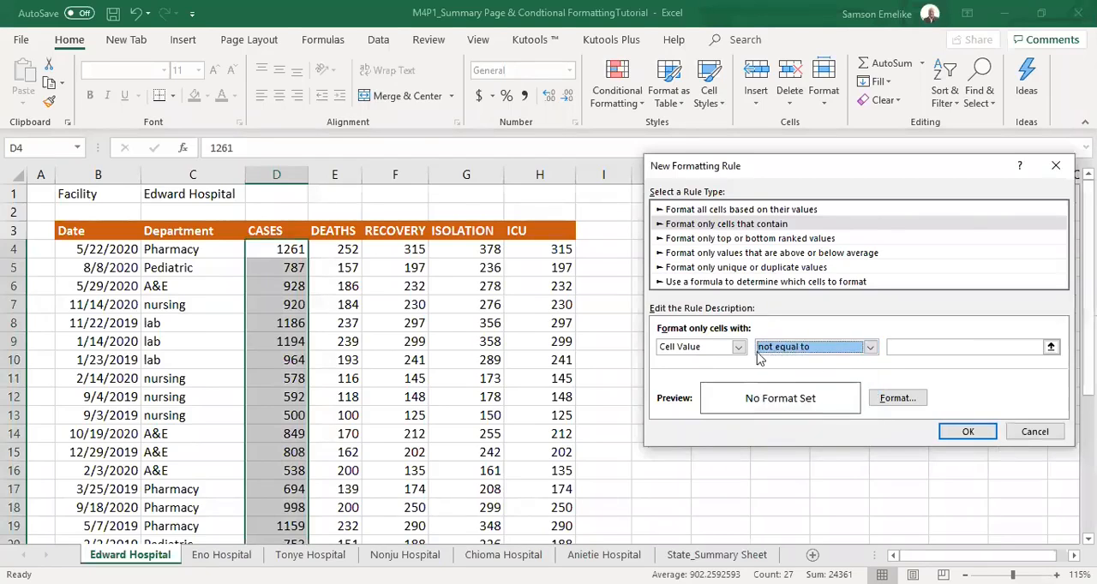
Set the rule's comparison value to the first record's deaths, recovery, isolation and ICU sum, =$E$4+$F$4+$G$4+$H$4.
{"action": "left_click", "coordinate": [895, 347]}
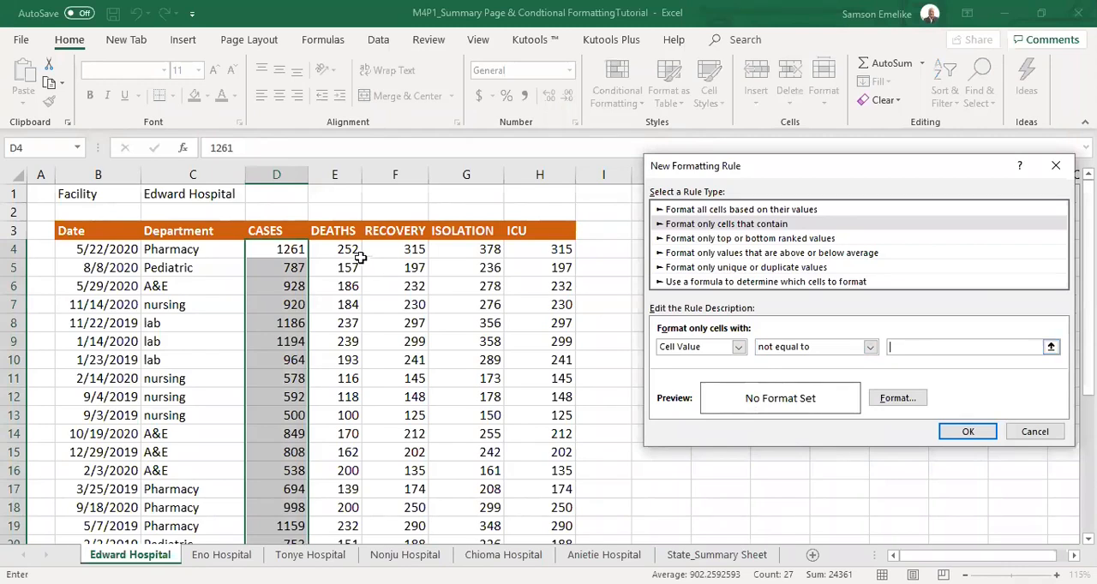
{"action": "left_click", "coordinate": [343, 250]}
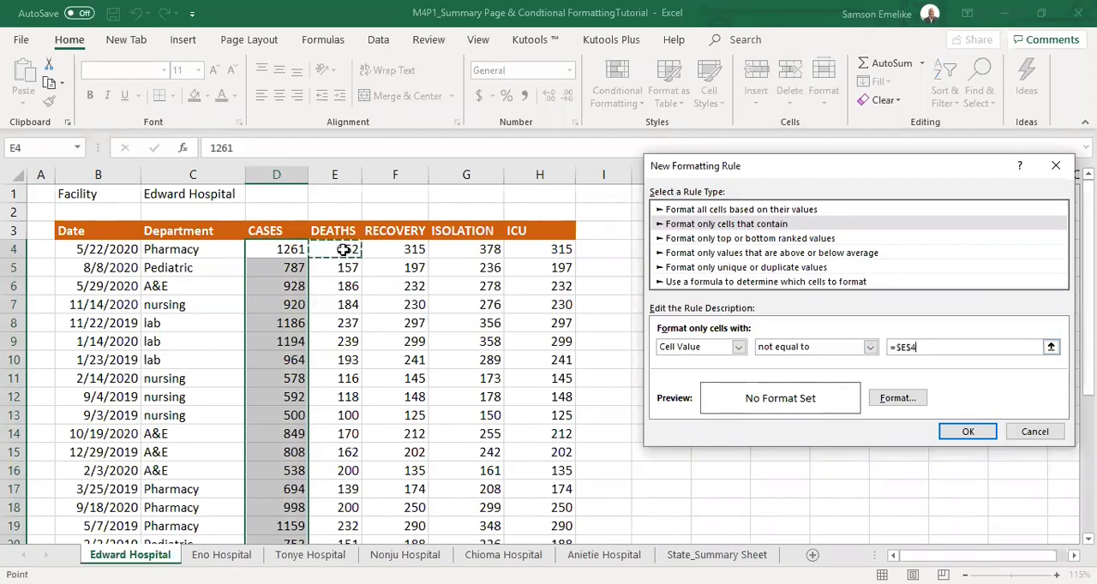
{"action": "type", "text": "+"}
{"action": "left_click", "coordinate": [378, 253]}
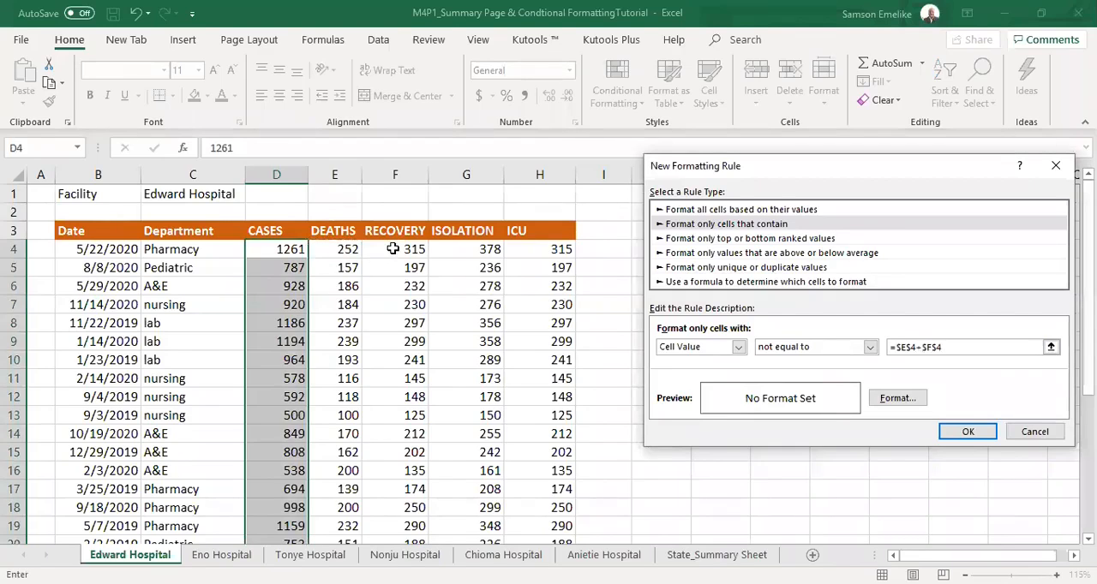
{"action": "type", "text": "+"}
{"action": "left_click", "coordinate": [457, 250]}
{"action": "type", "text": "+"}
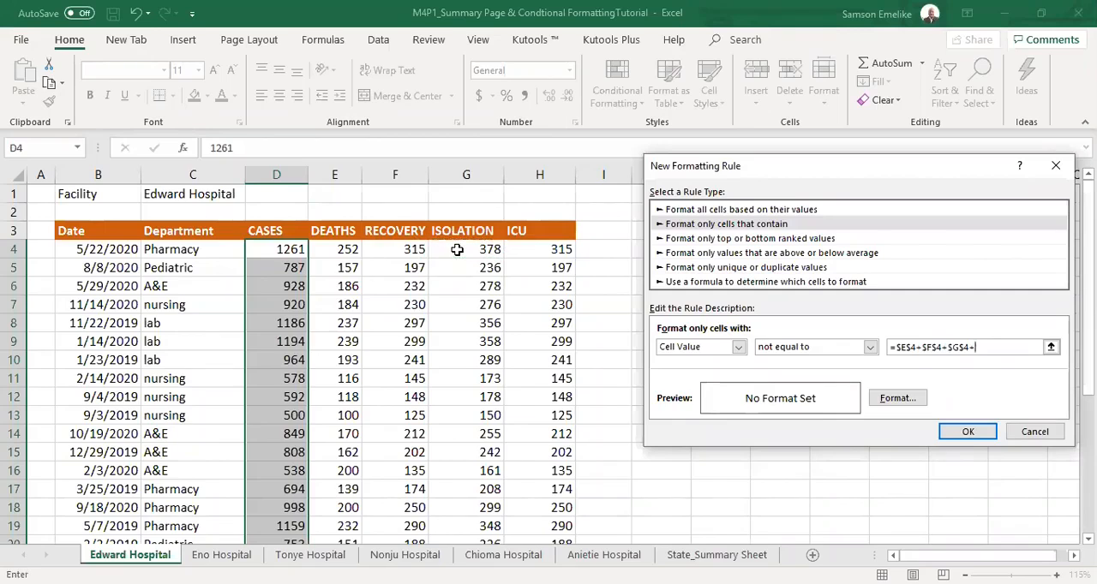
{"action": "left_click", "coordinate": [545, 252]}
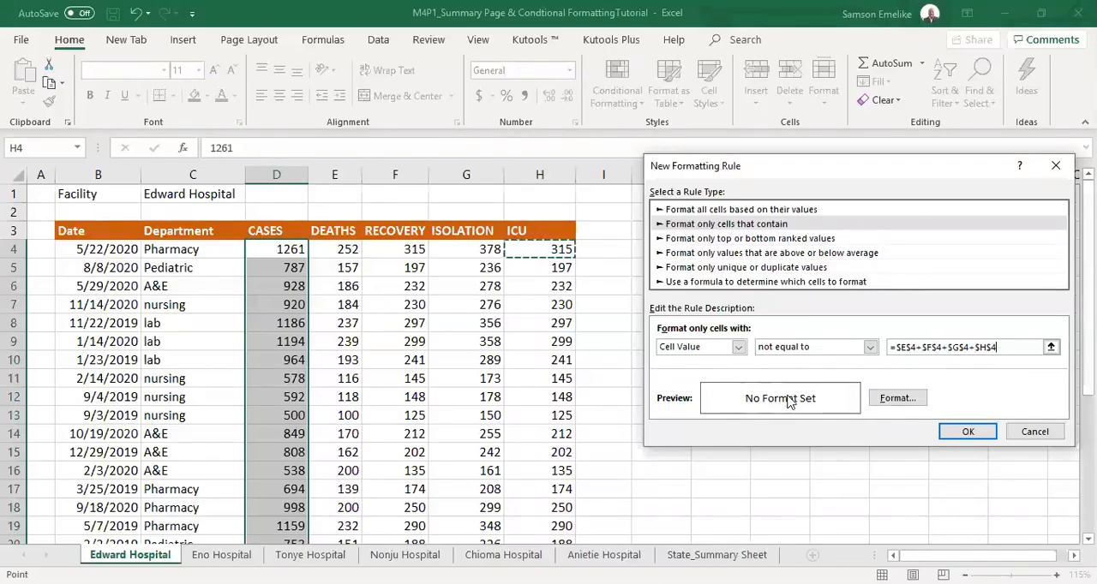
Give the new rule a red background fill and apply it to the CASES figures.
{"action": "left_click", "coordinate": [900, 401]}
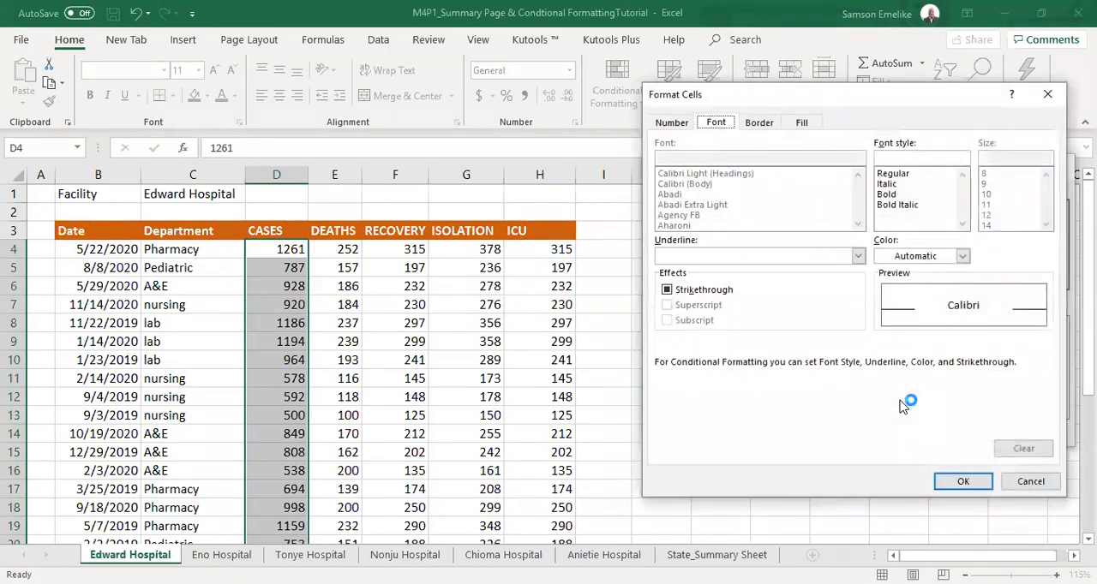
{"action": "left_click", "coordinate": [802, 122]}
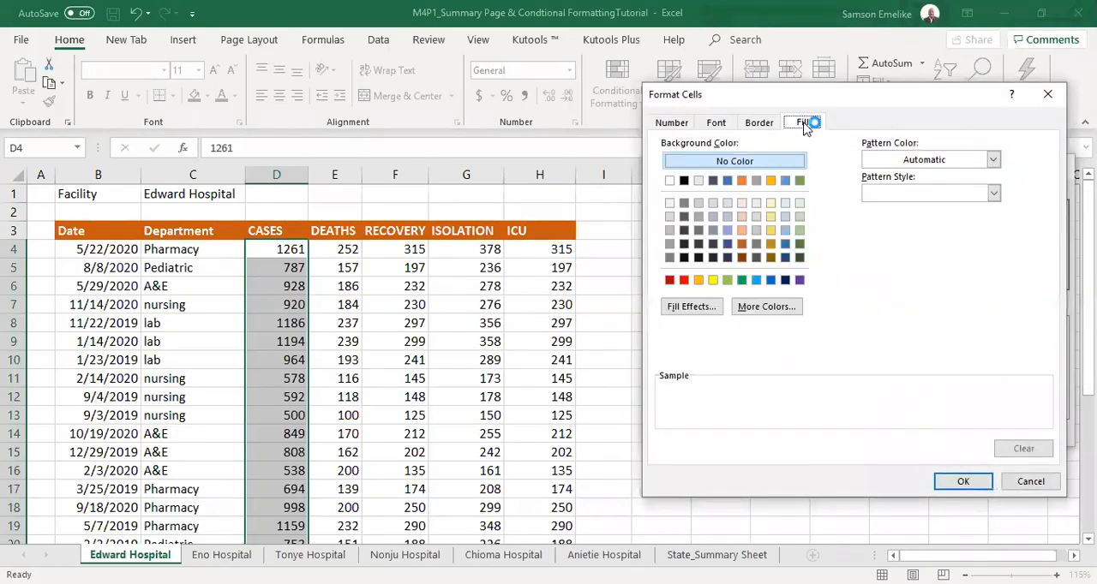
{"action": "left_click", "coordinate": [684, 282]}
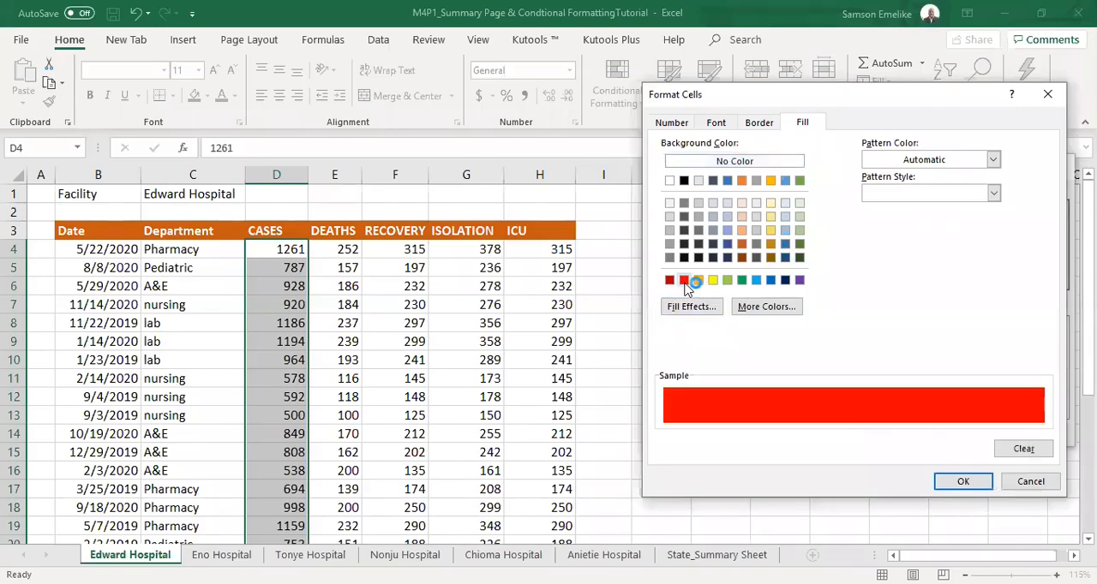
{"action": "left_click", "coordinate": [963, 482]}
{"action": "left_click", "coordinate": [969, 432]}
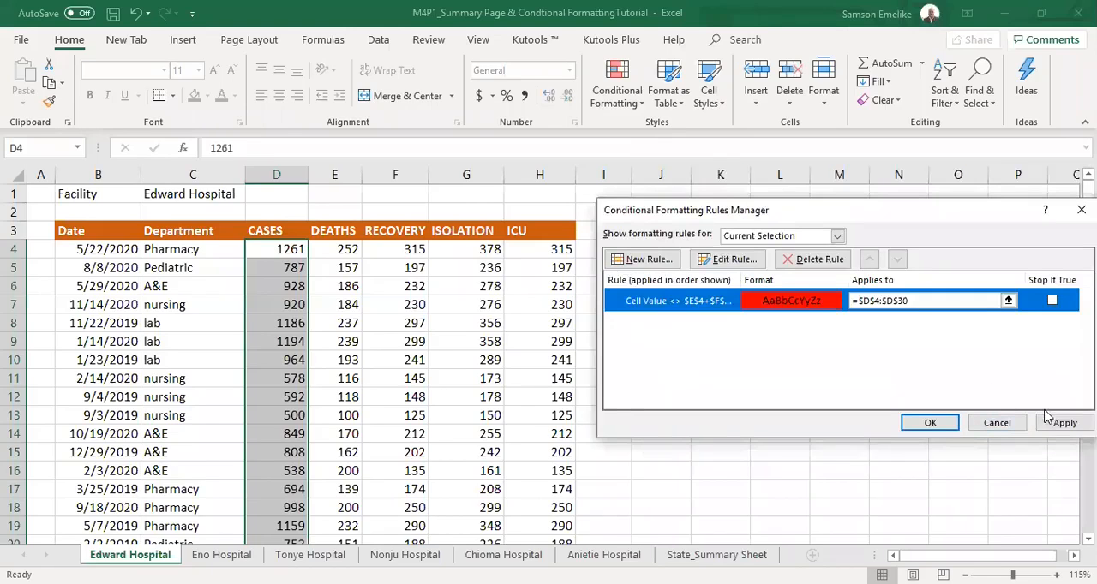
{"action": "left_click", "coordinate": [1065, 423]}
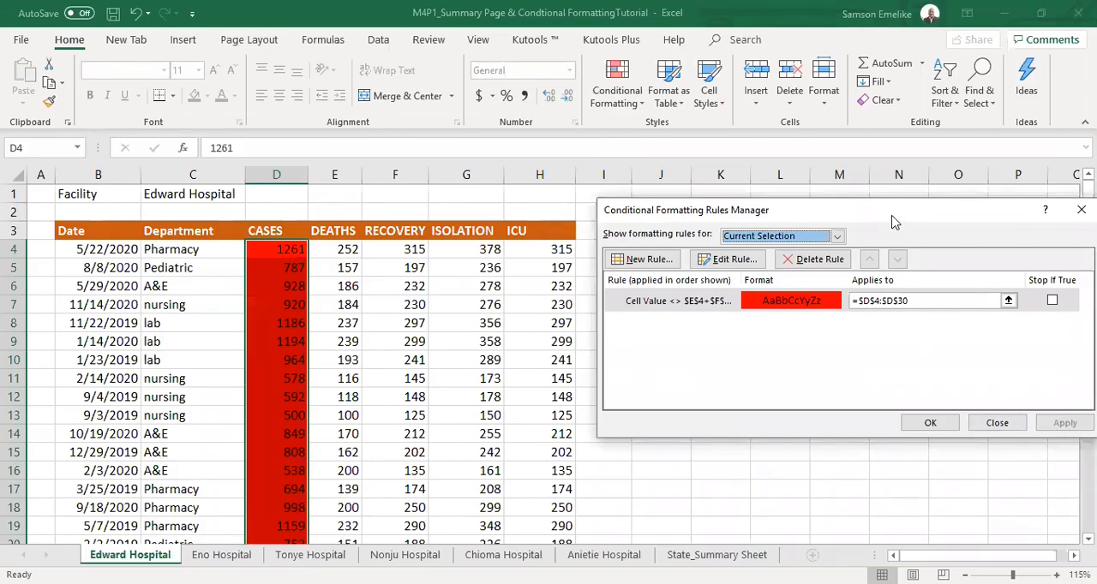
{"action": "left_click_drag", "start_coordinate": [891, 222], "coordinate": [758, 125]}
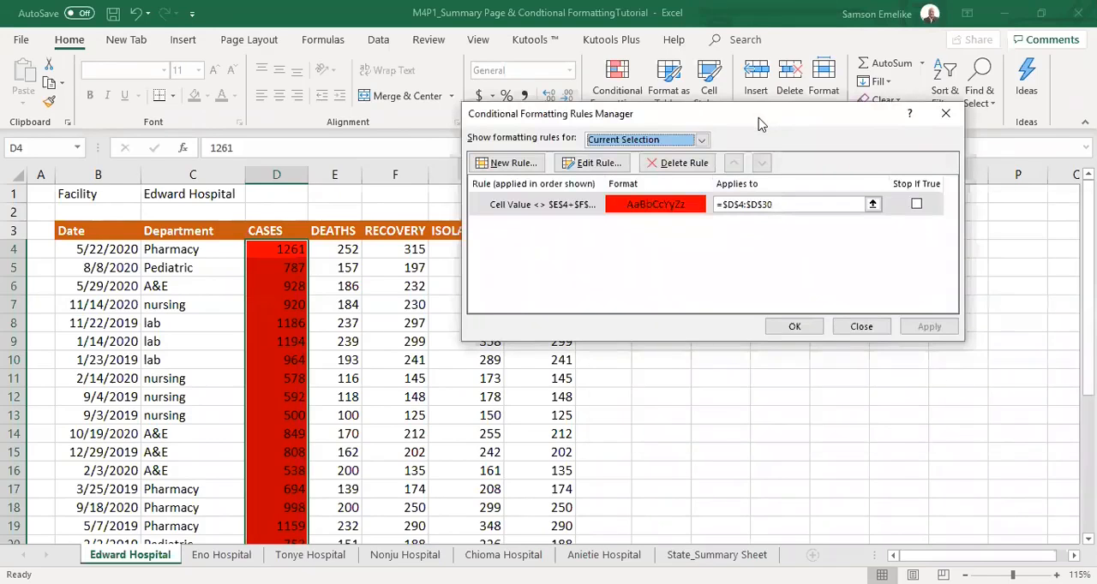
{"action": "left_click_drag", "start_coordinate": [758, 125], "coordinate": [840, 303]}
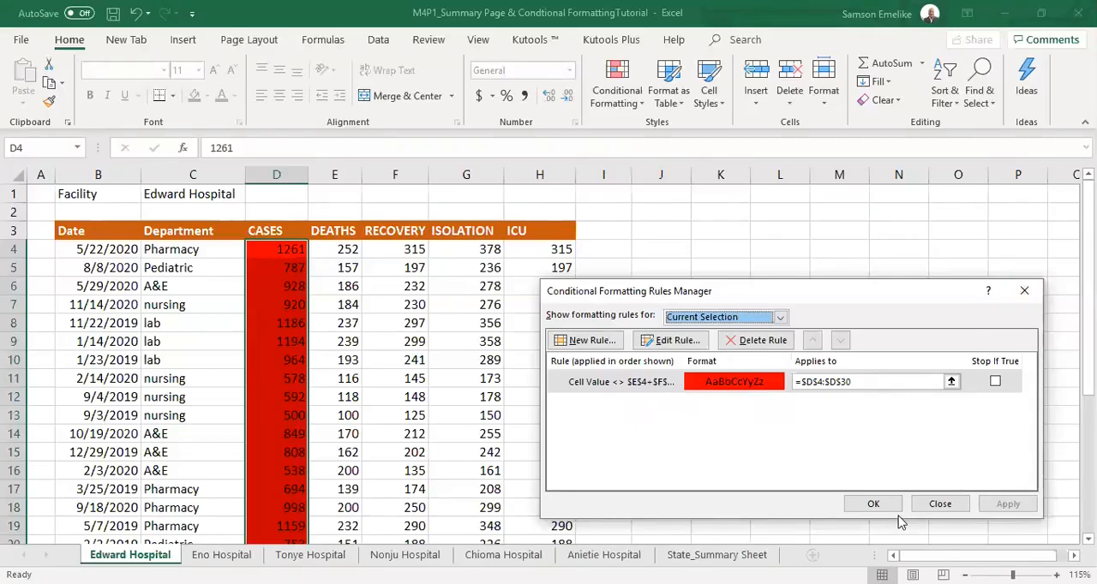
{"action": "left_click", "coordinate": [873, 506]}
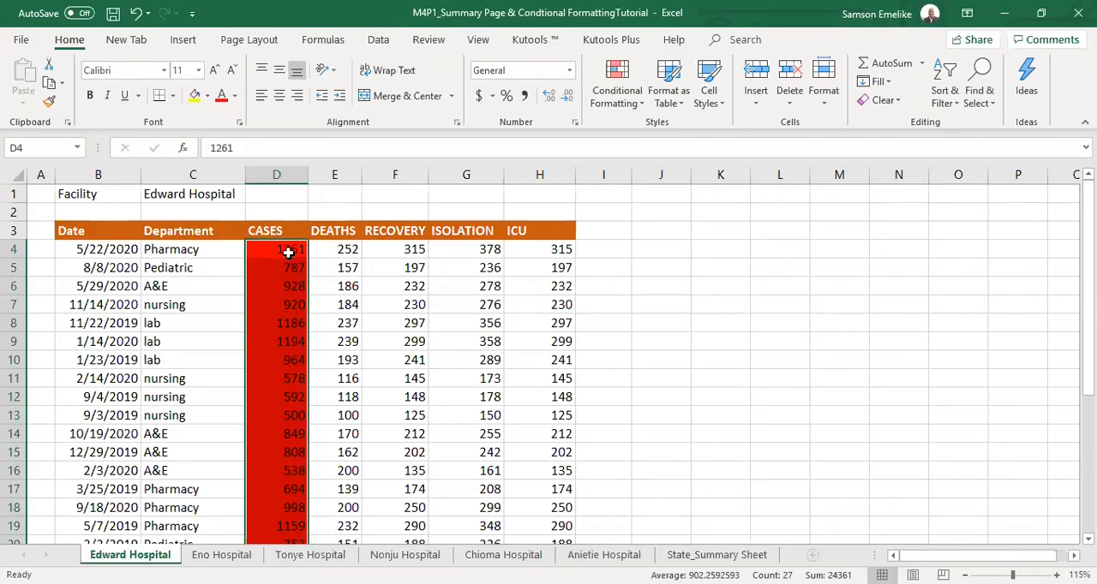
Compare the CASES figures of the first three records with the sums of their DEATHS, RECOVERY, ISOLATION and ICU figures.
{"action": "left_click", "coordinate": [288, 249]}
{"action": "left_click", "coordinate": [341, 248]}
{"action": "left_click_drag", "start_coordinate": [341, 249], "coordinate": [539, 249]}
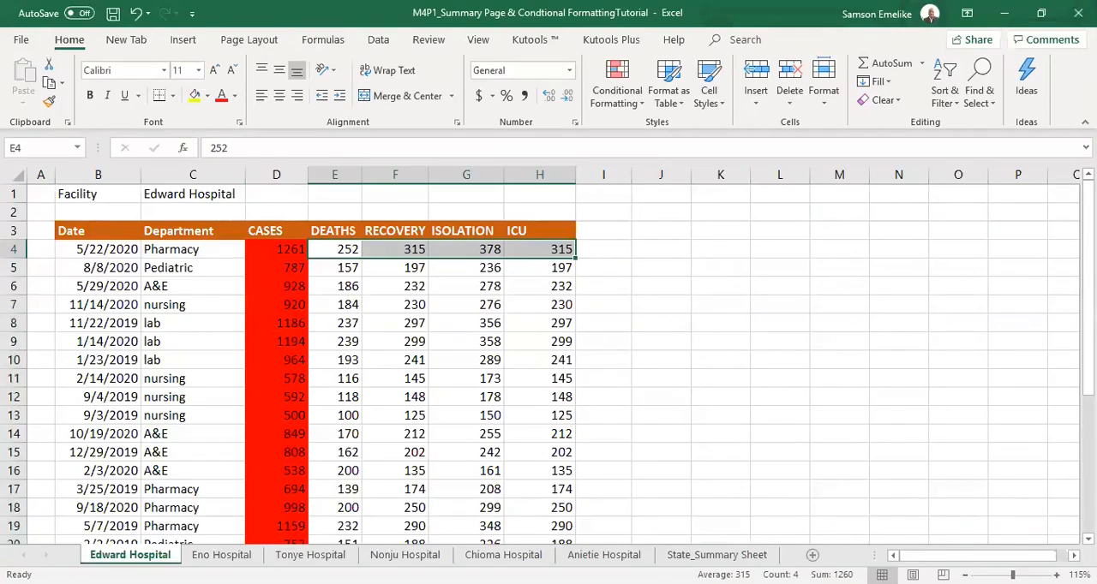
{"action": "left_click", "coordinate": [276, 248]}
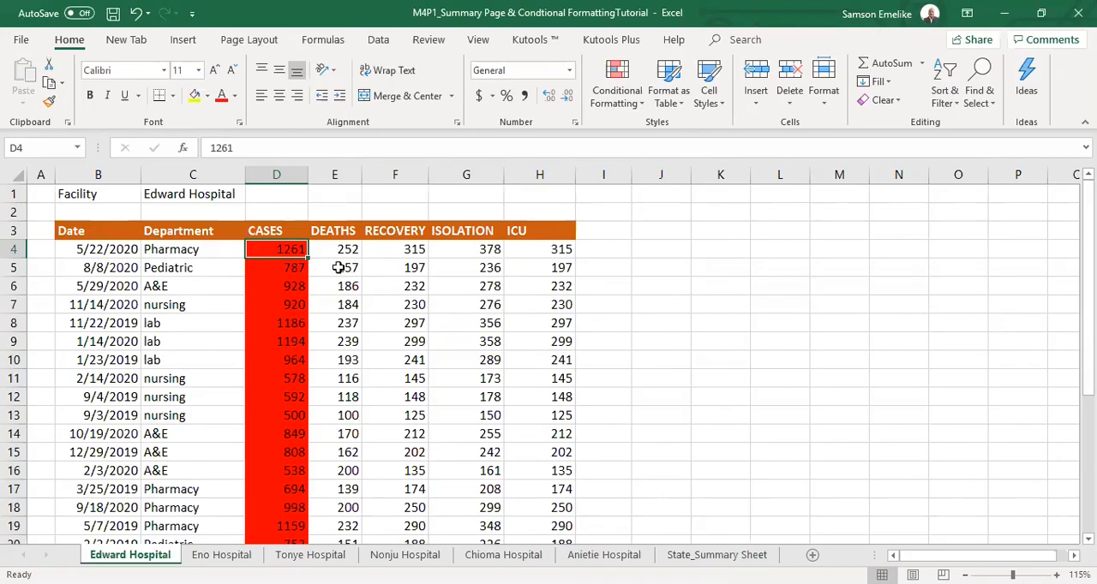
{"action": "left_click_drag", "start_coordinate": [339, 267], "coordinate": [550, 268]}
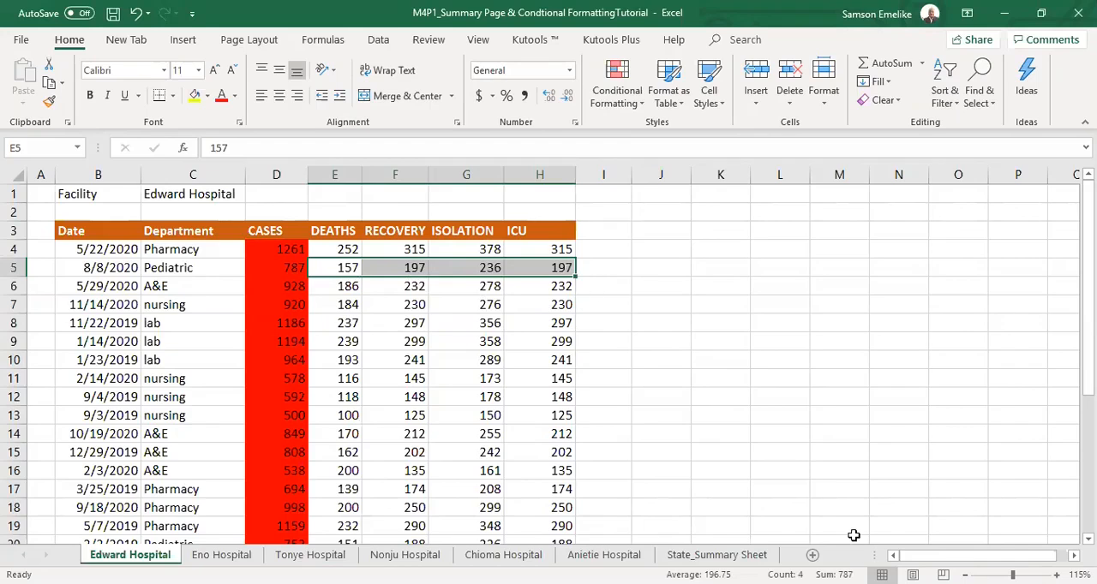
{"action": "left_click", "coordinate": [289, 267]}
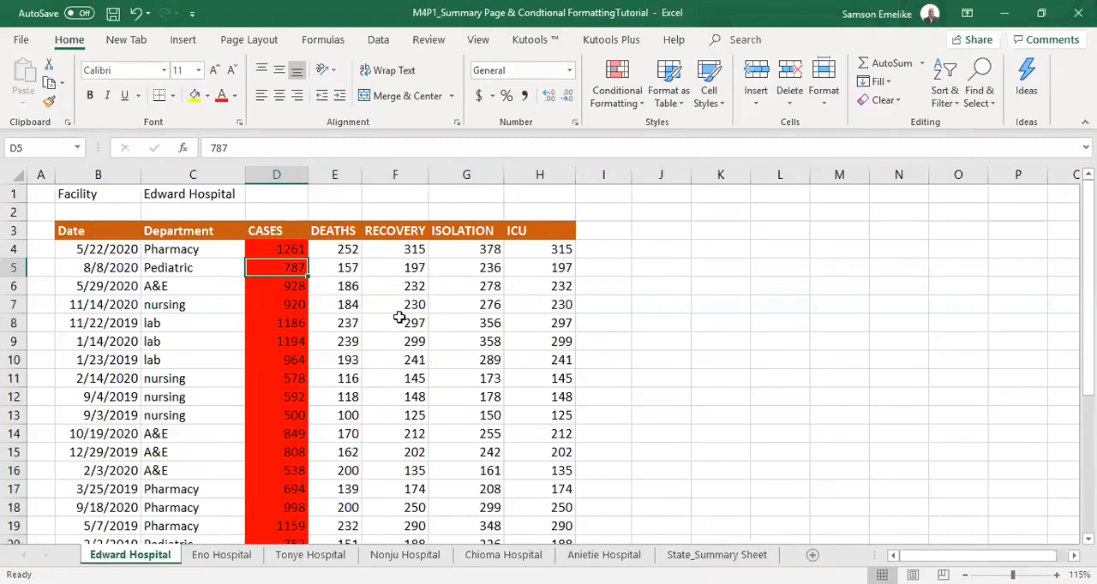
{"action": "left_click_drag", "start_coordinate": [338, 285], "coordinate": [529, 284]}
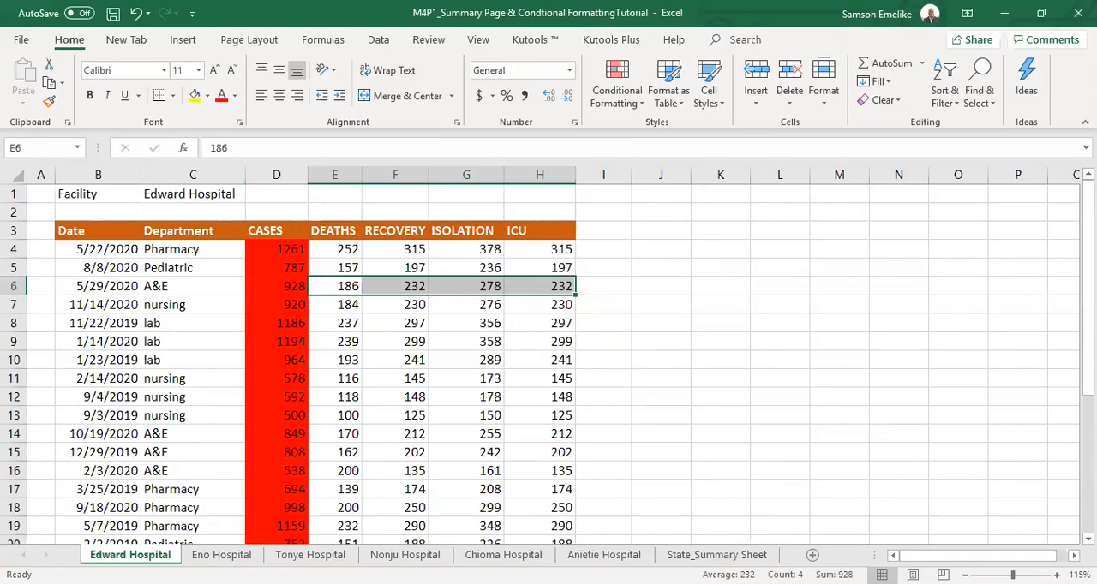
{"action": "left_click", "coordinate": [288, 287]}
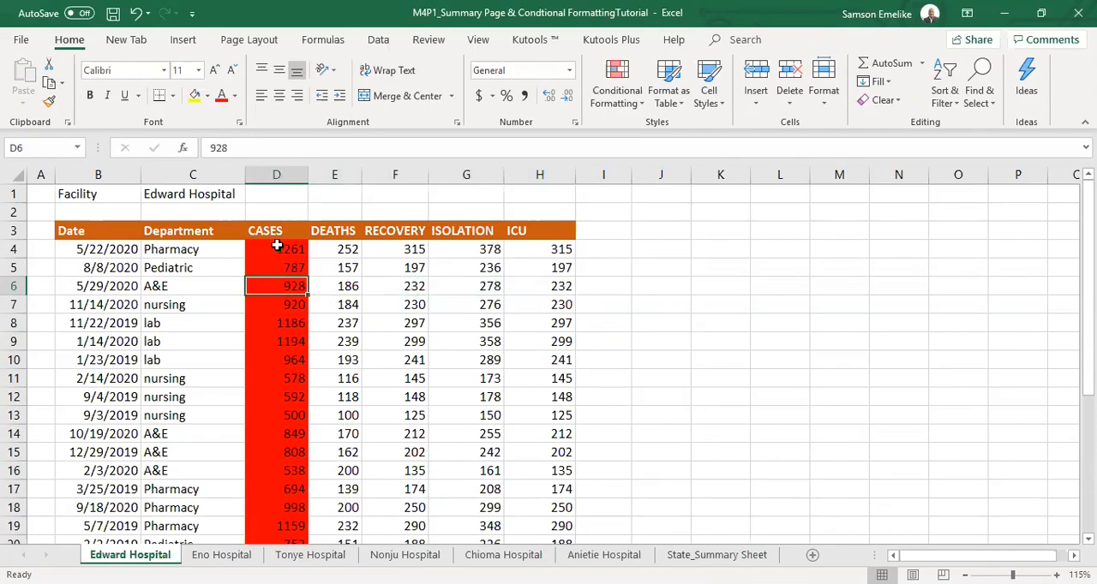
Change the conditional formatting rule for CASES cells D4:D30 to compare with relative references, =E4+F4+G4+H4, and apply it.
{"action": "left_click_drag", "start_coordinate": [277, 243], "coordinate": [294, 494]}
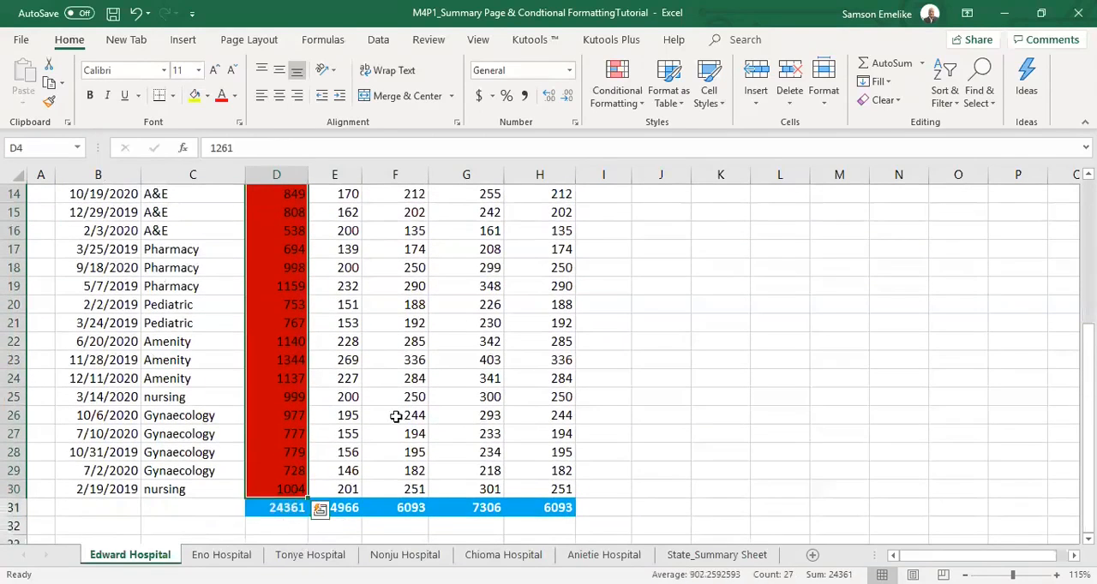
{"action": "left_click", "coordinate": [622, 89]}
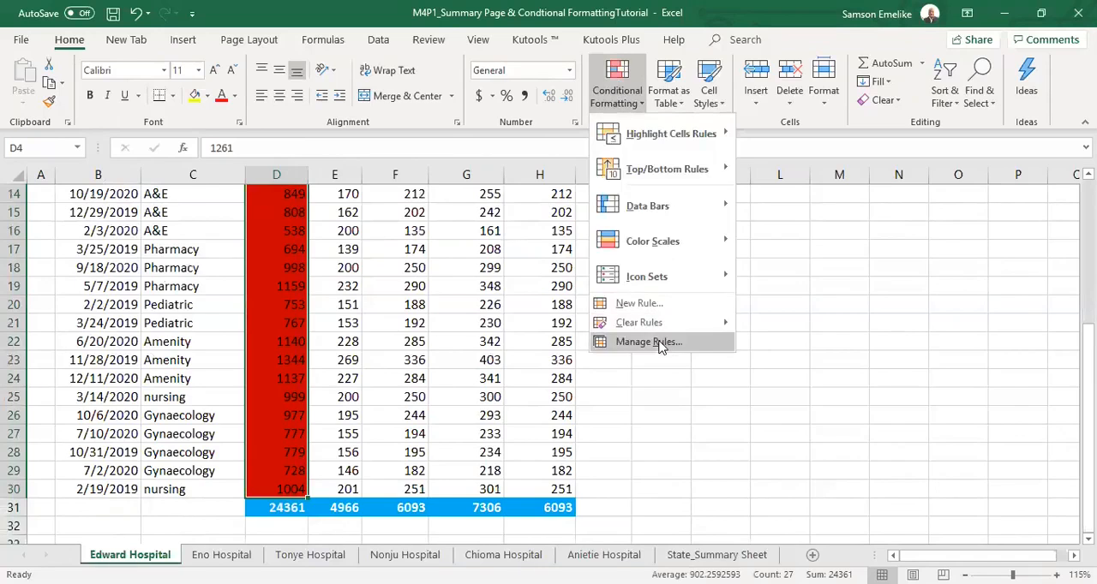
{"action": "left_click", "coordinate": [661, 343]}
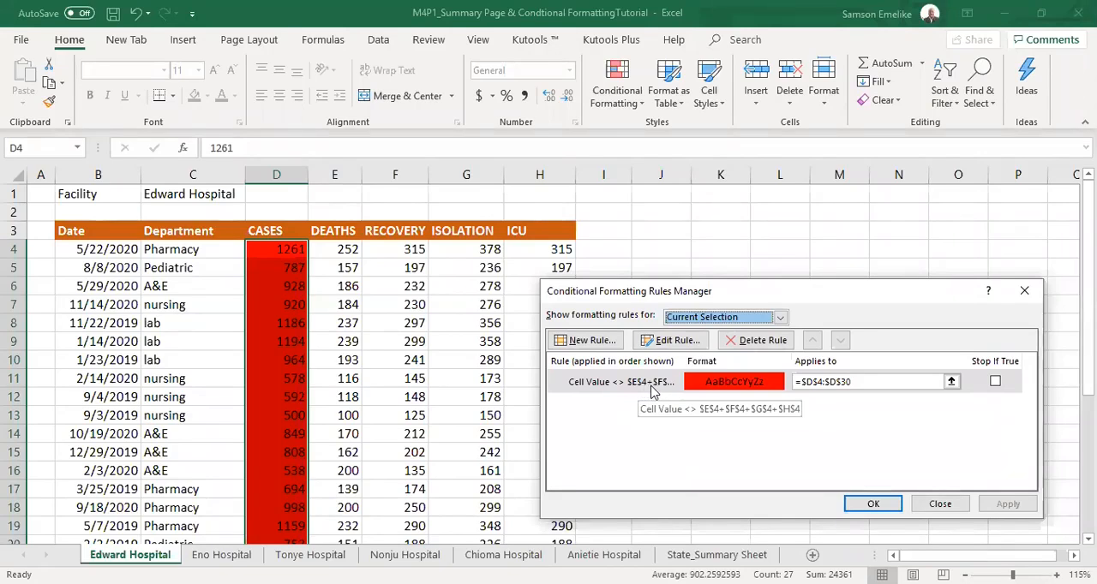
{"action": "left_click", "coordinate": [614, 385]}
{"action": "left_click", "coordinate": [675, 340]}
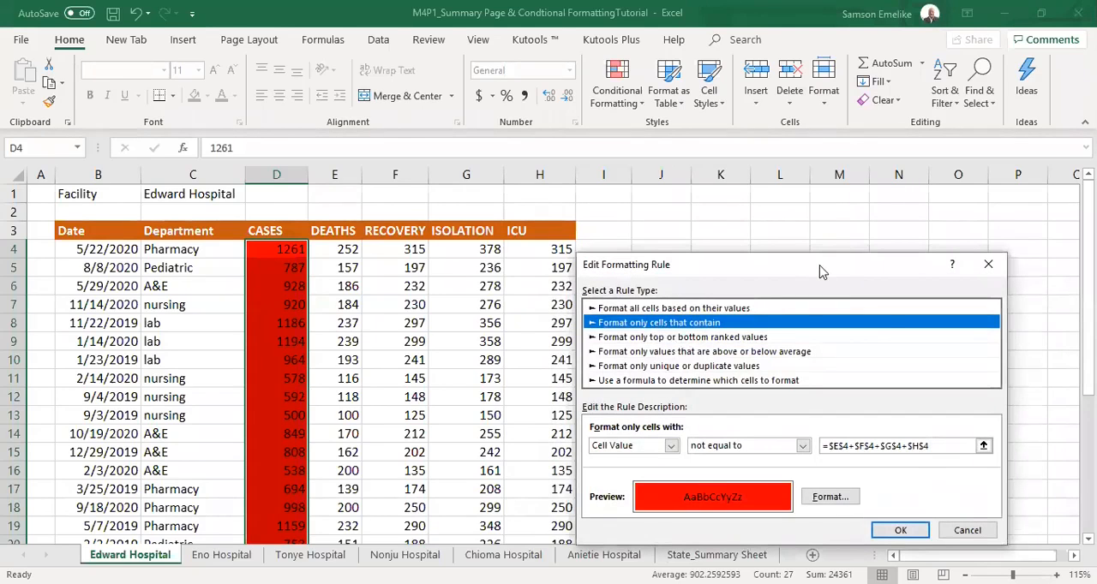
{"action": "left_click_drag", "start_coordinate": [819, 271], "coordinate": [824, 175]}
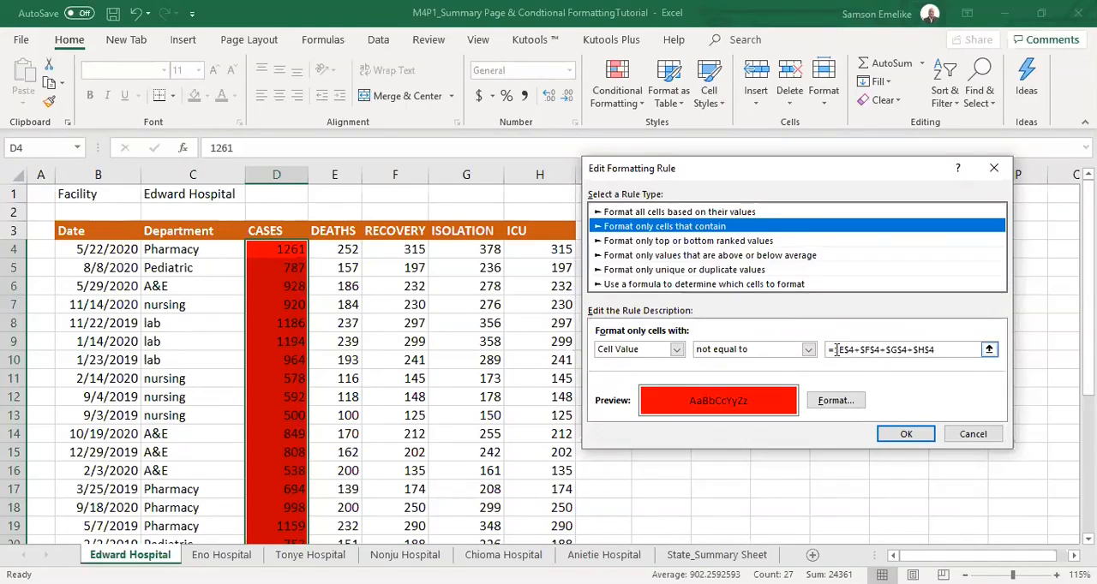
{"action": "left_click_drag", "start_coordinate": [836, 351], "coordinate": [939, 351]}
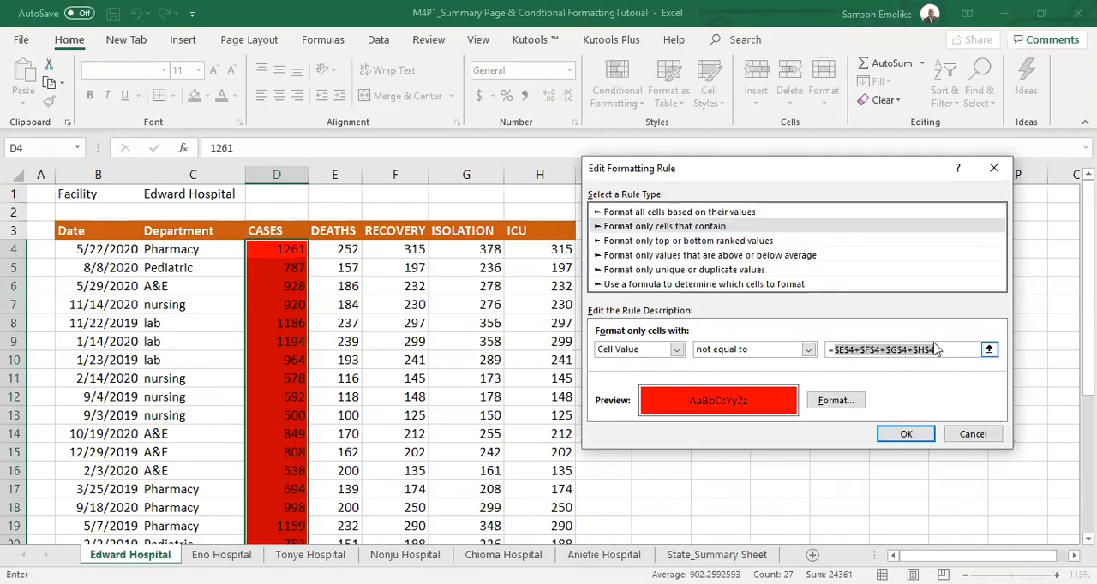
{"action": "key", "text": "F4"}
{"action": "key", "text": "F4"}
{"action": "key", "text": "F4"}
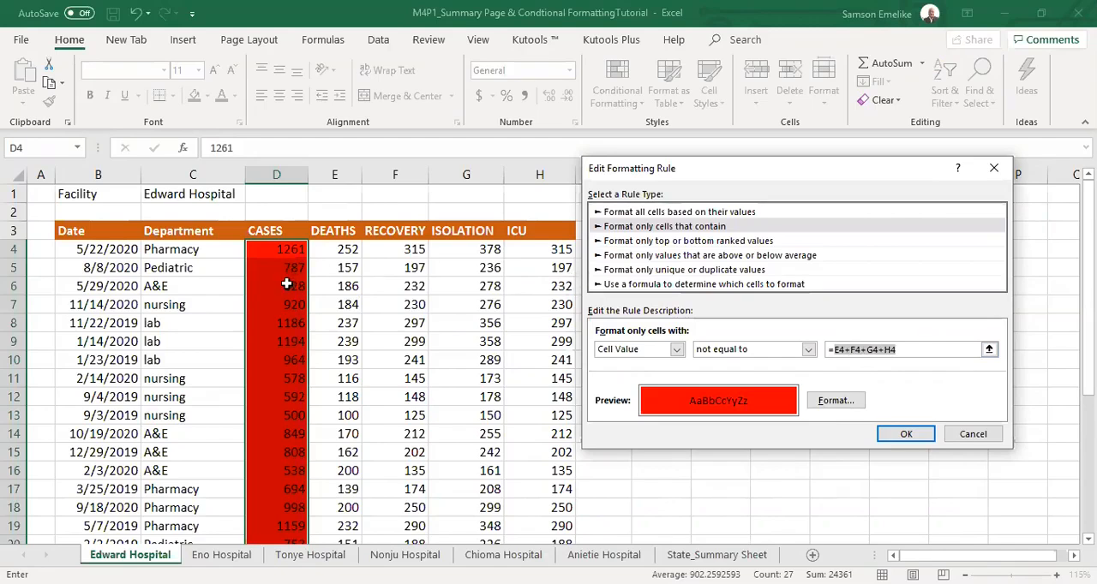
{"action": "left_click", "coordinate": [911, 436]}
{"action": "left_click", "coordinate": [1008, 505]}
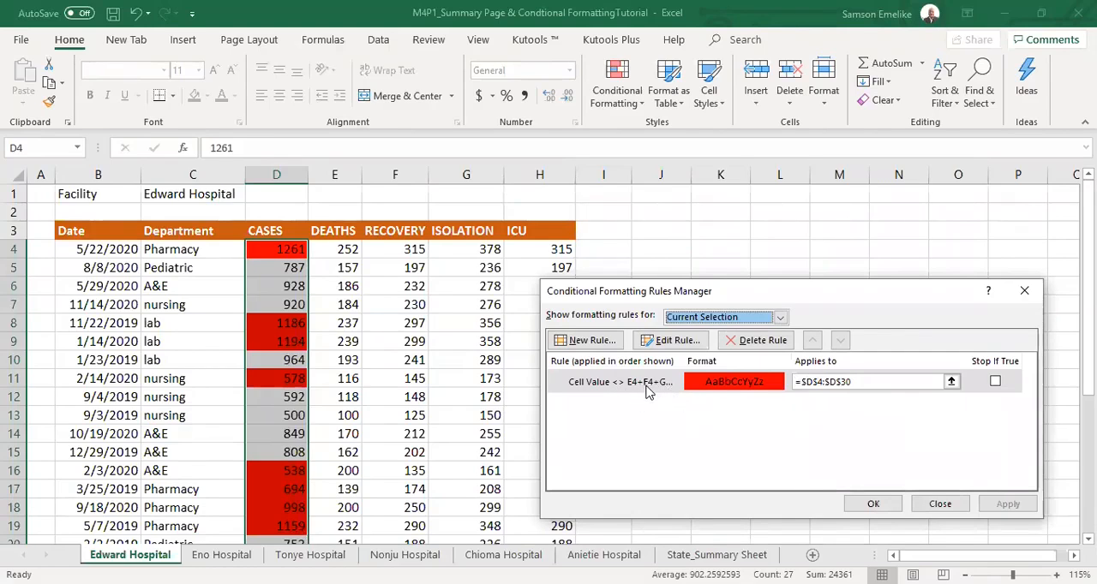
{"action": "left_click", "coordinate": [885, 509]}
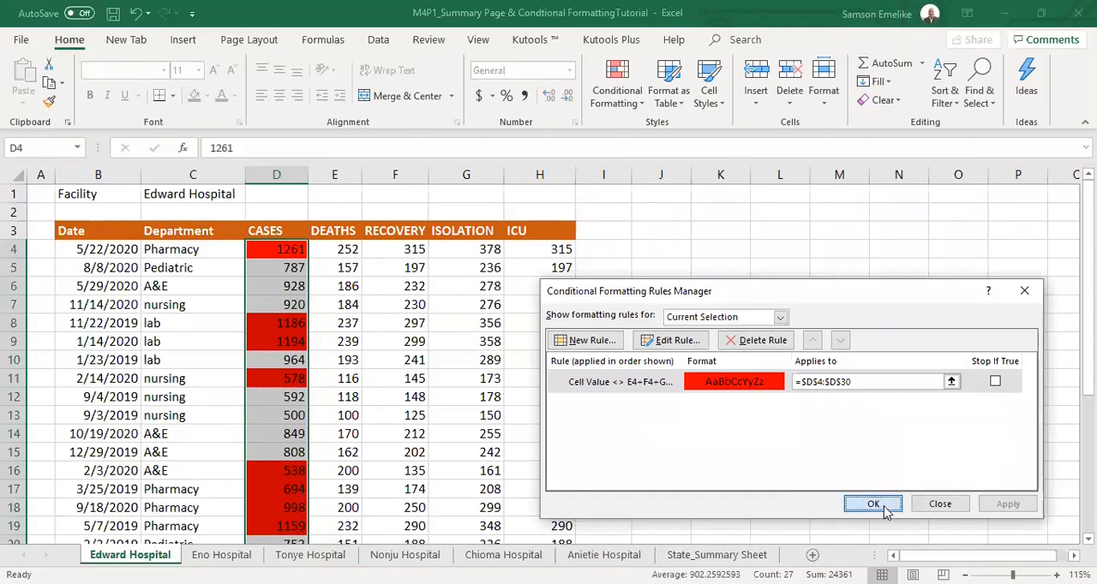
Check the red-flagged CASES figures against the sums of DEATHS, RECOVERY, ISOLATION and ICU for the records in rows 4 to 8.
{"action": "left_click", "coordinate": [556, 290]}
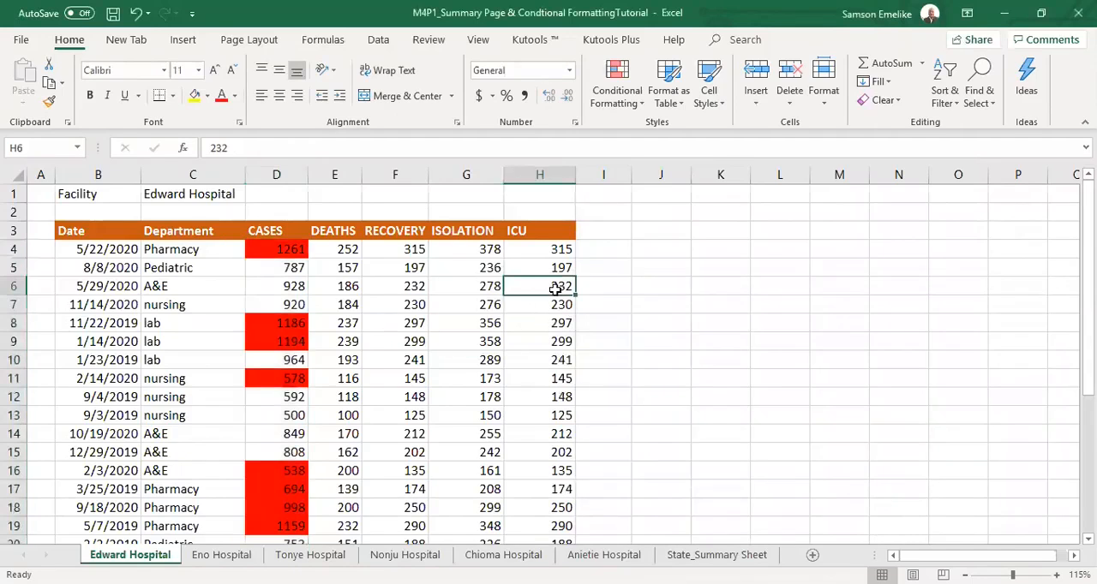
{"action": "left_click_drag", "start_coordinate": [349, 249], "coordinate": [557, 251]}
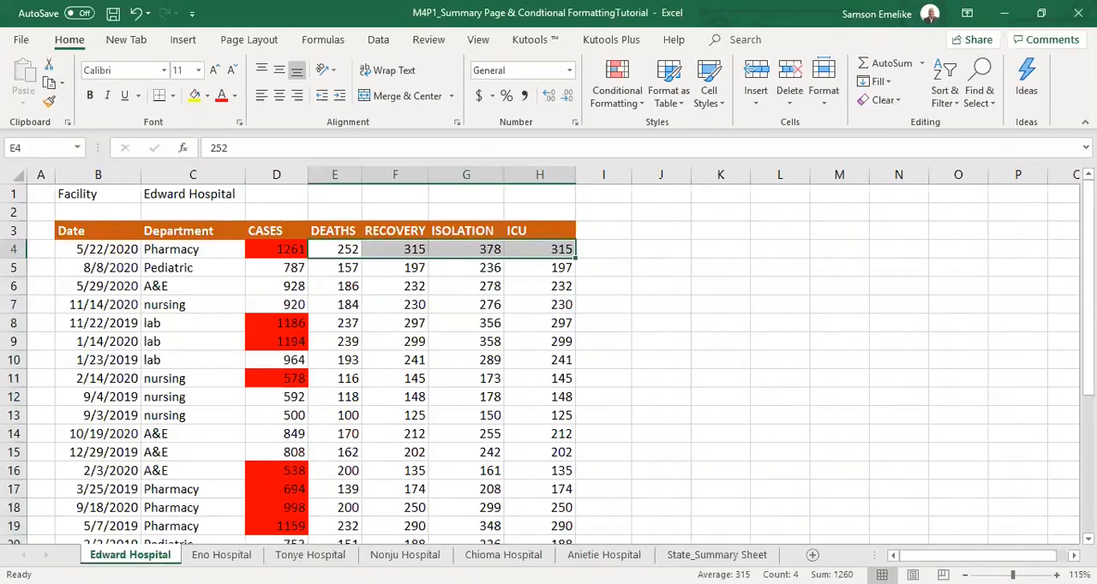
{"action": "left_click", "coordinate": [282, 250]}
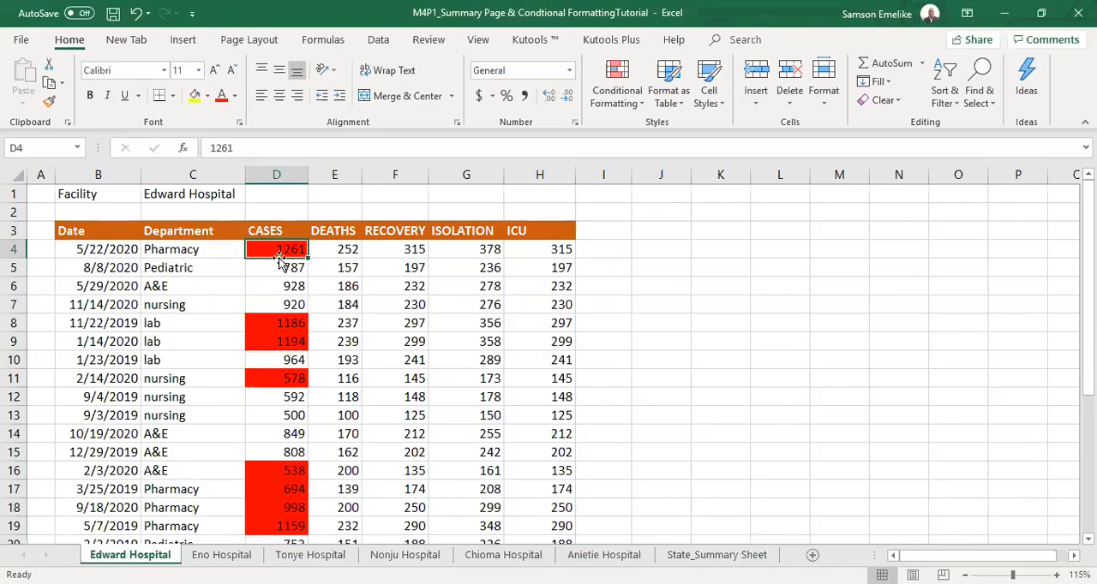
{"action": "left_click", "coordinate": [207, 253]}
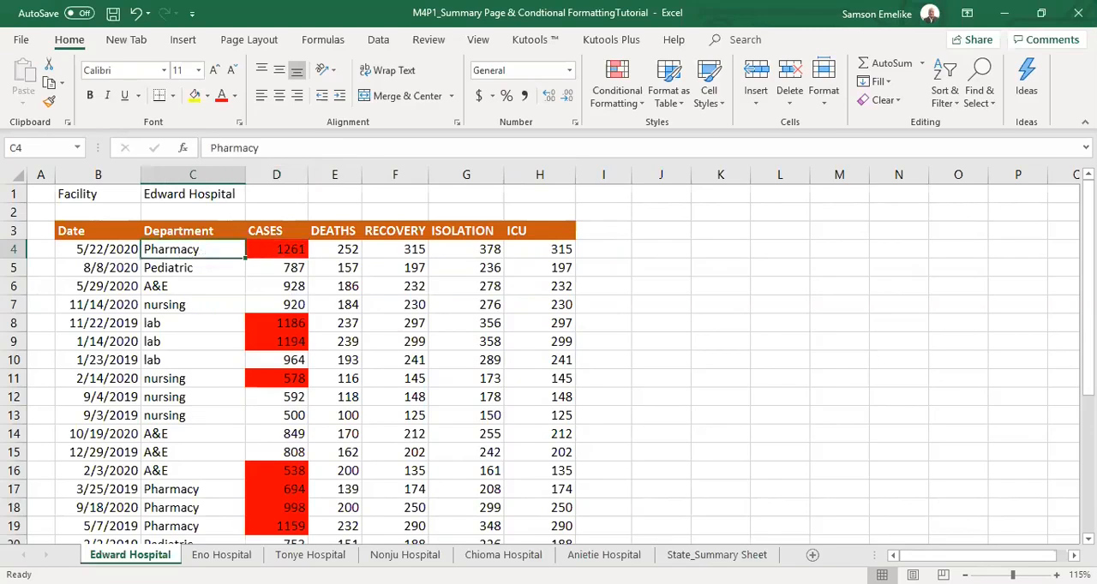
{"action": "left_click_drag", "start_coordinate": [1088, 230], "coordinate": [1088, 367]}
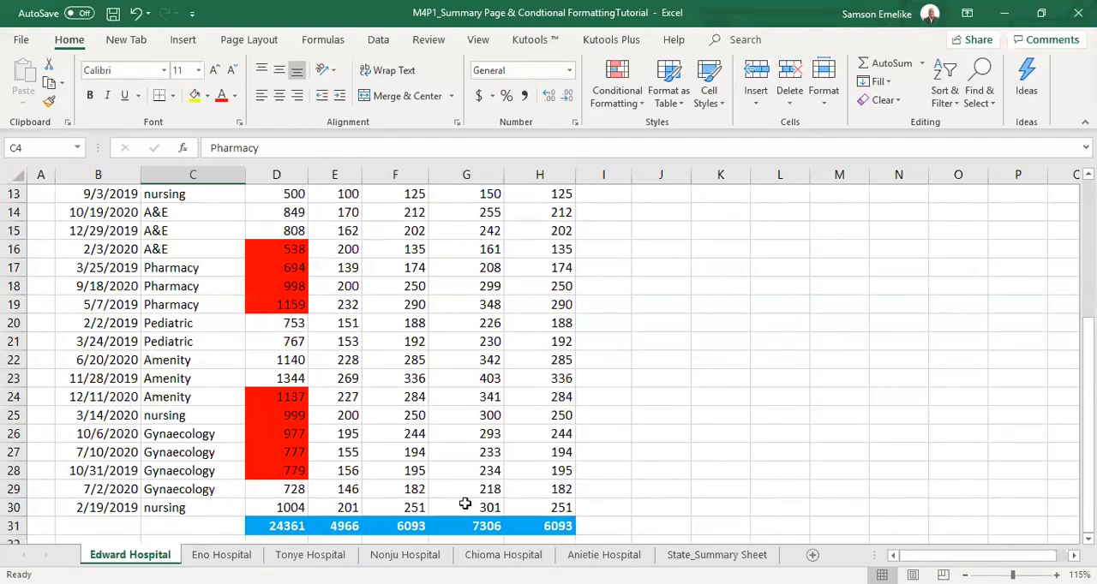
{"action": "scroll", "coordinate": [465, 501], "scroll_direction": "up", "scroll_amount": 4}
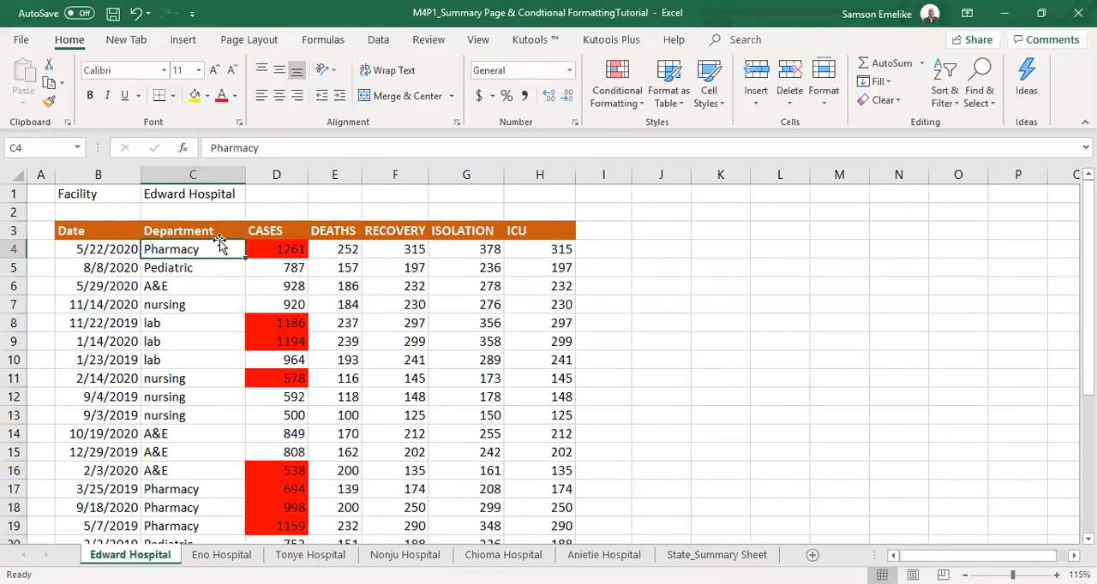
{"action": "left_click_drag", "start_coordinate": [331, 266], "coordinate": [548, 268]}
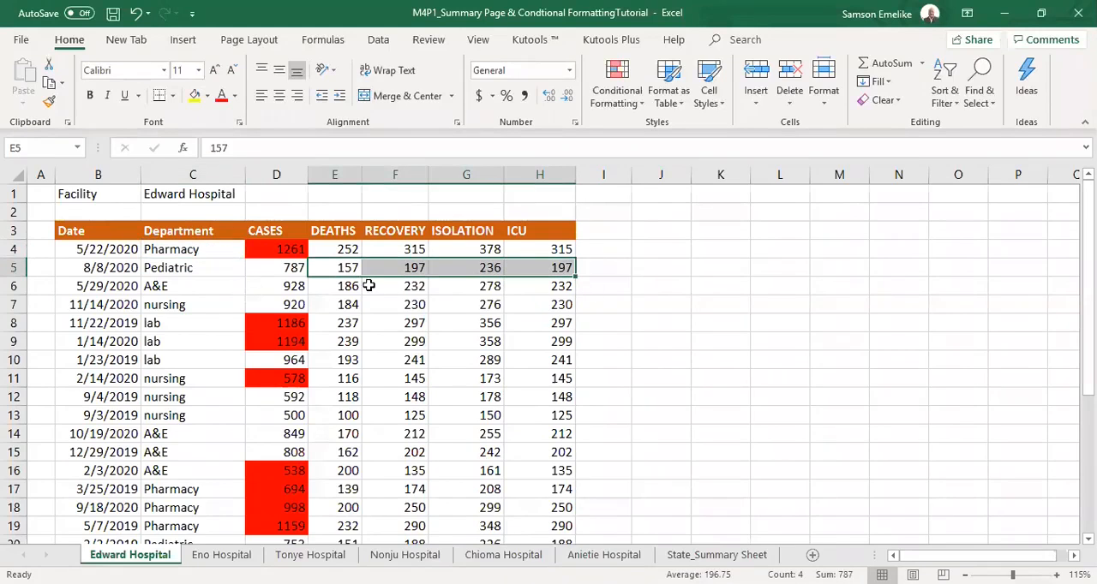
{"action": "left_click_drag", "start_coordinate": [344, 287], "coordinate": [554, 290]}
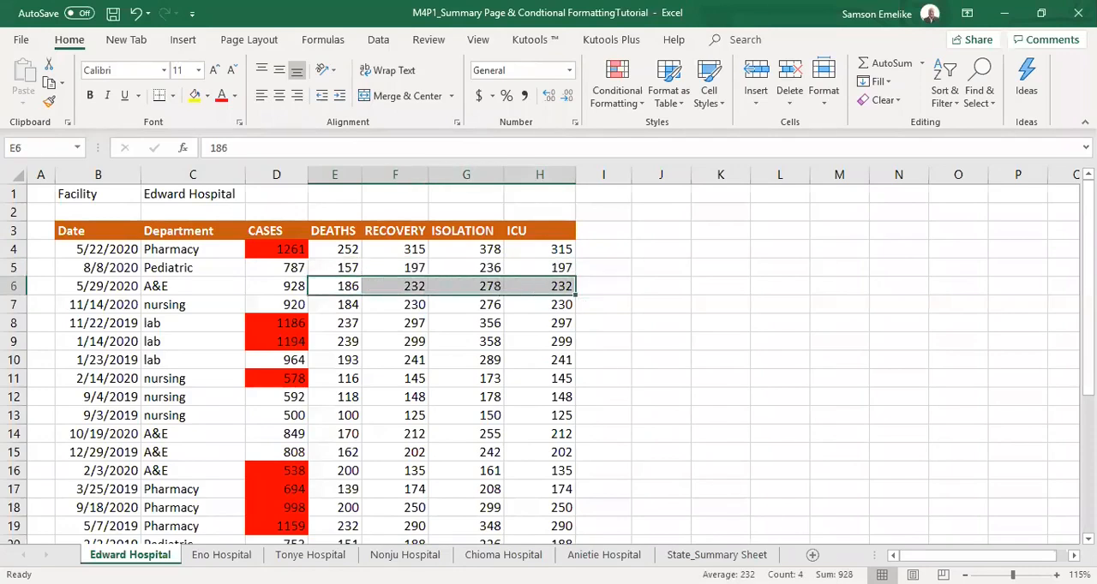
{"action": "left_click_drag", "start_coordinate": [346, 305], "coordinate": [548, 305]}
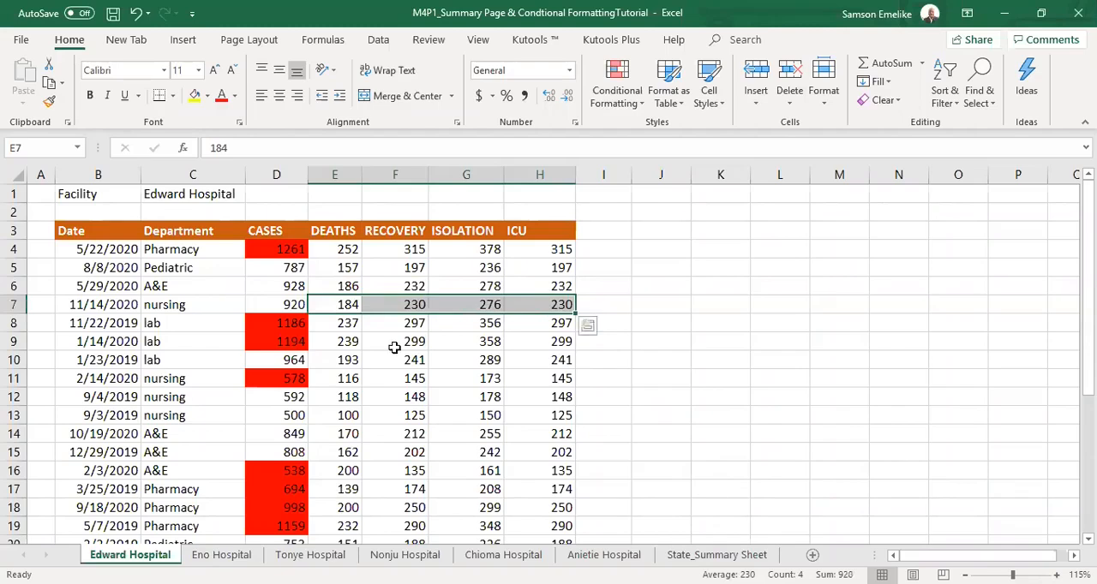
{"action": "left_click_drag", "start_coordinate": [351, 323], "coordinate": [541, 322]}
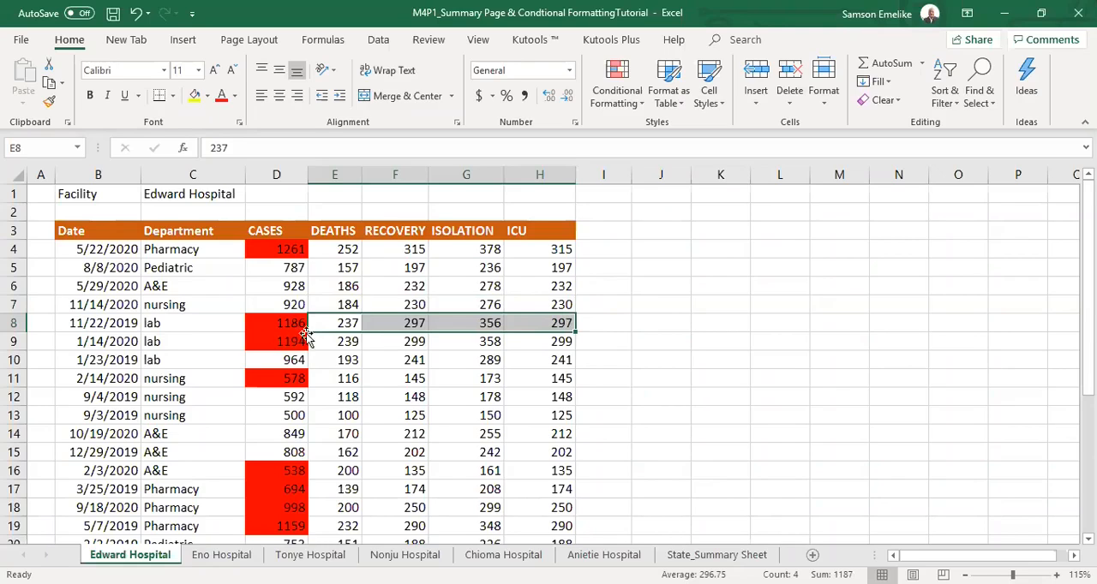
{"action": "left_click", "coordinate": [282, 175]}
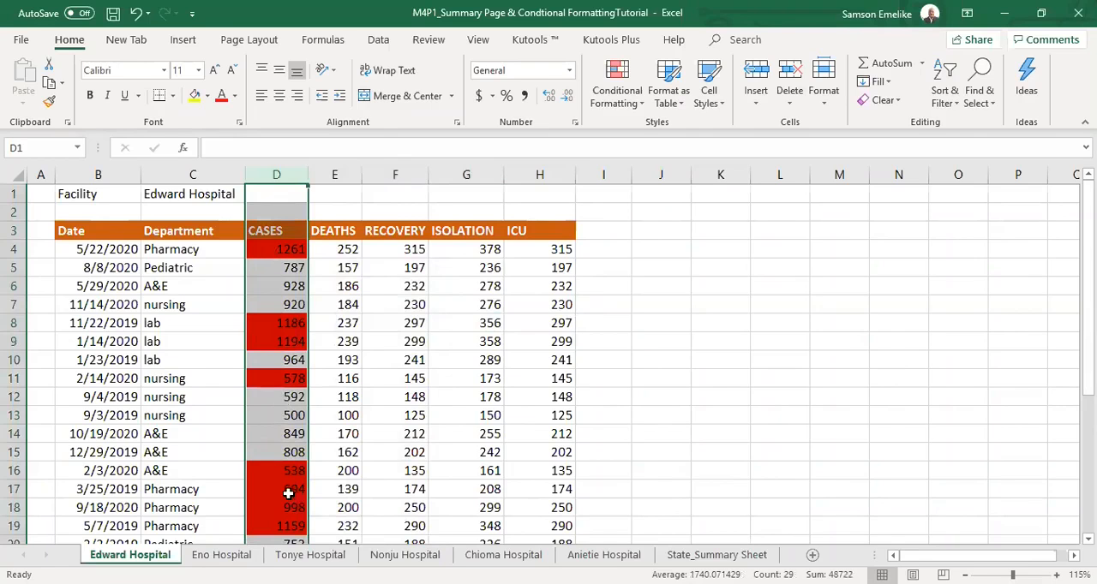
{"action": "scroll", "coordinate": [289, 495], "scroll_direction": "down", "scroll_amount": 8}
{"action": "scroll", "coordinate": [268, 328], "scroll_direction": "up", "scroll_amount": 8}
Correct the first Pharmacy record's CASES figure in D4 on the Edward Hospital sheet to 1260.
{"action": "left_click", "coordinate": [279, 251]}
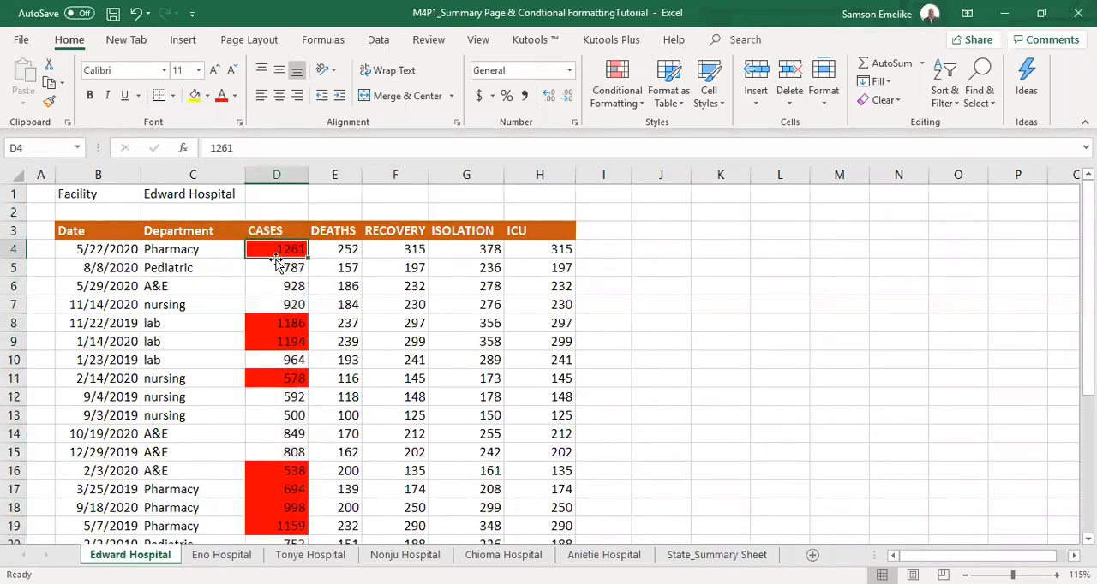
{"action": "type", "text": "126"}
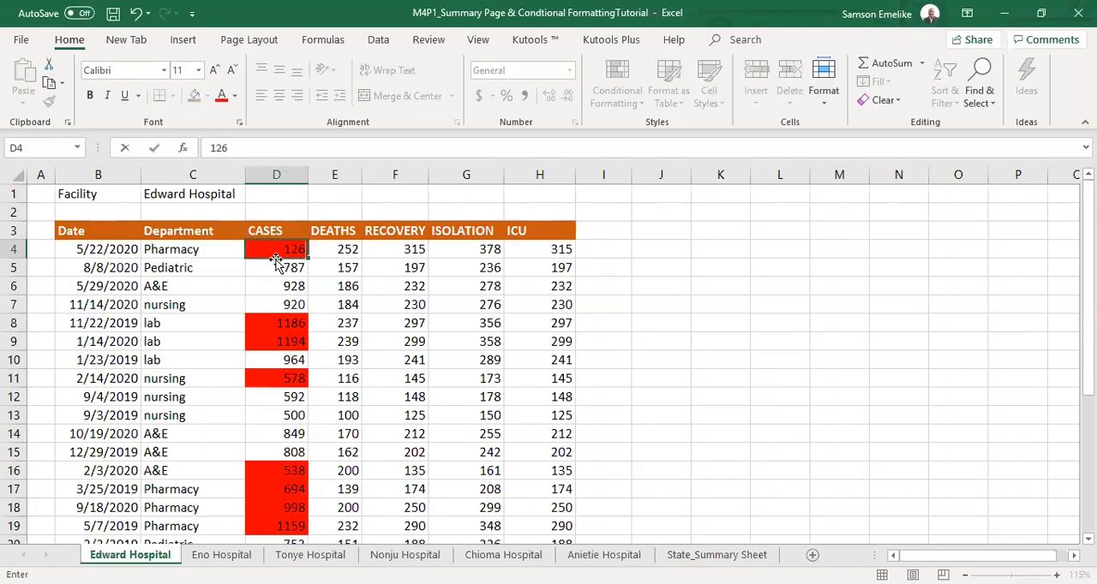
{"action": "key", "text": "Tab"}
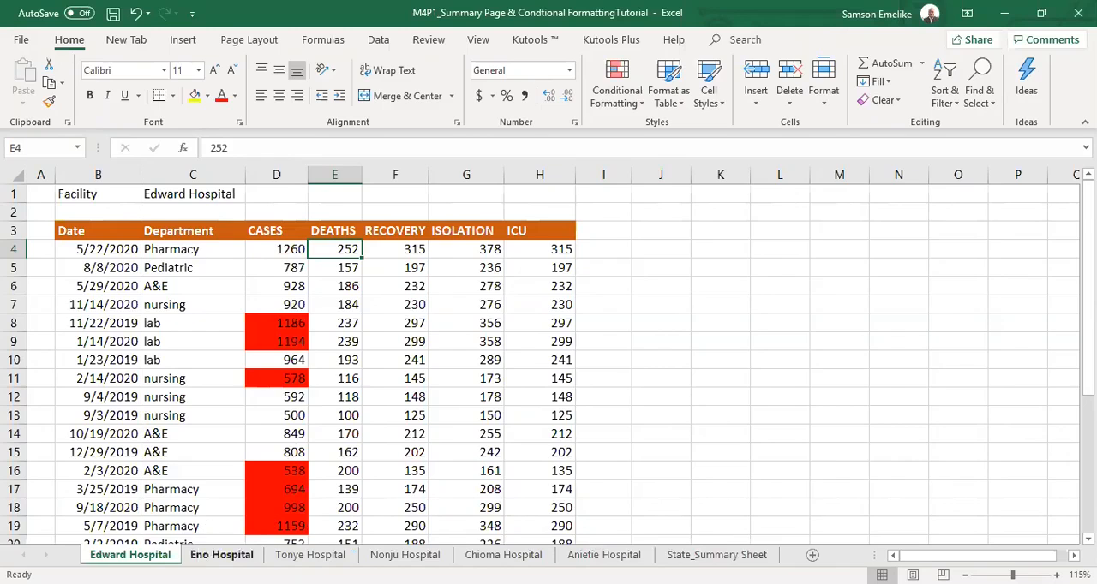
Compare the layout of the other hospital sheets with the Edward Hospital sheet, and check the first record's component figures in E4:H4.
{"action": "left_click", "coordinate": [221, 556]}
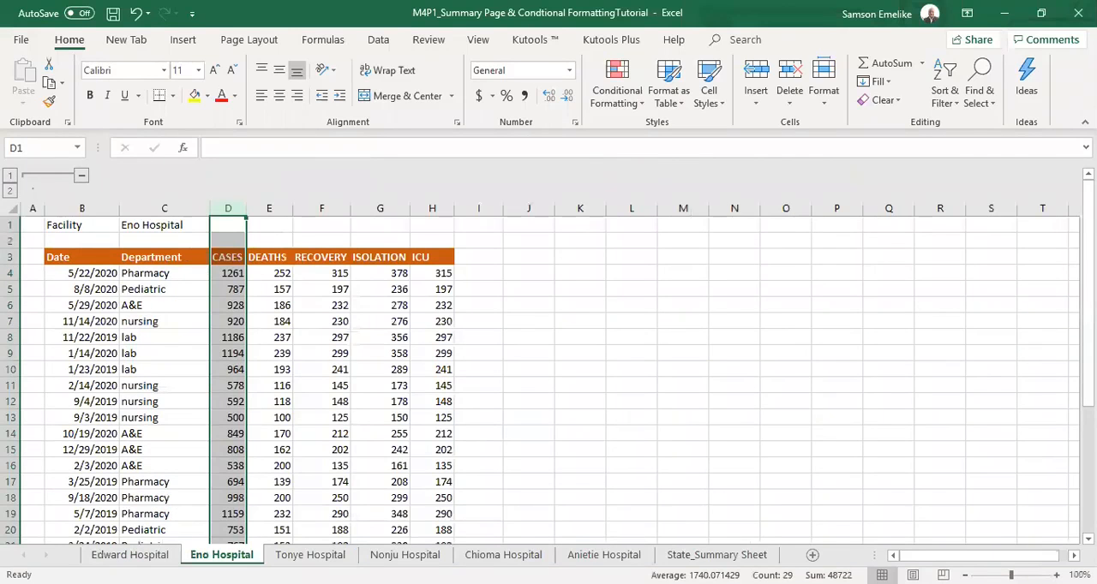
{"action": "left_click", "coordinate": [310, 556]}
{"action": "left_click", "coordinate": [404, 555]}
{"action": "left_click", "coordinate": [503, 555]}
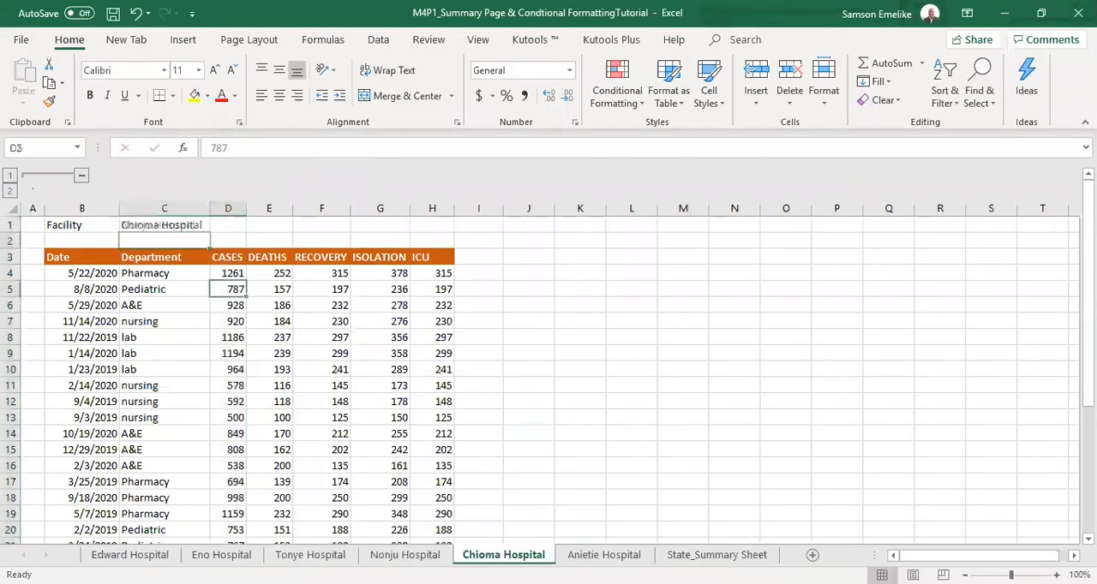
{"action": "left_click", "coordinate": [129, 555]}
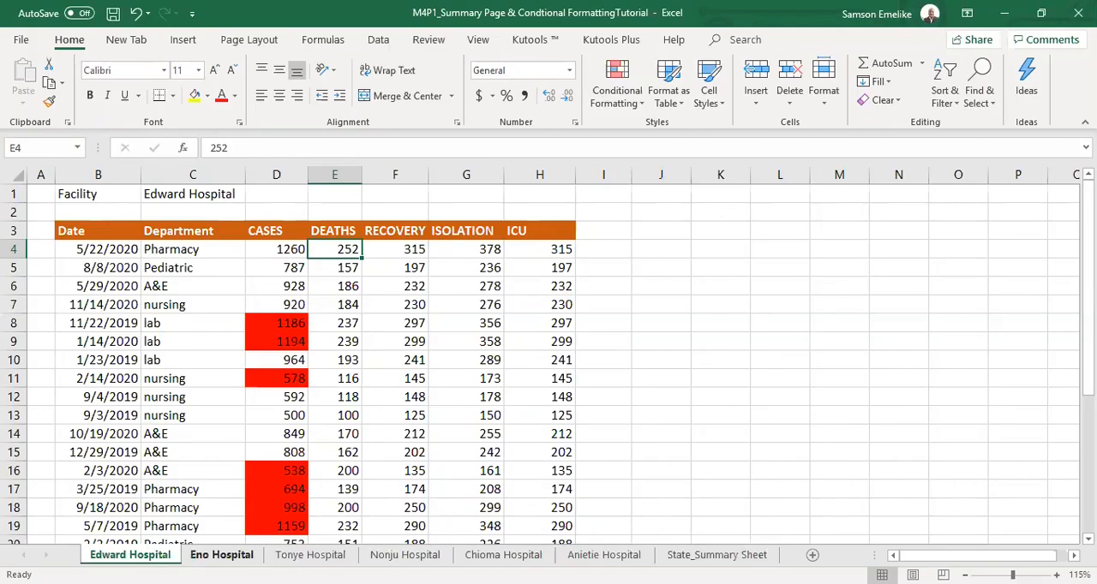
{"action": "left_click", "coordinate": [221, 555]}
{"action": "left_click", "coordinate": [310, 555]}
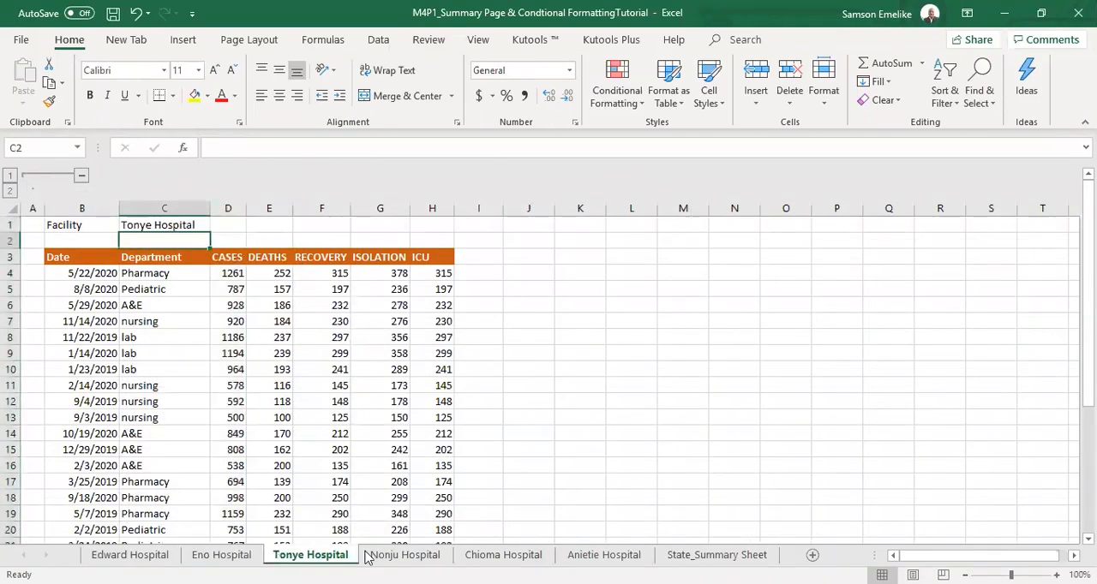
{"action": "left_click", "coordinate": [503, 555]}
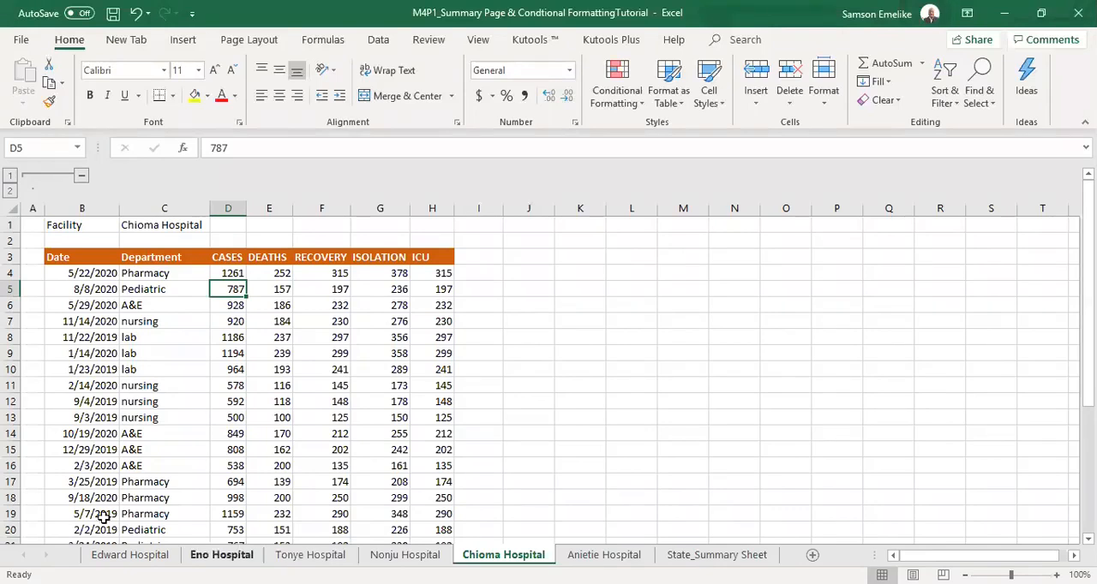
{"action": "left_click", "coordinate": [129, 555]}
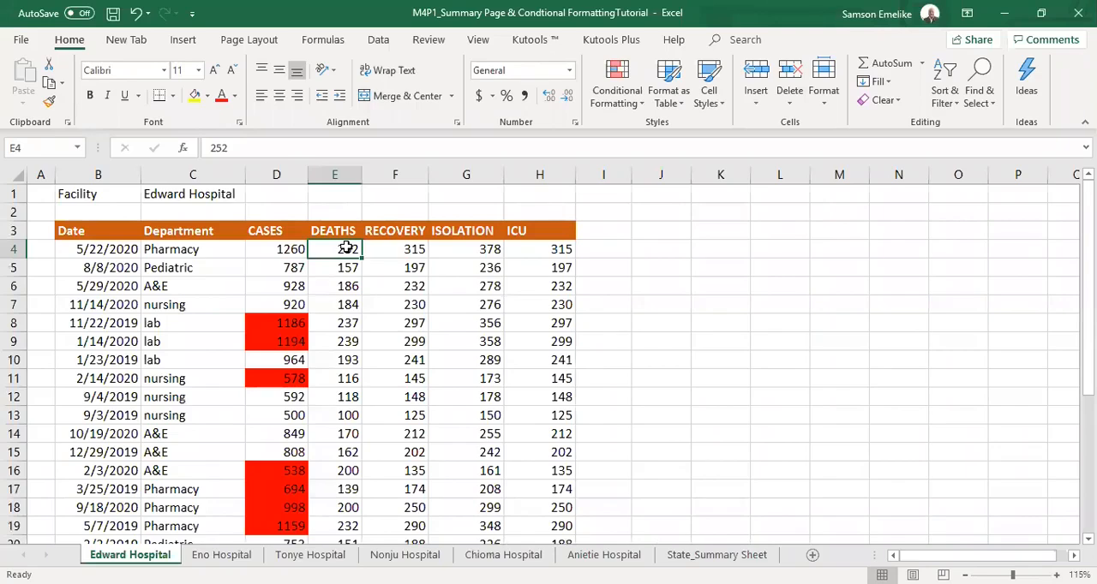
{"action": "left_click_drag", "start_coordinate": [347, 248], "coordinate": [537, 251]}
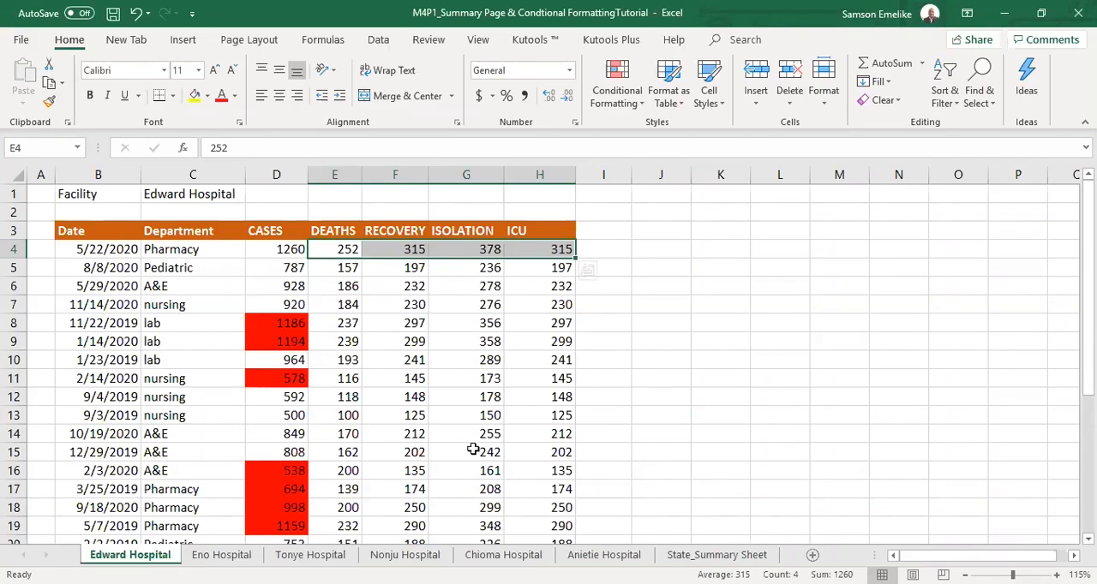
{"action": "left_click", "coordinate": [86, 195]}
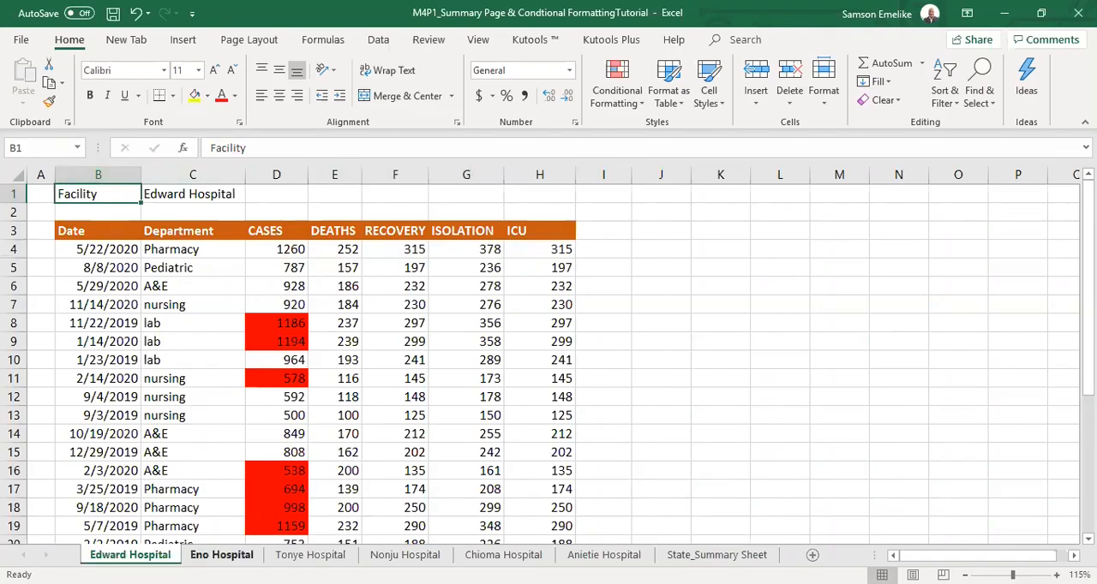
Clear the CASES, DEATHS, RECOVERY, ISOLATION and ICU figures in D4:H30 on the State_Summary Sheet.
{"action": "left_click", "coordinate": [221, 555]}
{"action": "key", "text": "ctrl+Page_Down"}
{"action": "key", "text": "ctrl+Page_Down"}
{"action": "key", "text": "ctrl+Page_Down"}
{"action": "key", "text": "ctrl+Page_Down"}
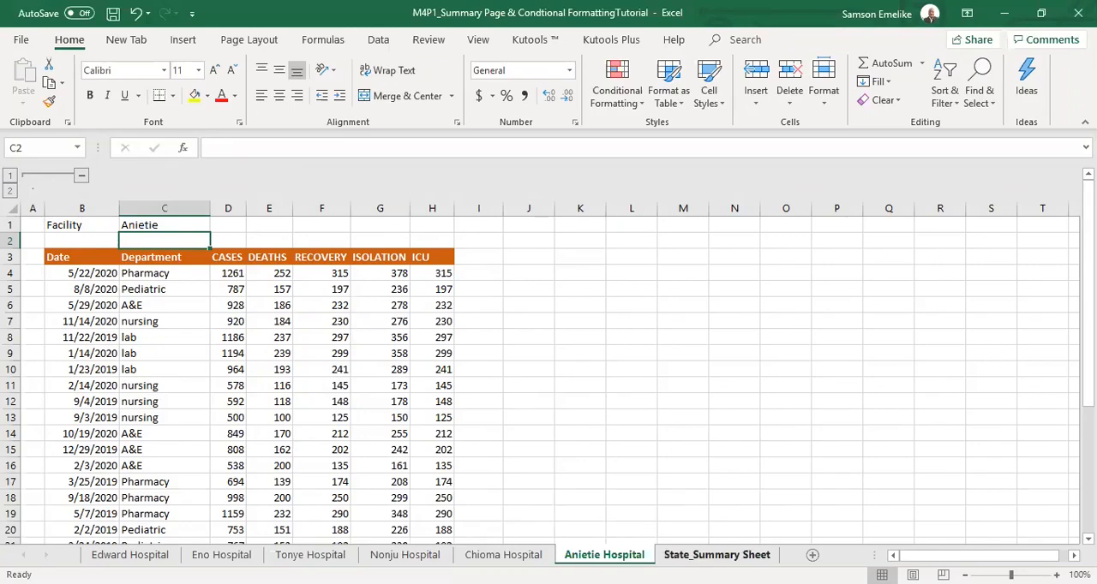
{"action": "left_click", "coordinate": [716, 554]}
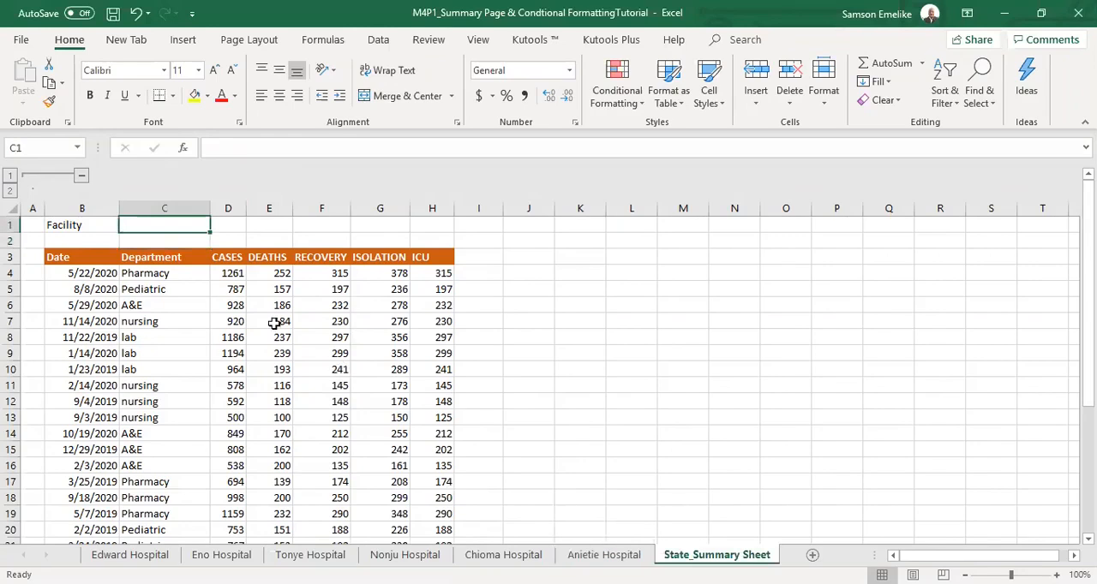
{"action": "left_click_drag", "start_coordinate": [224, 271], "coordinate": [441, 490]}
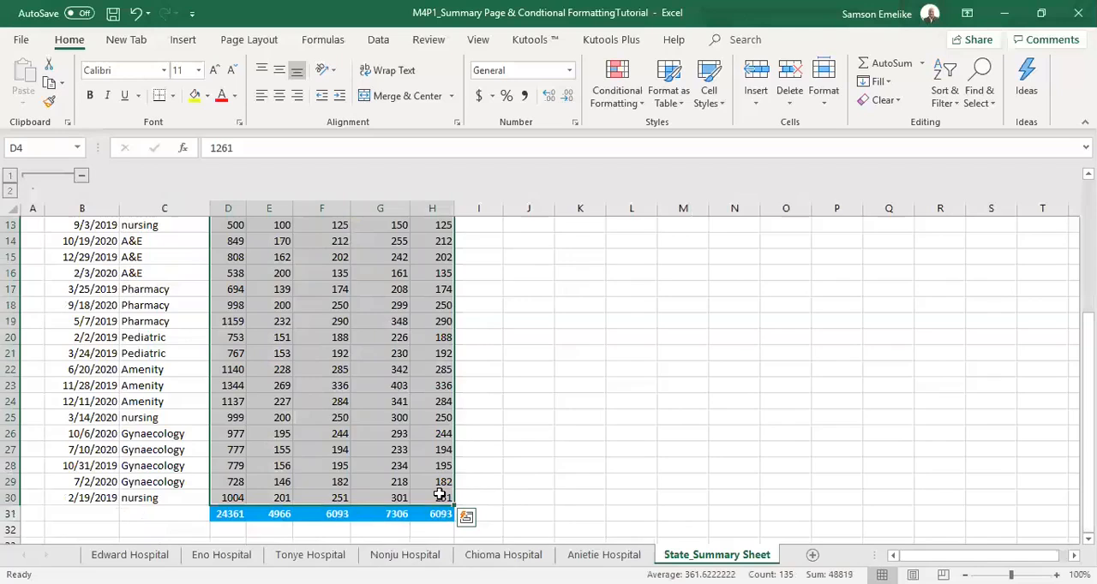
{"action": "scroll", "coordinate": [440, 490], "scroll_direction": "up", "scroll_amount": 4}
{"action": "left_click", "coordinate": [698, 271]}
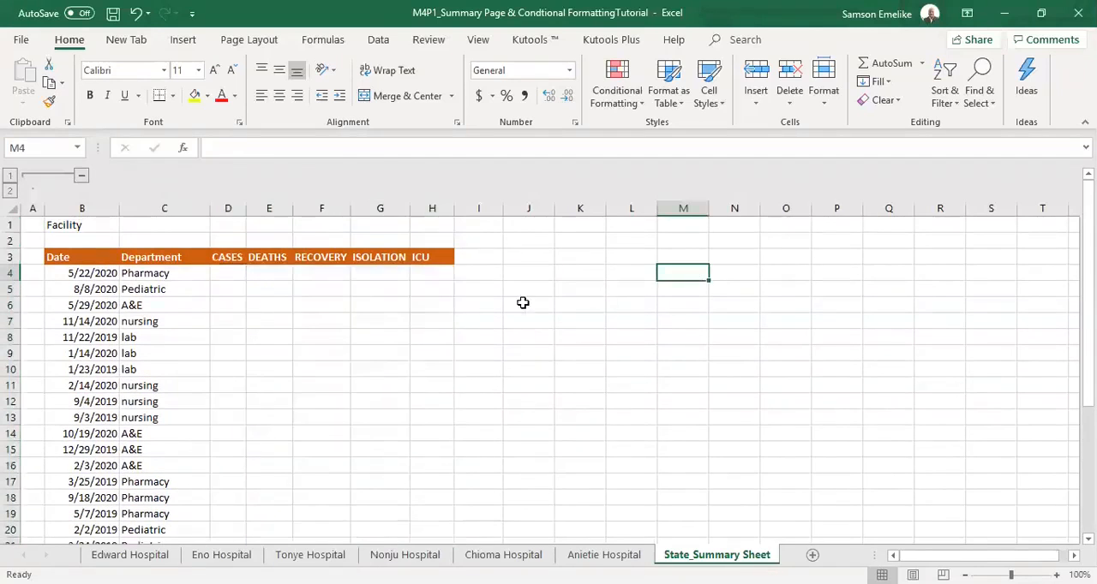
Widen the CASES column D on the State_Summary Sheet and shorten the horizontal scroll bar to give the sheet names more room.
{"action": "left_click", "coordinate": [229, 271]}
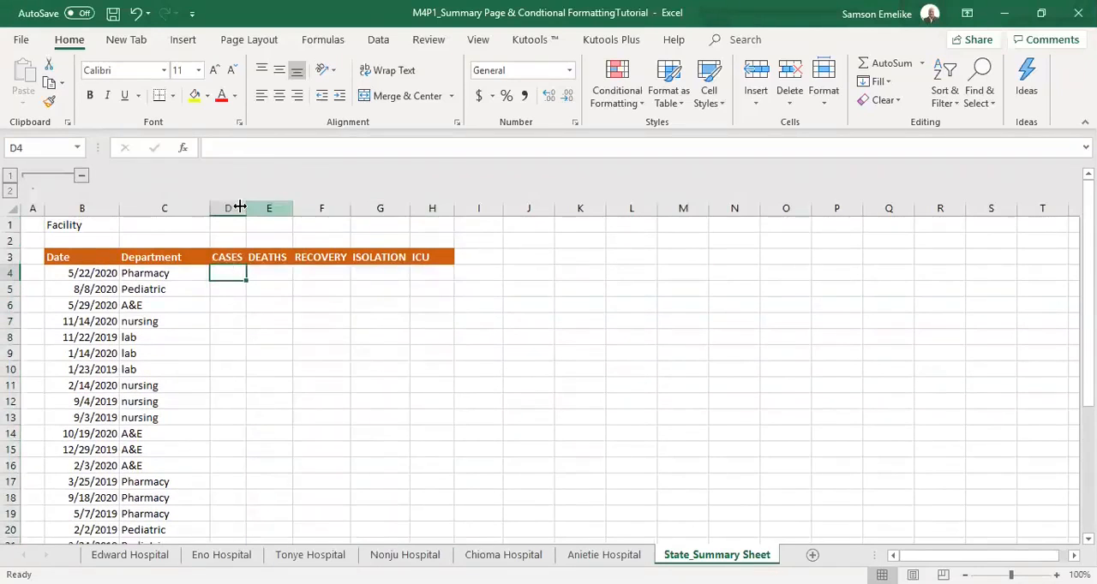
{"action": "left_click_drag", "start_coordinate": [243, 207], "coordinate": [272, 208]}
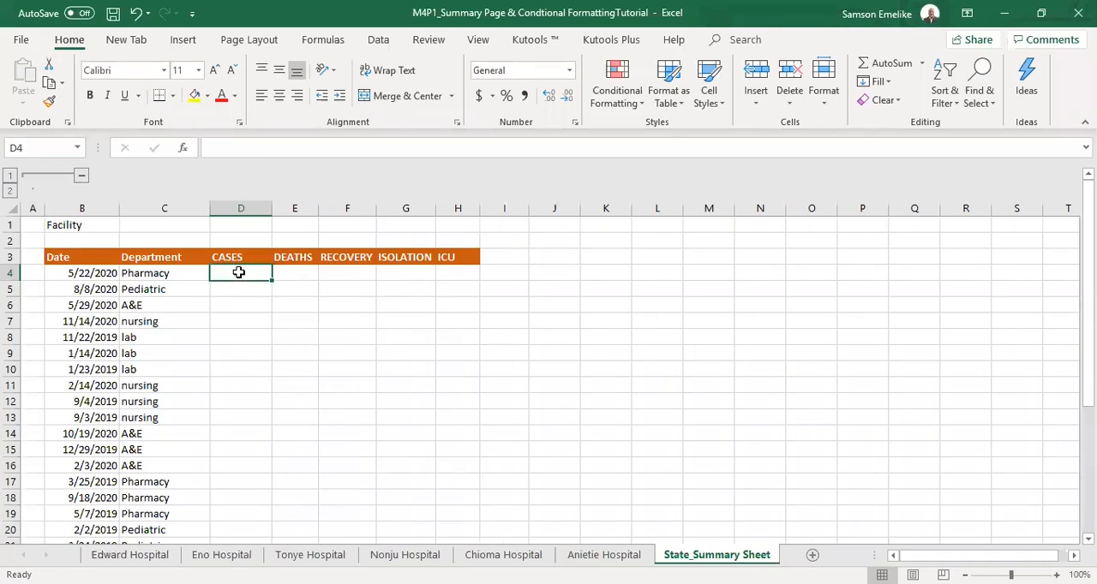
{"action": "left_click", "coordinate": [300, 274]}
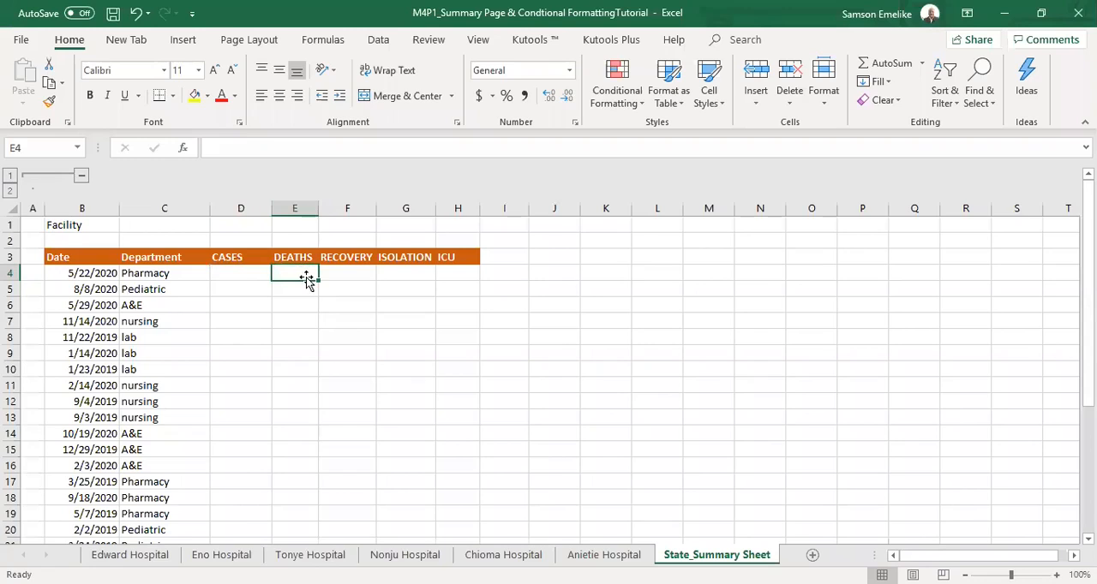
{"action": "left_click", "coordinate": [349, 273]}
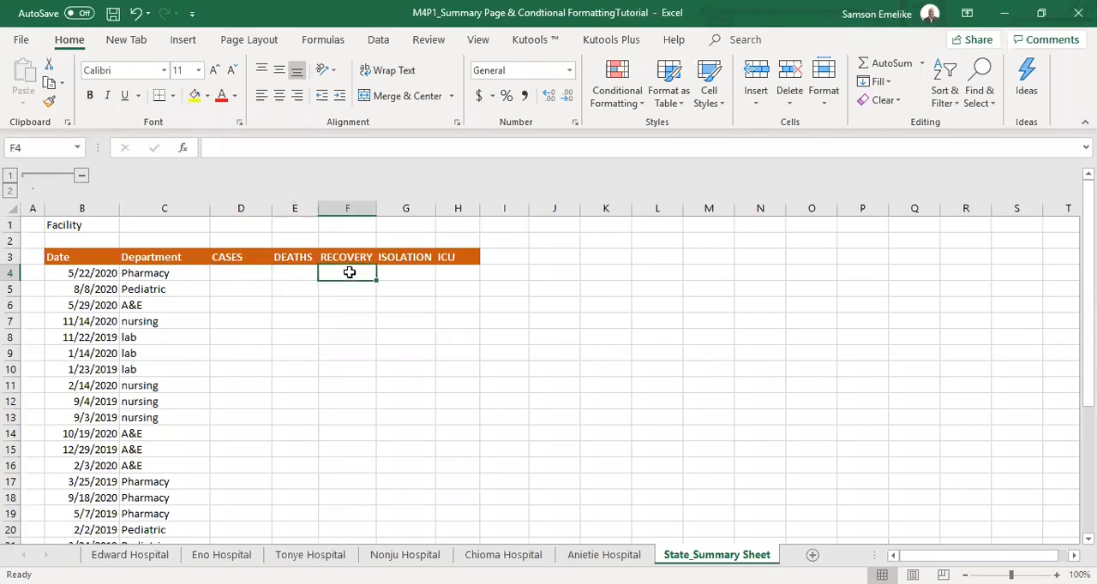
{"action": "left_click", "coordinate": [411, 273]}
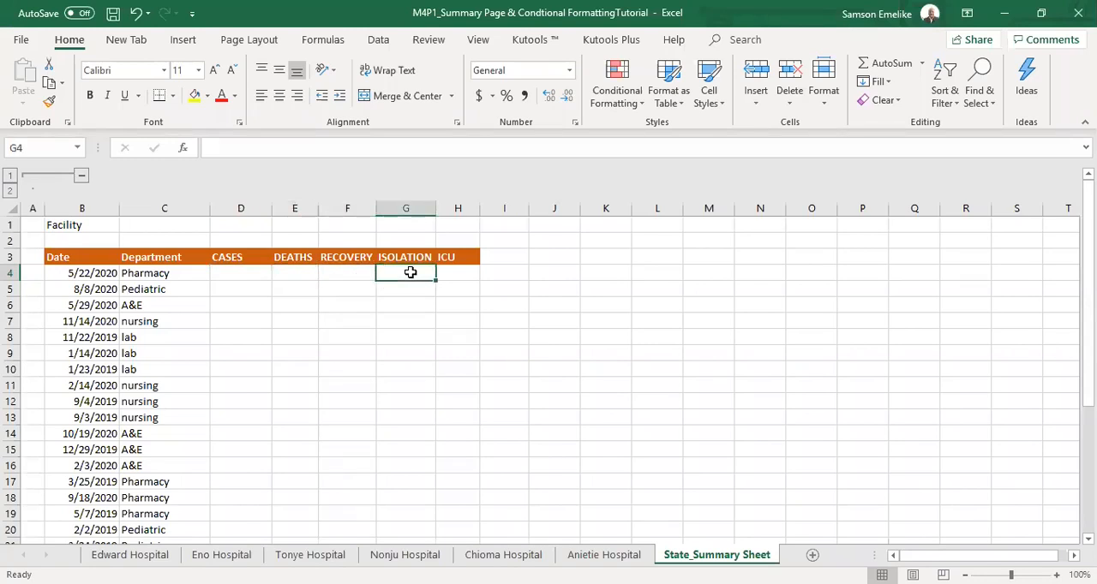
{"action": "left_click", "coordinate": [461, 274]}
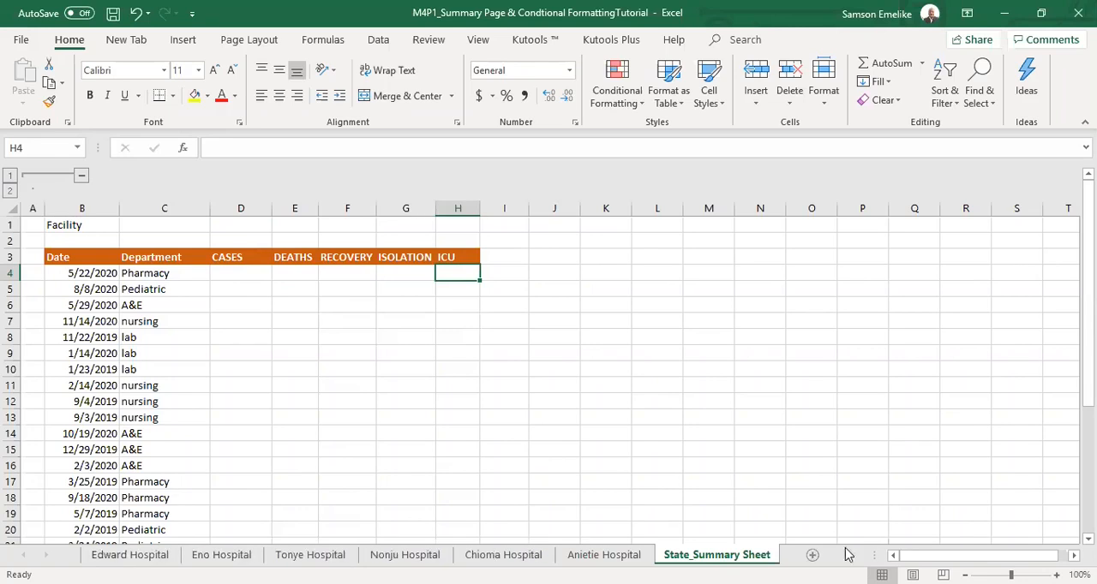
{"action": "left_click_drag", "start_coordinate": [882, 554], "coordinate": [1020, 555]}
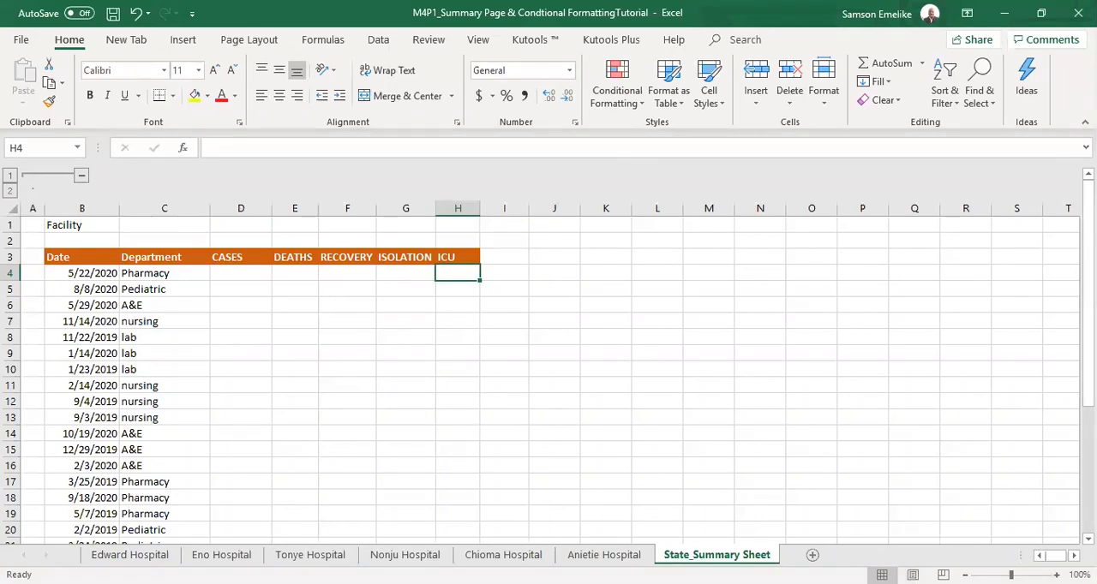
Enter =SUM('Edward Hospital:Anietie Hospital'!D4) in D4 to total the first Pharmacy record's CASES across all hospital sheets.
{"action": "left_click", "coordinate": [236, 272]}
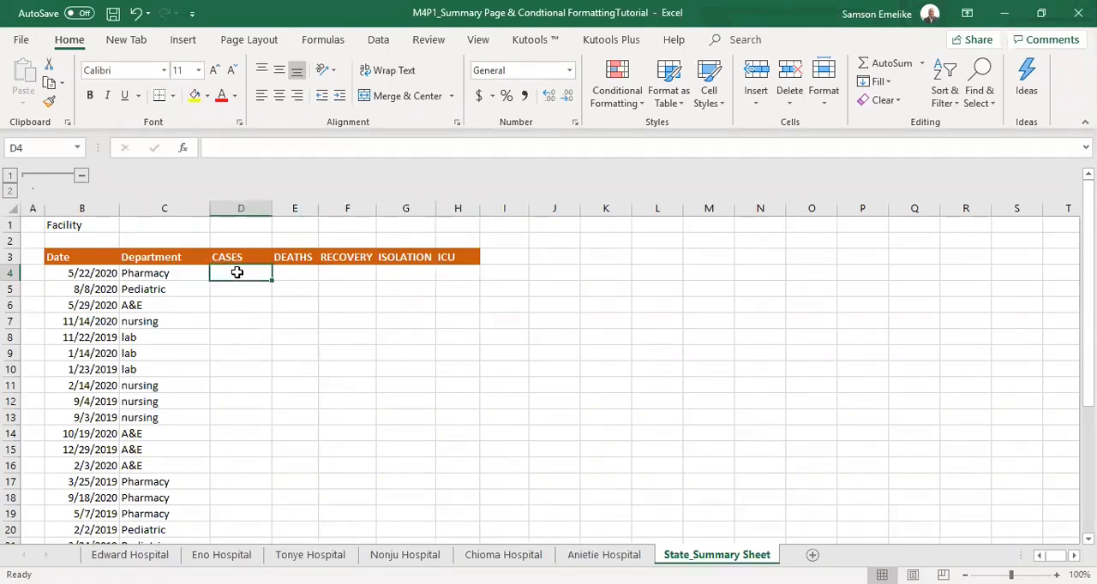
{"action": "type", "text": "="}
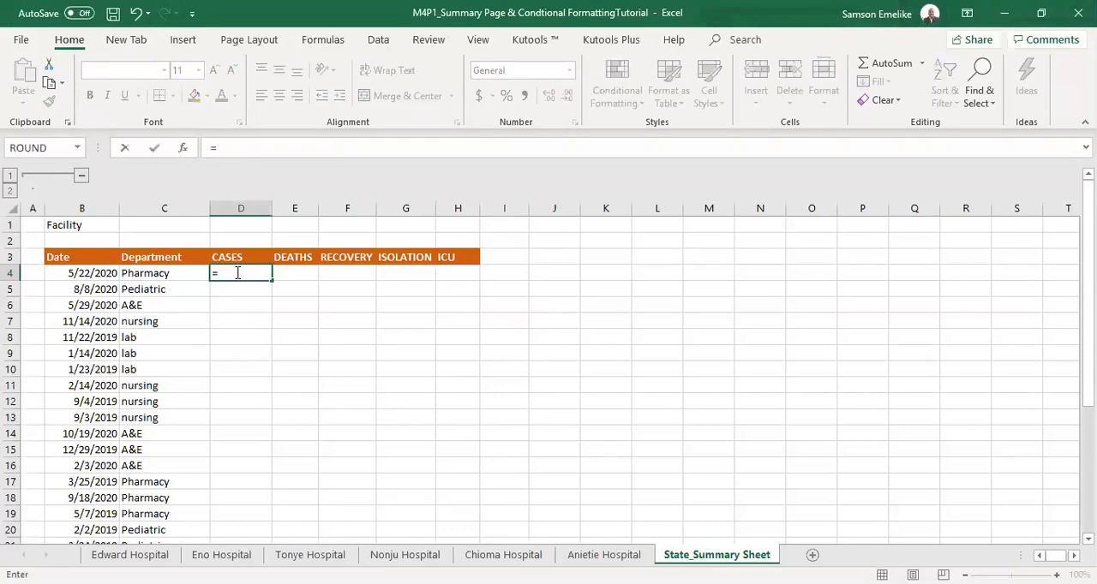
{"action": "type", "text": "s"}
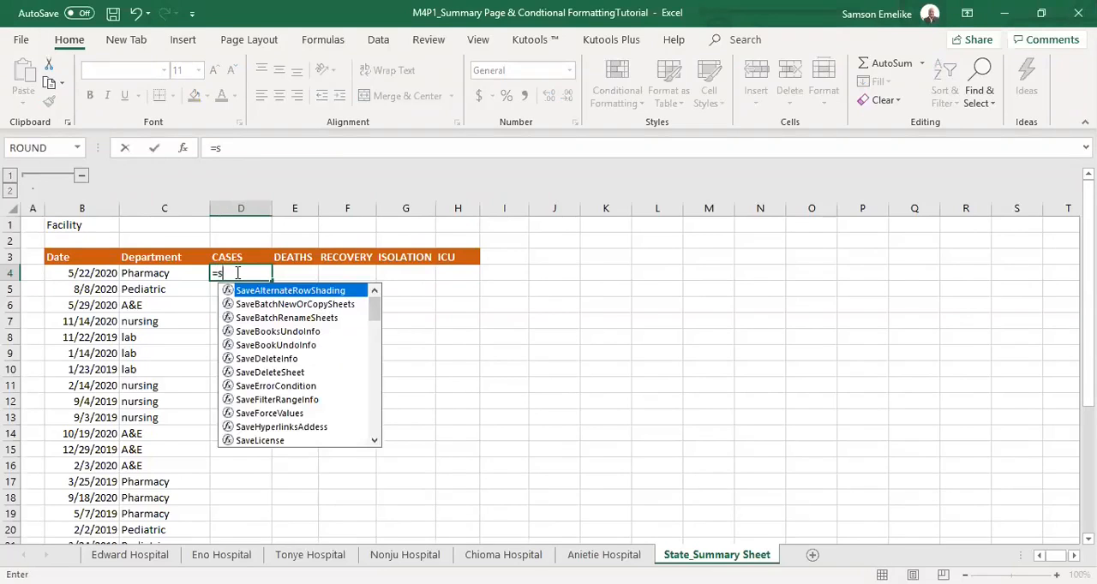
{"action": "type", "text": "um"}
{"action": "key", "text": "Tab"}
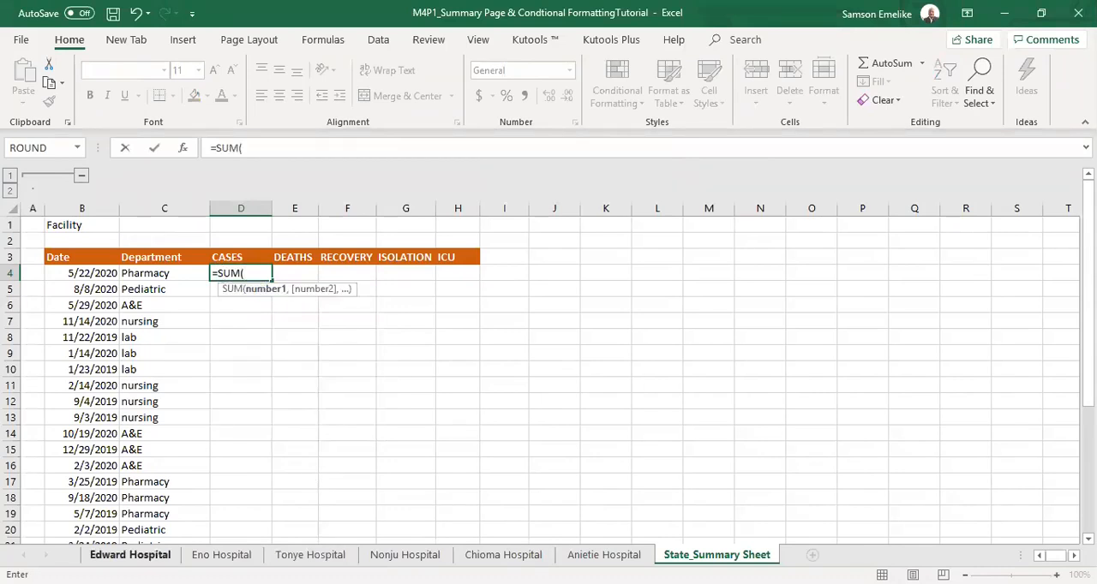
{"action": "left_click", "coordinate": [131, 554]}
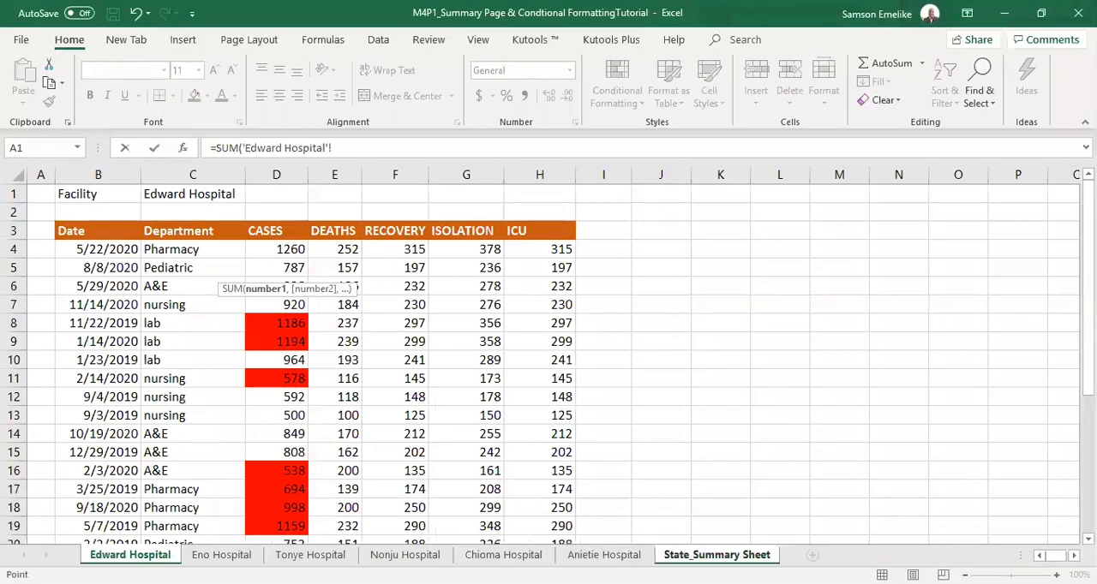
{"action": "left_click", "coordinate": [604, 554], "text": "shift"}
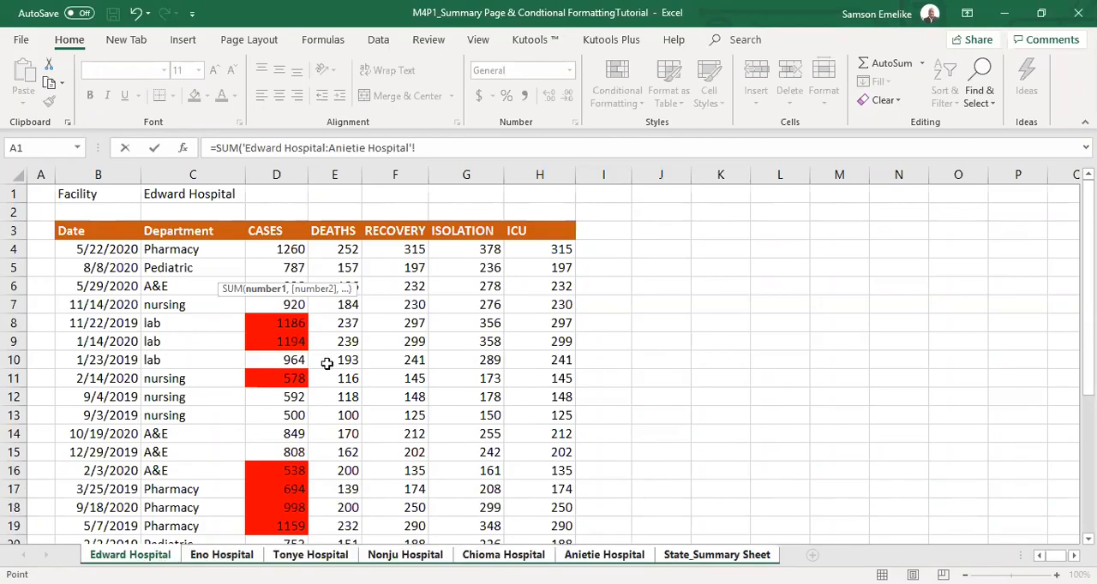
{"action": "left_click", "coordinate": [280, 247]}
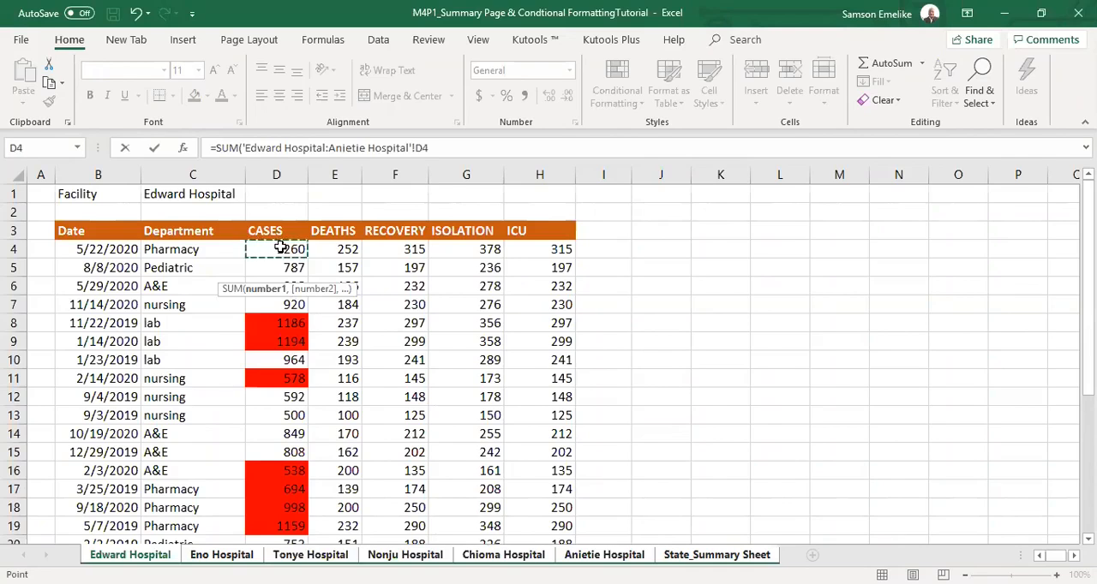
{"action": "key", "text": "Return"}
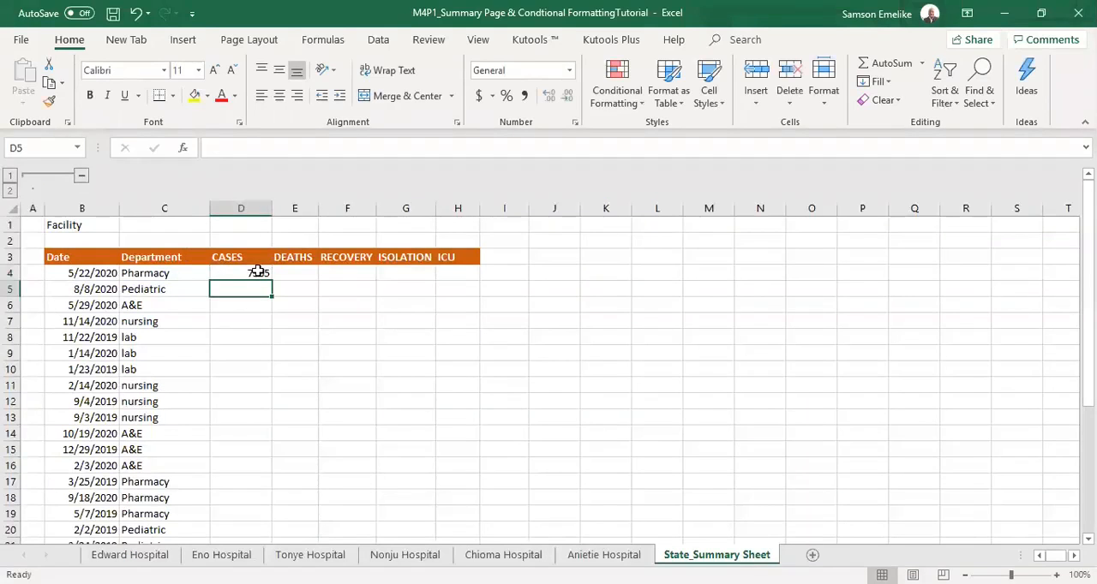
Review the cross-sheet sum formula in D4, and fill it across to H4 and down through row 30.
{"action": "left_click", "coordinate": [255, 271]}
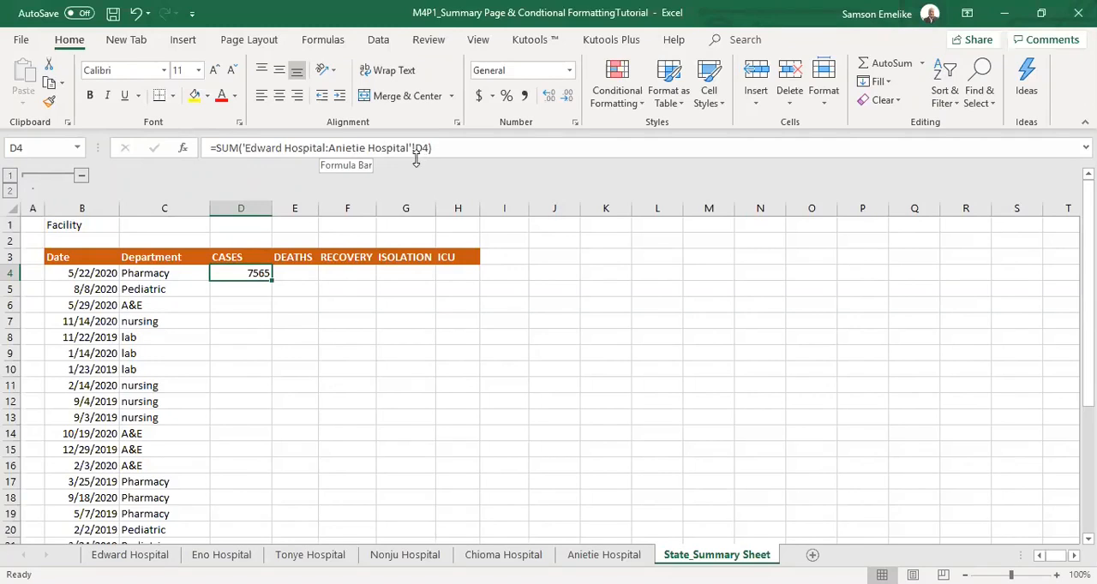
{"action": "left_click_drag", "start_coordinate": [413, 148], "coordinate": [425, 168]}
{"action": "key", "text": "Escape"}
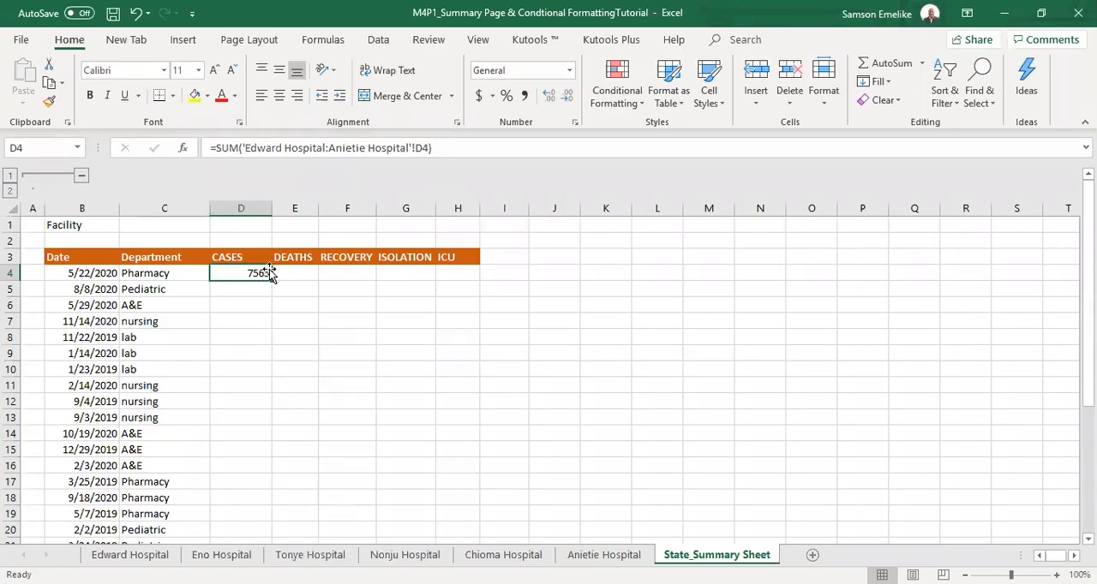
{"action": "left_click_drag", "start_coordinate": [271, 280], "coordinate": [465, 283]}
{"action": "double_click", "coordinate": [480, 281]}
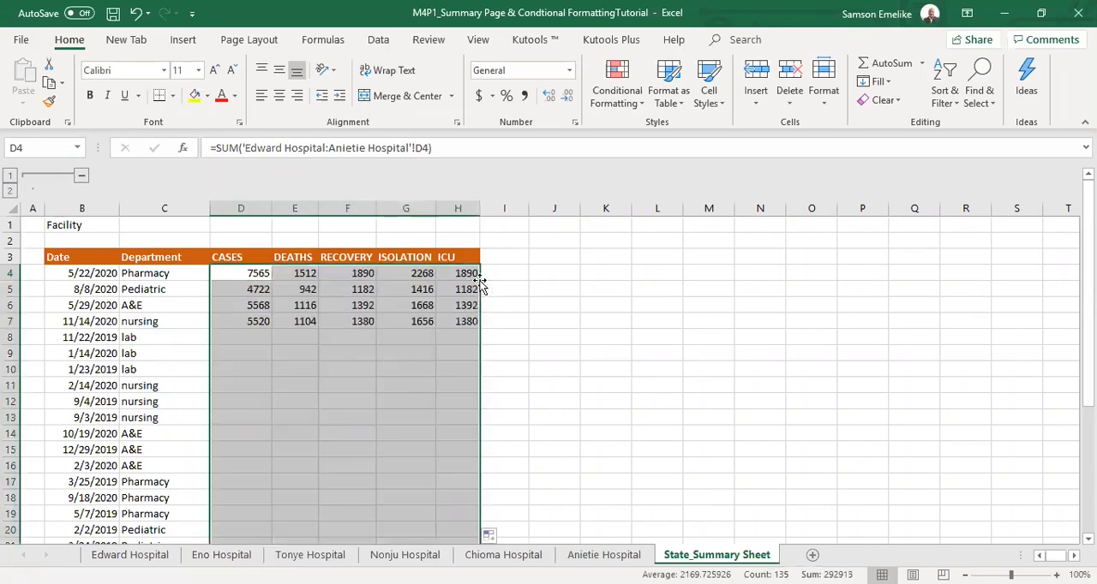
Check the filled cross-sheet sum formulas in D30 and H30 against the one in D4.
{"action": "left_click_drag", "start_coordinate": [1088, 283], "coordinate": [1089, 411]}
{"action": "left_click", "coordinate": [258, 512]}
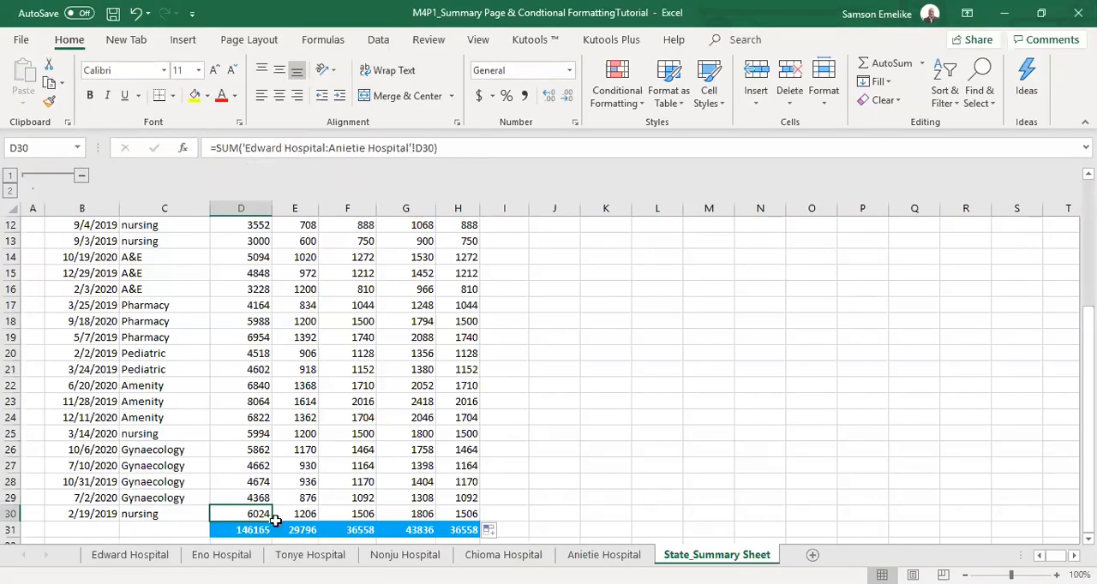
{"action": "left_click", "coordinate": [467, 514]}
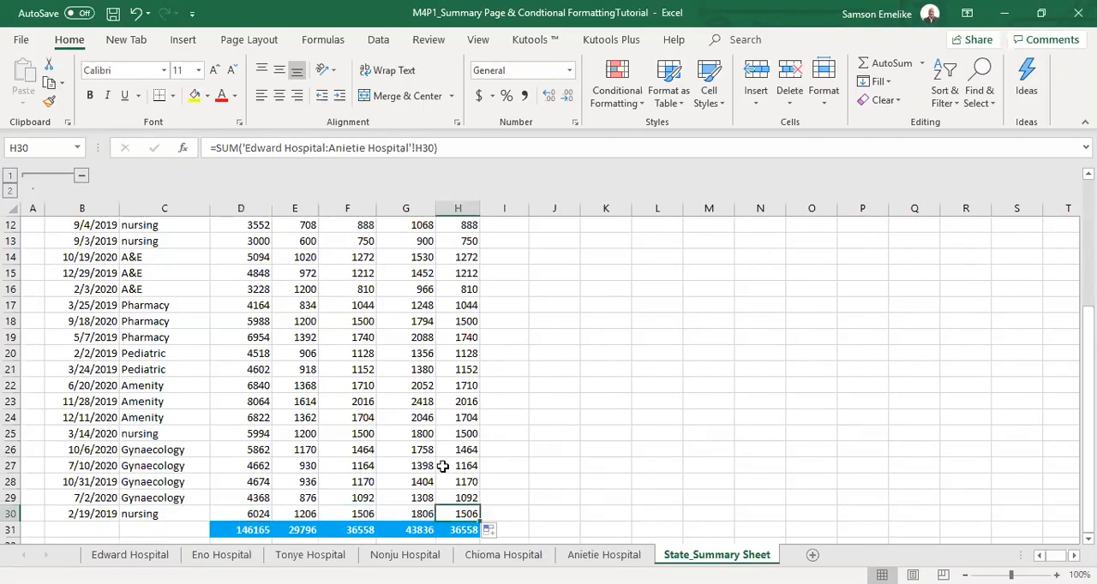
{"action": "scroll", "coordinate": [398, 249], "scroll_direction": "up", "scroll_amount": 4}
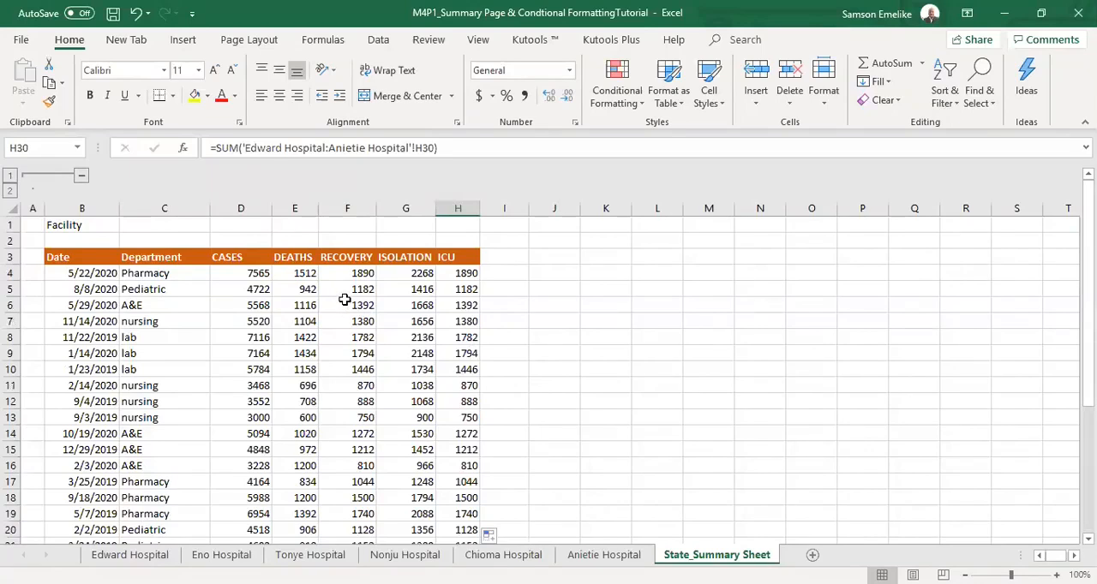
{"action": "left_click", "coordinate": [257, 272]}
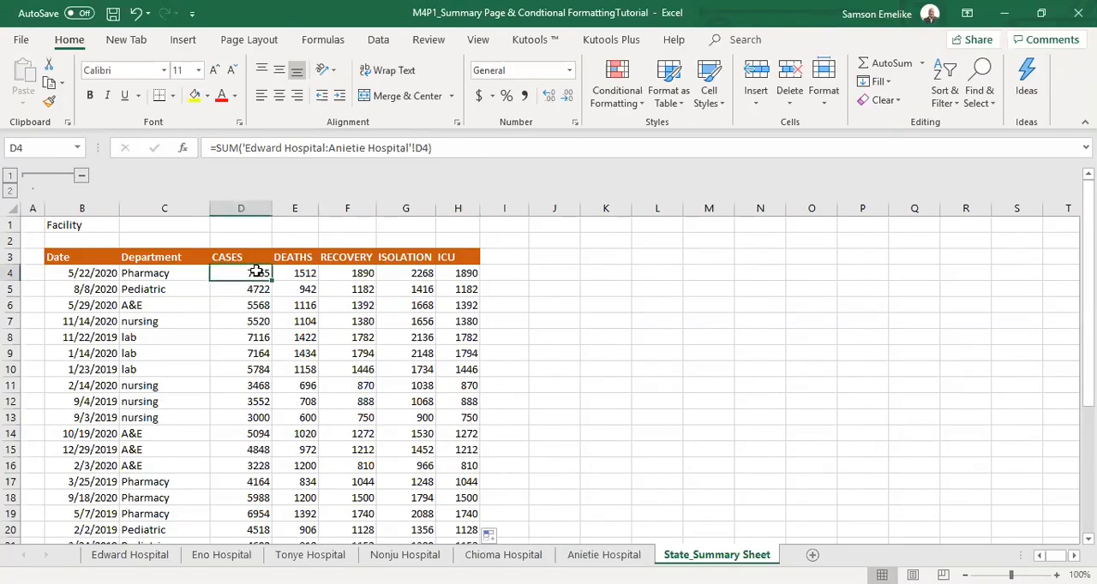
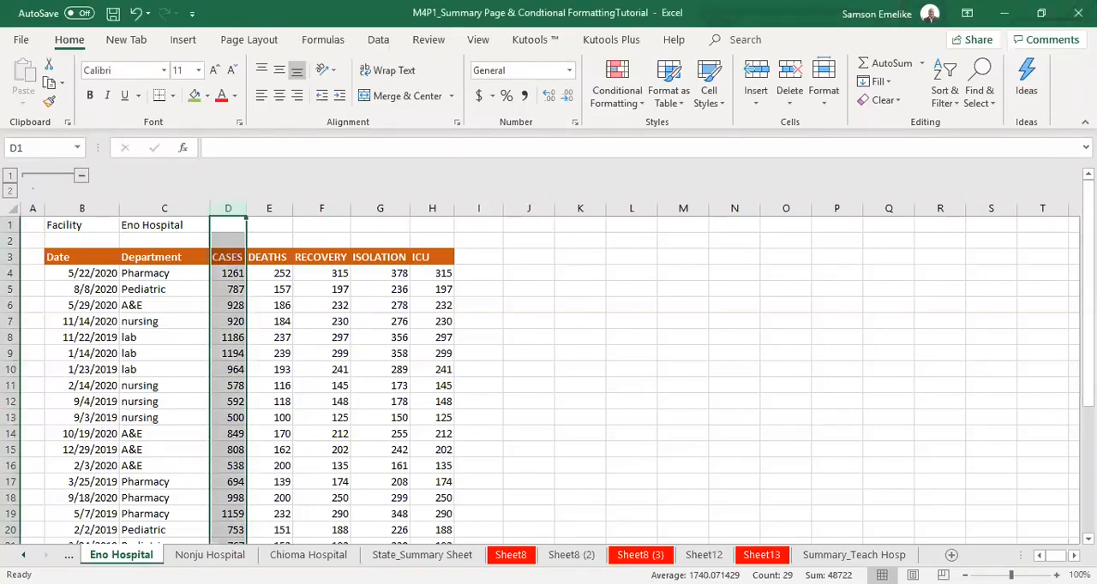
Return to the CASES heading on the Edward Hospital sheet and insert a blank worksheet after that sheet.
{"action": "left_click", "coordinate": [24, 556]}
{"action": "left_click", "coordinate": [23, 555]}
{"action": "left_click", "coordinate": [23, 556]}
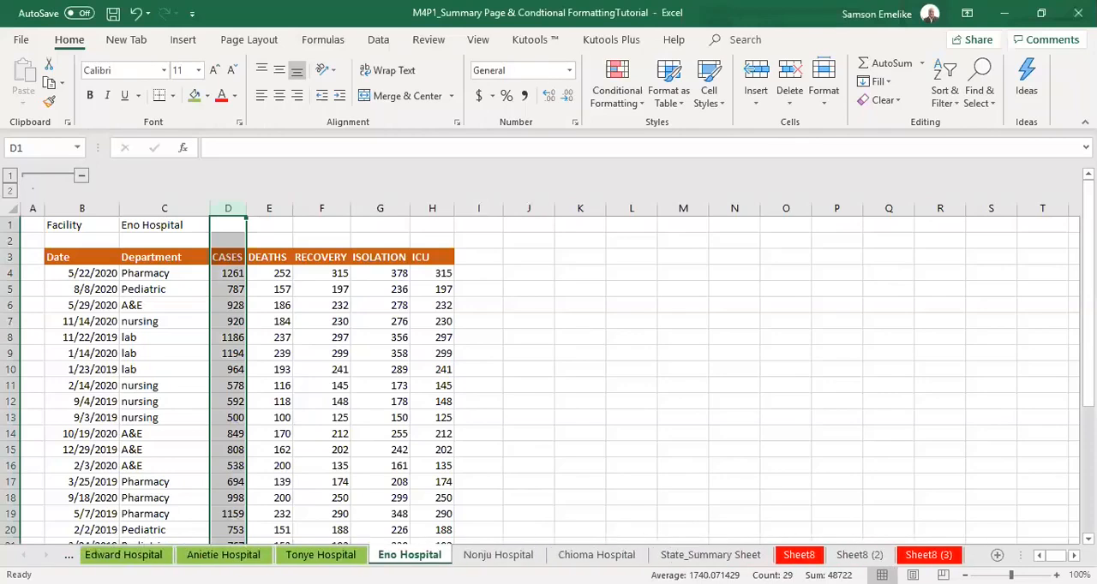
{"action": "left_click", "coordinate": [125, 556]}
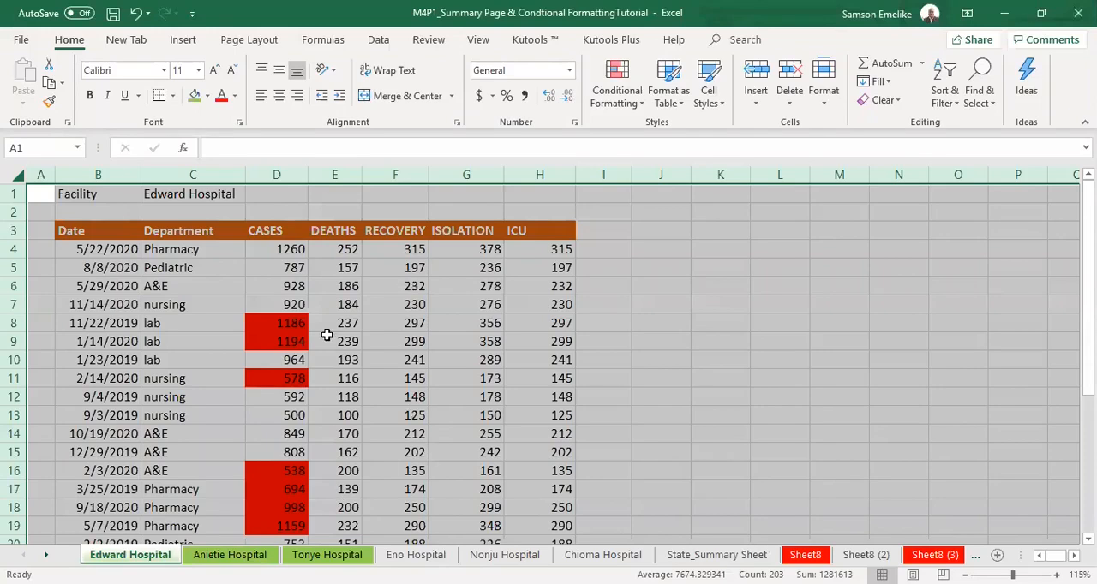
{"action": "left_click", "coordinate": [286, 228]}
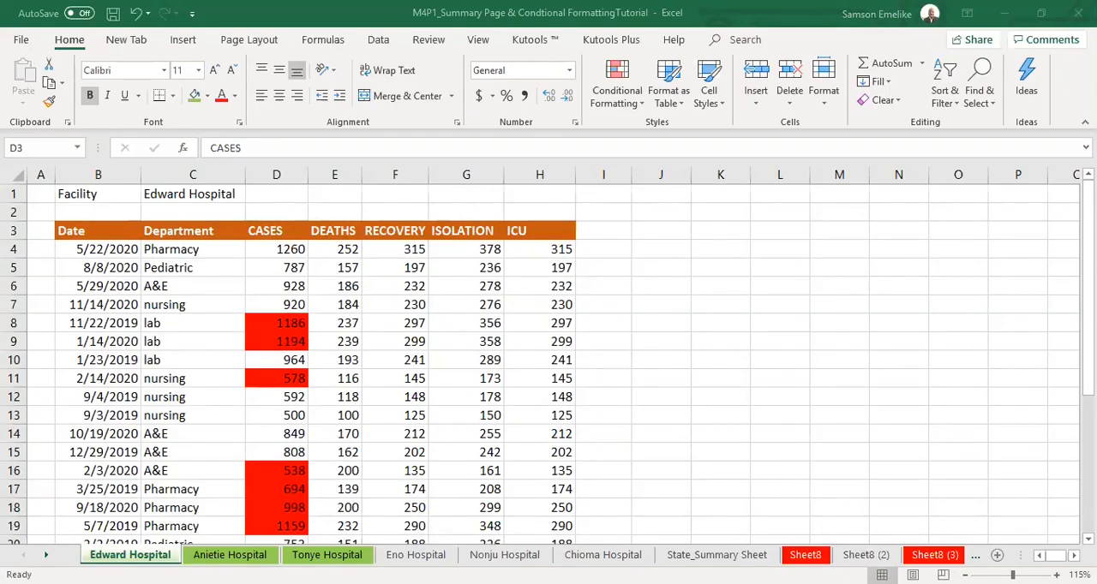
{"action": "left_click", "coordinate": [276, 230]}
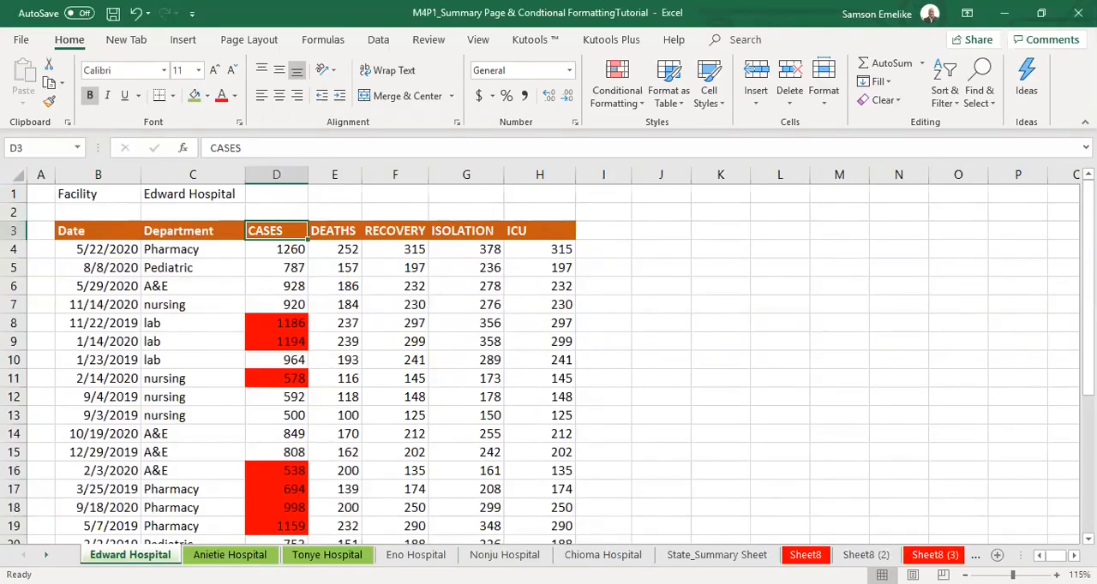
{"action": "left_click", "coordinate": [46, 555]}
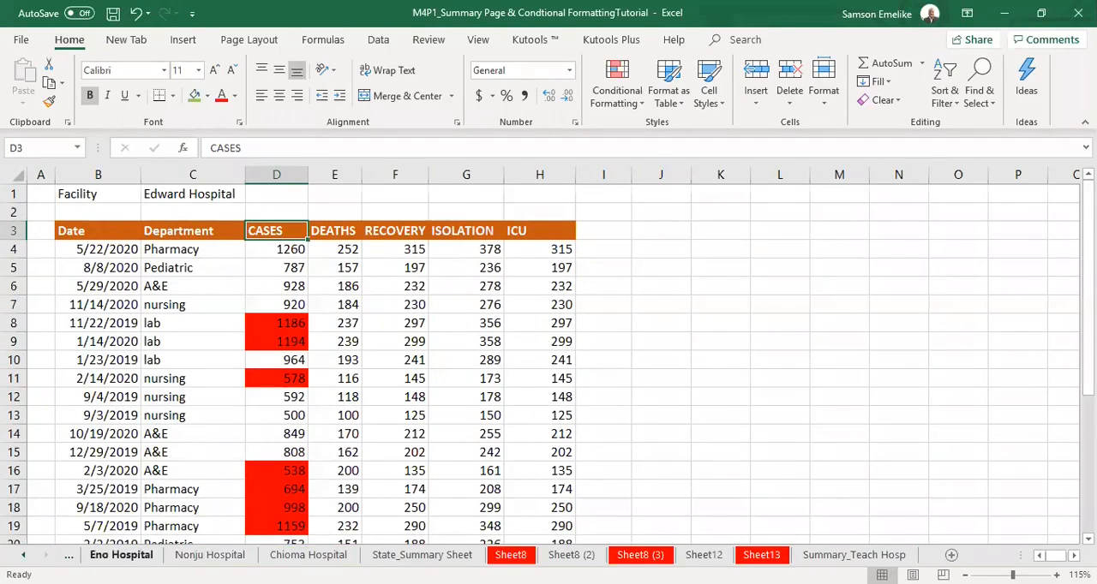
{"action": "left_click", "coordinate": [951, 555]}
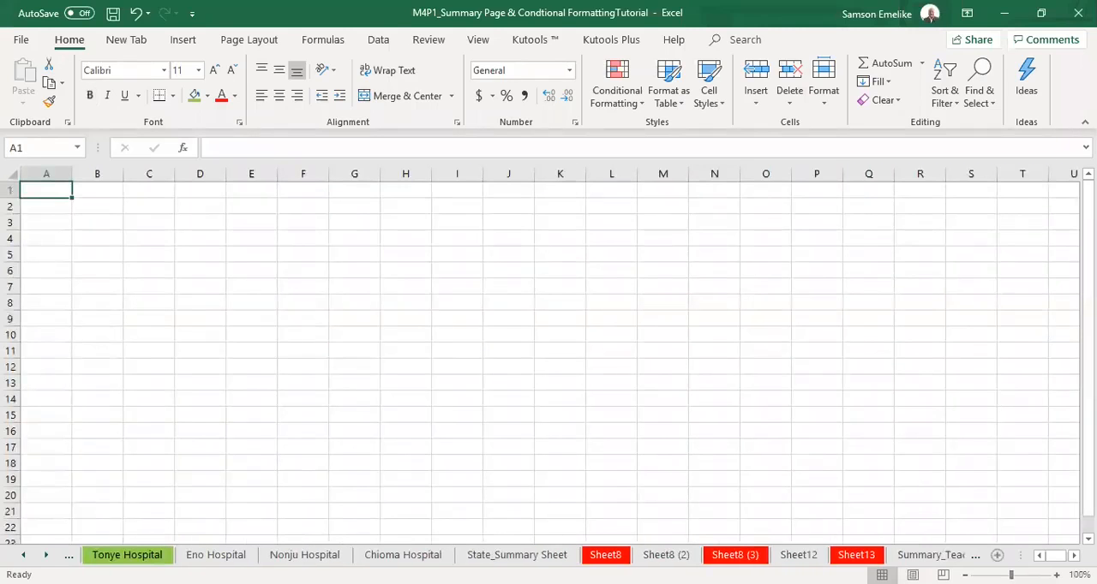
Insert a series of blank worksheets after Summary_Teach Hosp, up to Sheet37.
{"action": "left_click", "coordinate": [930, 556]}
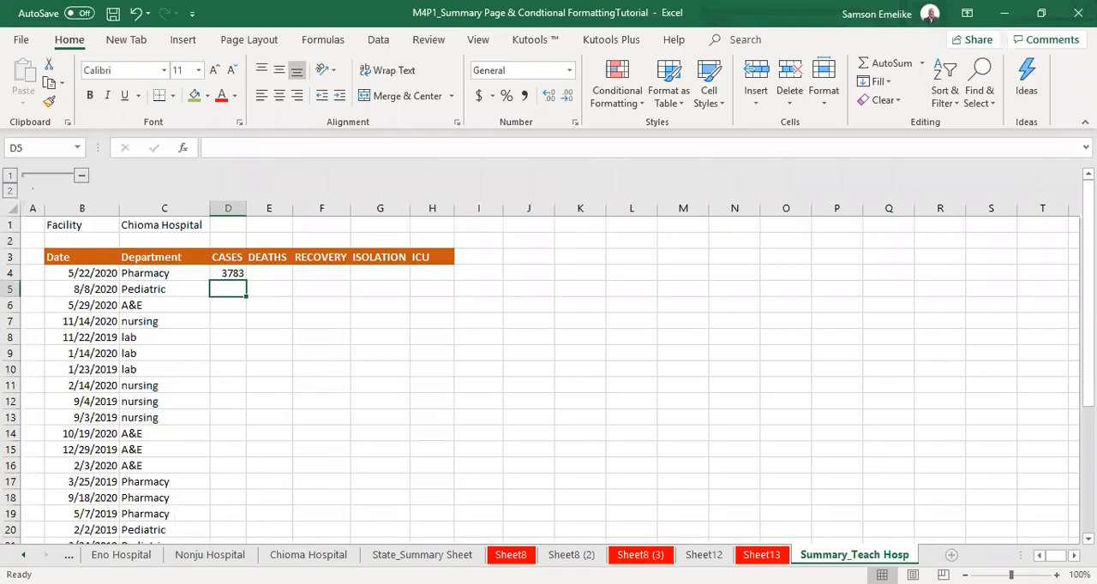
{"action": "left_click", "coordinate": [952, 556]}
{"action": "left_click", "coordinate": [975, 555]}
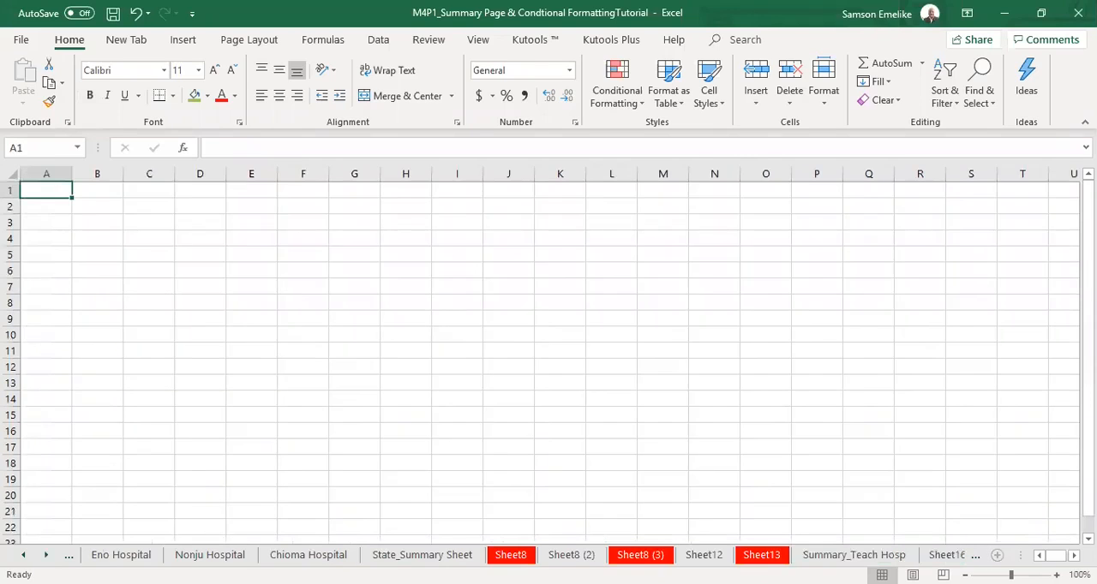
{"action": "key", "text": "ctrl+Page_Up"}
{"action": "key", "text": "ctrl+Page_Down"}
{"action": "left_click", "coordinate": [46, 556]}
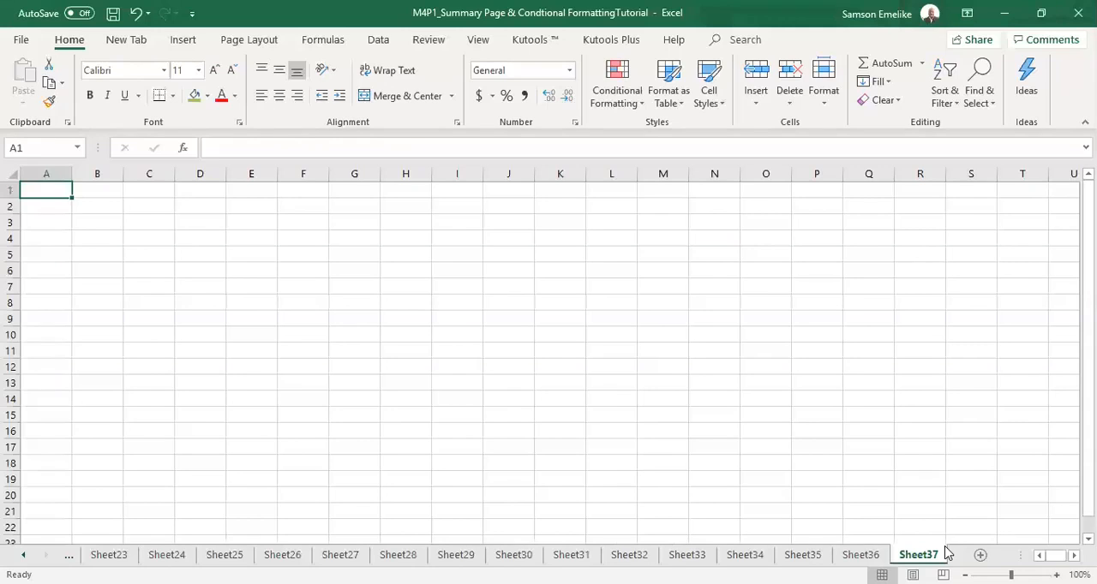
{"action": "left_click", "coordinate": [916, 441]}
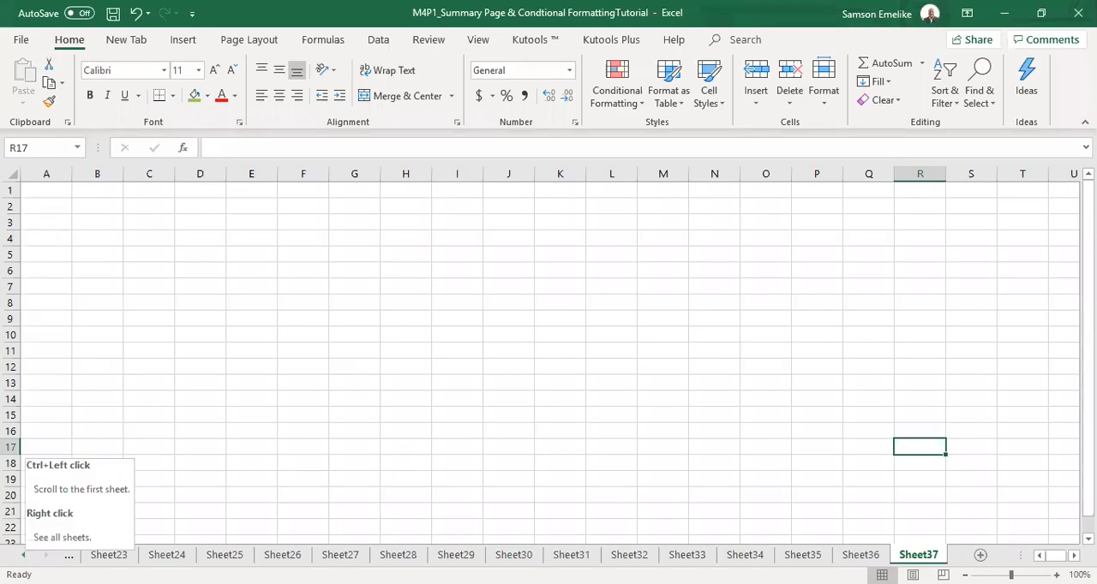
Copy the entire contents of the Edward Hospital sheet.
{"action": "left_click", "coordinate": [23, 555], "text": "ctrl"}
{"action": "left_click", "coordinate": [121, 555]}
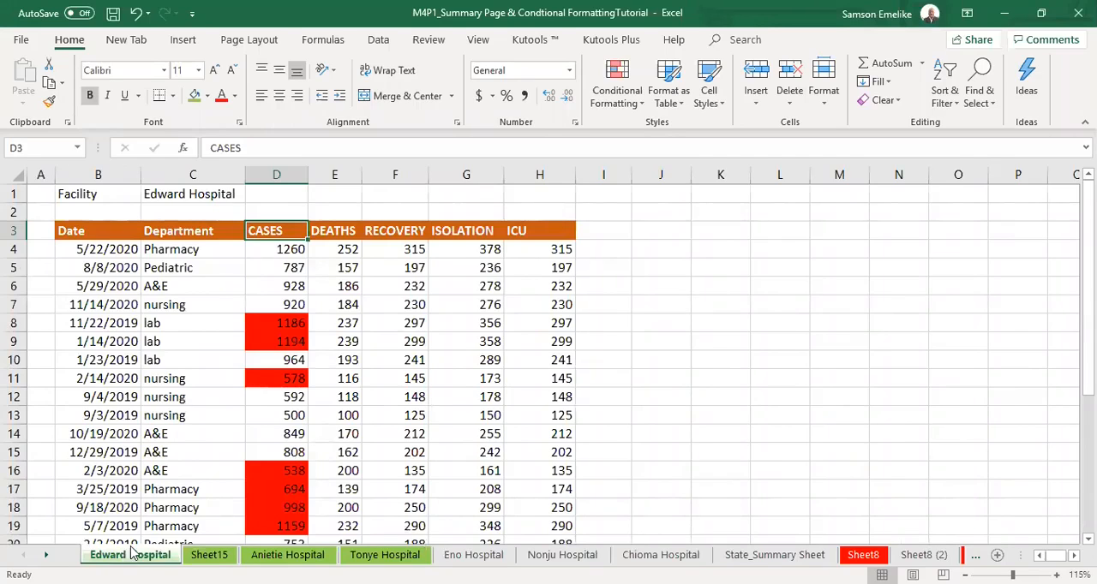
{"action": "left_click", "coordinate": [46, 556]}
{"action": "left_click", "coordinate": [46, 556]}
{"action": "left_click", "coordinate": [46, 555]}
{"action": "left_click", "coordinate": [46, 555]}
{"action": "left_click", "coordinate": [46, 555]}
{"action": "left_click", "coordinate": [46, 555]}
{"action": "left_click", "coordinate": [47, 556]}
{"action": "left_click", "coordinate": [46, 555]}
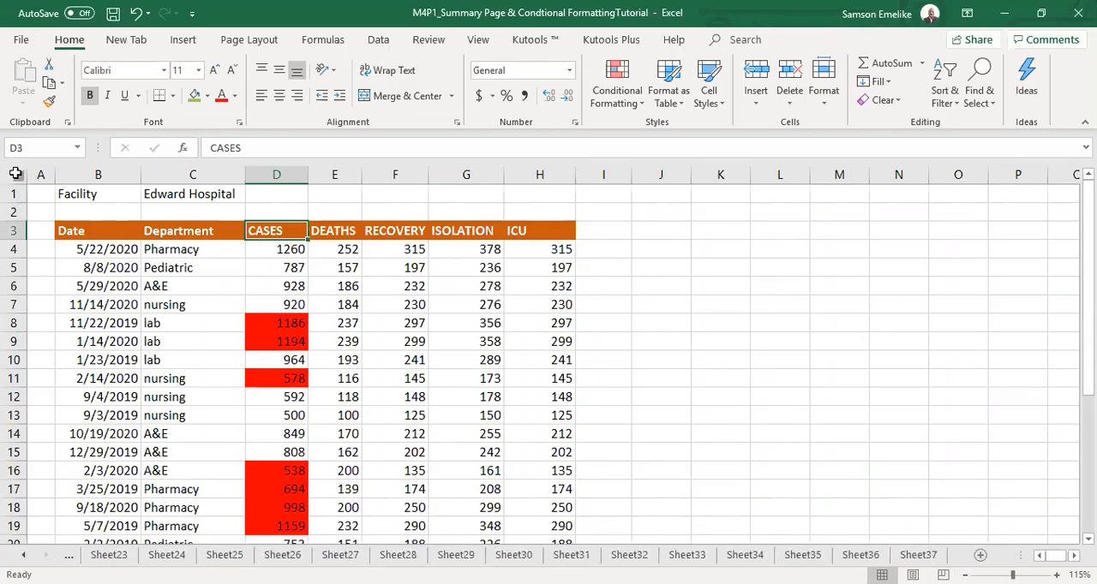
{"action": "left_click", "coordinate": [15, 173]}
{"action": "key", "text": "ctrl+c"}
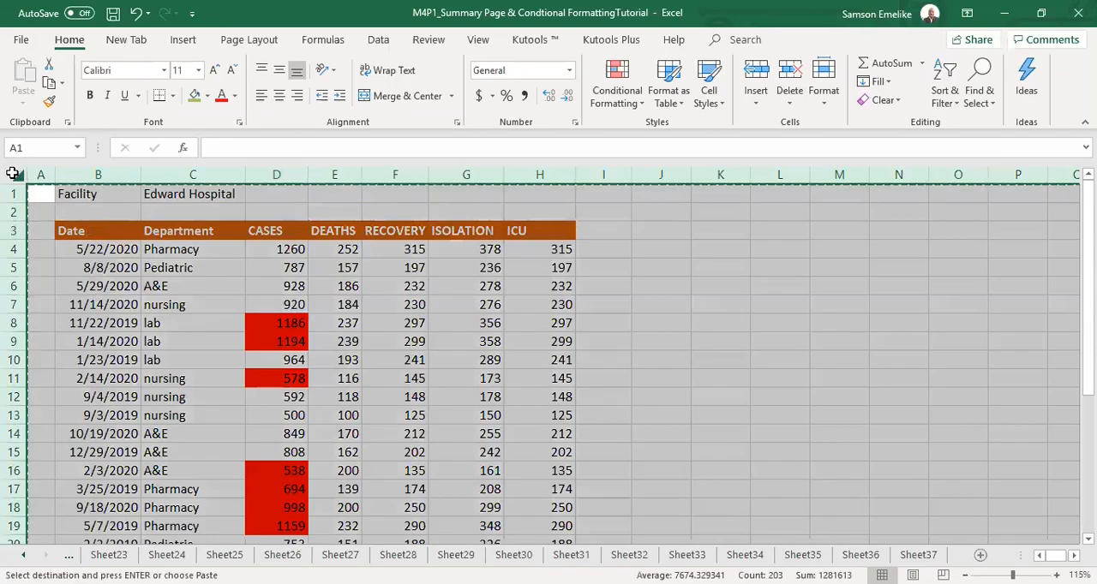
Insert a new worksheet and paste the copied hospital data over all its cells.
{"action": "left_click", "coordinate": [980, 555]}
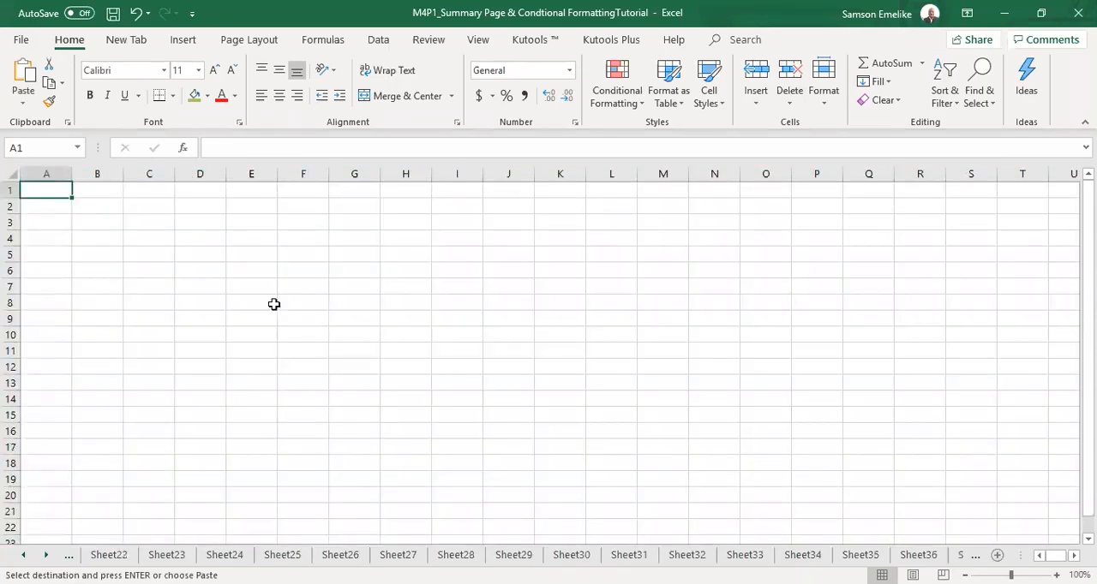
{"action": "left_click", "coordinate": [12, 173]}
{"action": "key", "text": "Return"}
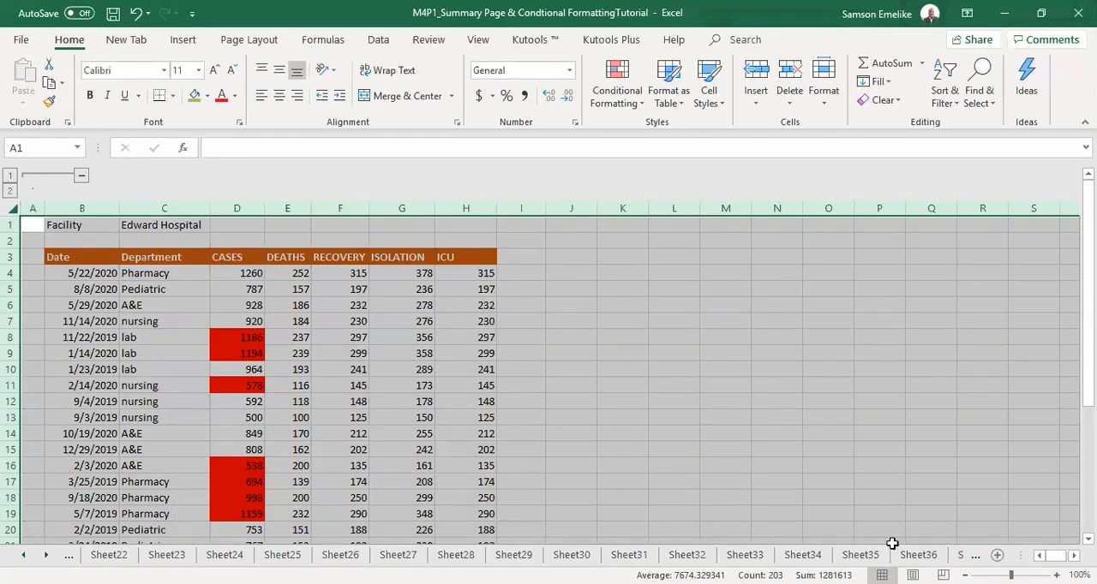
Hide all the worksheets from Edward Hospital through Sheet36 as one group.
{"action": "left_click", "coordinate": [24, 555]}
{"action": "left_click", "coordinate": [23, 555]}
{"action": "left_click", "coordinate": [23, 555]}
{"action": "left_click", "coordinate": [23, 555], "text": "ctrl"}
{"action": "left_click", "coordinate": [129, 555]}
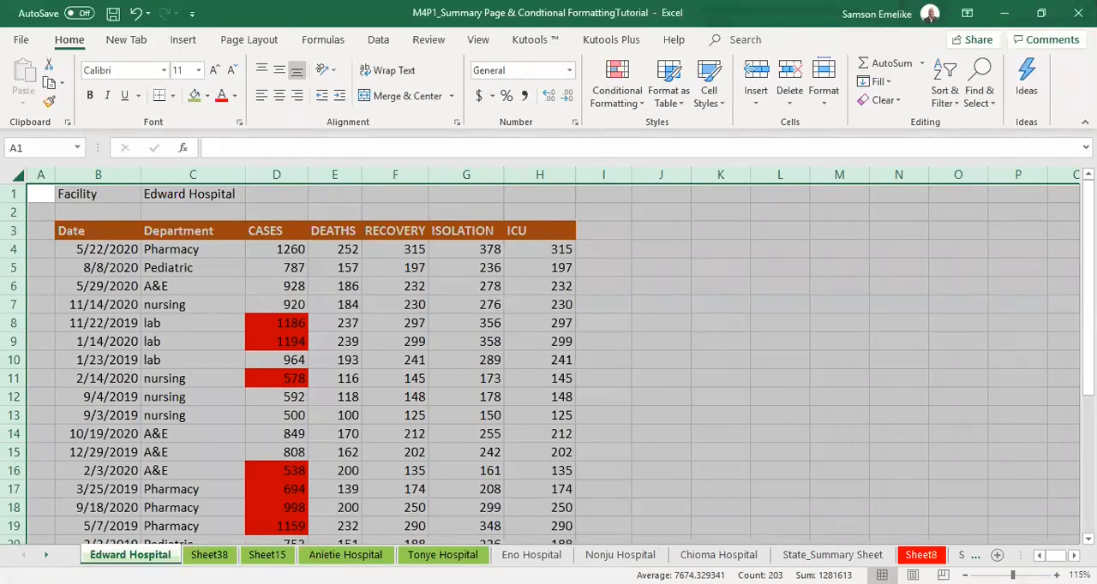
{"action": "left_click", "coordinate": [46, 555], "text": "ctrl"}
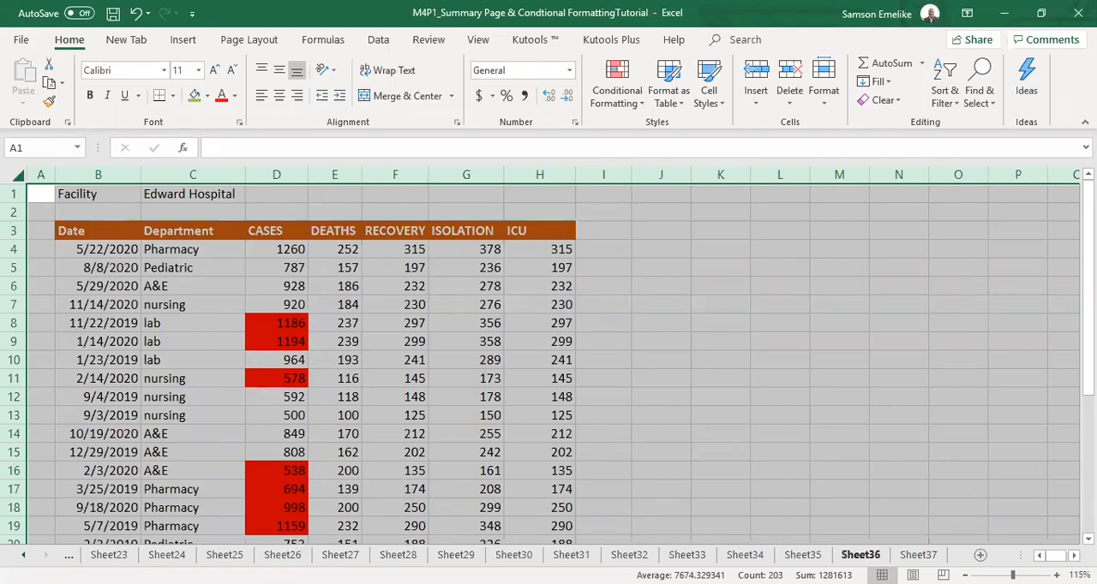
{"action": "left_click", "coordinate": [860, 555], "text": "shift"}
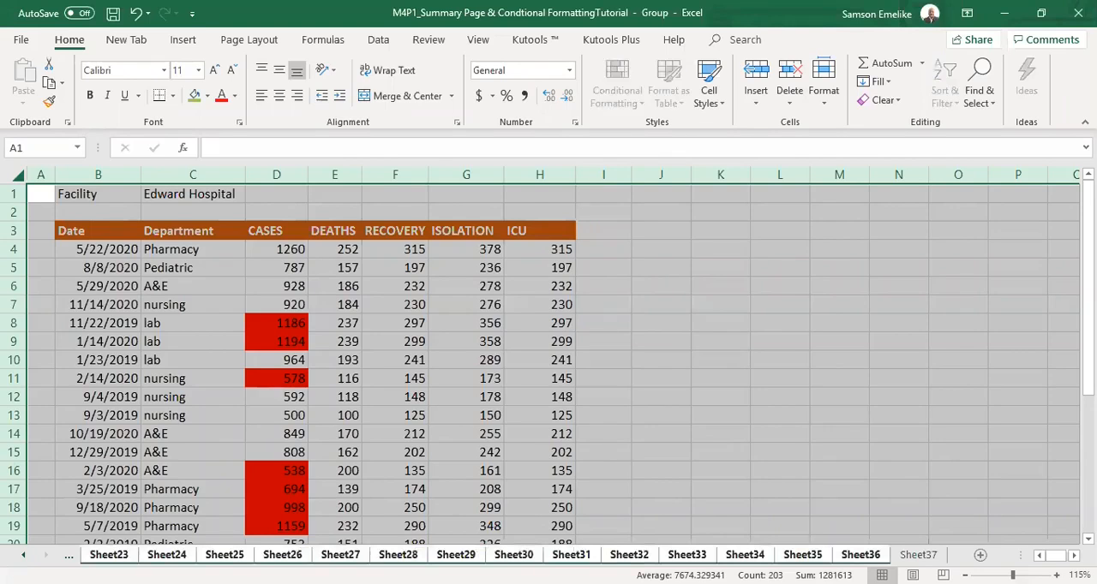
{"action": "right_click", "coordinate": [861, 555]}
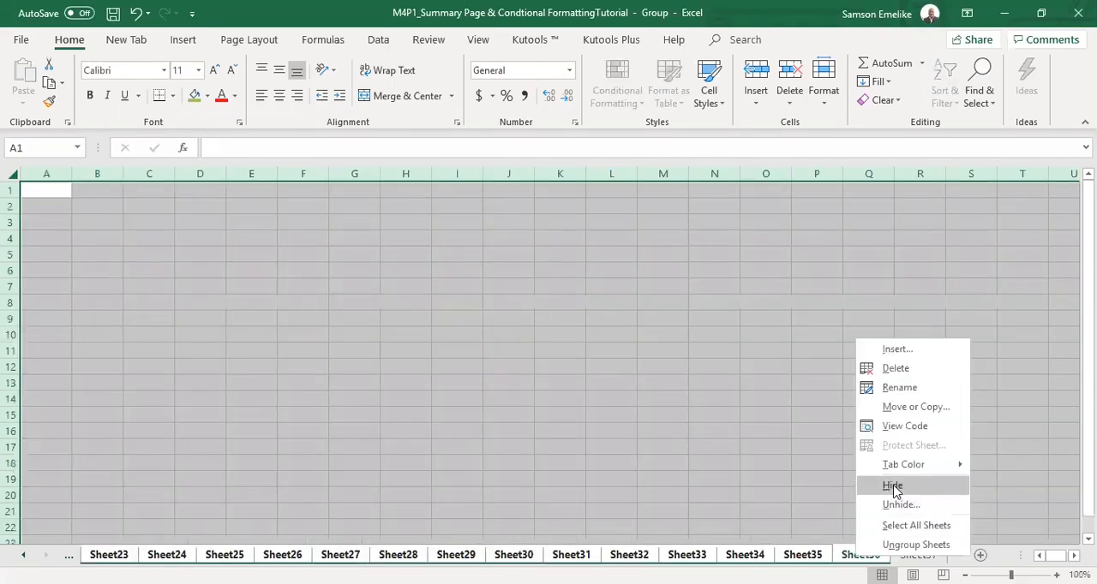
{"action": "left_click", "coordinate": [894, 487]}
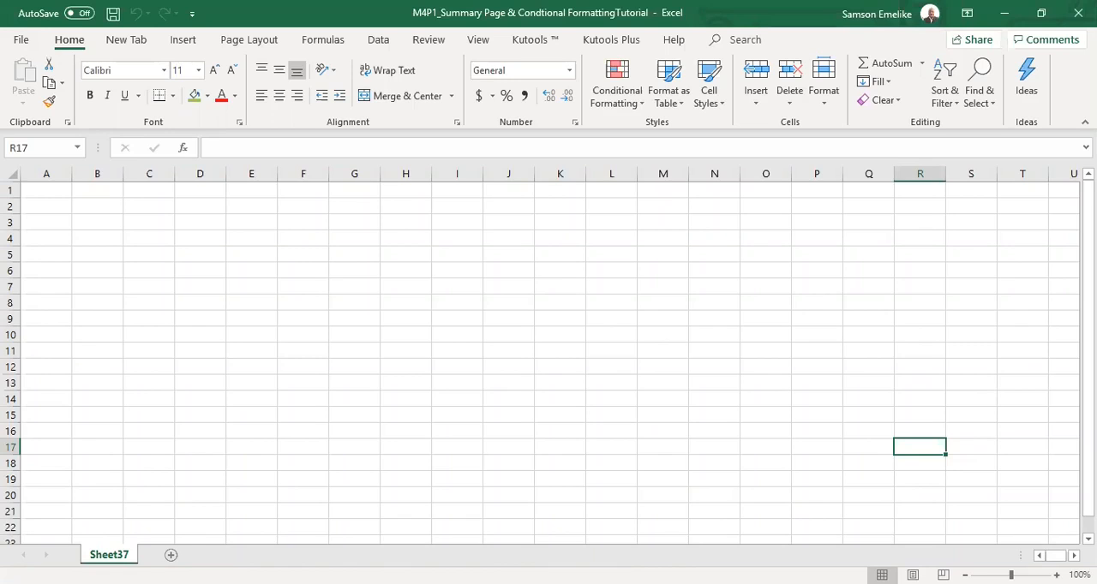
Unhide the Edward Hospital sheet and copy its entire contents into Sheet37.
{"action": "right_click", "coordinate": [122, 554]}
{"action": "left_click", "coordinate": [178, 528]}
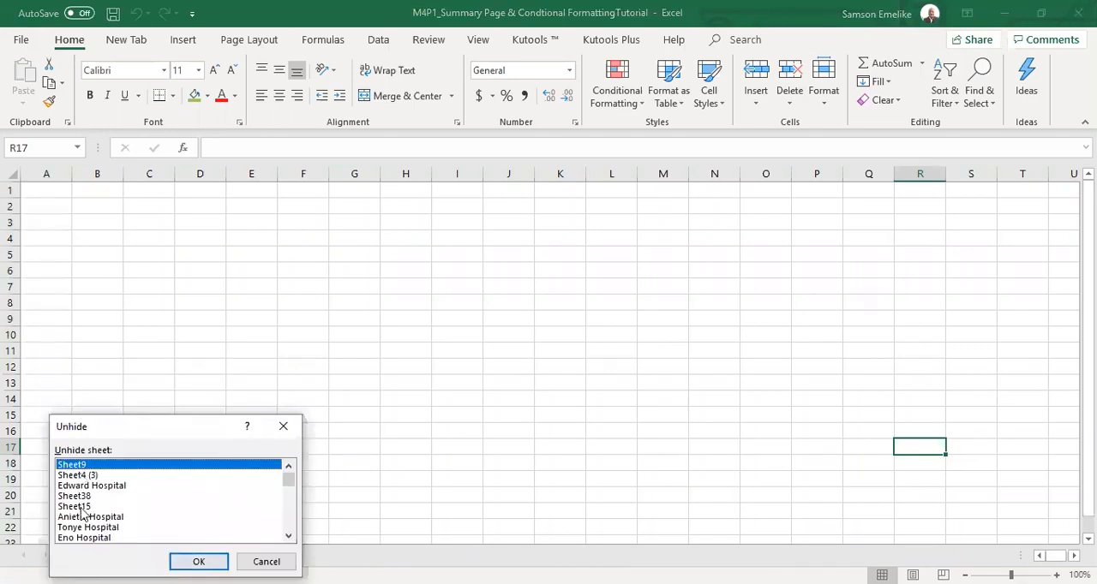
{"action": "double_click", "coordinate": [99, 486]}
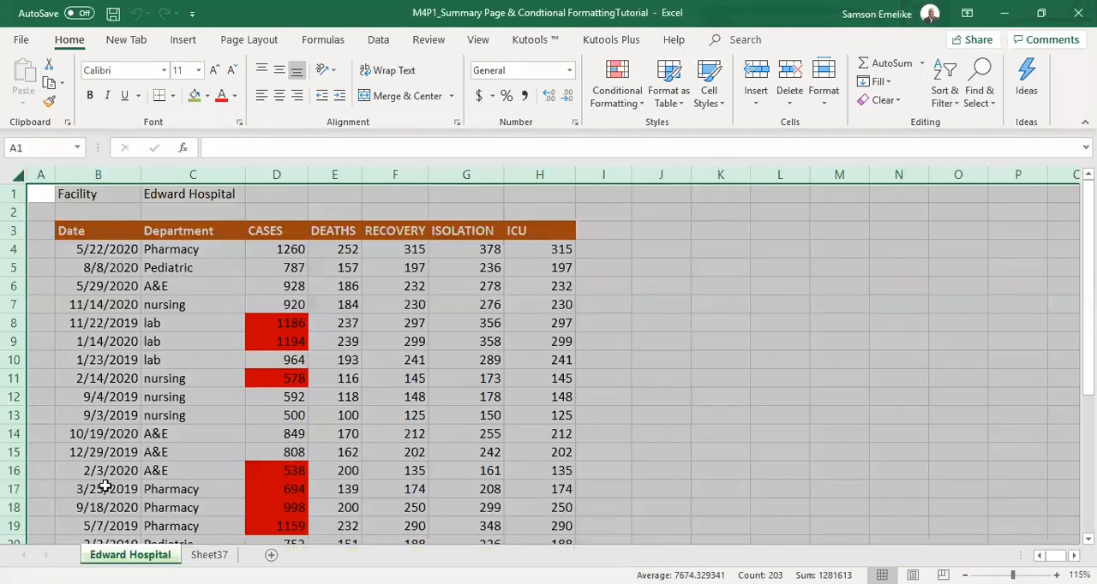
{"action": "key", "text": "ctrl+c"}
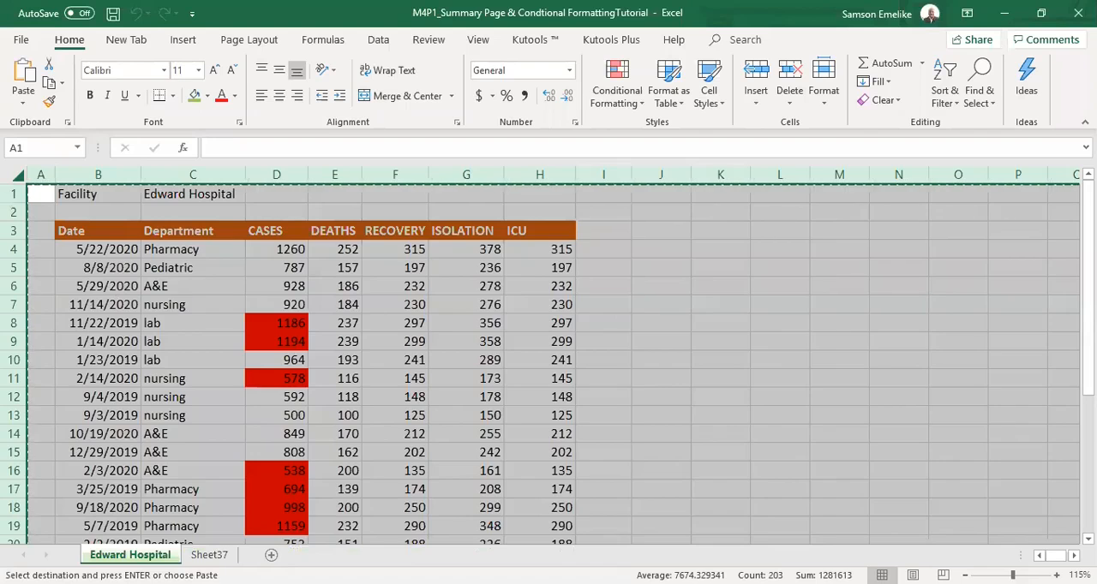
{"action": "left_click", "coordinate": [209, 556]}
{"action": "left_click", "coordinate": [12, 175]}
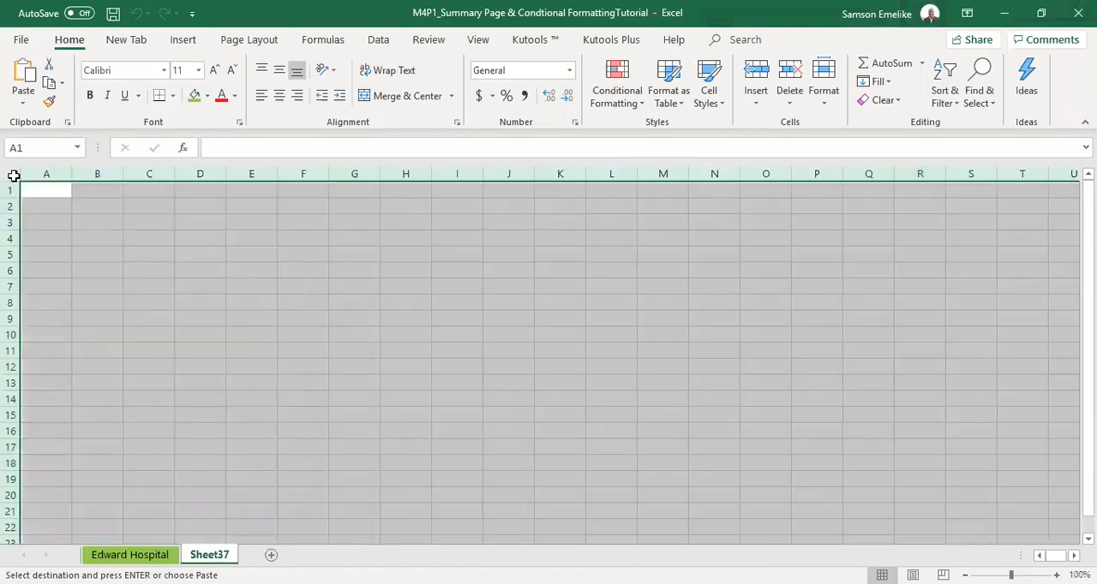
{"action": "key", "text": "Return"}
Hide the Edward Hospital sheet again and deselect the pasted data on Sheet37.
{"action": "left_click", "coordinate": [130, 556]}
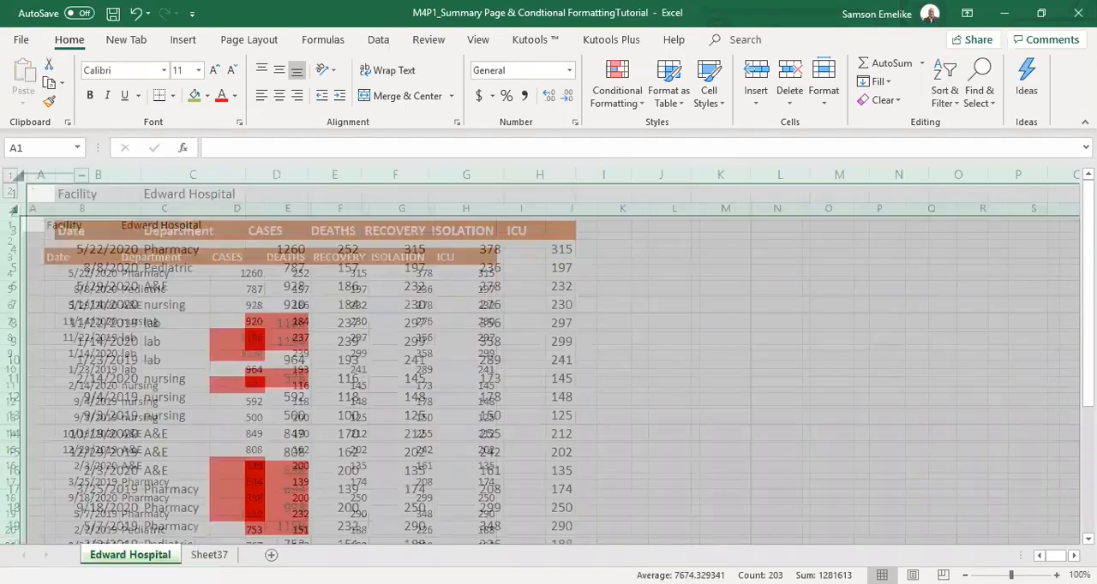
{"action": "right_click", "coordinate": [134, 555]}
{"action": "left_click", "coordinate": [169, 508]}
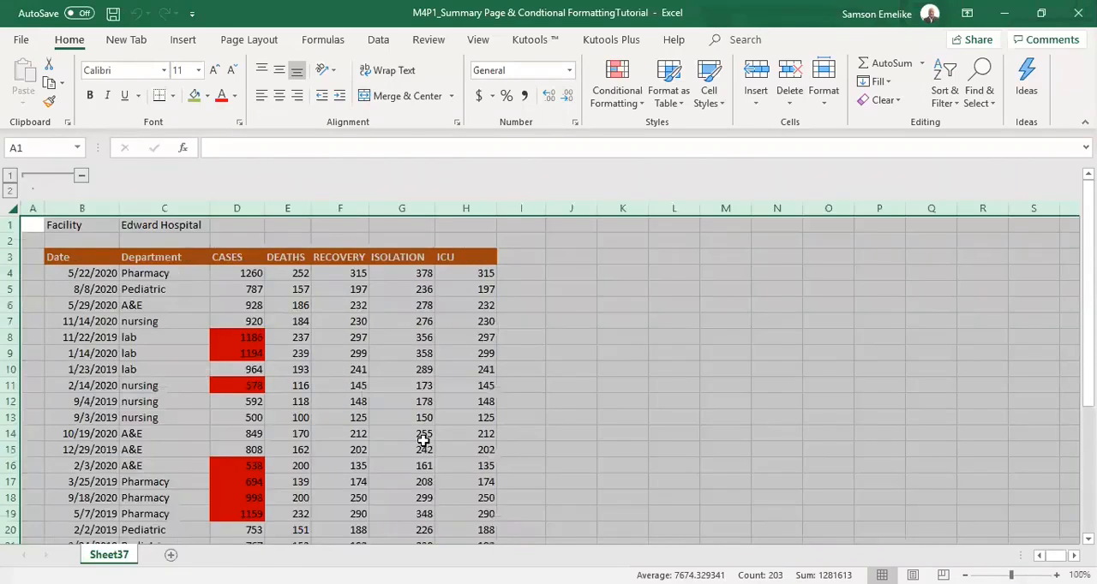
{"action": "left_click", "coordinate": [703, 403]}
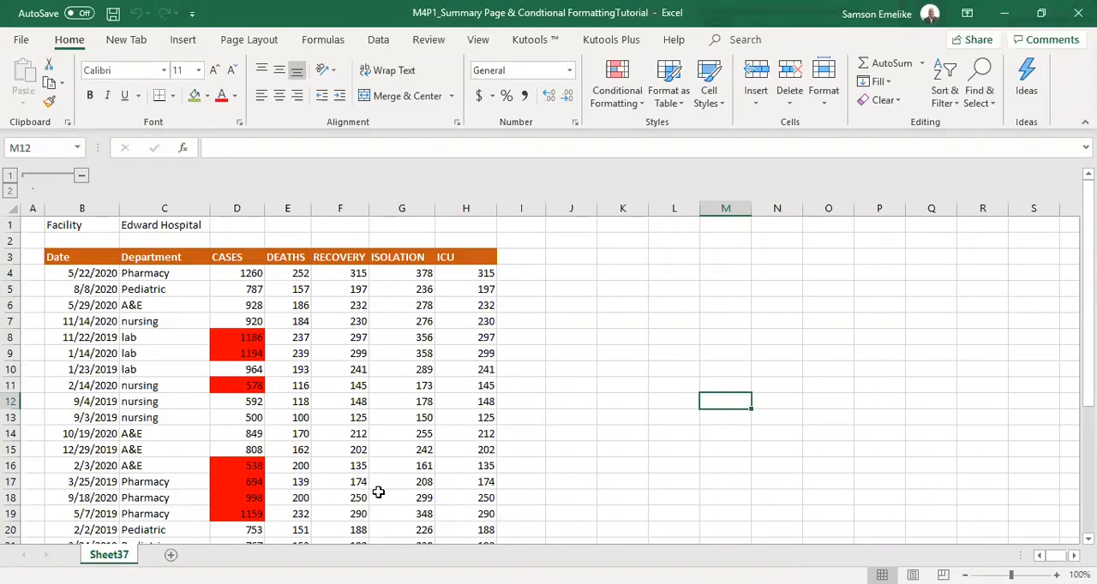
Clear the conditional formatting rules from the CASES column D on Sheet37.
{"action": "left_click_drag", "start_coordinate": [239, 335], "coordinate": [240, 461]}
{"action": "scroll", "coordinate": [240, 460], "scroll_direction": "up", "scroll_amount": 4}
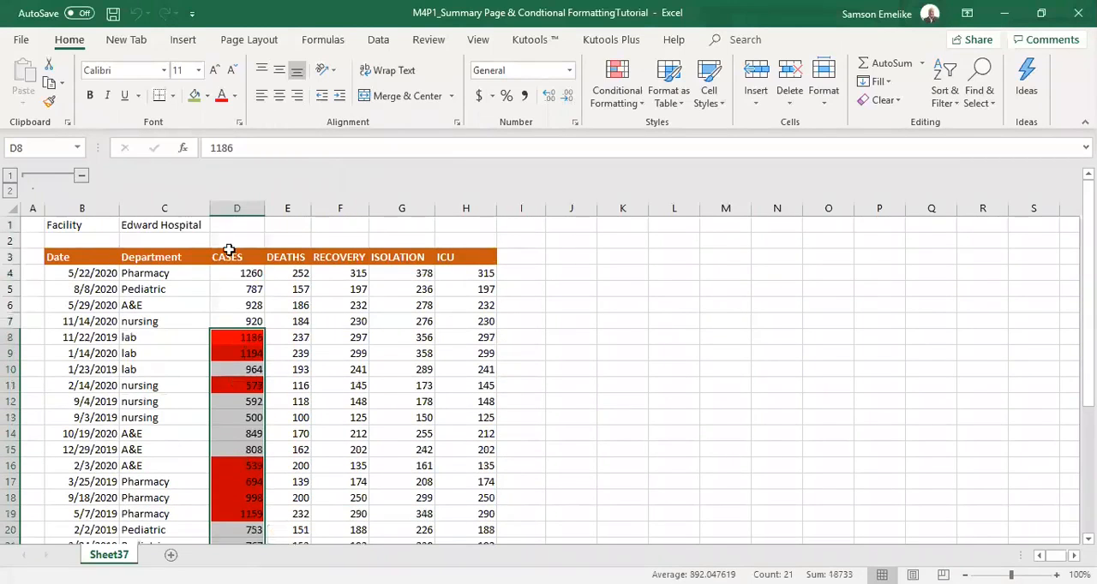
{"action": "left_click", "coordinate": [238, 210]}
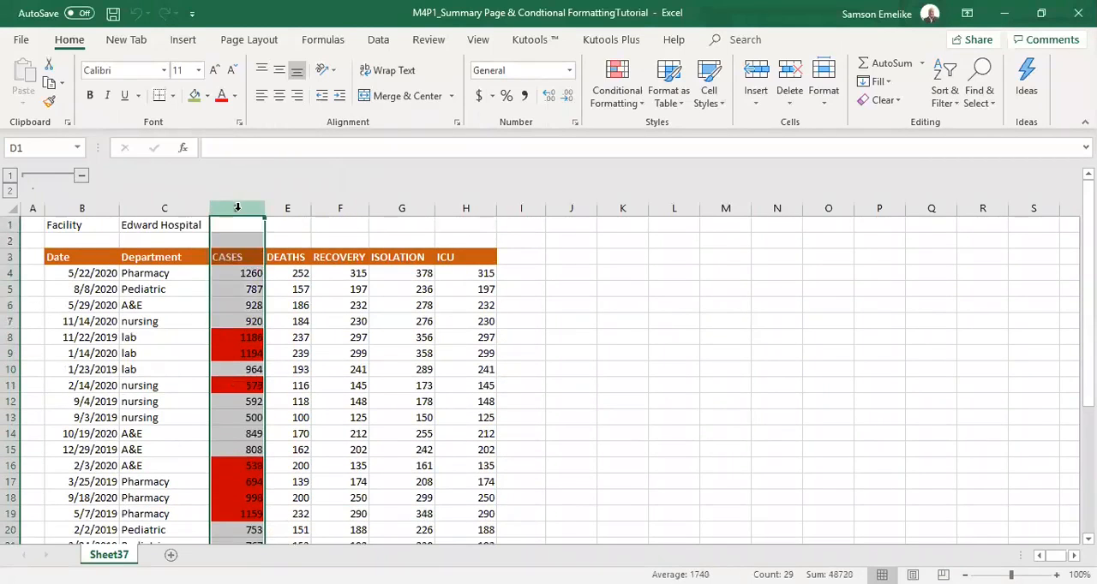
{"action": "left_click", "coordinate": [610, 89]}
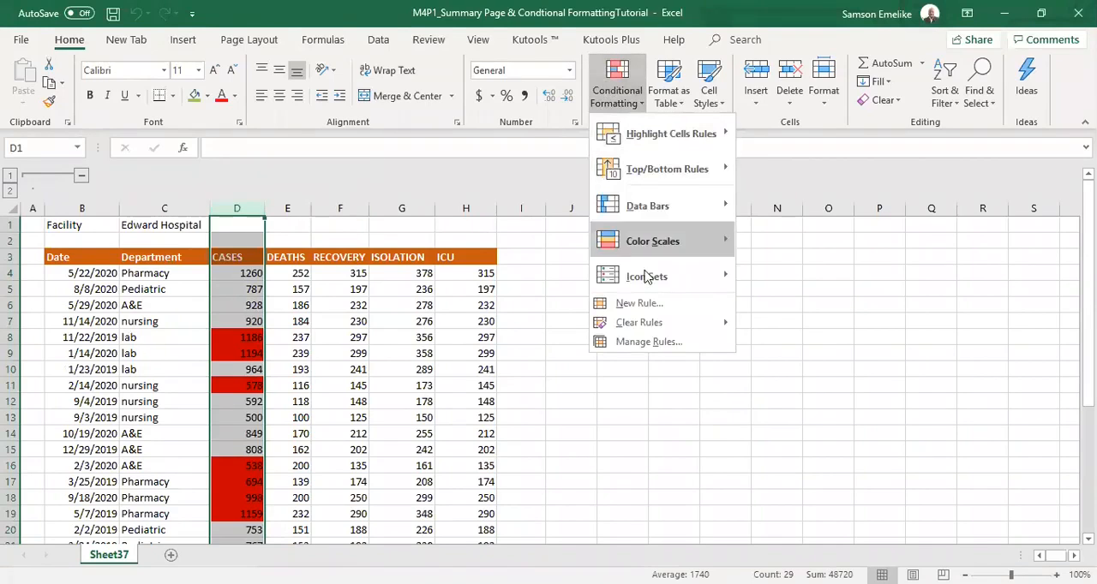
{"action": "mouse_move", "coordinate": [644, 332]}
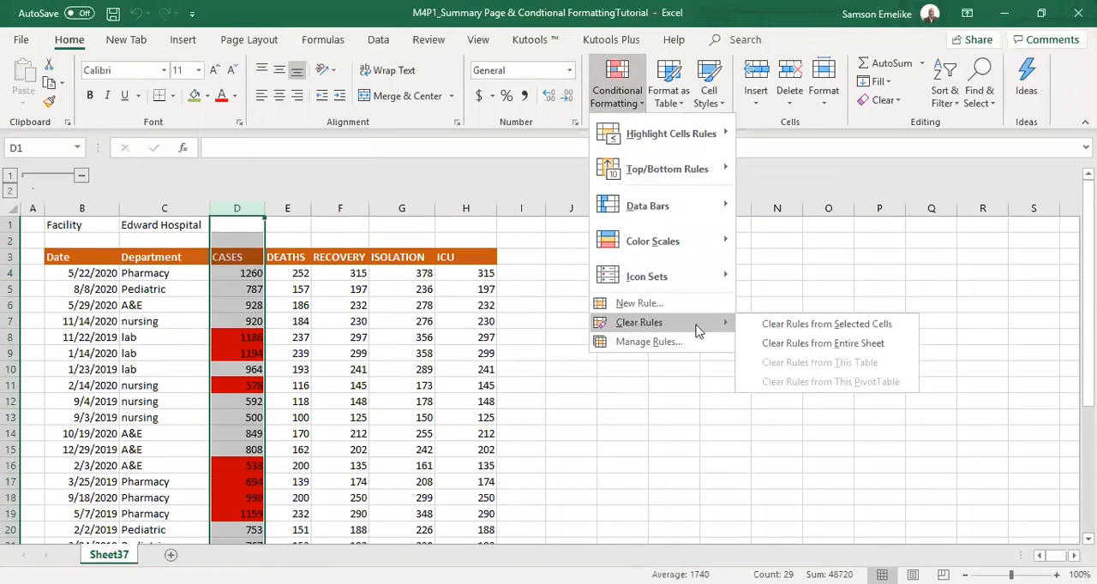
{"action": "left_click", "coordinate": [829, 327]}
{"action": "left_click", "coordinate": [240, 294]}
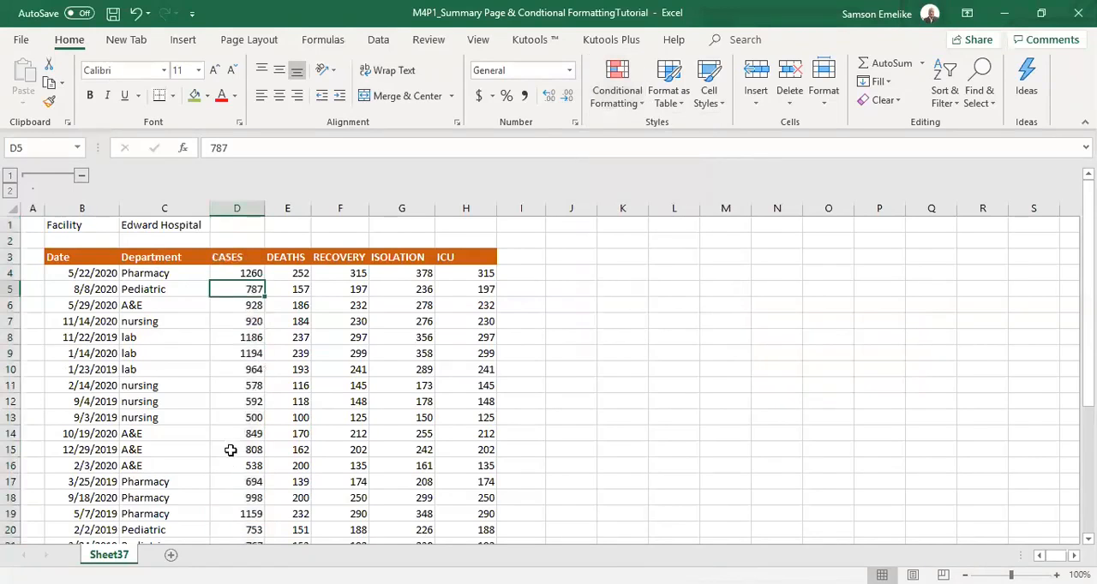
Look through the hospital records on Sheet37 down to the totals in row 31.
{"action": "scroll", "coordinate": [229, 453], "scroll_direction": "down", "scroll_amount": 8}
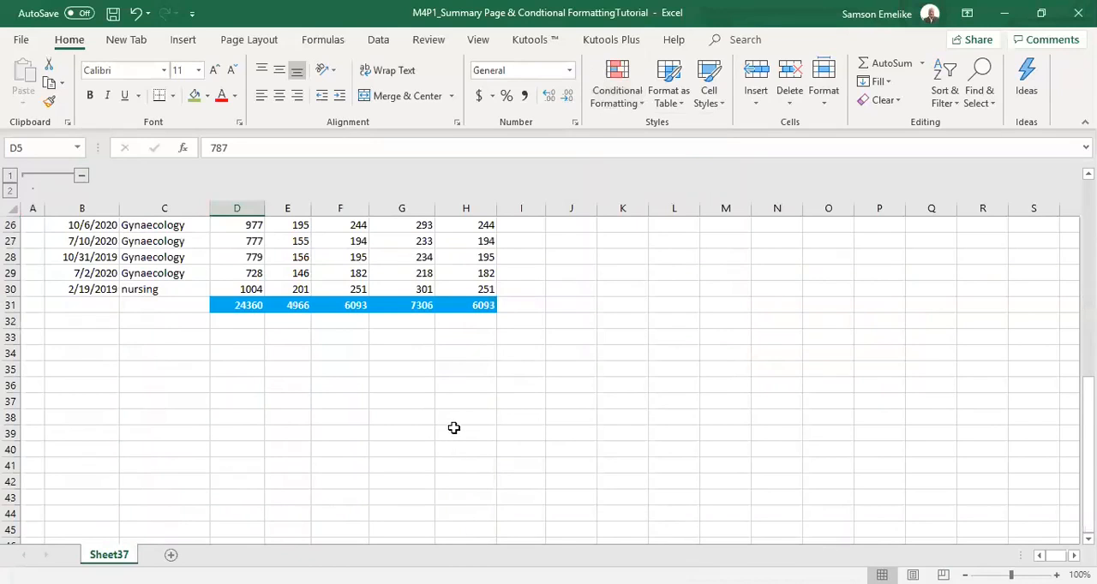
{"action": "scroll", "coordinate": [454, 428], "scroll_direction": "up", "scroll_amount": 8}
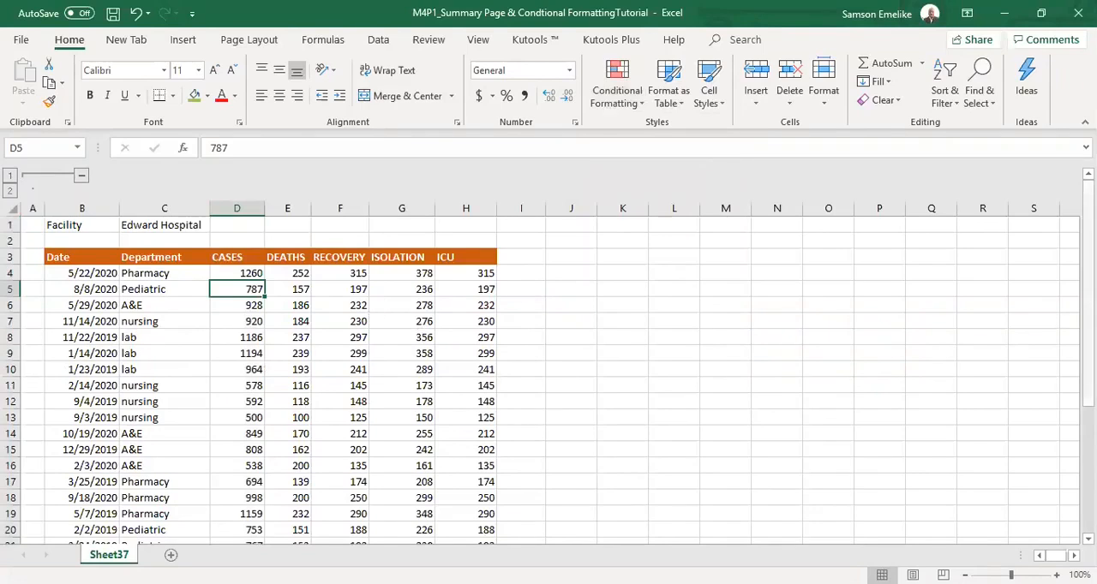
{"action": "left_click_drag", "start_coordinate": [1088, 223], "coordinate": [1087, 261]}
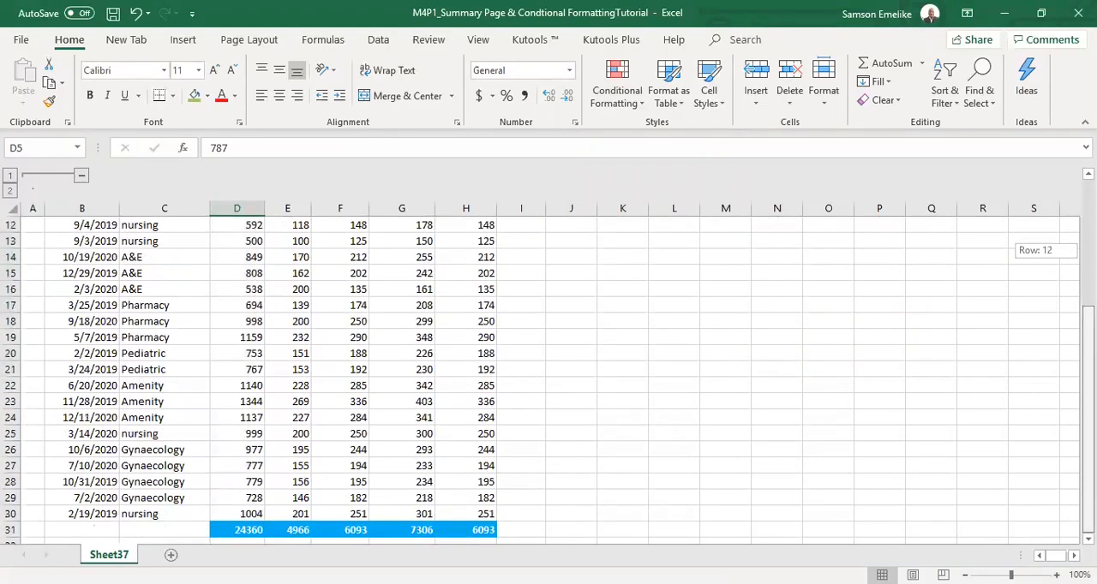
Delete the totals row 31 beneath the hospital records on Sheet37.
{"action": "left_click", "coordinate": [10, 531]}
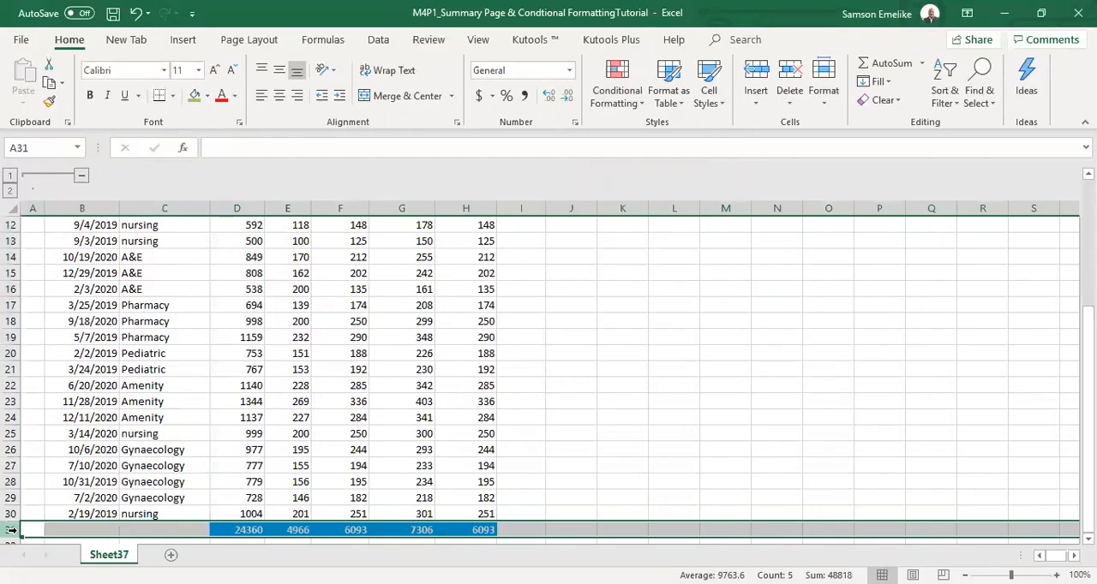
{"action": "right_click", "coordinate": [10, 531]}
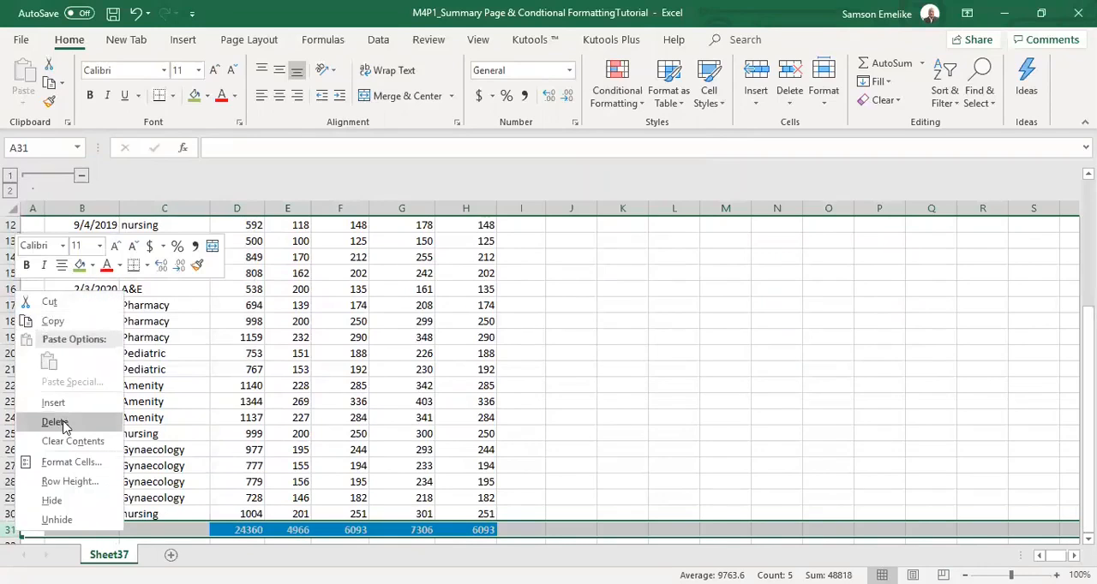
{"action": "scroll", "coordinate": [714, 440], "scroll_direction": "up", "scroll_amount": 4}
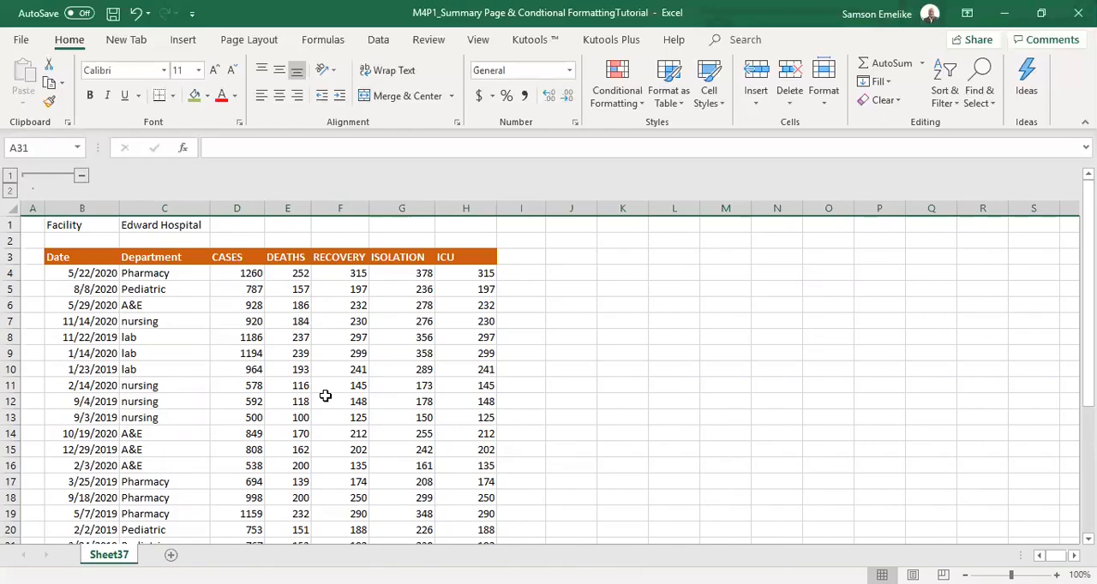
Replace the RECOVERY value of the 11/14/2020 nursing record in F7 with 0.
{"action": "left_click", "coordinate": [347, 321]}
{"action": "key", "text": "Delete"}
{"action": "left_click", "coordinate": [411, 386]}
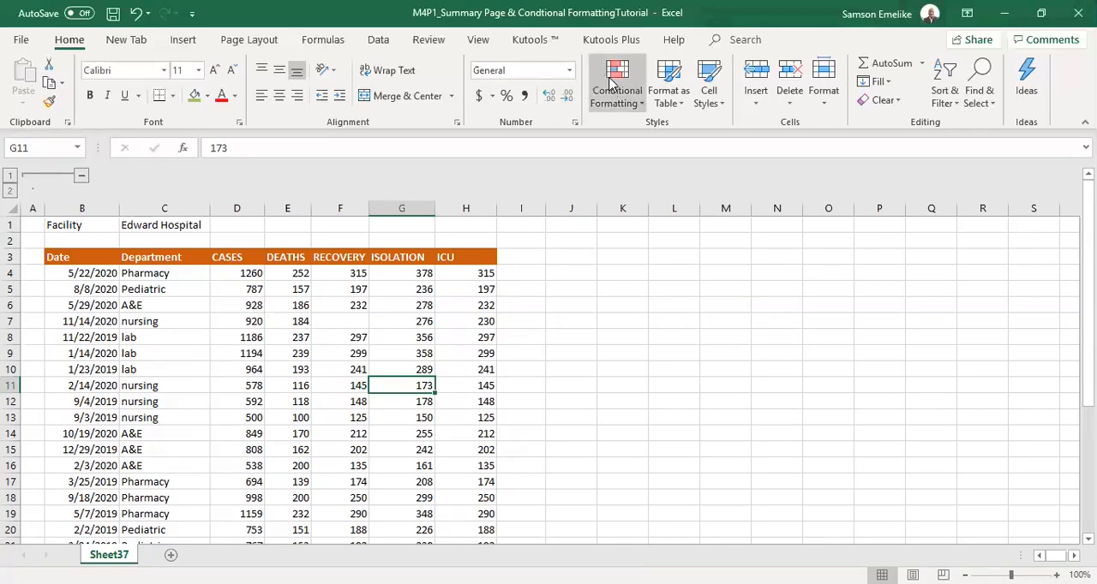
{"action": "left_click", "coordinate": [354, 322]}
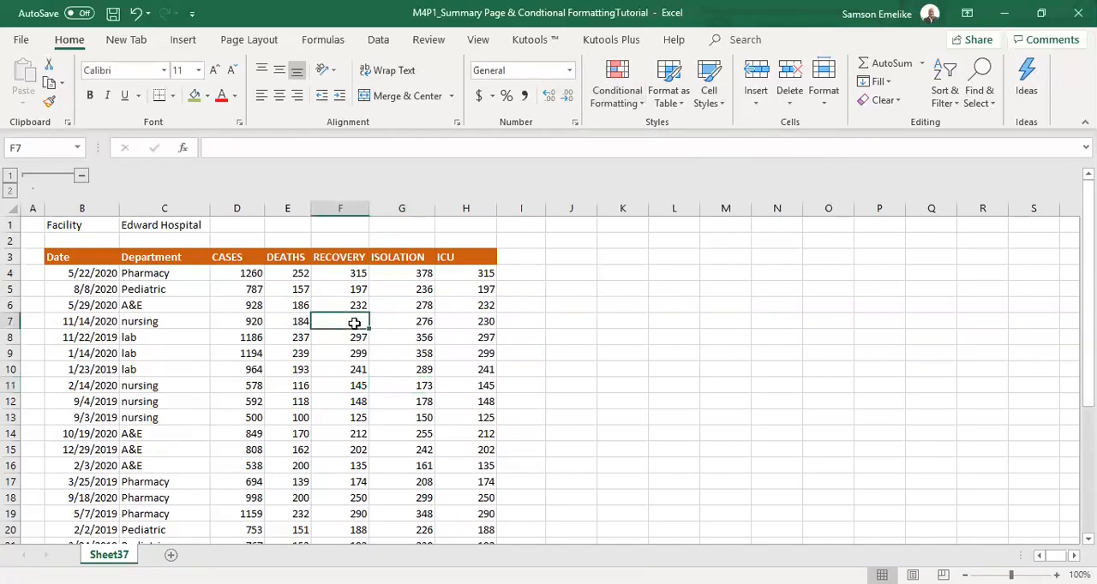
{"action": "type", "text": "0"}
{"action": "key", "text": "Return"}
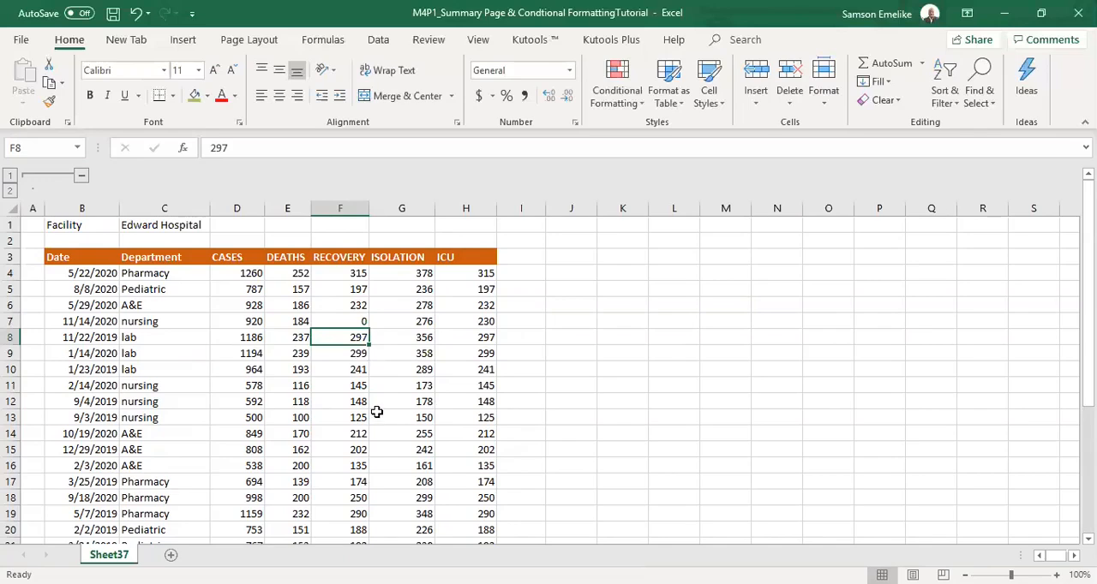
{"action": "left_click", "coordinate": [559, 349]}
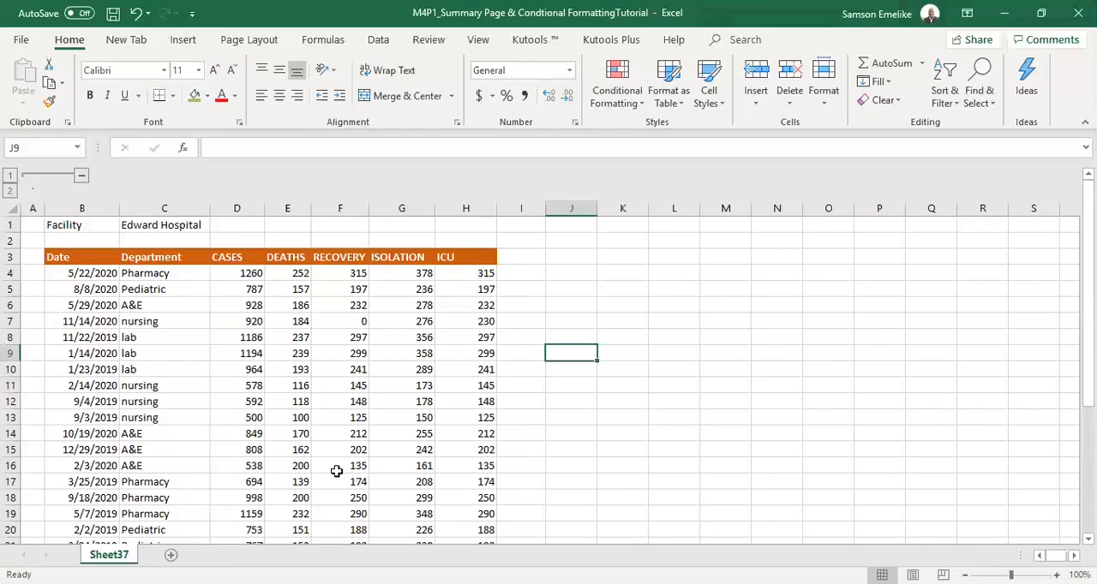
Apply All Borders to the hospital data from the header row to row 30, range B3:H30.
{"action": "left_click", "coordinate": [179, 338]}
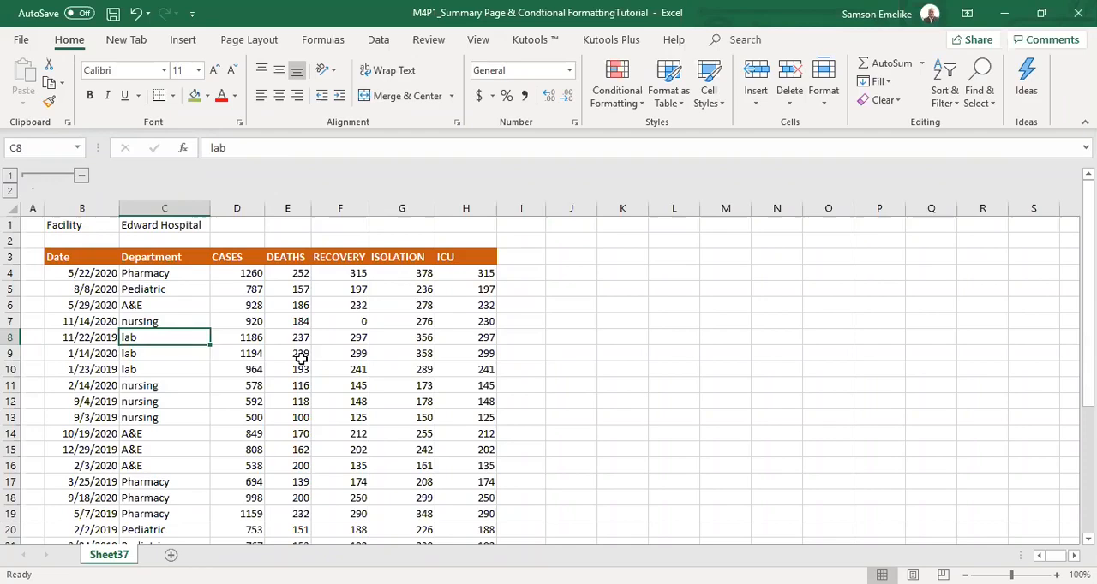
{"action": "left_click_drag", "start_coordinate": [62, 258], "coordinate": [489, 536]}
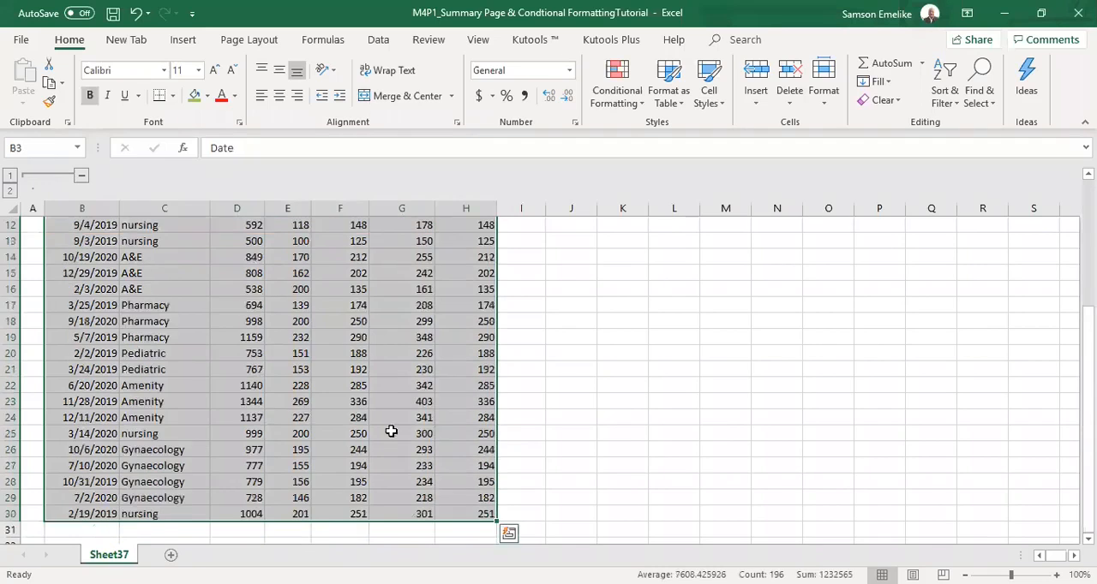
{"action": "left_click", "coordinate": [173, 96]}
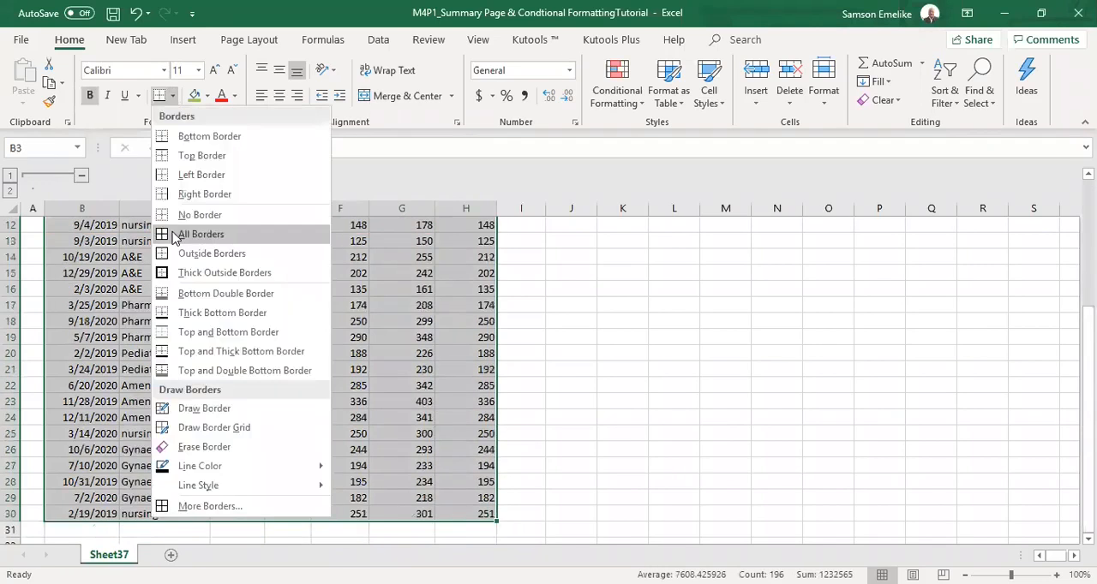
{"action": "left_click", "coordinate": [197, 232]}
{"action": "scroll", "coordinate": [196, 232], "scroll_direction": "up", "scroll_amount": 4}
{"action": "left_click", "coordinate": [622, 272]}
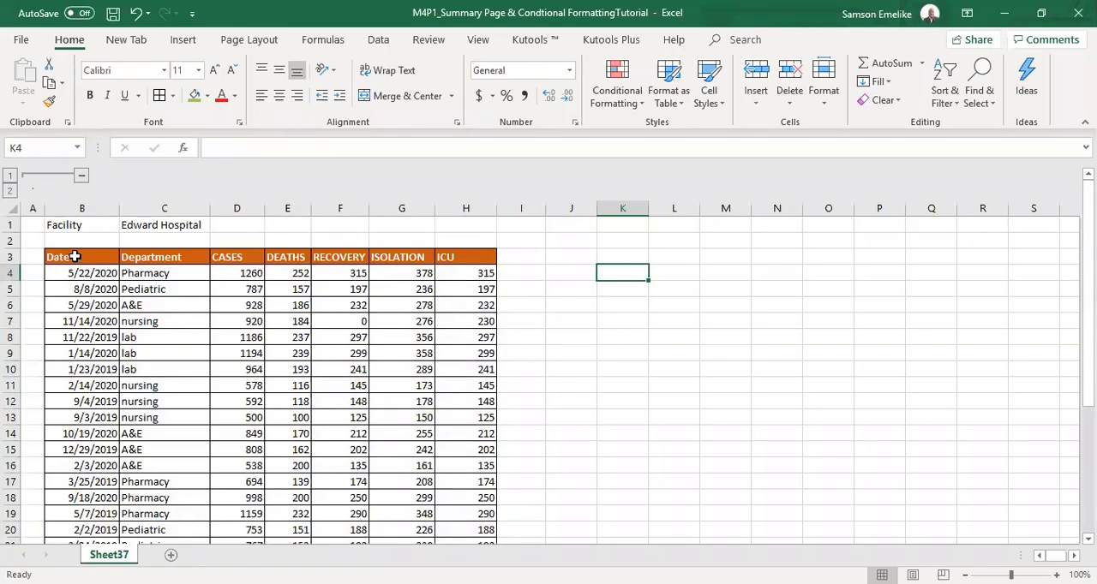
Convert the hospital data range B3:H30 on Sheet37 into an Excel table with headers.
{"action": "left_click", "coordinate": [172, 338]}
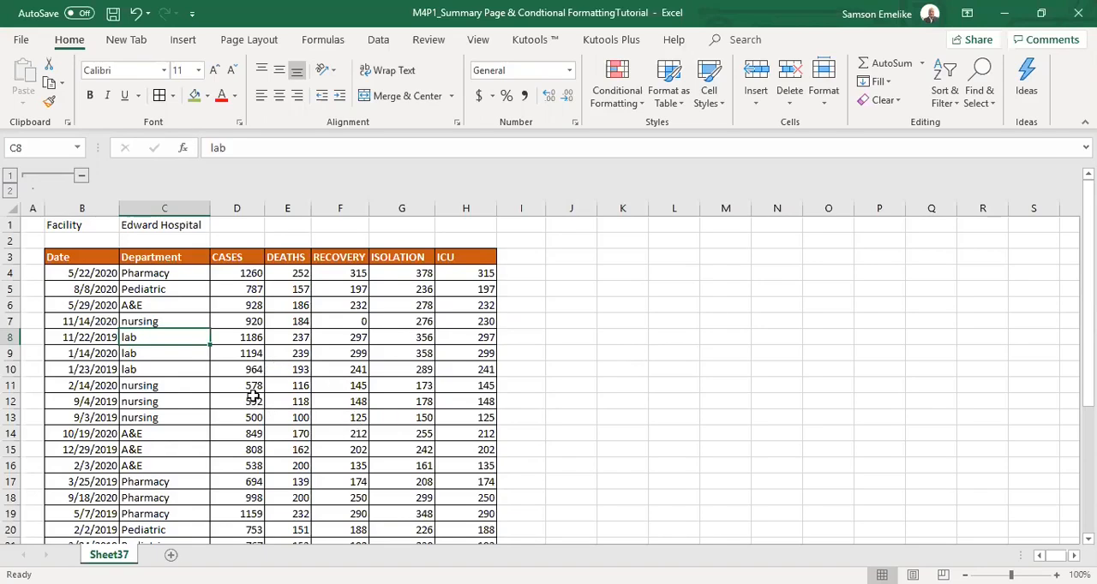
{"action": "left_click", "coordinate": [185, 41]}
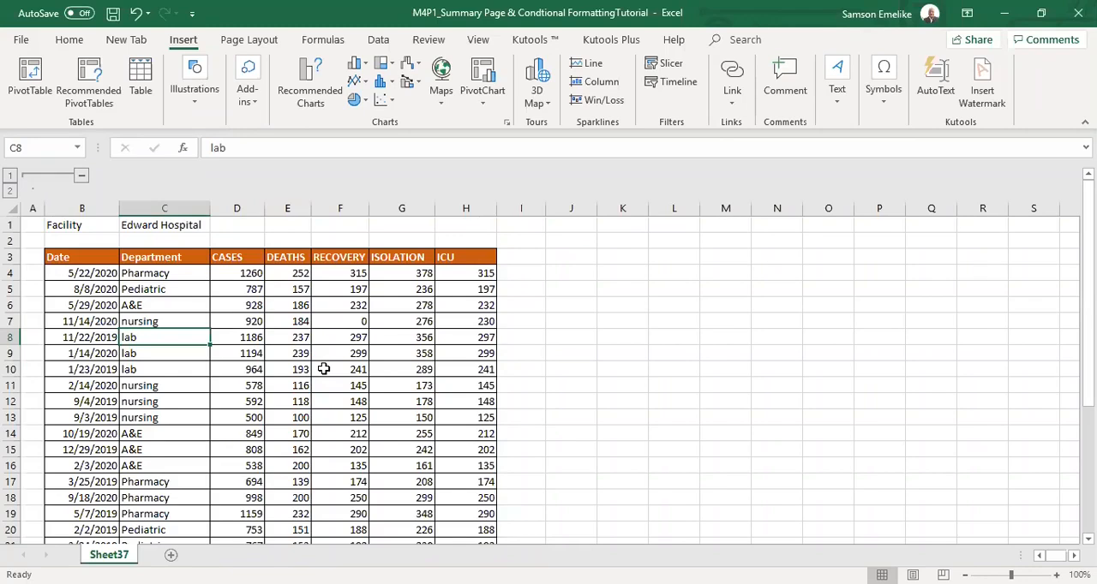
{"action": "left_click", "coordinate": [141, 83]}
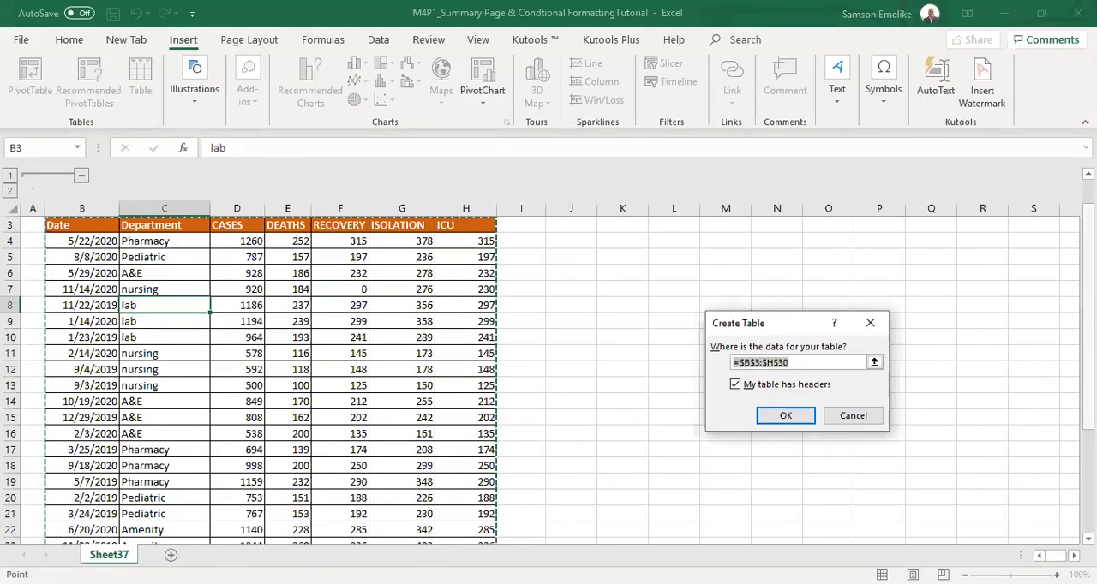
{"action": "left_click_drag", "start_coordinate": [1088, 317], "coordinate": [1089, 295]}
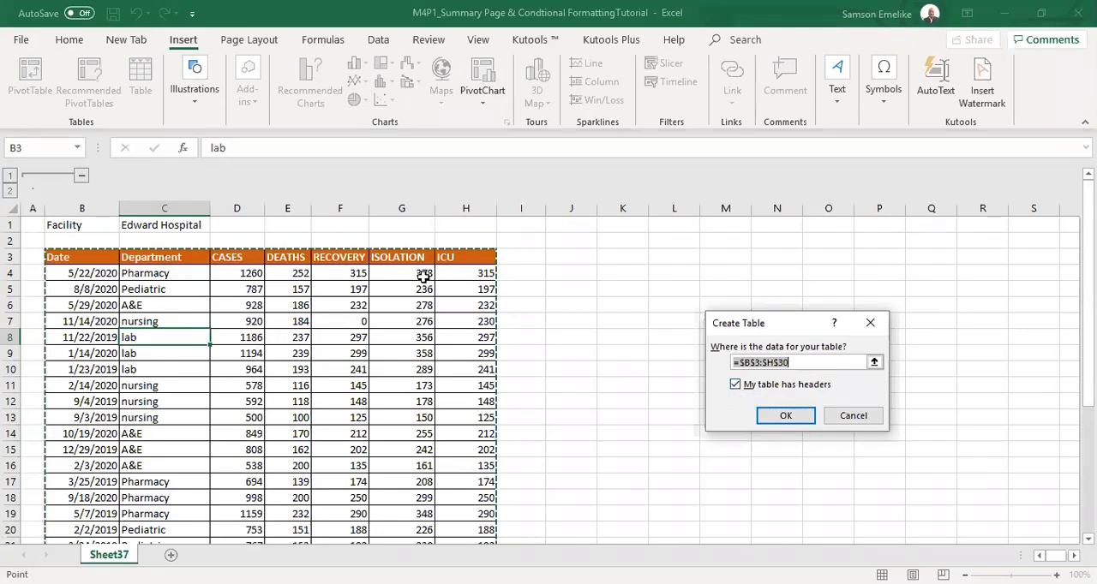
{"action": "left_click", "coordinate": [789, 416]}
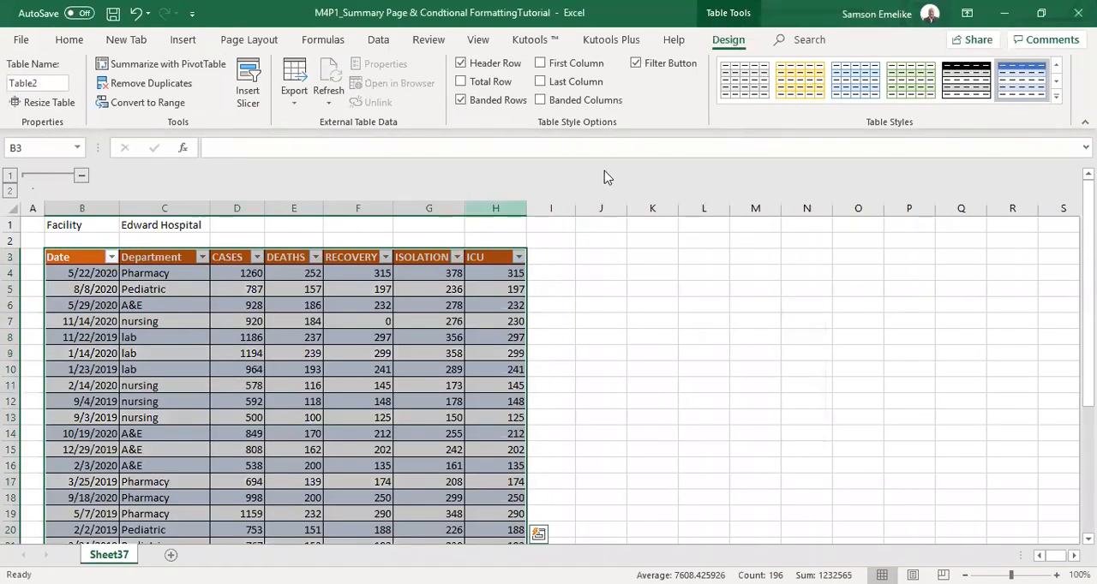
Apply the Green, Table Style Medium 7 style to the hospital data table.
{"action": "left_click", "coordinate": [1060, 104]}
{"action": "scroll", "coordinate": [1046, 287], "scroll_direction": "down", "scroll_amount": 3}
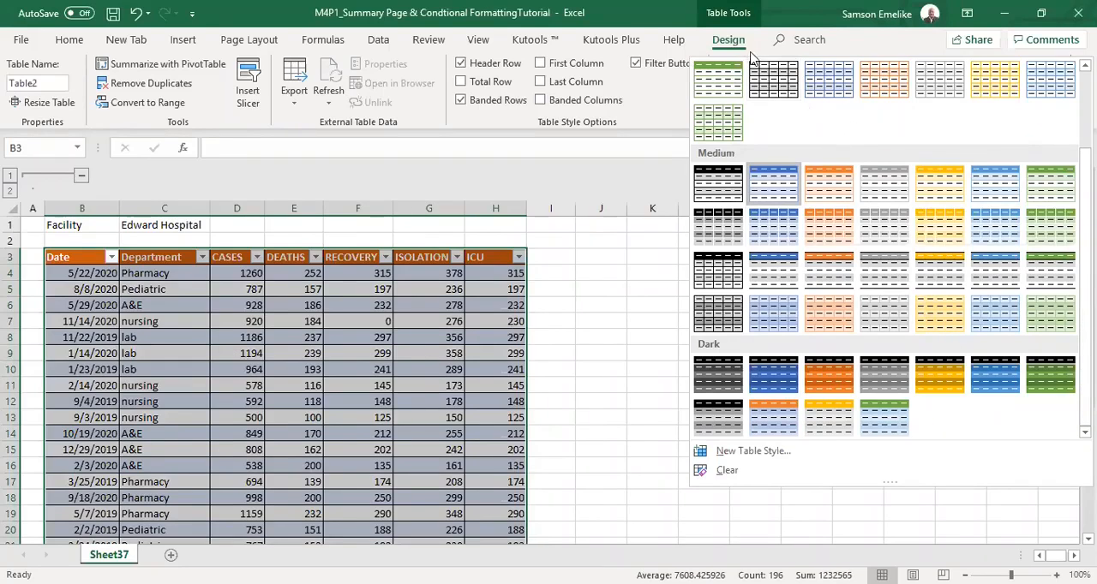
{"action": "left_click", "coordinate": [725, 43]}
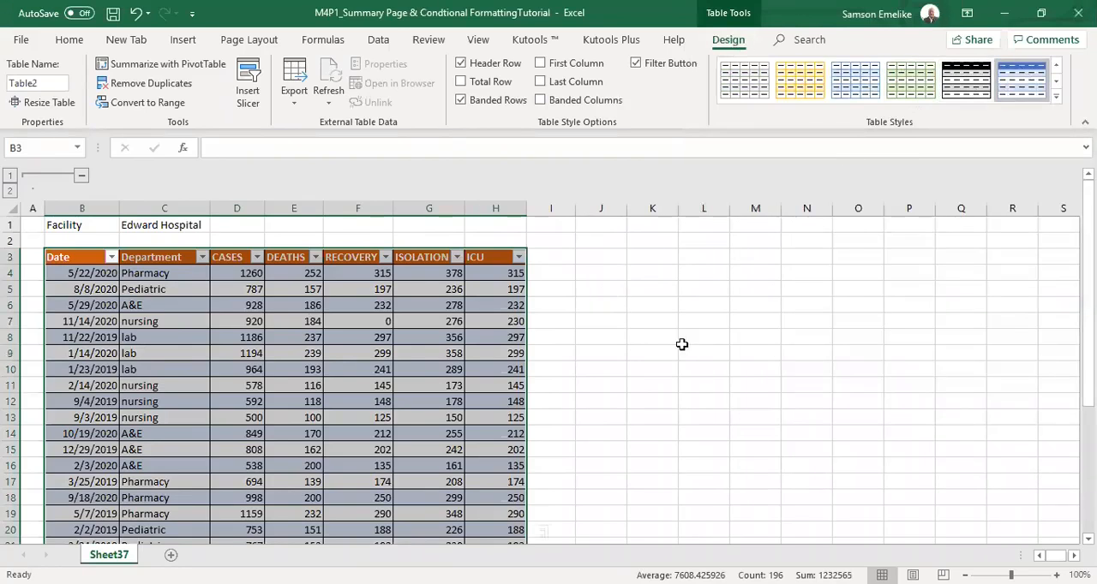
{"action": "left_click", "coordinate": [1059, 101]}
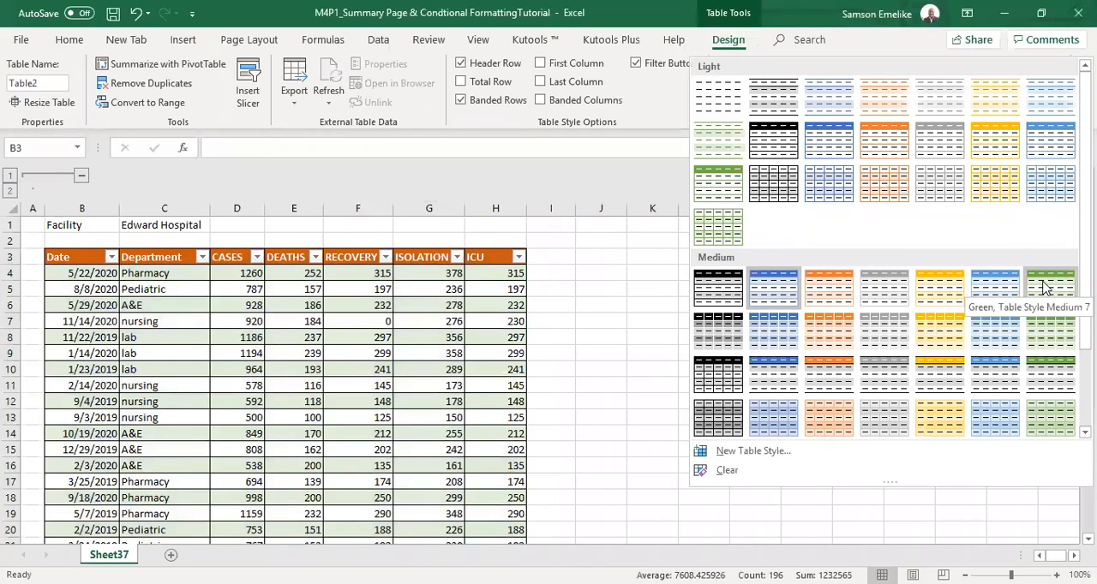
{"action": "left_click", "coordinate": [1044, 289]}
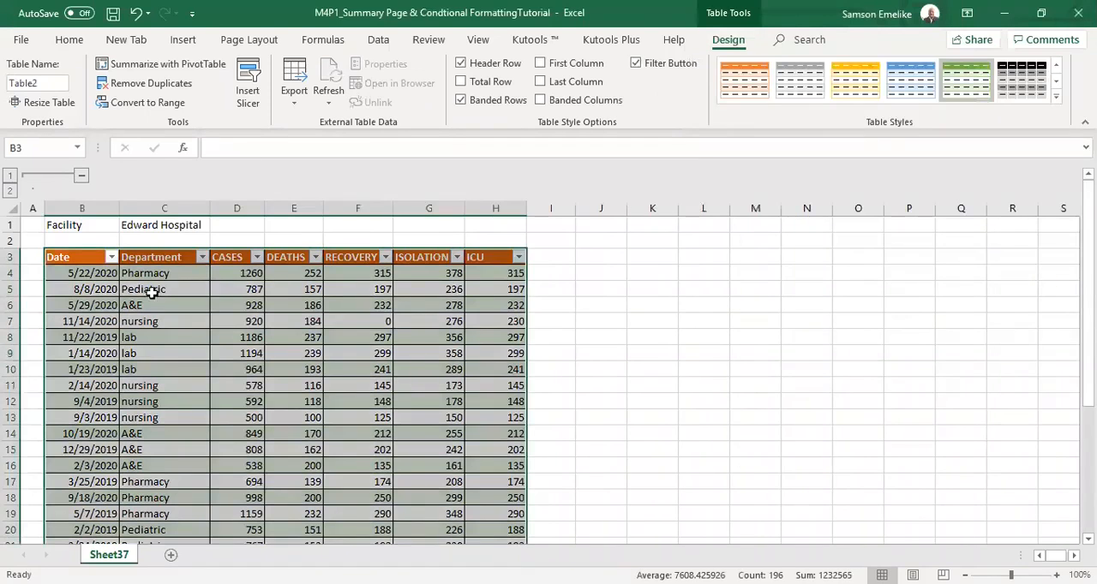
Set the header row B3:H3 to No Fill and slightly widen the ISOLATION column.
{"action": "left_click_drag", "start_coordinate": [54, 256], "coordinate": [505, 256]}
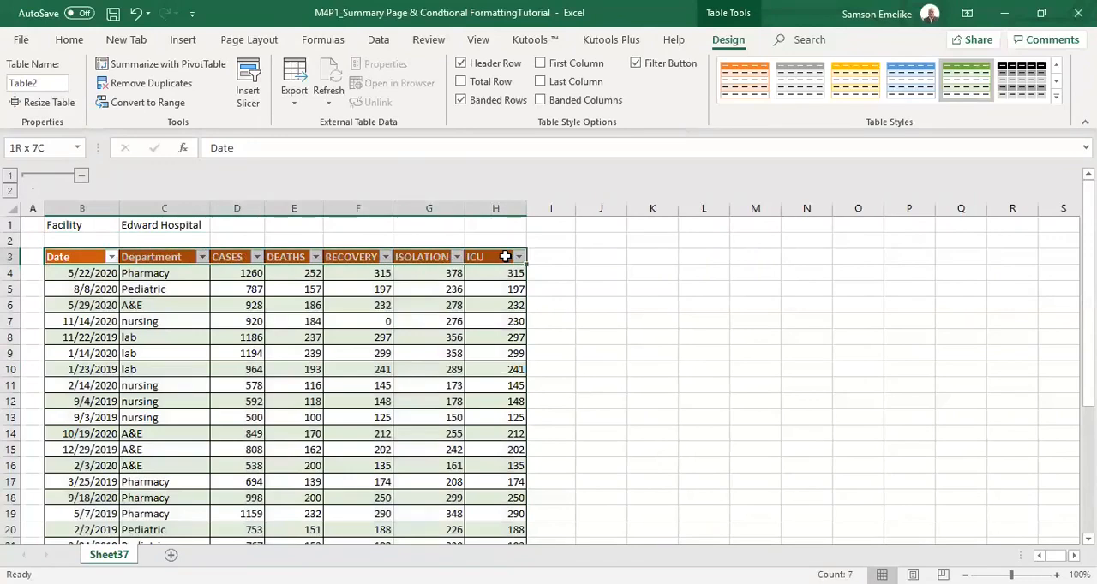
{"action": "left_click", "coordinate": [70, 40]}
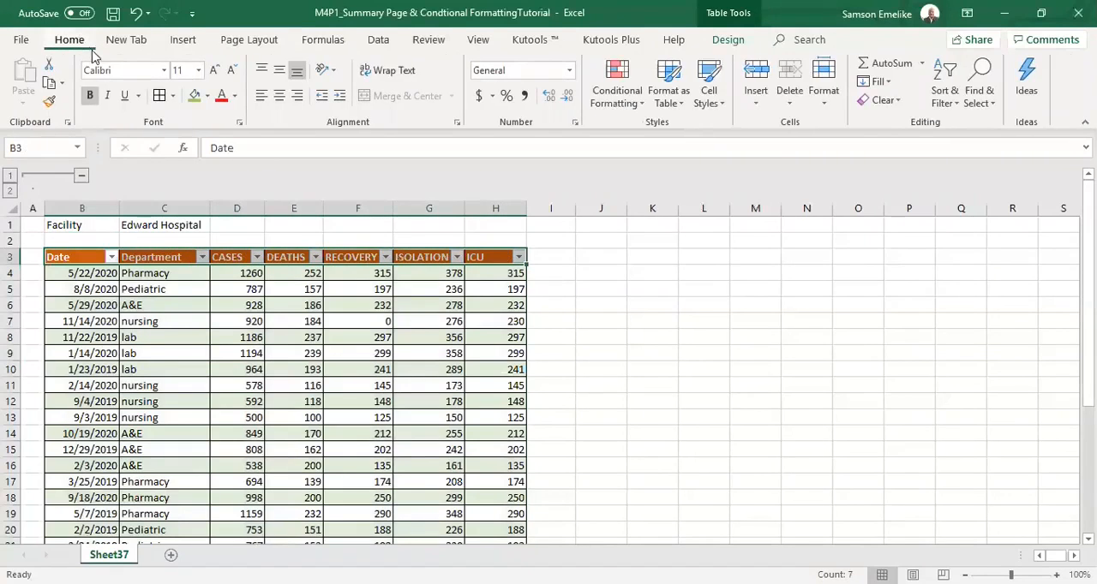
{"action": "left_click", "coordinate": [207, 96]}
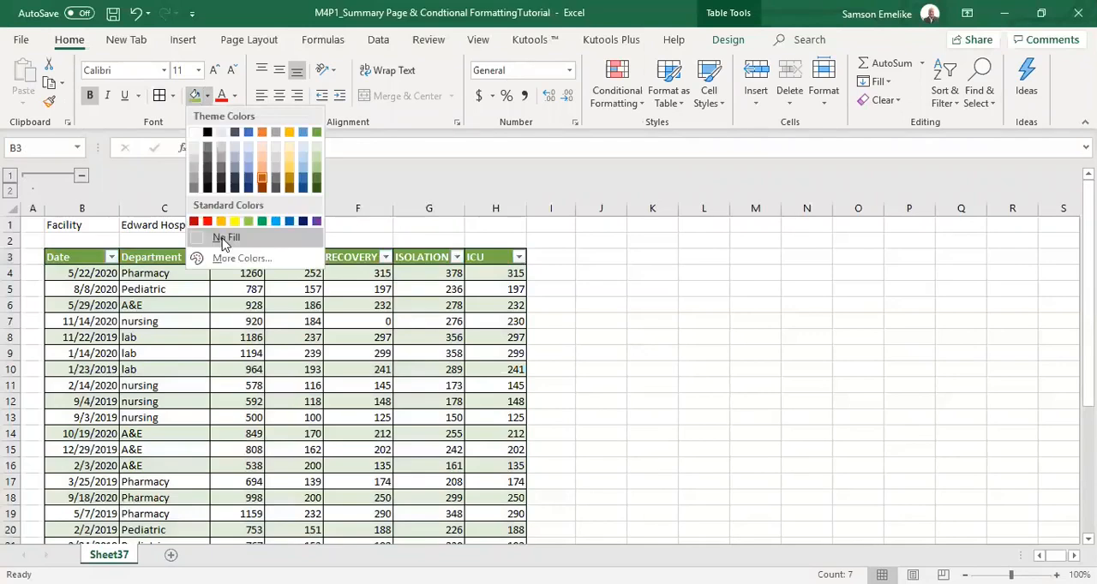
{"action": "left_click", "coordinate": [647, 316]}
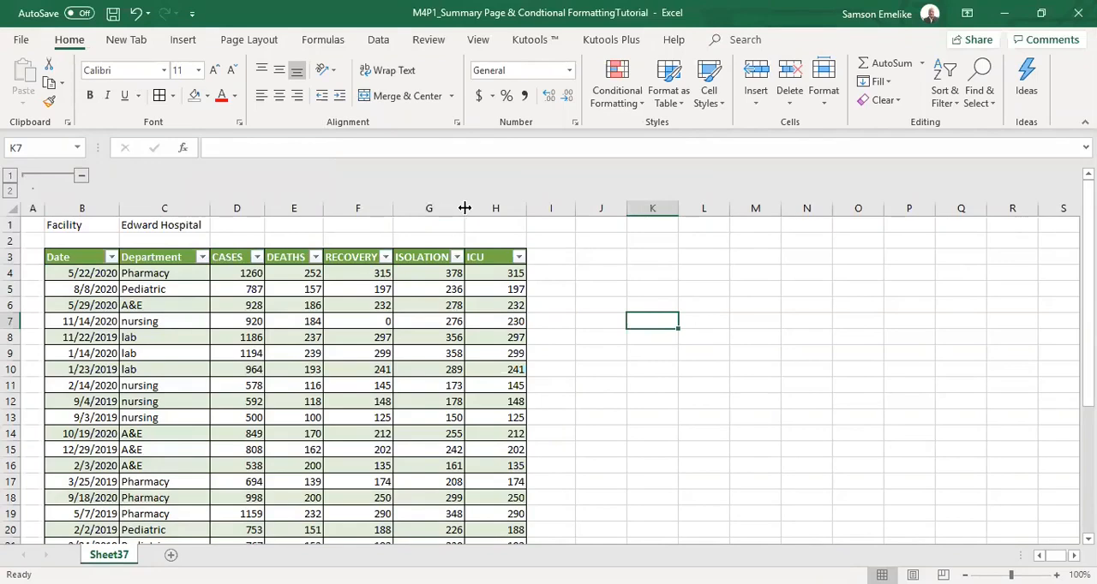
{"action": "left_click_drag", "start_coordinate": [464, 208], "coordinate": [465, 208]}
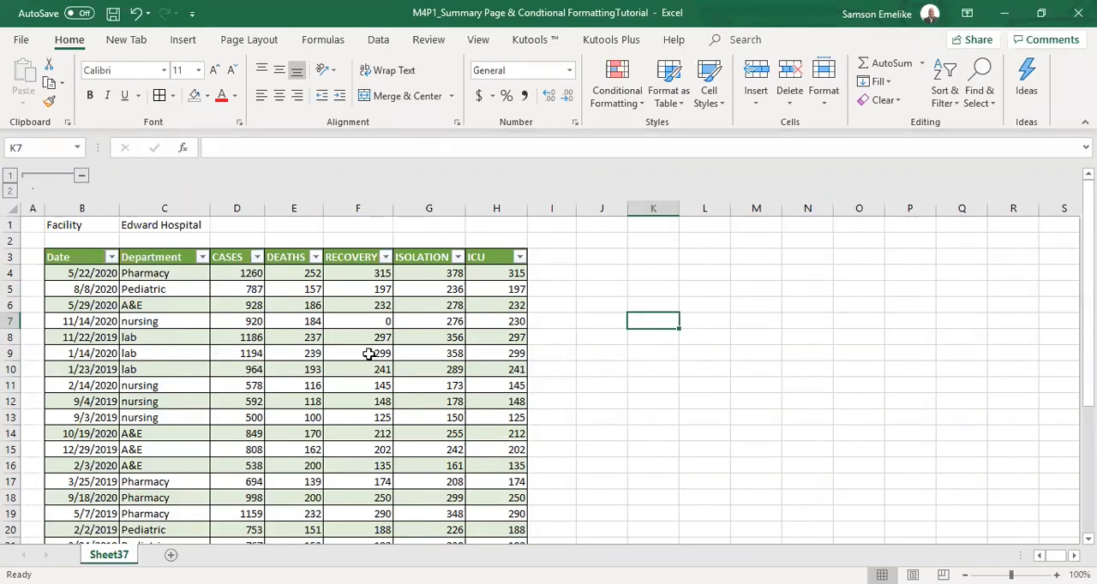
Check the filter options in the table's Department header.
{"action": "left_click", "coordinate": [202, 257]}
{"action": "left_click", "coordinate": [501, 326]}
{"action": "left_click", "coordinate": [193, 306]}
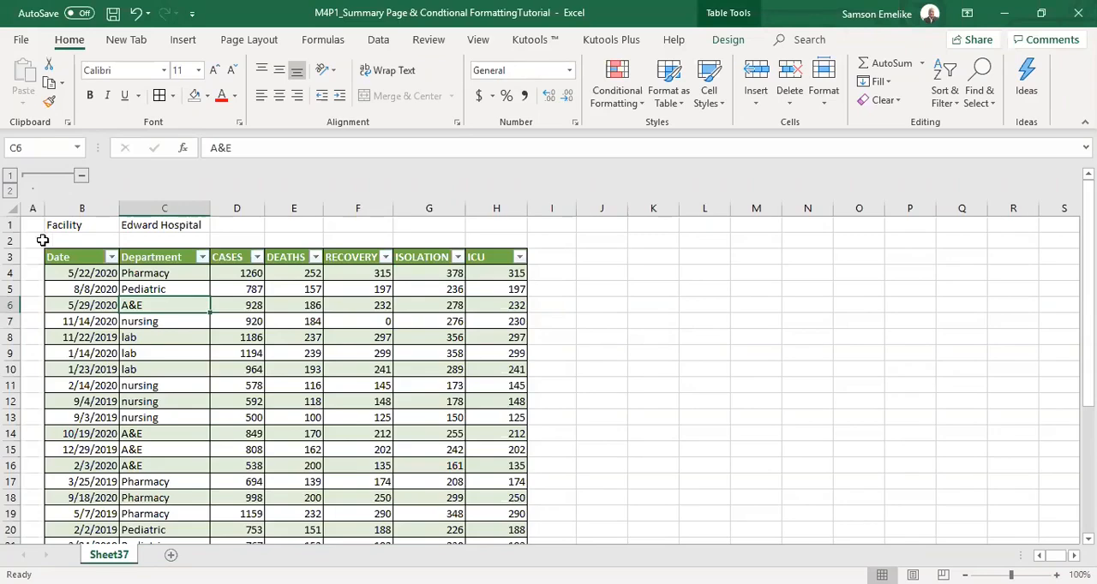
Examine the blank row 2 and columns A and I bordering the table, and the table's rows down to its end.
{"action": "left_click_drag", "start_coordinate": [60, 240], "coordinate": [498, 238]}
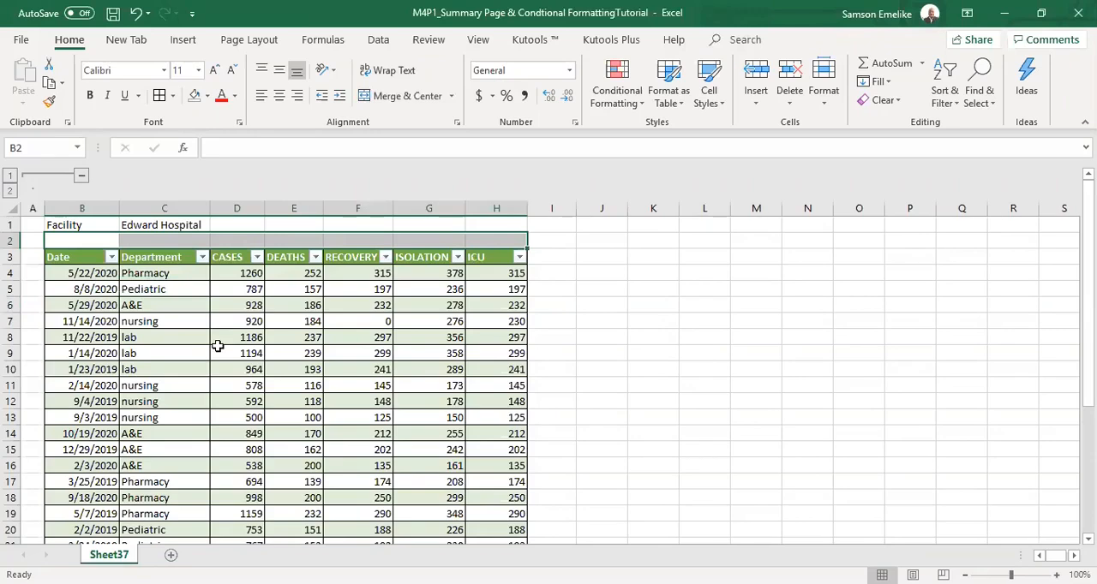
{"action": "left_click", "coordinate": [154, 225]}
{"action": "left_click", "coordinate": [79, 225]}
{"action": "left_click", "coordinate": [185, 224]}
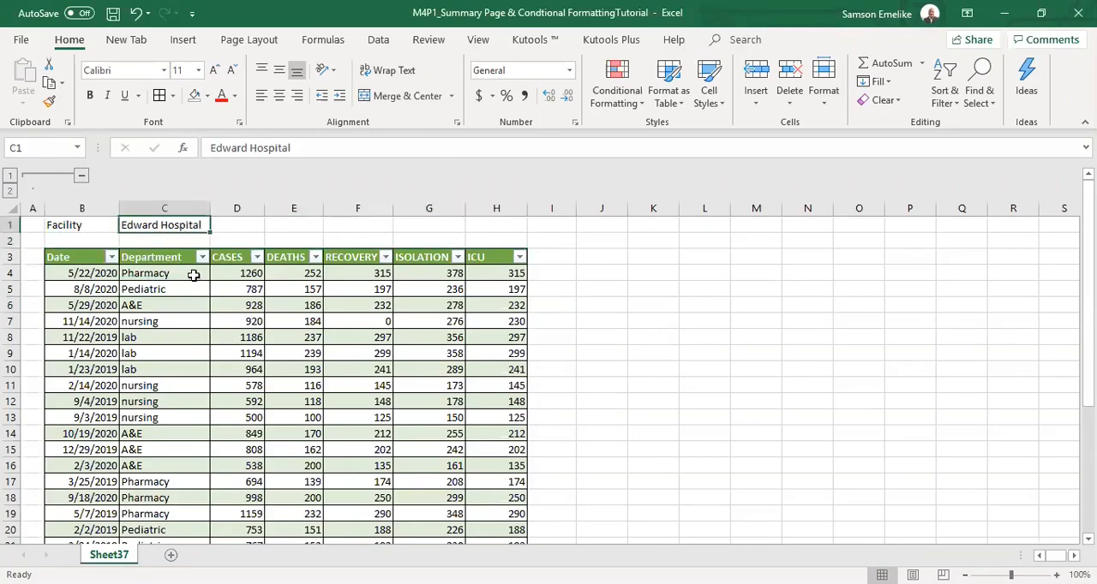
{"action": "left_click", "coordinate": [263, 337]}
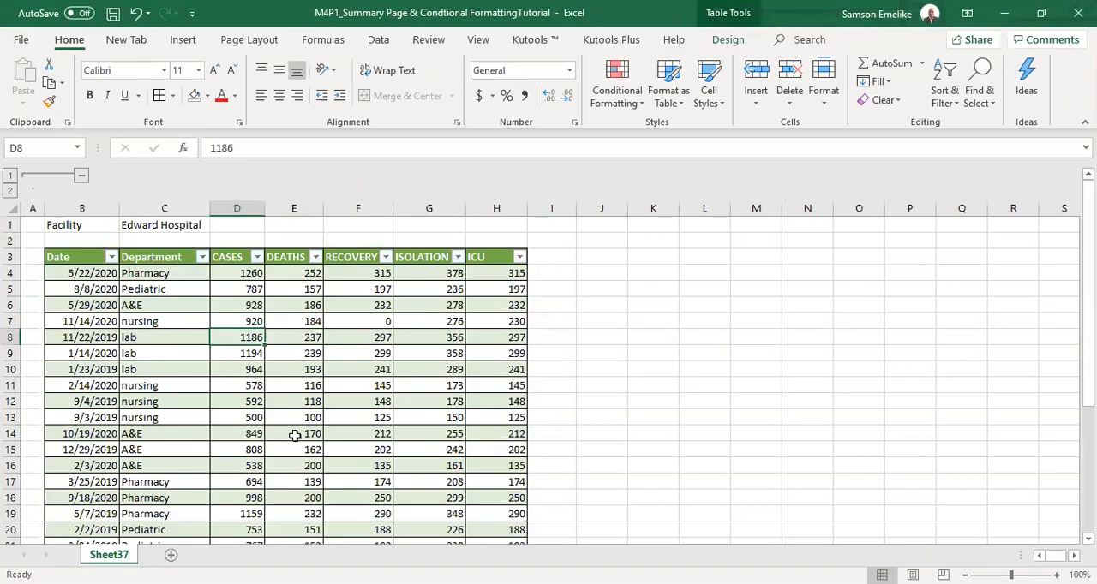
{"action": "left_click", "coordinate": [32, 208]}
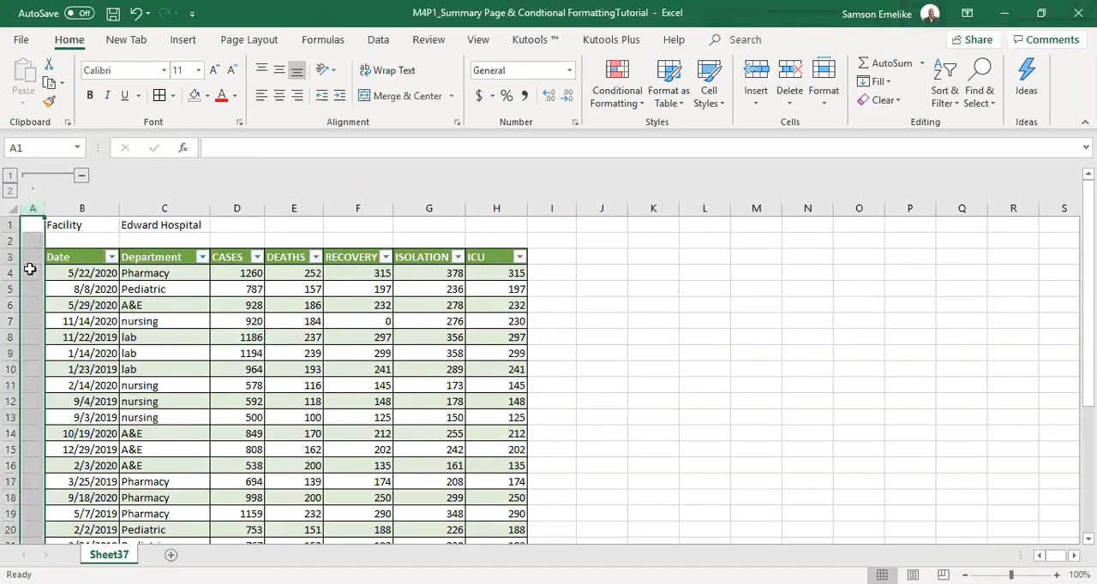
{"action": "left_click", "coordinate": [551, 208]}
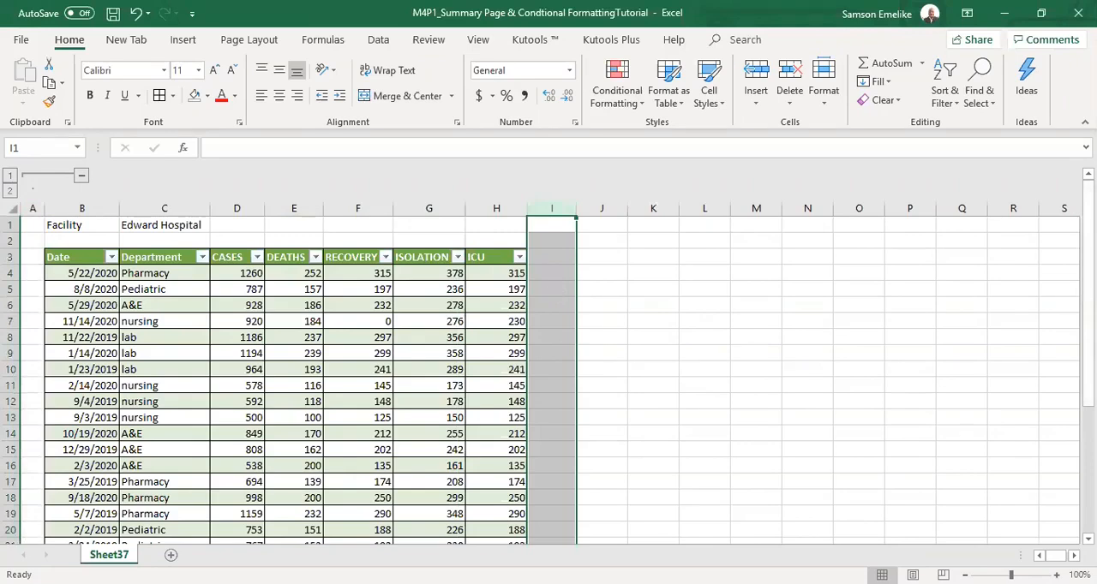
{"action": "scroll", "coordinate": [692, 397], "scroll_direction": "down", "scroll_amount": 1}
{"action": "scroll", "coordinate": [692, 396], "scroll_direction": "down", "scroll_amount": 5}
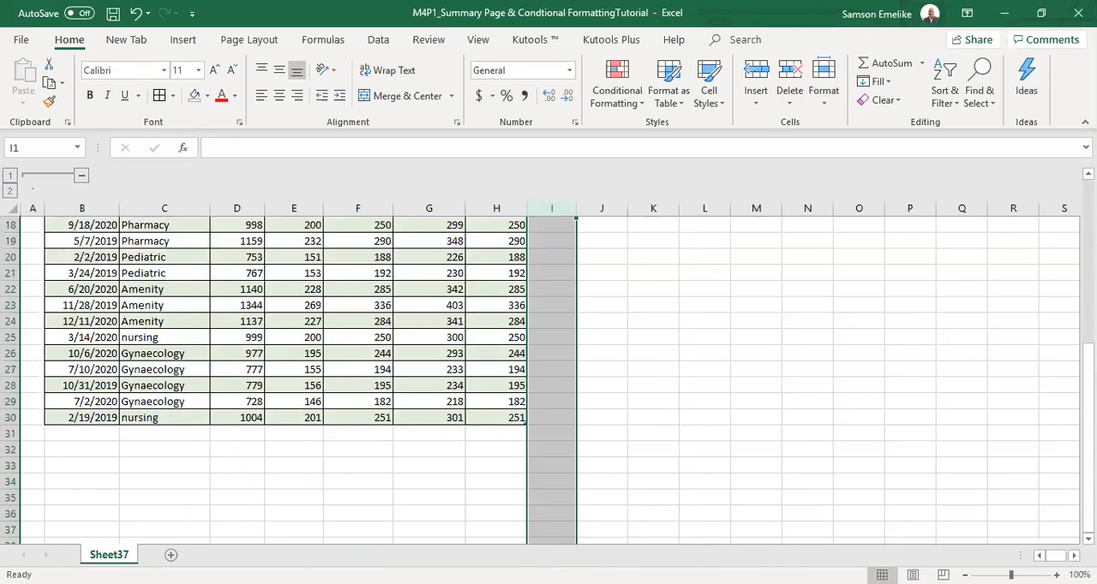
{"action": "scroll", "coordinate": [749, 280], "scroll_direction": "up", "scroll_amount": 6}
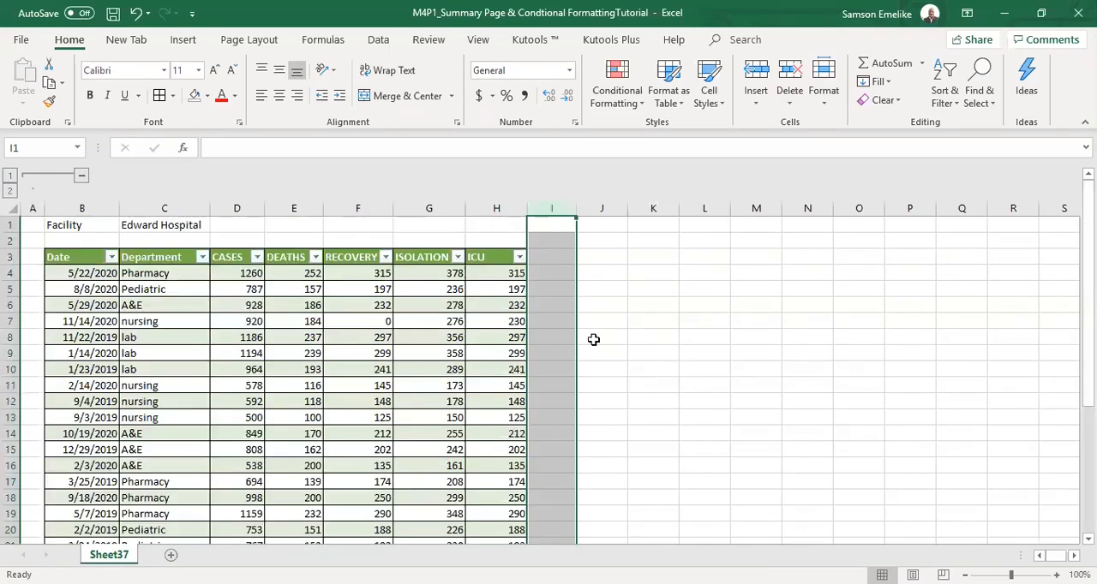
{"action": "left_click", "coordinate": [498, 387]}
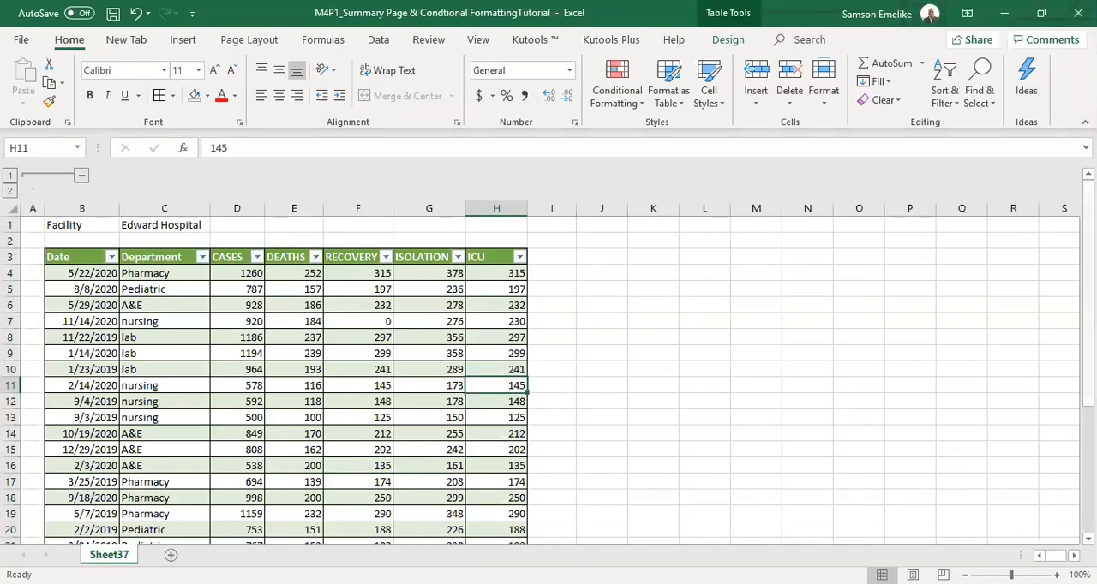
{"action": "left_click_drag", "start_coordinate": [1088, 227], "coordinate": [1089, 352]}
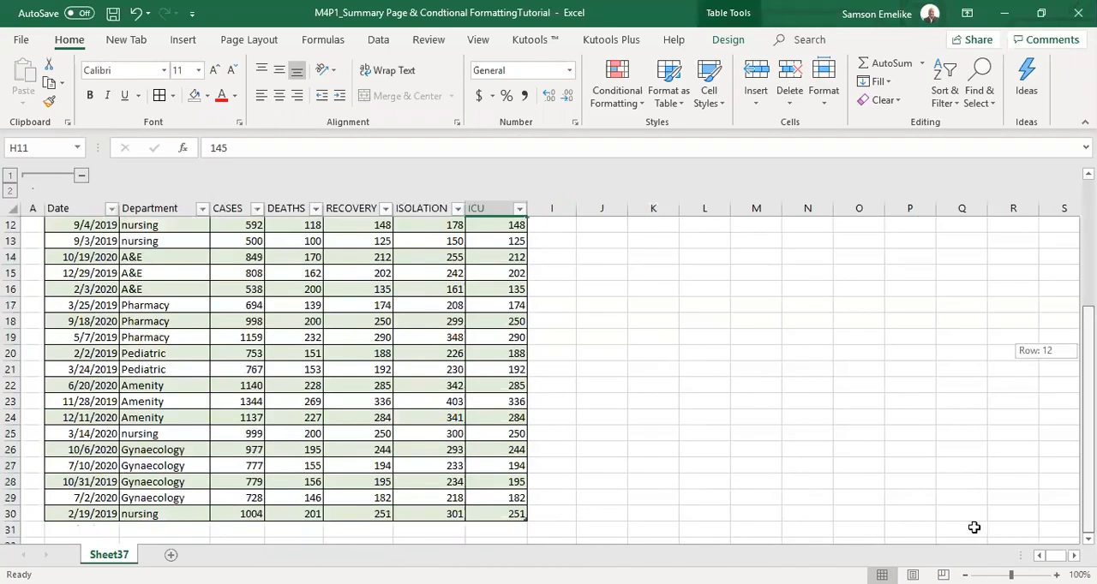
Select the whole hospital data table with its header row, B3:H30, and check the extent of the range.
{"action": "scroll", "coordinate": [197, 428], "scroll_direction": "up", "scroll_amount": 4}
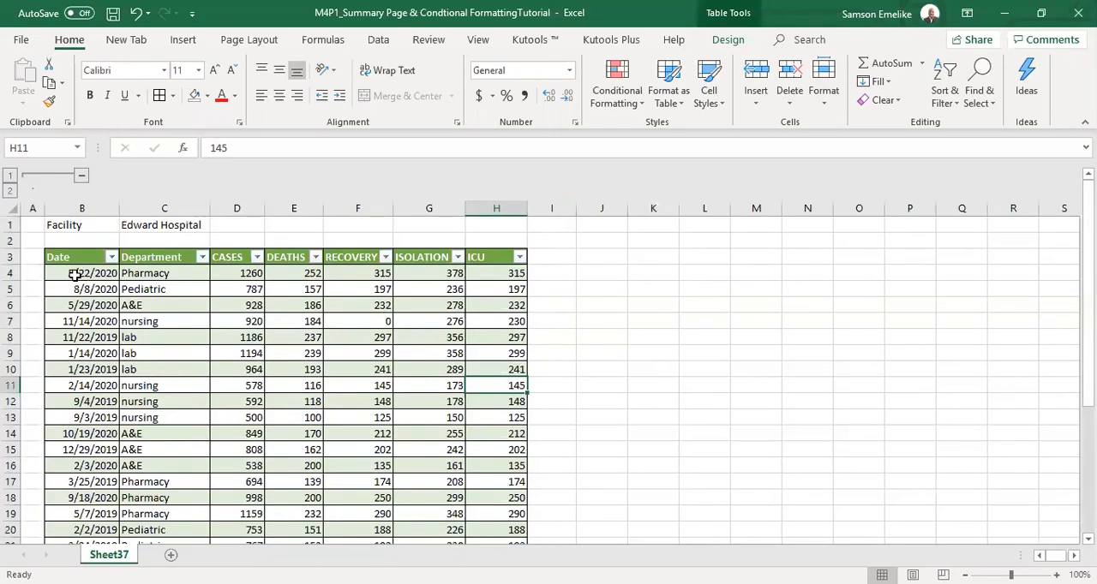
{"action": "left_click_drag", "start_coordinate": [64, 258], "coordinate": [489, 541]}
{"action": "scroll", "coordinate": [553, 311], "scroll_direction": "up", "scroll_amount": 4}
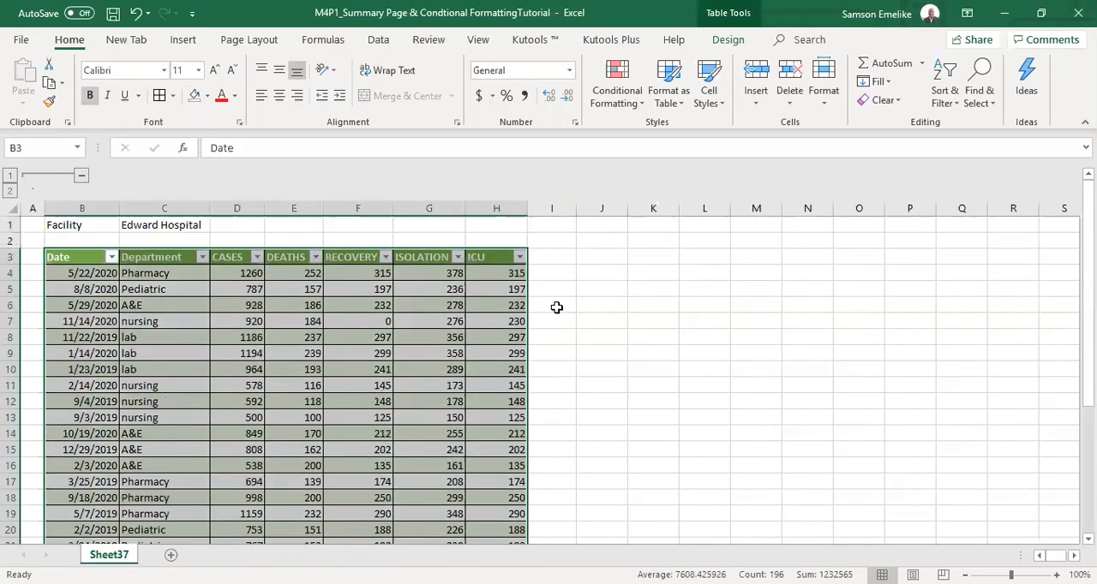
{"action": "scroll", "coordinate": [549, 386], "scroll_direction": "down", "scroll_amount": 17}
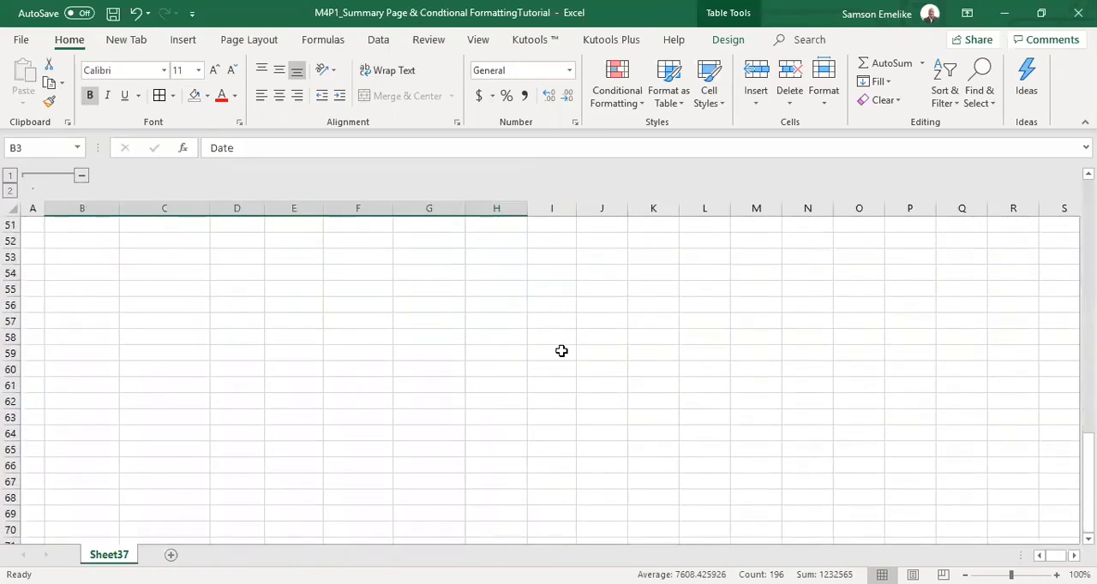
{"action": "scroll", "coordinate": [558, 355], "scroll_direction": "up", "scroll_amount": 17}
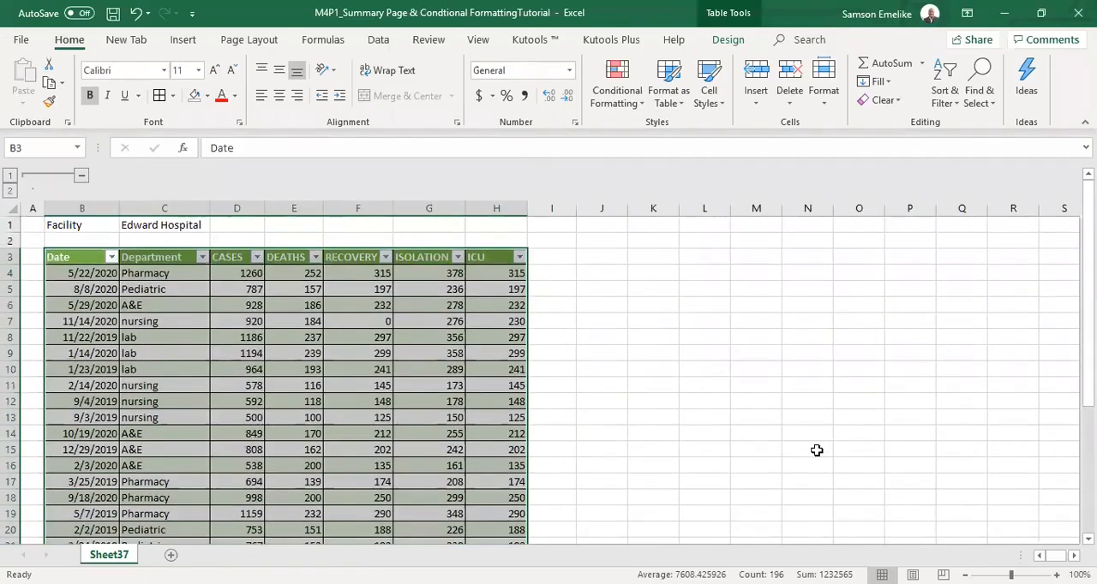
Extend the hospital data table by four blank columns to column L and widen column I.
{"action": "scroll", "coordinate": [806, 463], "scroll_direction": "down", "scroll_amount": 1, "text": "ctrl"}
{"action": "scroll", "coordinate": [548, 368], "scroll_direction": "down", "scroll_amount": 2}
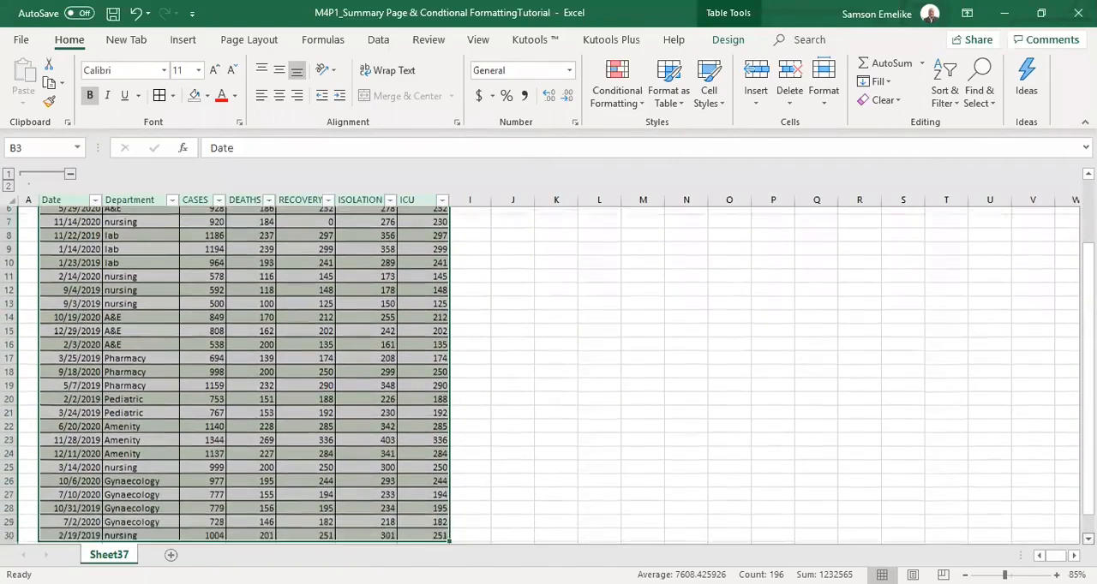
{"action": "left_click_drag", "start_coordinate": [447, 504], "coordinate": [633, 514]}
{"action": "scroll", "coordinate": [517, 326], "scroll_direction": "up", "scroll_amount": 3}
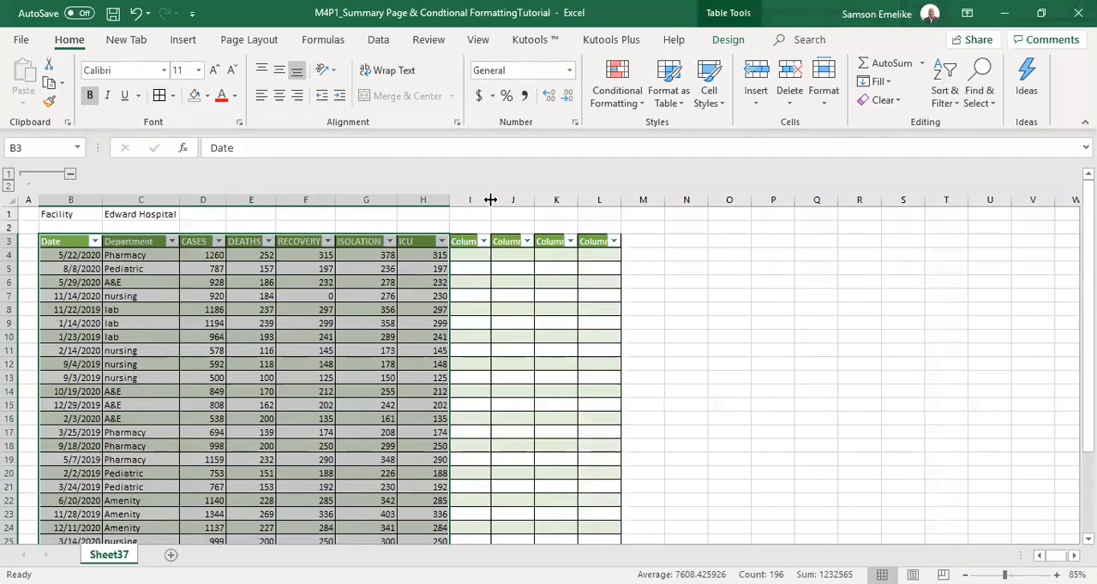
{"action": "left_click_drag", "start_coordinate": [490, 200], "coordinate": [511, 200]}
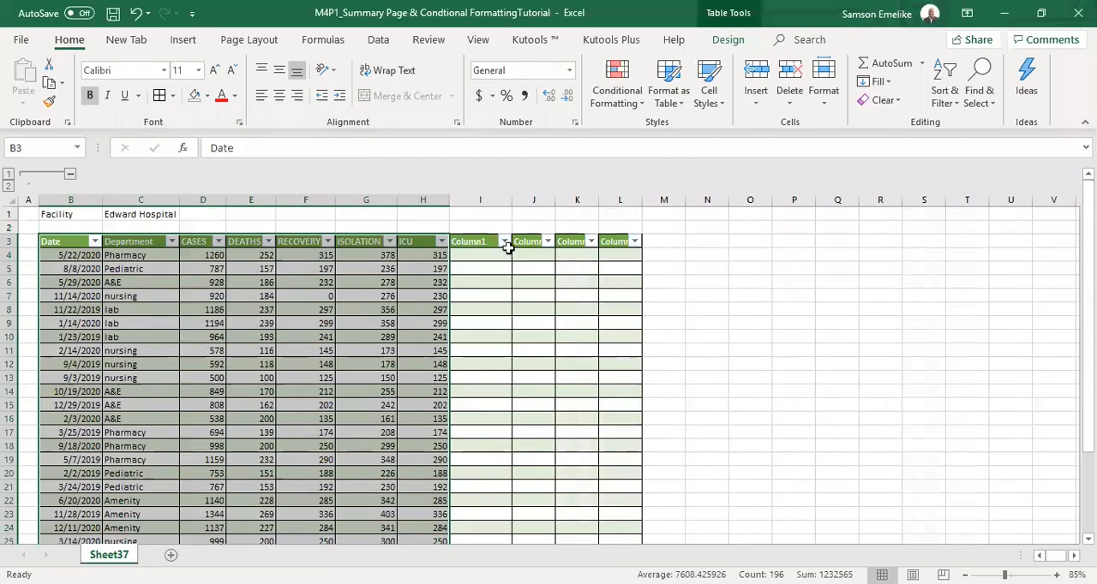
{"action": "left_click", "coordinate": [529, 241]}
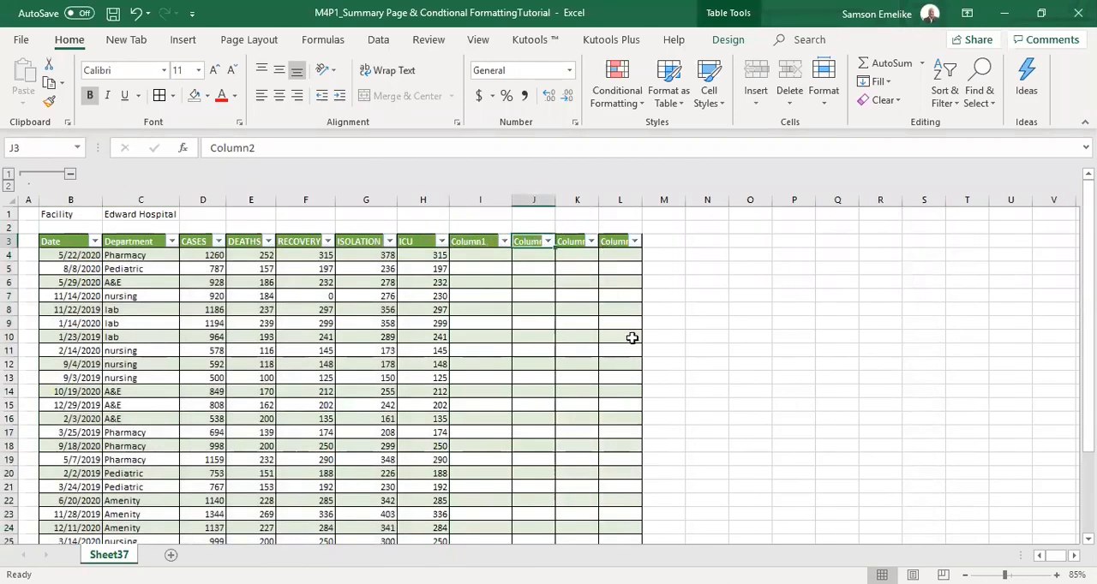
Add two rows beneath the table by entering the dates 12/12/2022 in B31 and 12/12/2021 in B32.
{"action": "left_click_drag", "start_coordinate": [1088, 206], "coordinate": [1089, 257]}
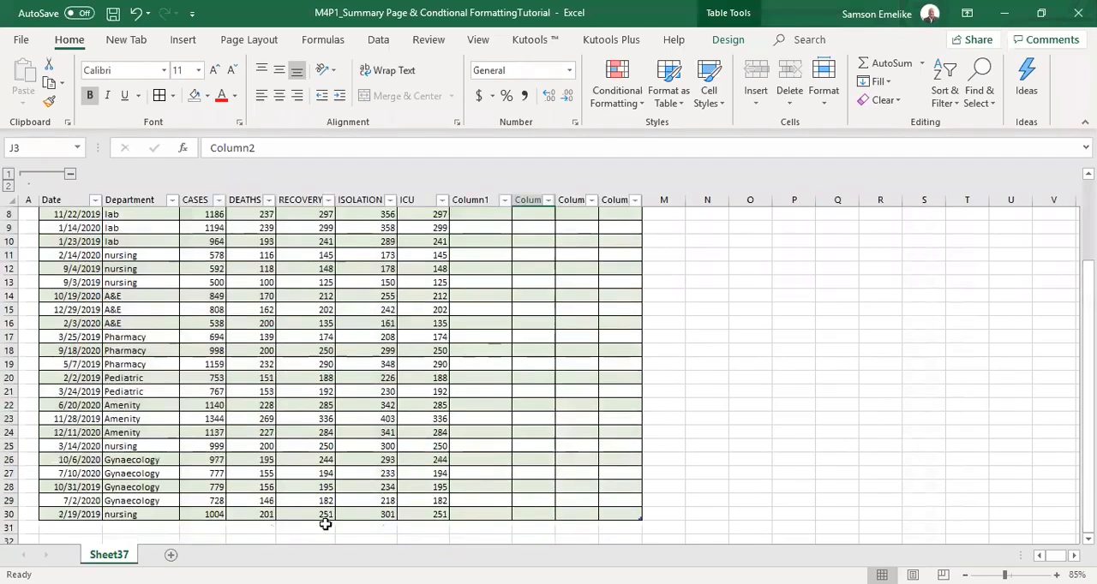
{"action": "left_click", "coordinate": [72, 513]}
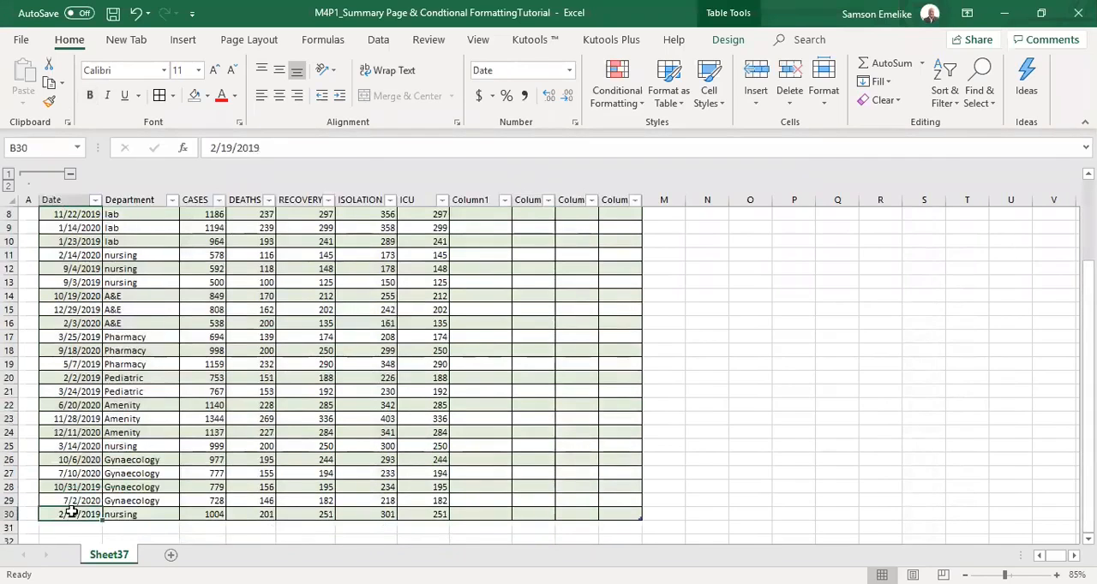
{"action": "key", "text": "Down"}
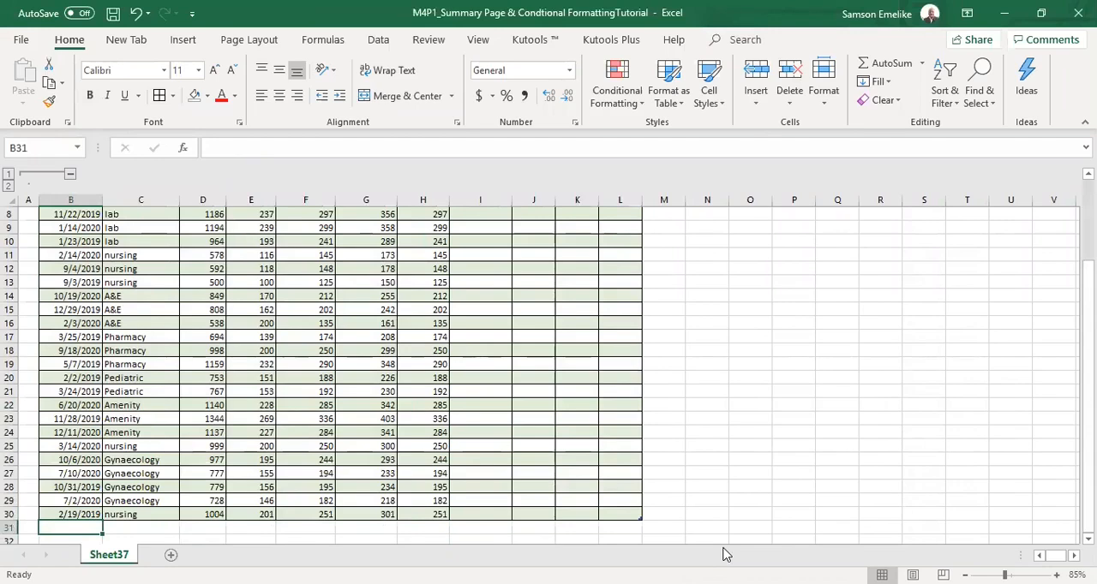
{"action": "type", "text": "12"}
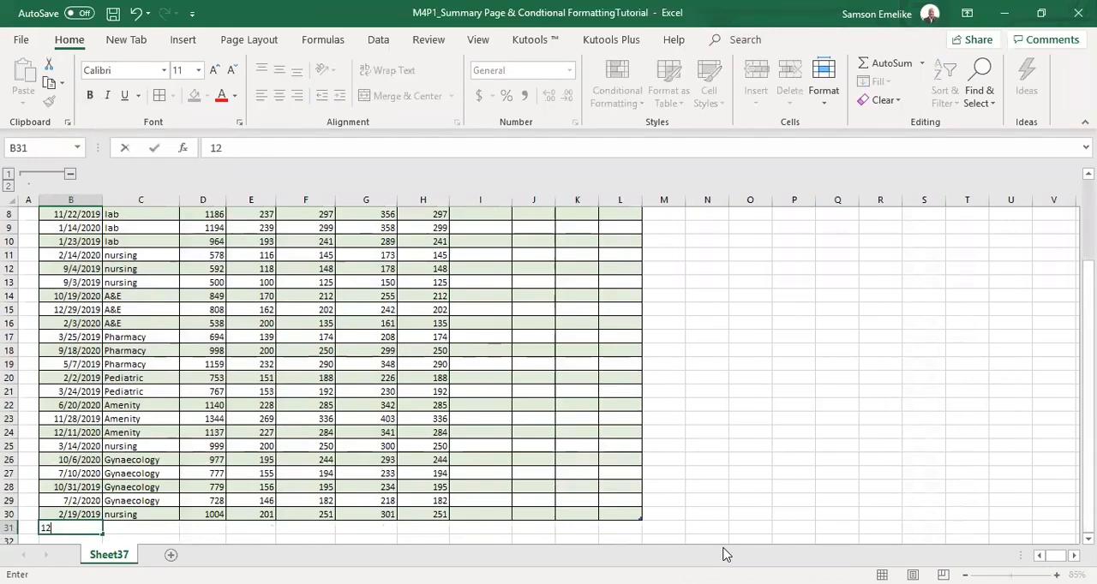
{"action": "type", "text": "/12/2022"}
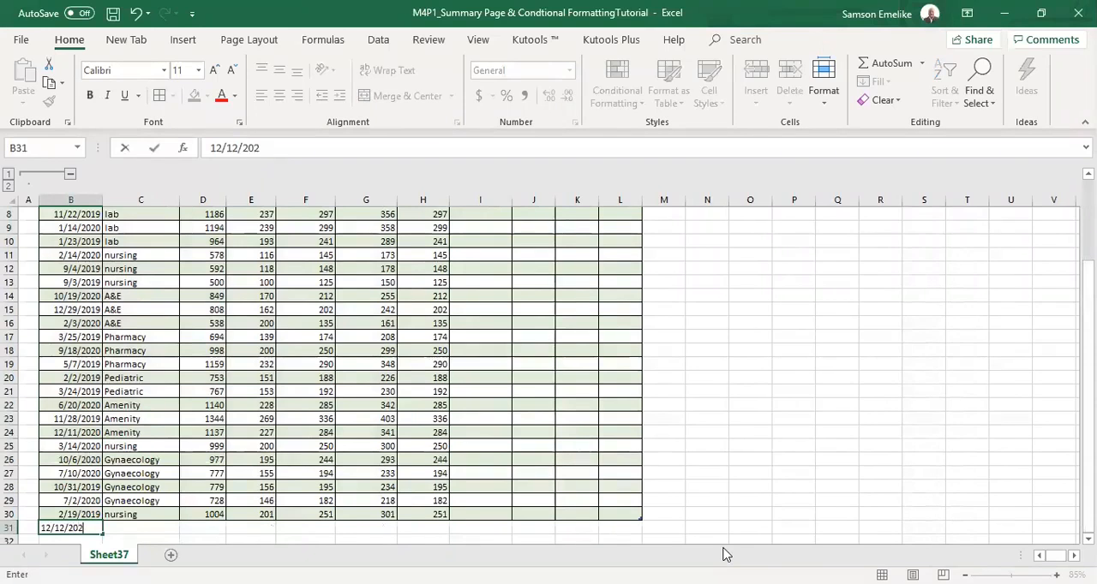
{"action": "key", "text": "Return"}
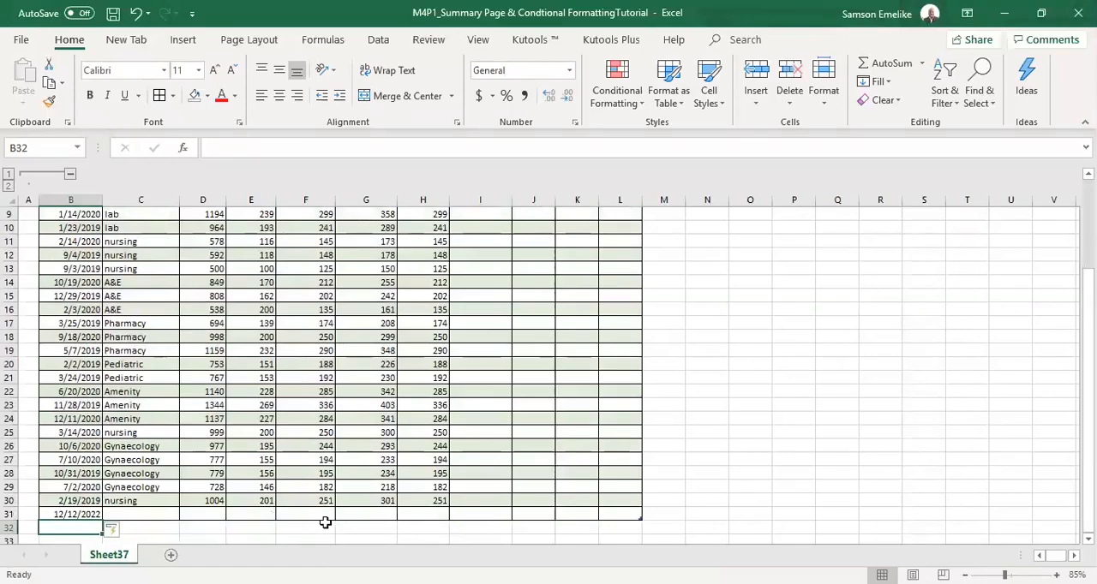
{"action": "type", "text": "12"}
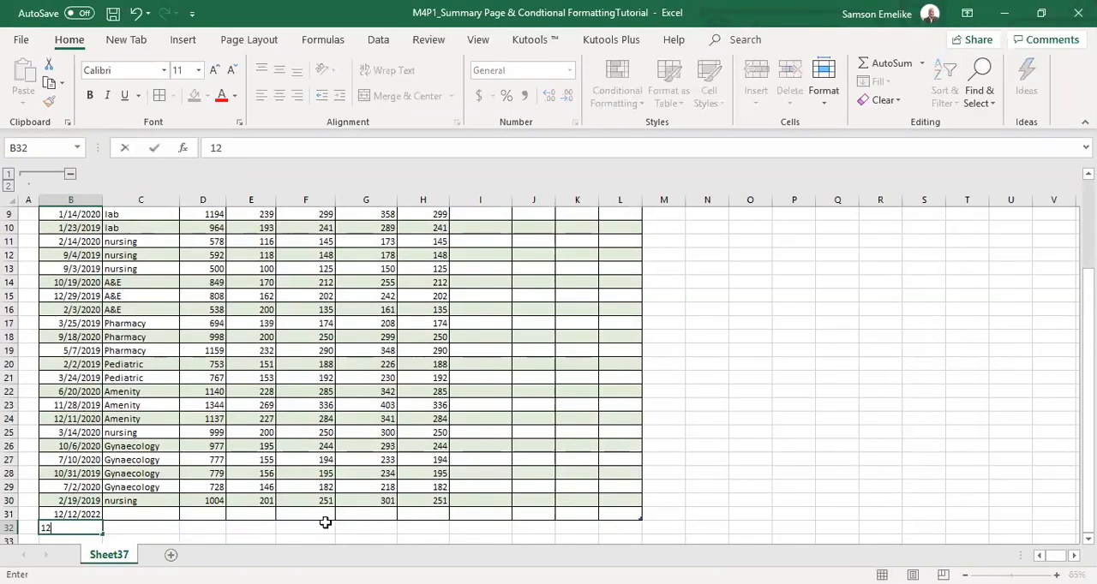
{"action": "type", "text": "/12/2021"}
{"action": "key", "text": "Return"}
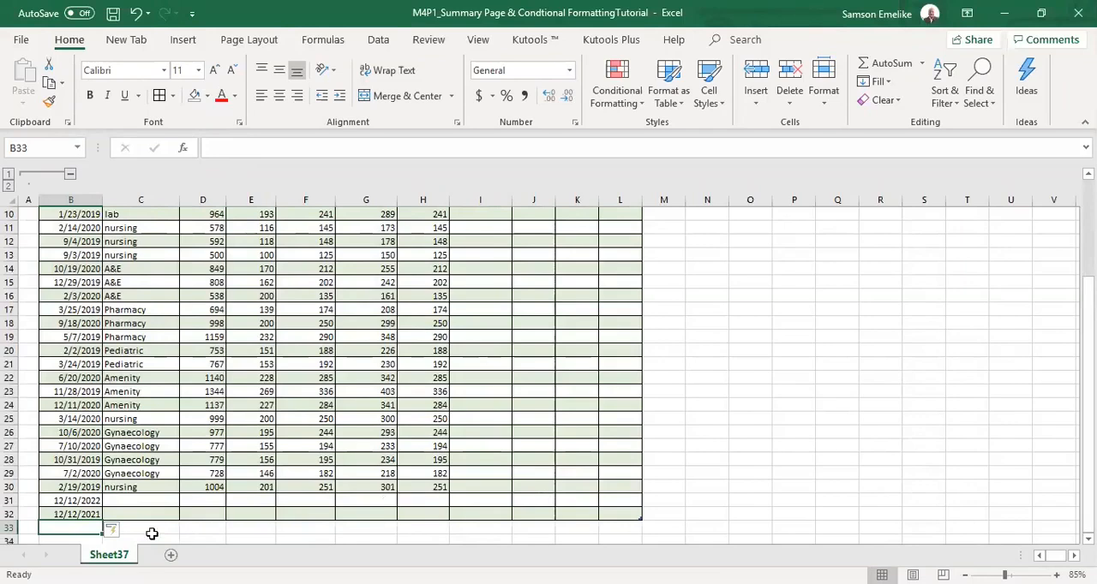
Delete rows 31 and 32, which hold only the two added dates.
{"action": "left_click", "coordinate": [8, 512]}
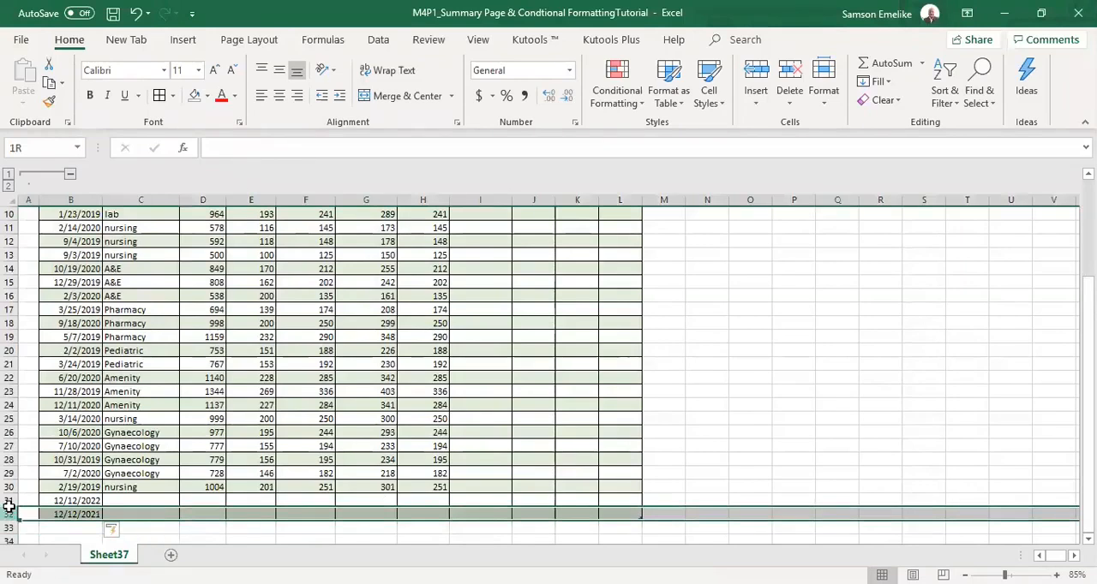
{"action": "right_click", "coordinate": [8, 511]}
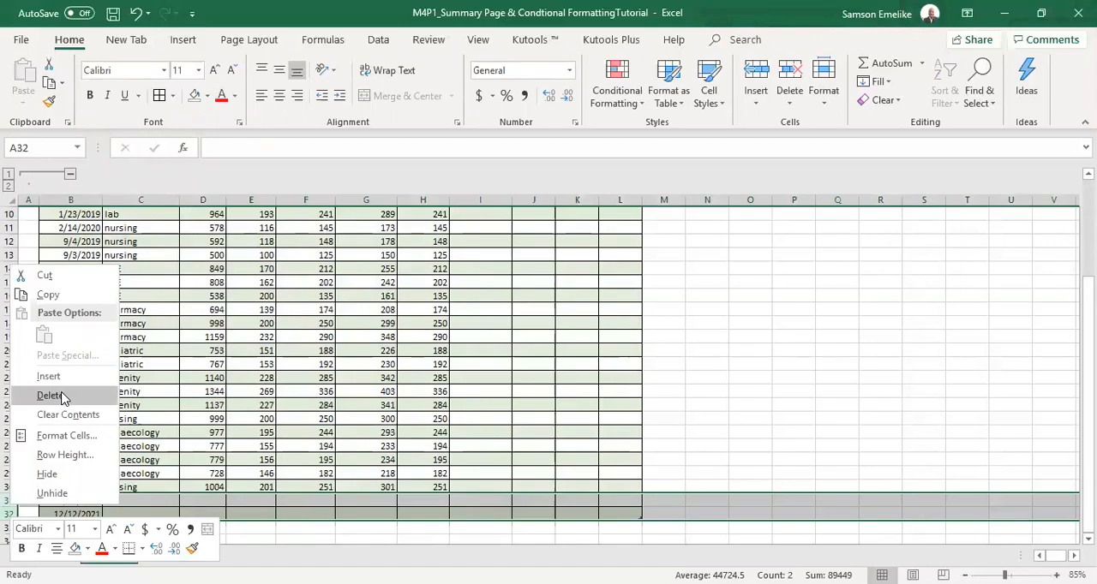
{"action": "left_click", "coordinate": [53, 394]}
Delete the blank table columns I to L next to the ICU column.
{"action": "scroll", "coordinate": [648, 402], "scroll_direction": "up", "scroll_amount": 3}
{"action": "left_click_drag", "start_coordinate": [482, 199], "coordinate": [615, 197]}
{"action": "right_click", "coordinate": [615, 198]}
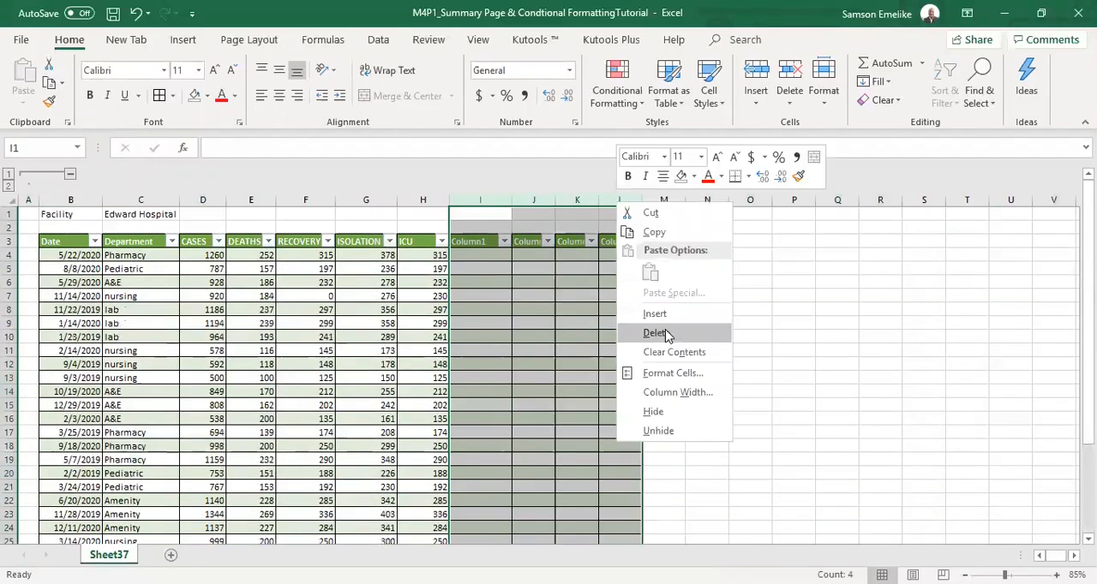
{"action": "left_click", "coordinate": [667, 334]}
{"action": "left_click", "coordinate": [772, 367]}
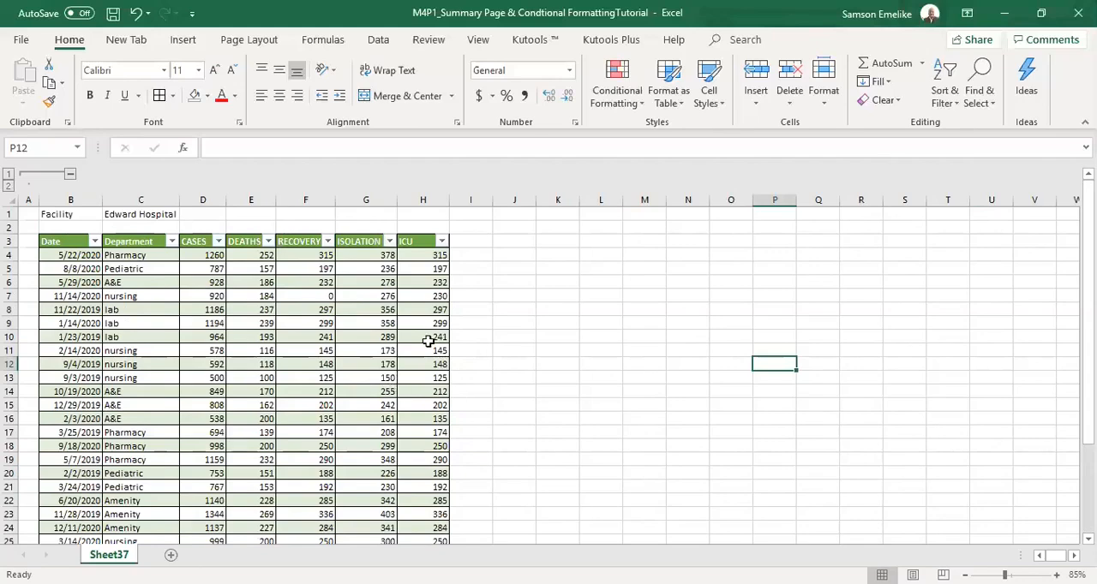
Create a PivotTable from the hospital data table, Table2, on a new worksheet.
{"action": "left_click", "coordinate": [266, 351]}
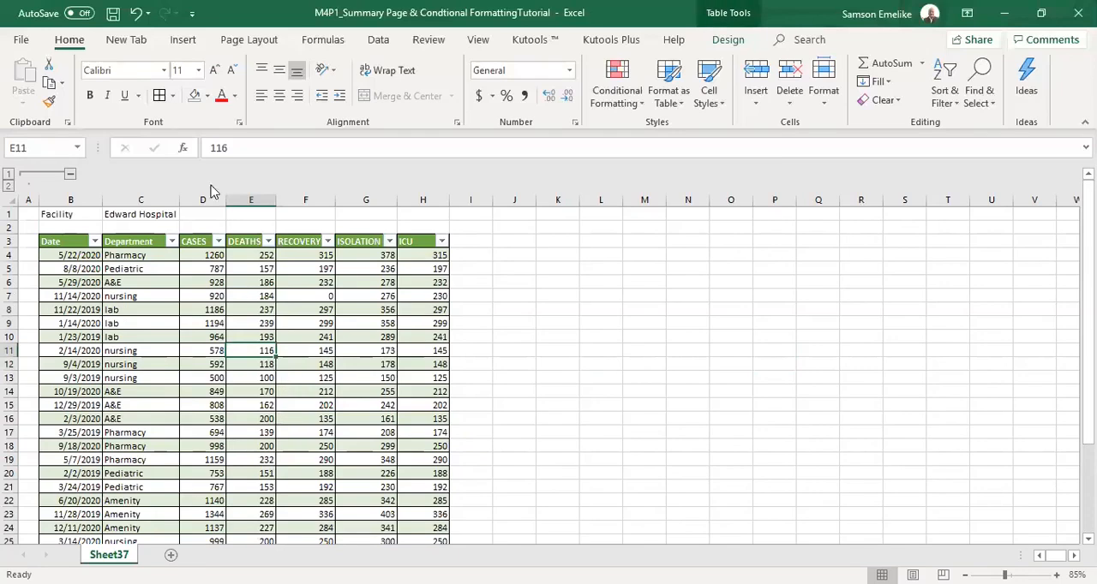
{"action": "left_click", "coordinate": [191, 47]}
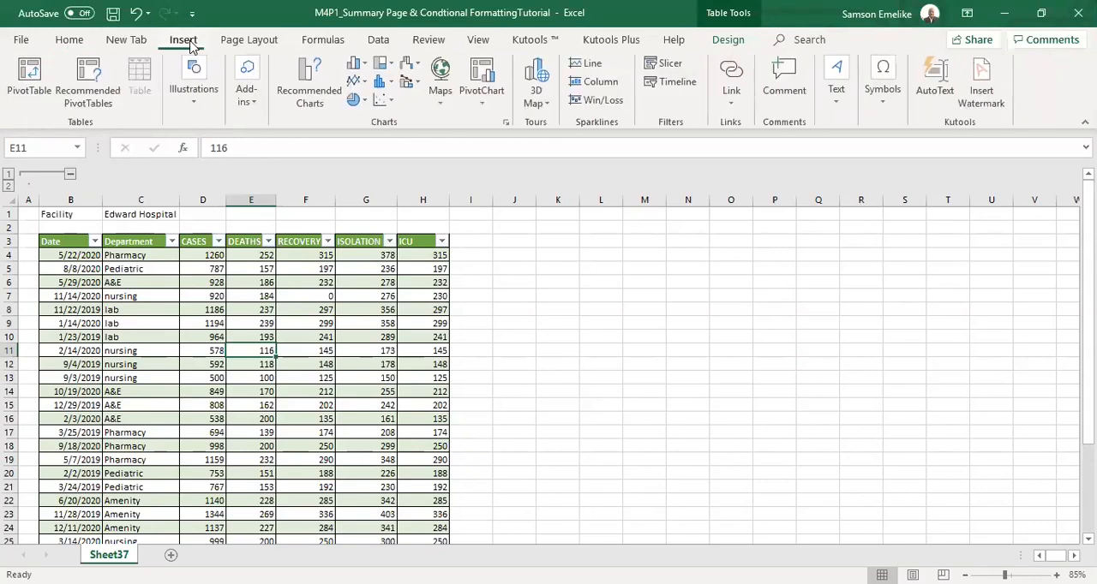
{"action": "left_click", "coordinate": [30, 85]}
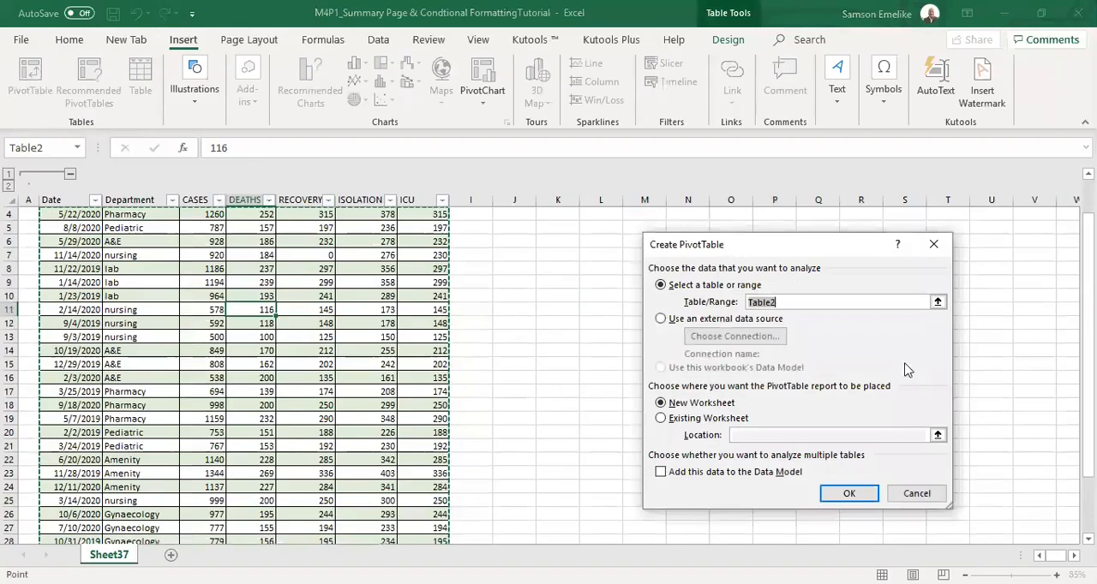
{"action": "left_click_drag", "start_coordinate": [1088, 315], "coordinate": [1088, 283]}
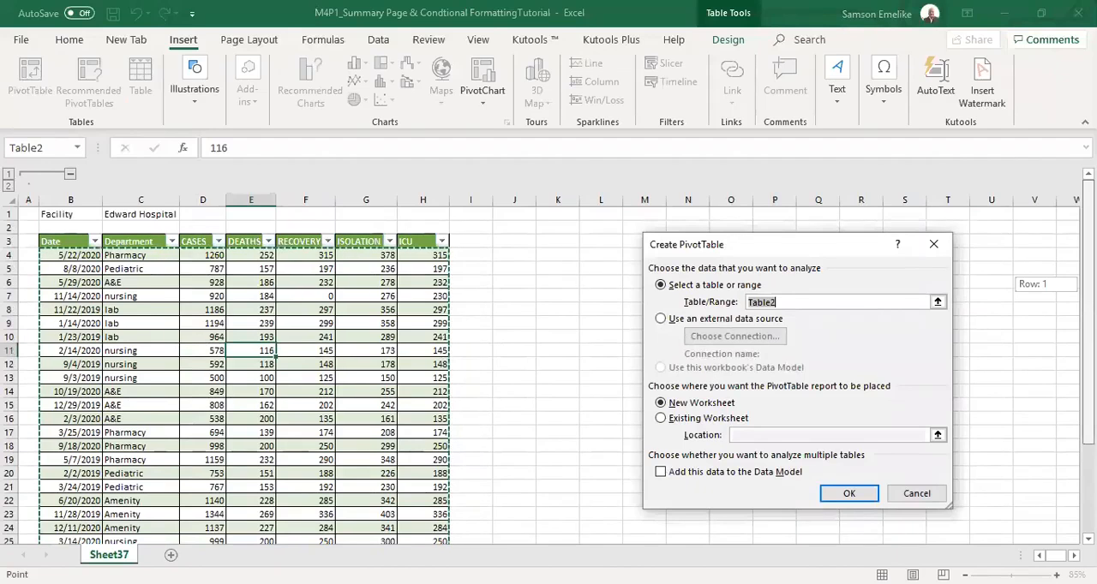
{"action": "left_click_drag", "start_coordinate": [1089, 283], "coordinate": [1088, 331]}
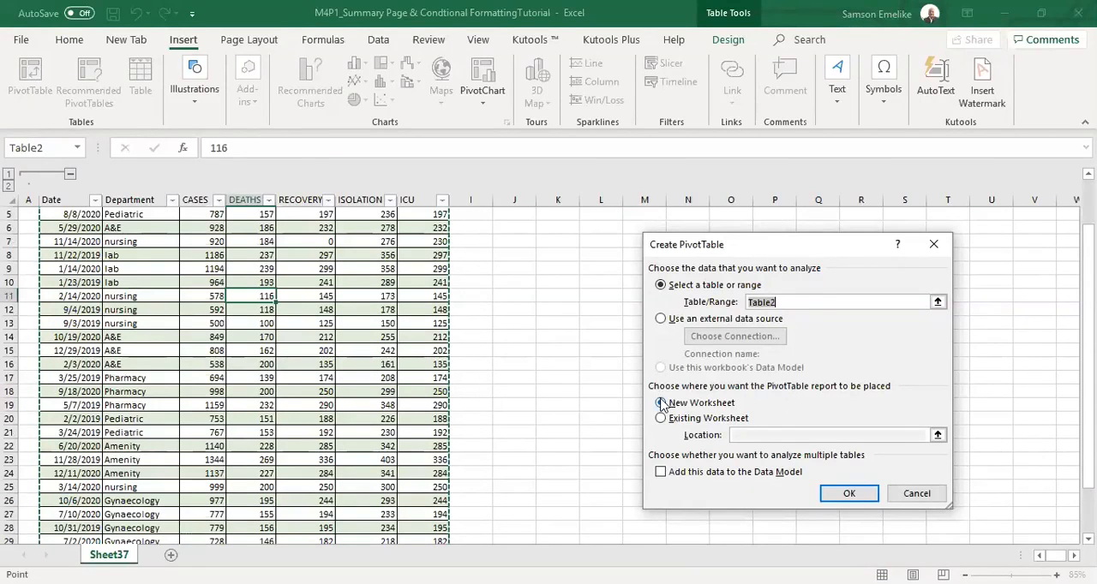
{"action": "left_click", "coordinate": [847, 495]}
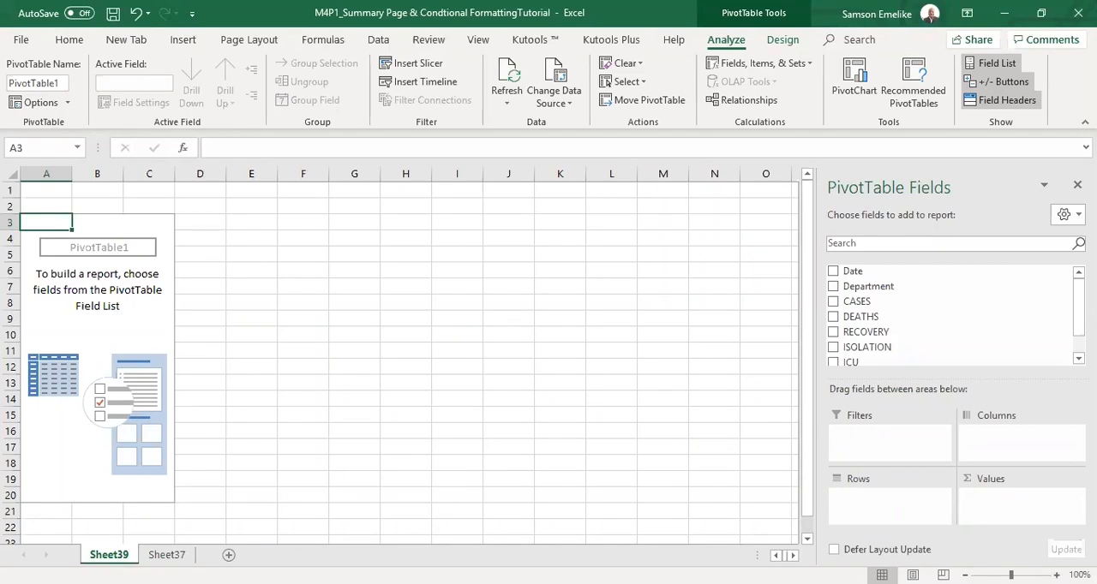
Compare the empty PivotTable on Sheet39 with its source data on Sheet37.
{"action": "left_click", "coordinate": [166, 555]}
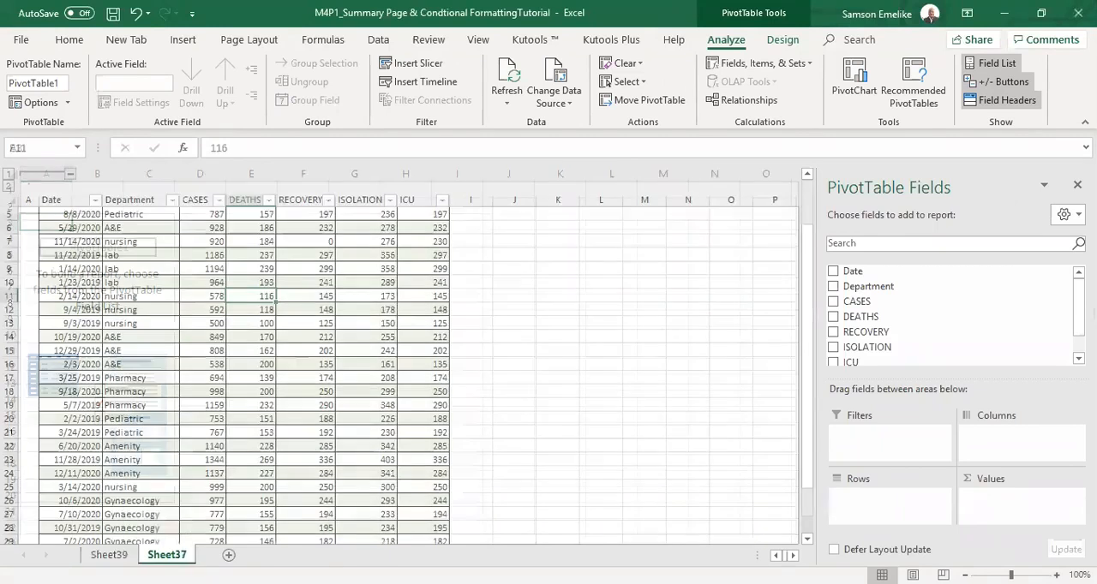
{"action": "left_click", "coordinate": [108, 554]}
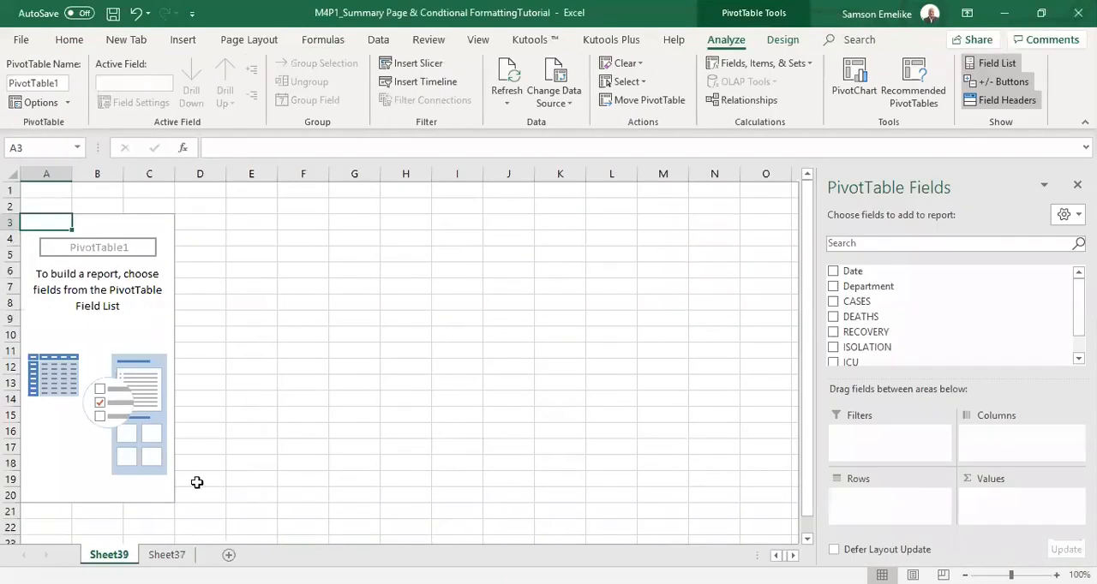
{"action": "left_click", "coordinate": [166, 554]}
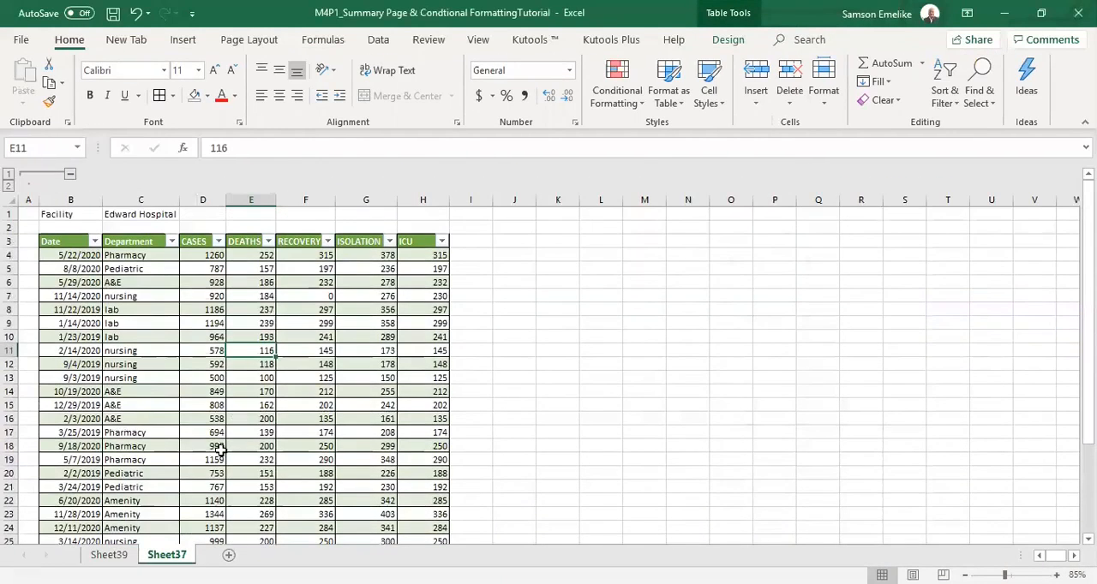
{"action": "left_click", "coordinate": [109, 555]}
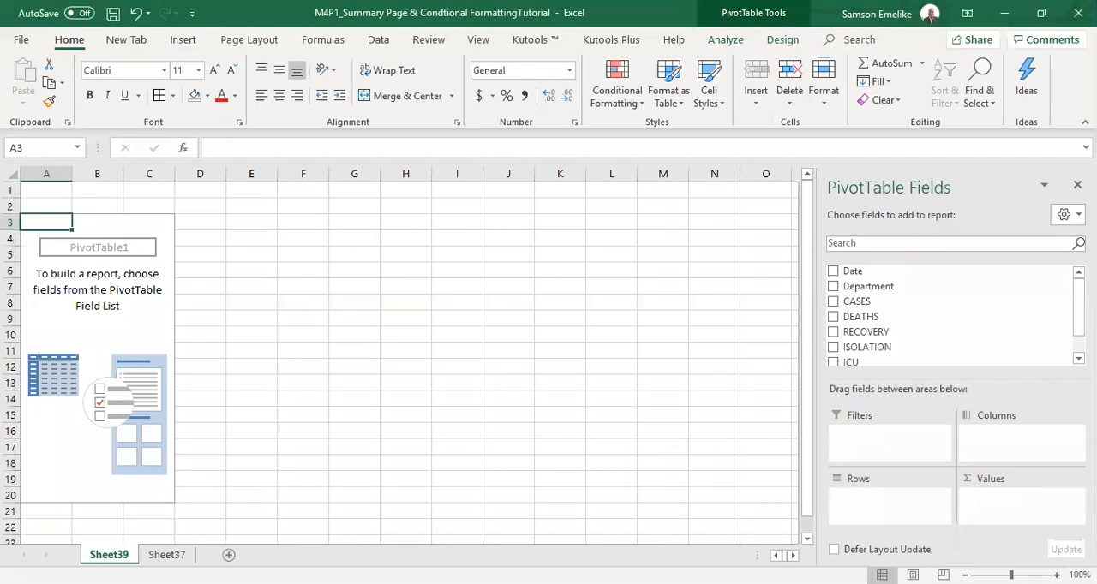
Delete the worksheet Sheet39 together with its empty PivotTable.
{"action": "right_click", "coordinate": [112, 555]}
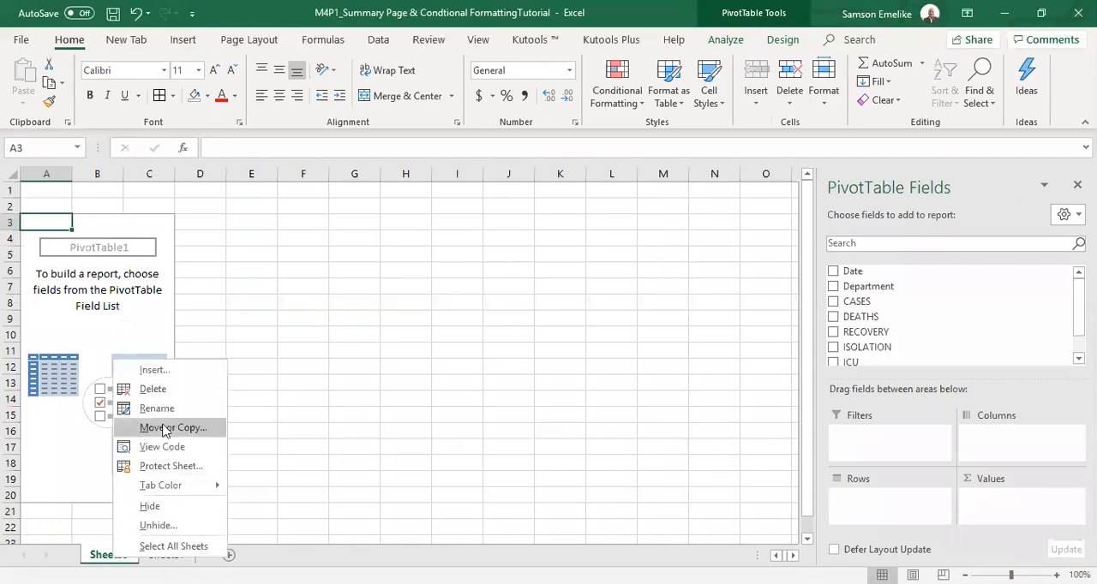
{"action": "left_click", "coordinate": [154, 389]}
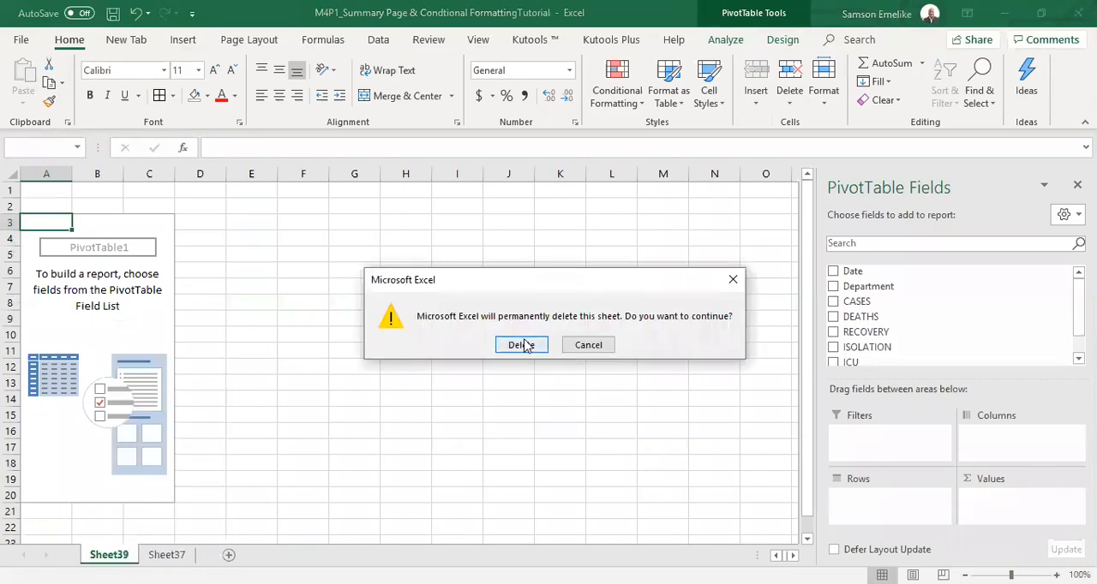
{"action": "left_click", "coordinate": [522, 345]}
Create a PivotTable from the Edward Hospital table, Table2, on a new worksheet.
{"action": "left_click", "coordinate": [214, 339]}
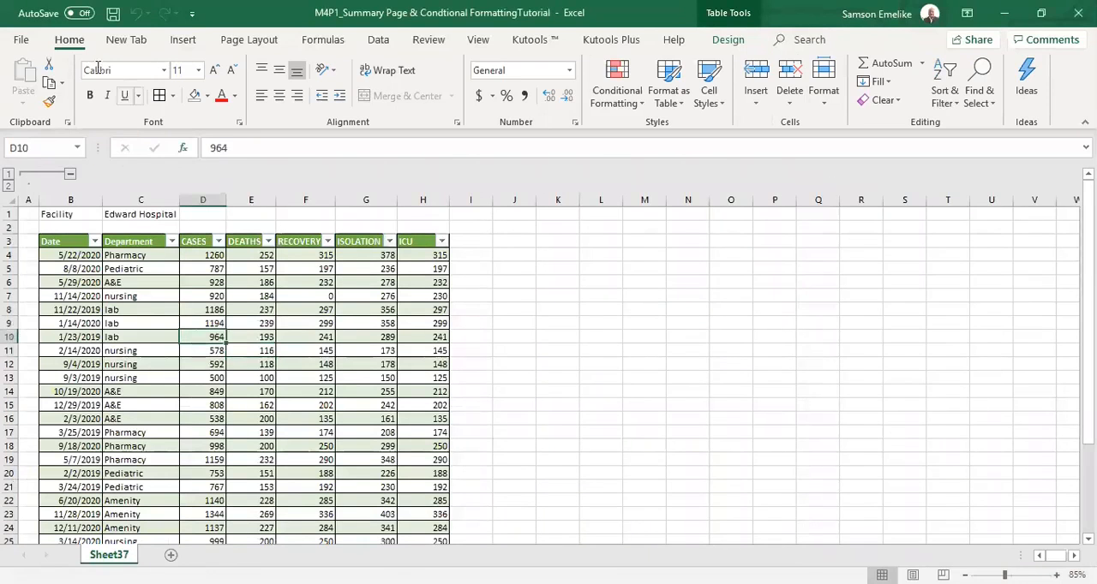
{"action": "left_click", "coordinate": [183, 41]}
{"action": "left_click", "coordinate": [31, 82]}
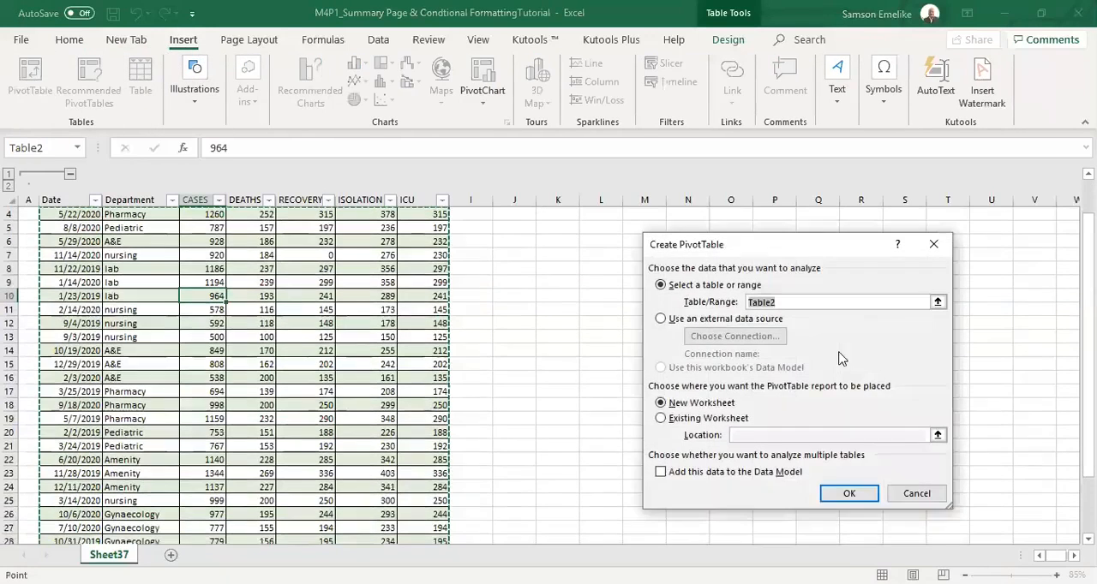
{"action": "scroll", "coordinate": [369, 316], "scroll_direction": "up", "scroll_amount": 1}
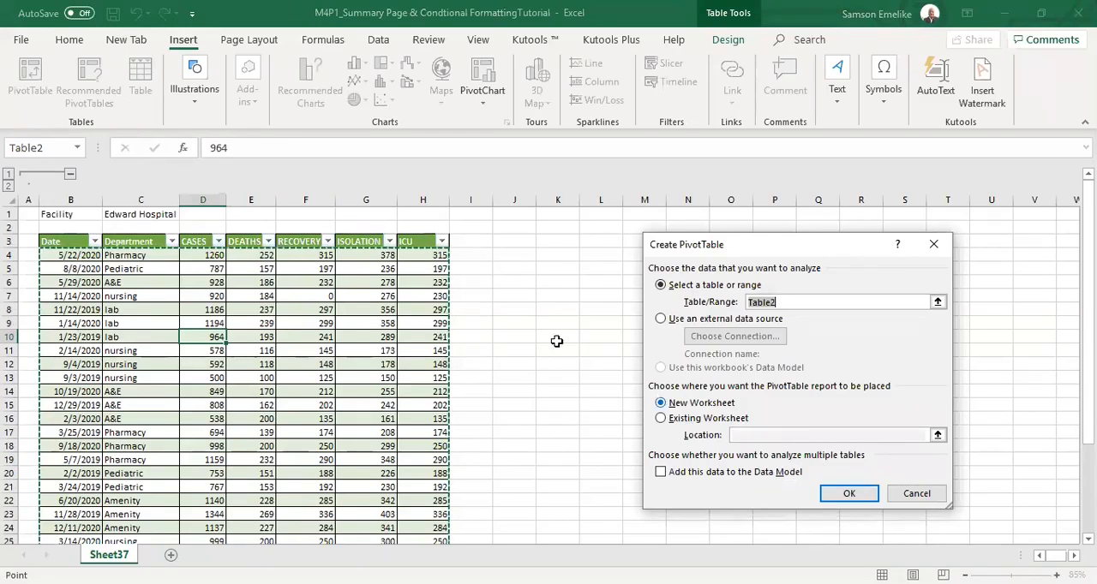
{"action": "left_click", "coordinate": [851, 495]}
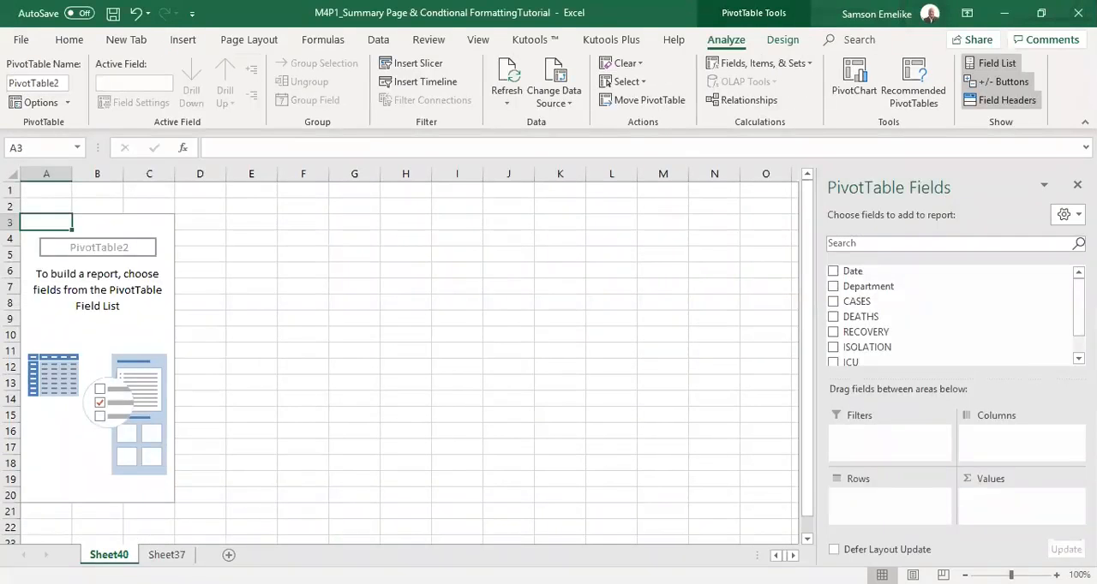
Rename the new PivotTable worksheet as PivatTable.
{"action": "double_click", "coordinate": [102, 556]}
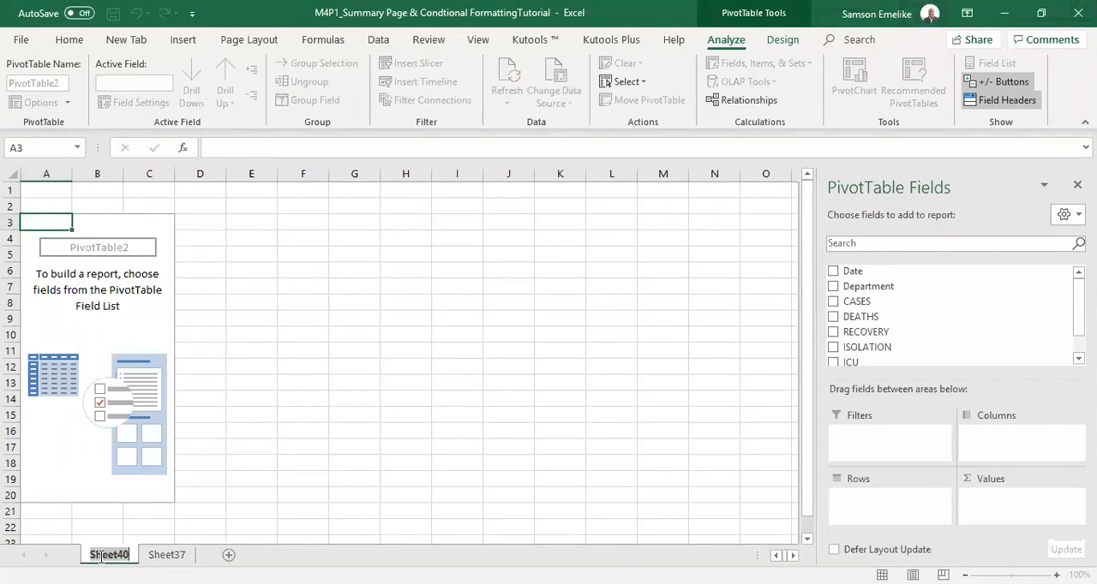
{"action": "type", "text": "Pi"}
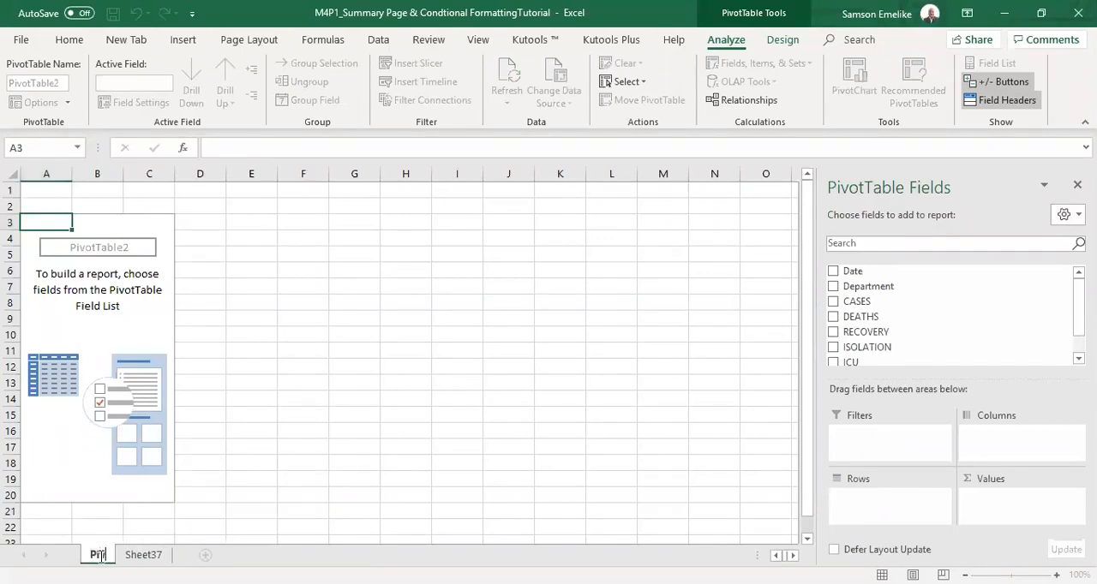
{"action": "type", "text": "votTable"}
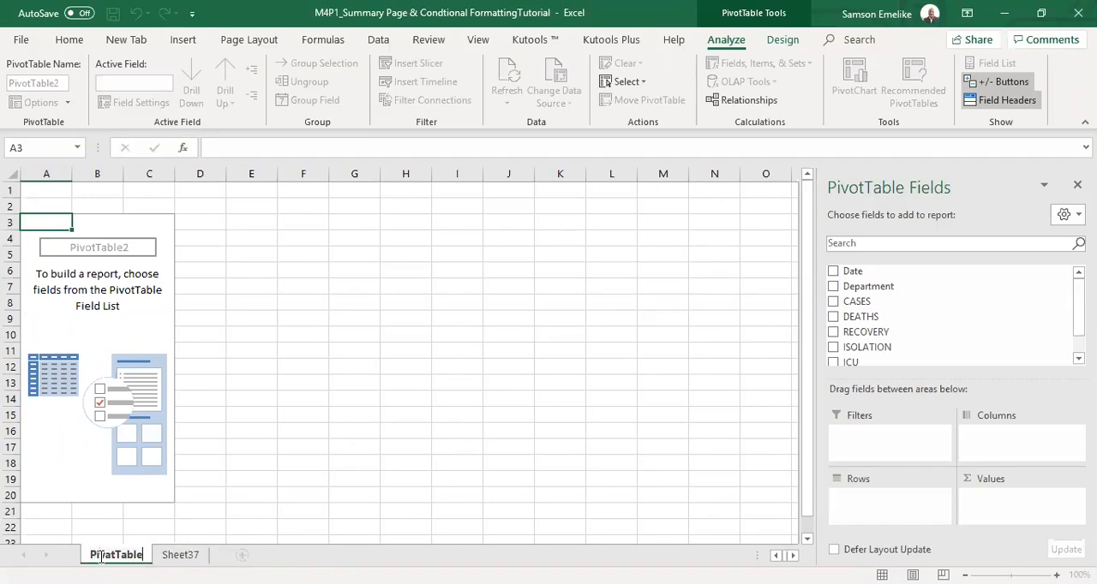
{"action": "key", "text": "Return"}
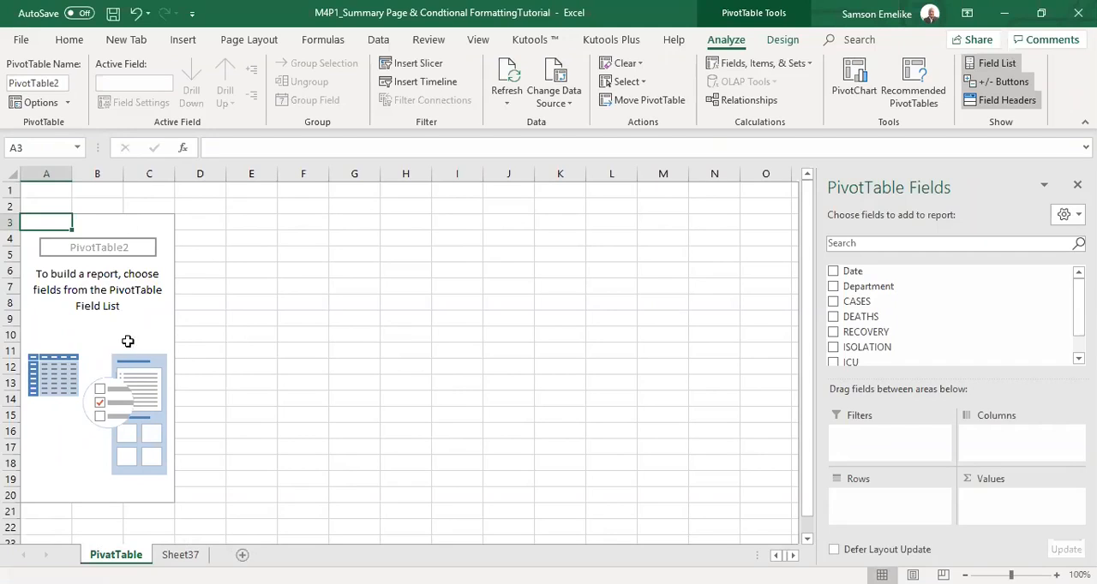
Reselect the empty PivotTable, float its PivotTable Fields pane over the worksheet and dock the pane again.
{"action": "left_click", "coordinate": [365, 223]}
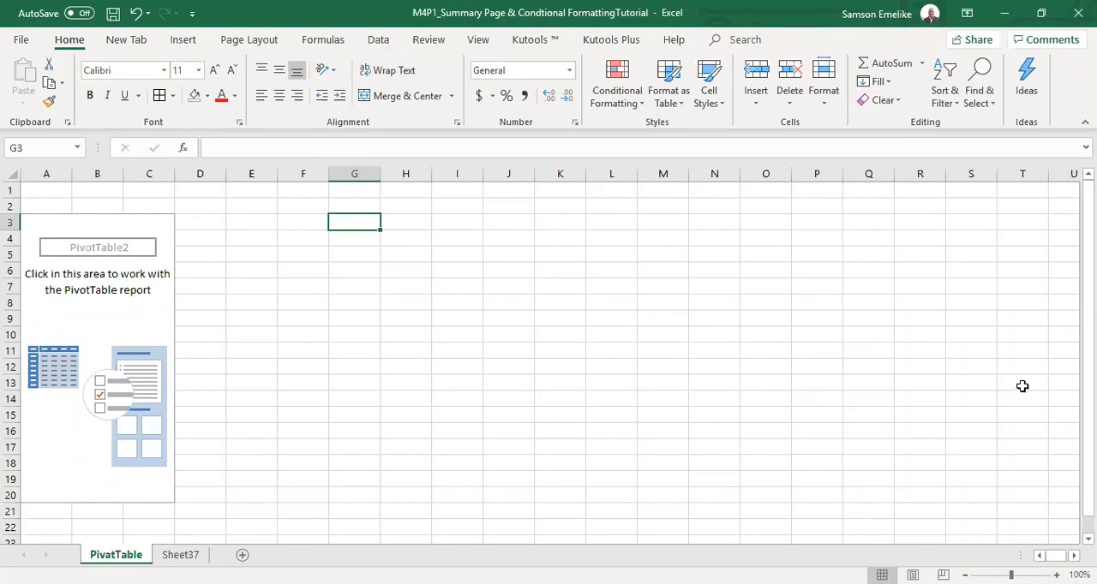
{"action": "left_click", "coordinate": [36, 225]}
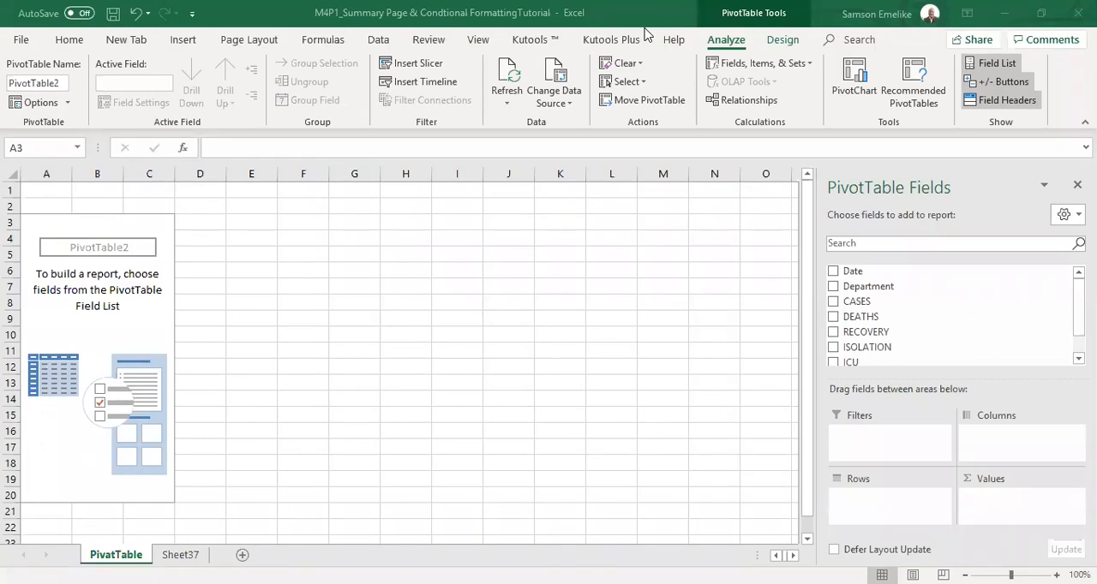
{"action": "left_click", "coordinate": [268, 386]}
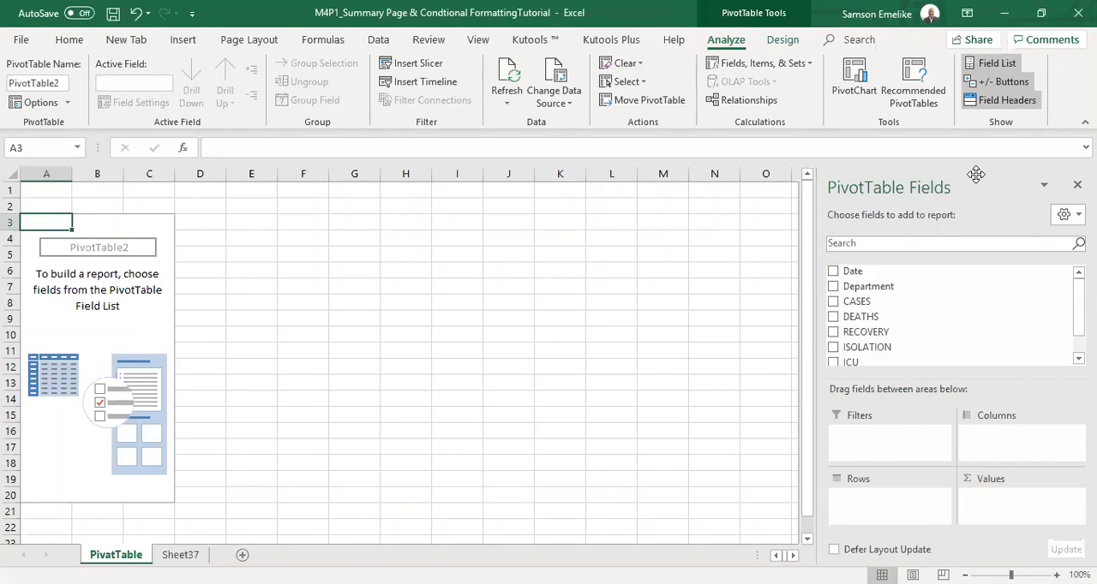
{"action": "left_click_drag", "start_coordinate": [976, 174], "coordinate": [369, 215]}
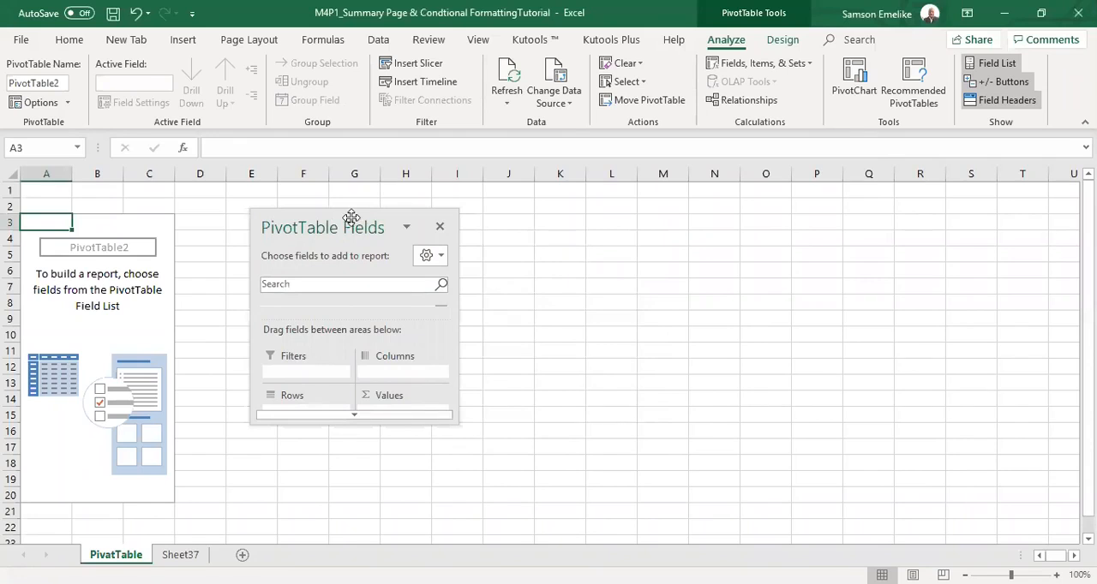
{"action": "left_click_drag", "start_coordinate": [356, 215], "coordinate": [1094, 223]}
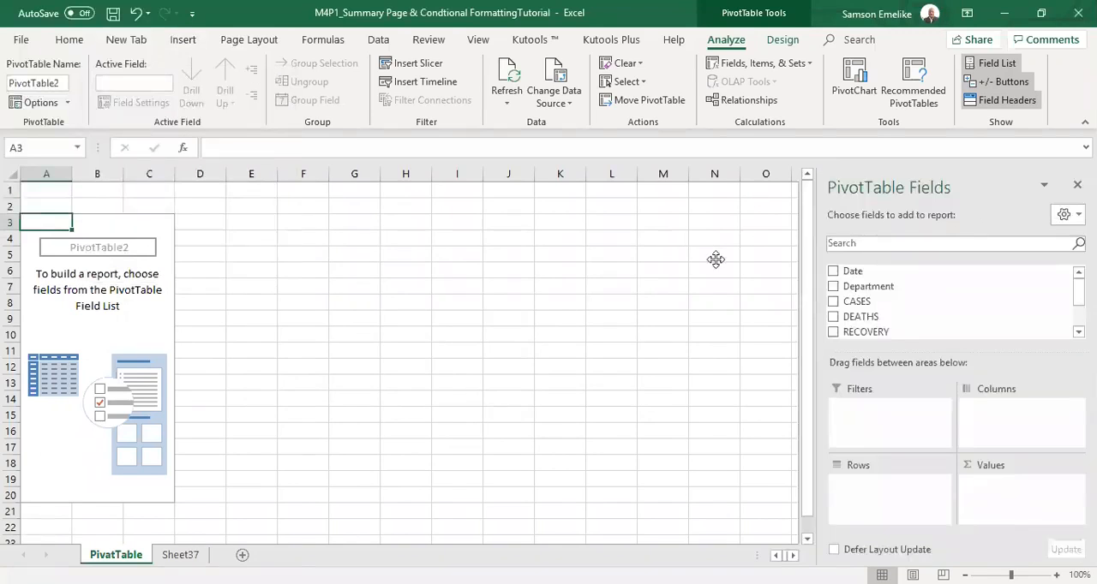
{"action": "left_click_drag", "start_coordinate": [971, 180], "coordinate": [1091, 225]}
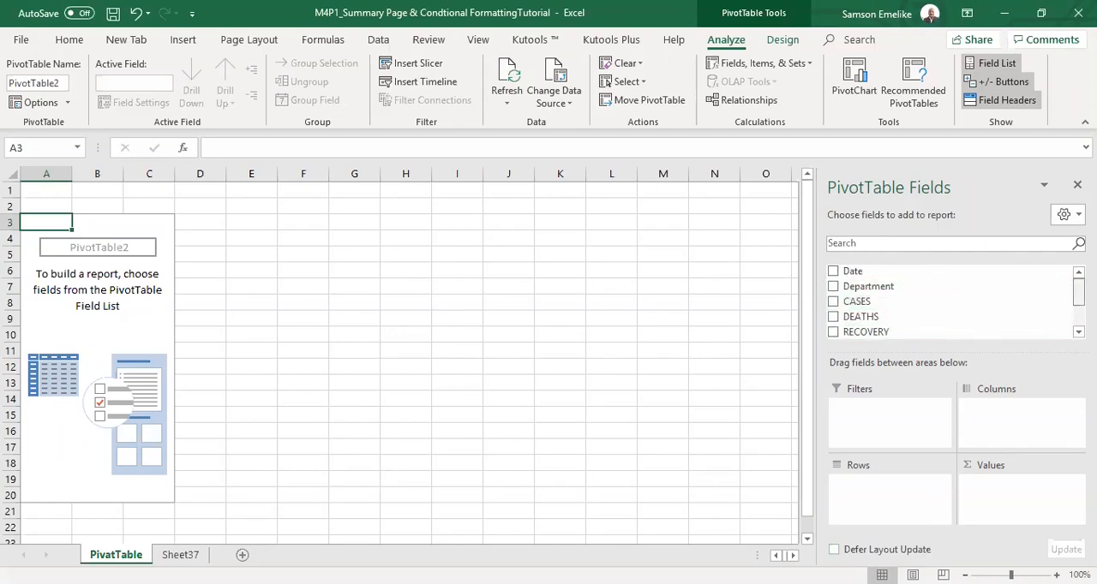
Examine the available PivotTable fields and compare them with the column headers of the source table on Sheet37.
{"action": "scroll", "coordinate": [943, 300], "scroll_direction": "down", "scroll_amount": 2}
{"action": "scroll", "coordinate": [943, 299], "scroll_direction": "up", "scroll_amount": 2}
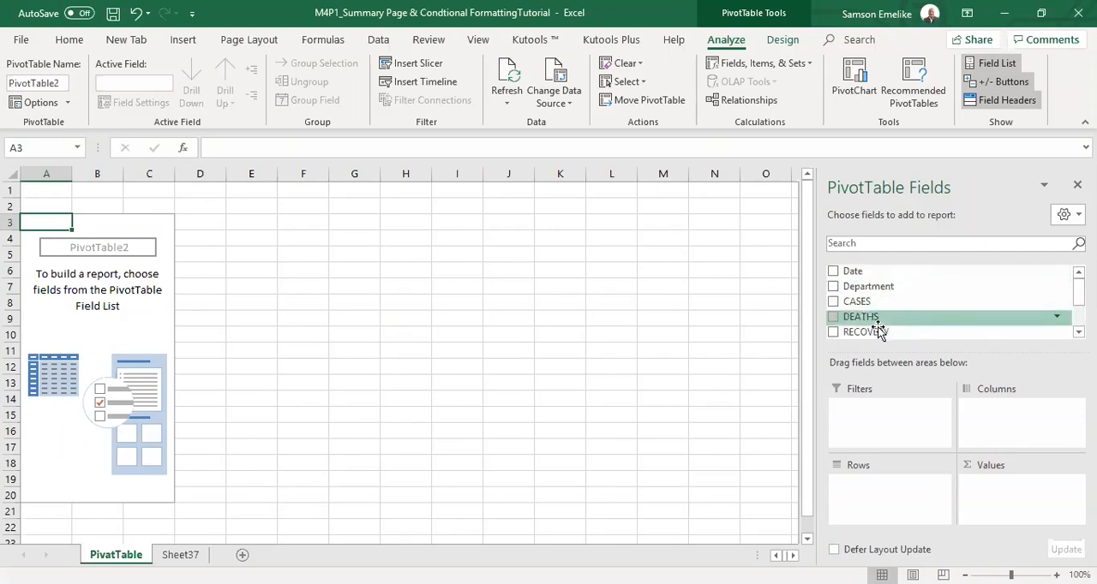
{"action": "scroll", "coordinate": [942, 300], "scroll_direction": "down", "scroll_amount": 3}
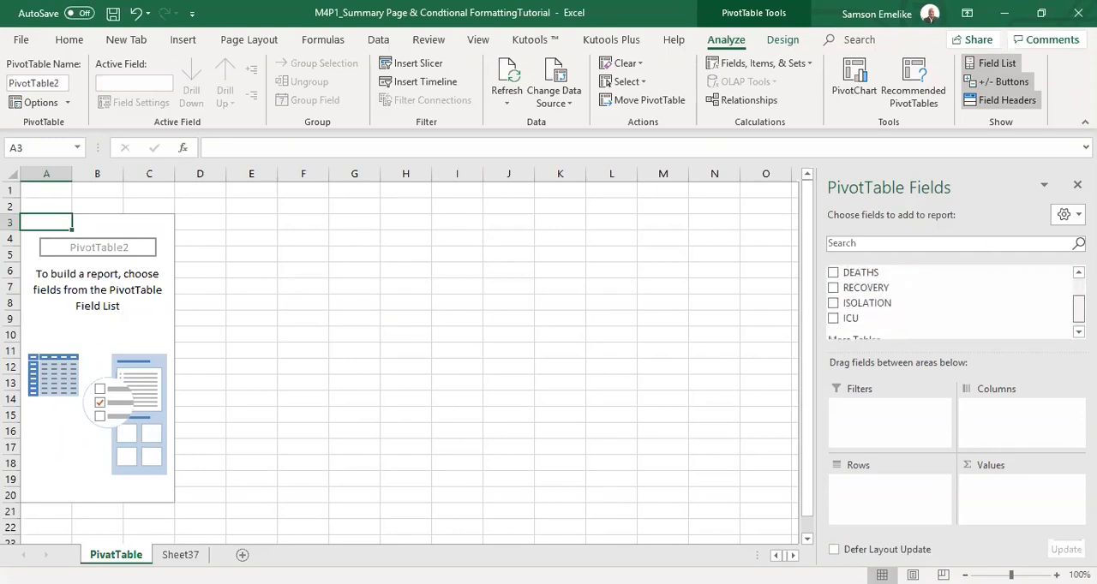
{"action": "left_click", "coordinate": [181, 554]}
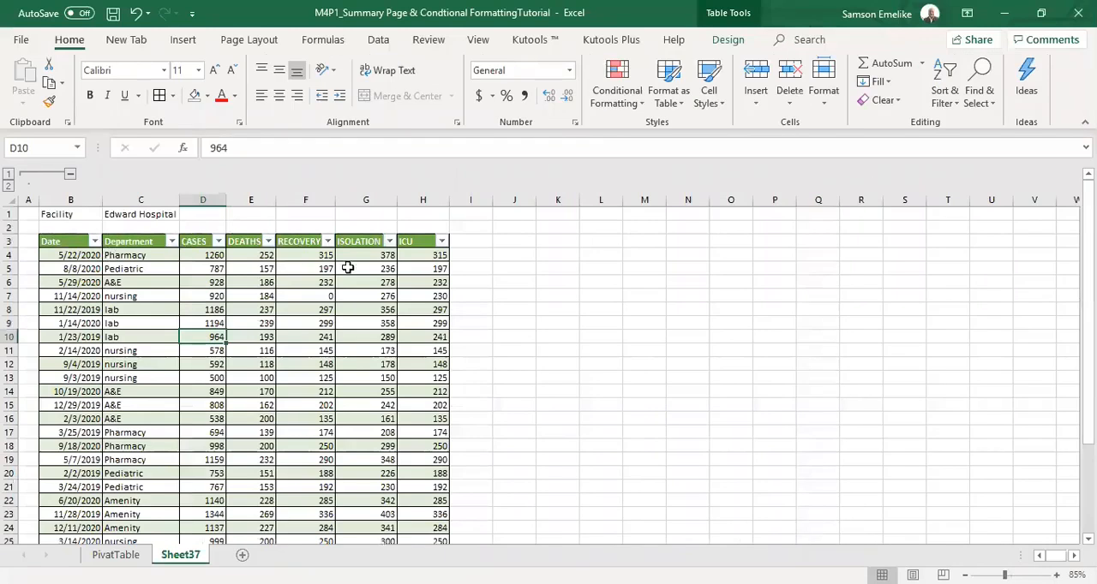
{"action": "left_click", "coordinate": [120, 557]}
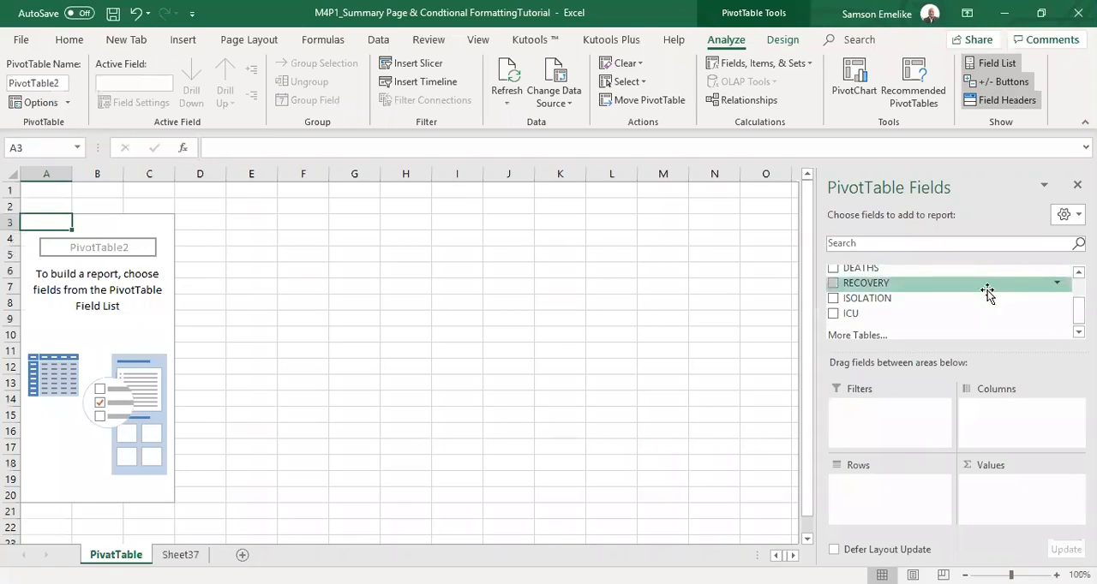
{"action": "scroll", "coordinate": [951, 300], "scroll_direction": "up", "scroll_amount": 3}
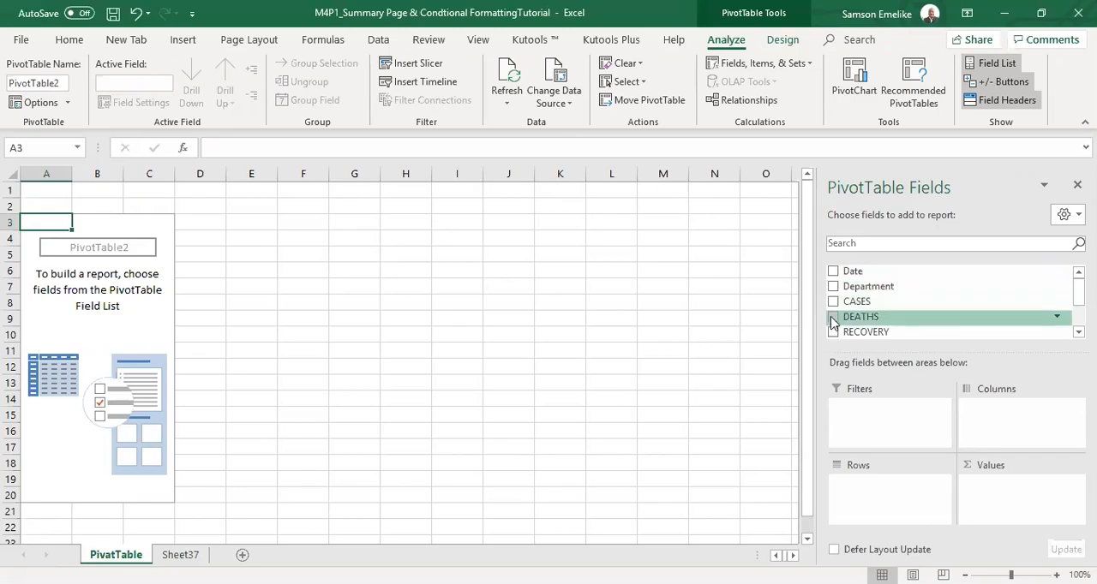
{"action": "scroll", "coordinate": [942, 300], "scroll_direction": "down", "scroll_amount": 3}
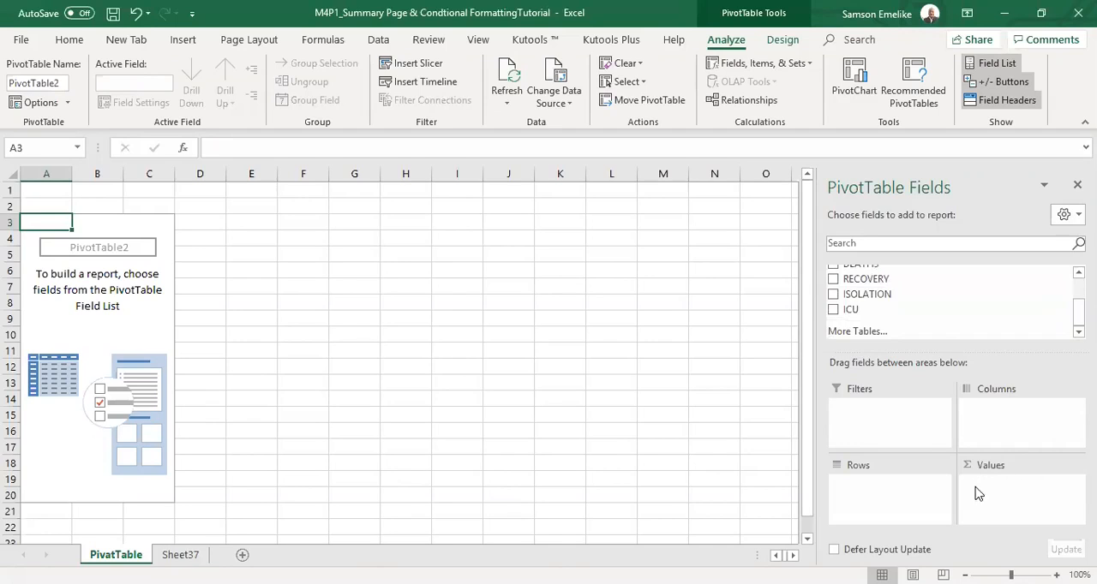
{"action": "scroll", "coordinate": [883, 296], "scroll_direction": "up", "scroll_amount": 3}
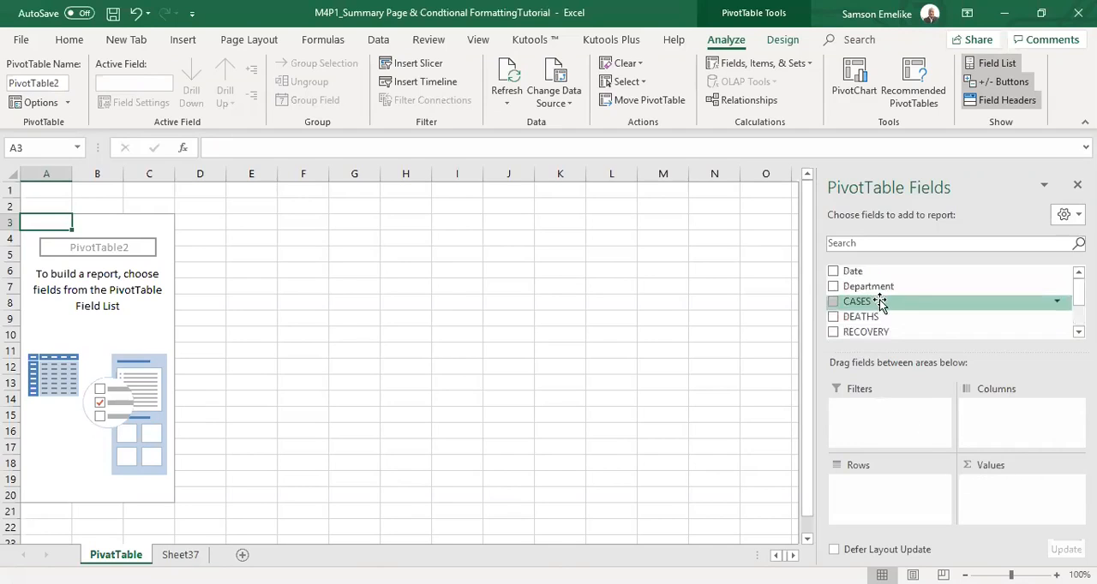
Add the Date field to the PivotTable rows and expand 2019, 2020 and Qtr1 down to the months.
{"action": "left_click", "coordinate": [833, 272]}
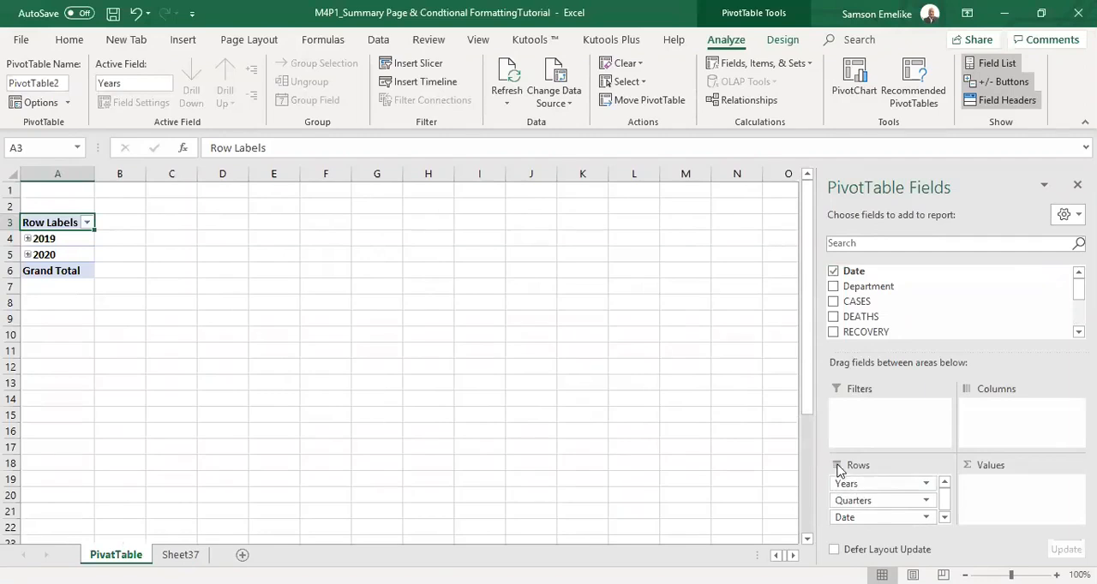
{"action": "left_click", "coordinate": [946, 520]}
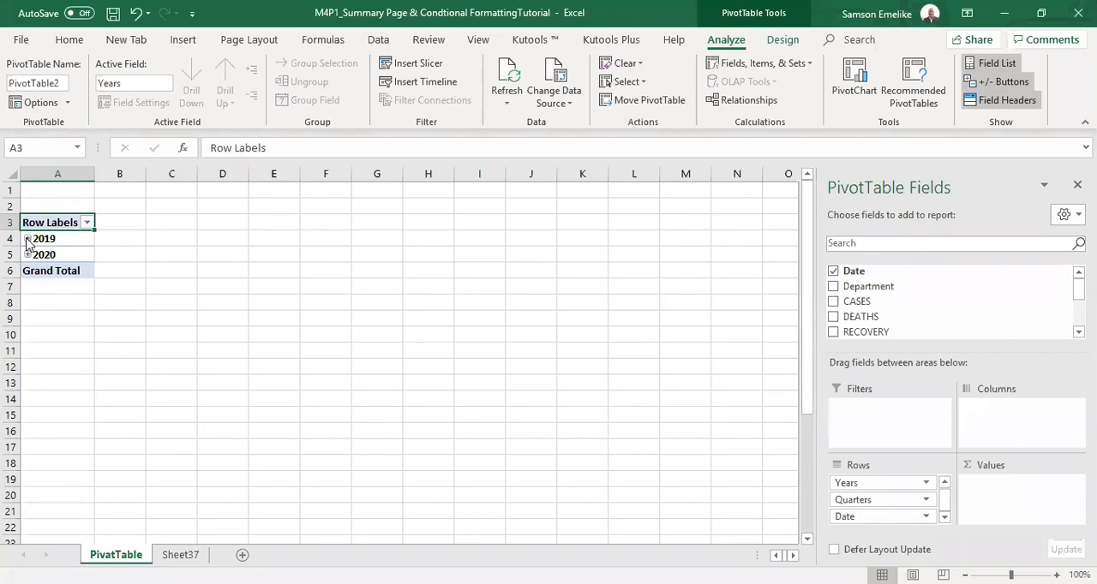
{"action": "left_click", "coordinate": [27, 239]}
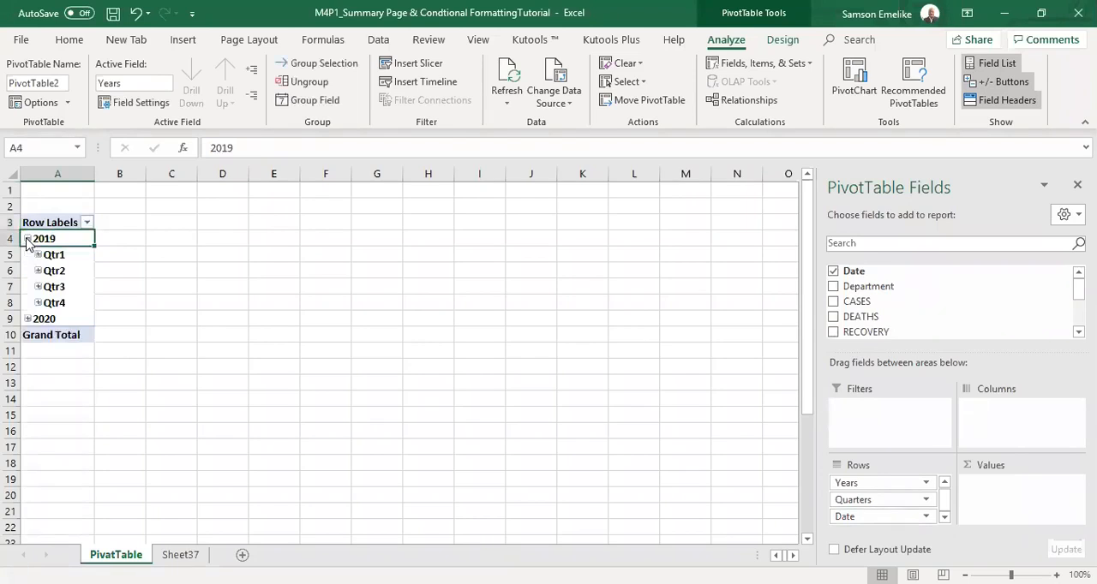
{"action": "left_click", "coordinate": [28, 319]}
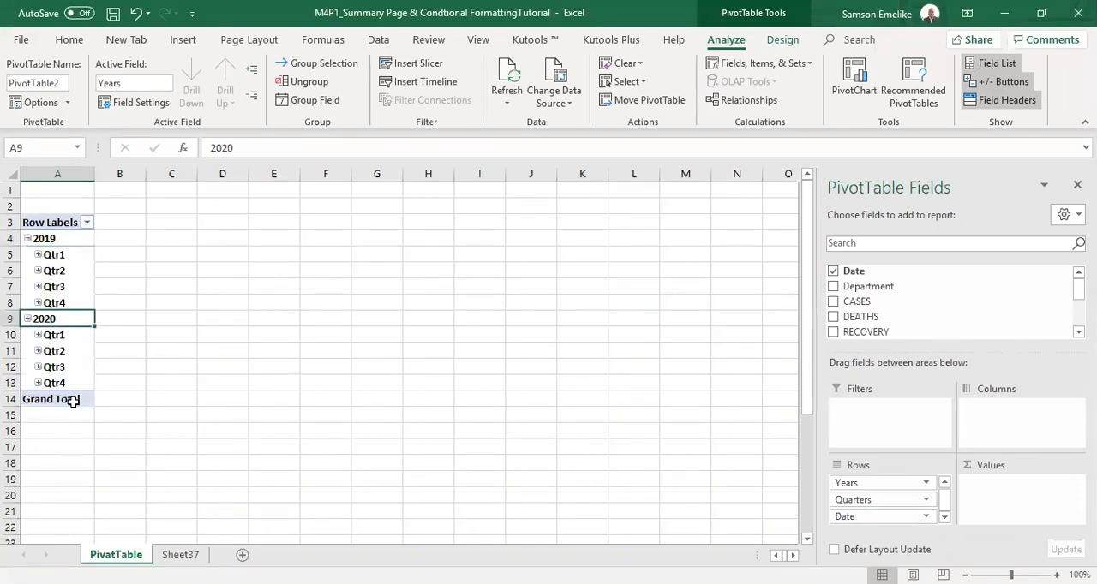
{"action": "left_click", "coordinate": [38, 256]}
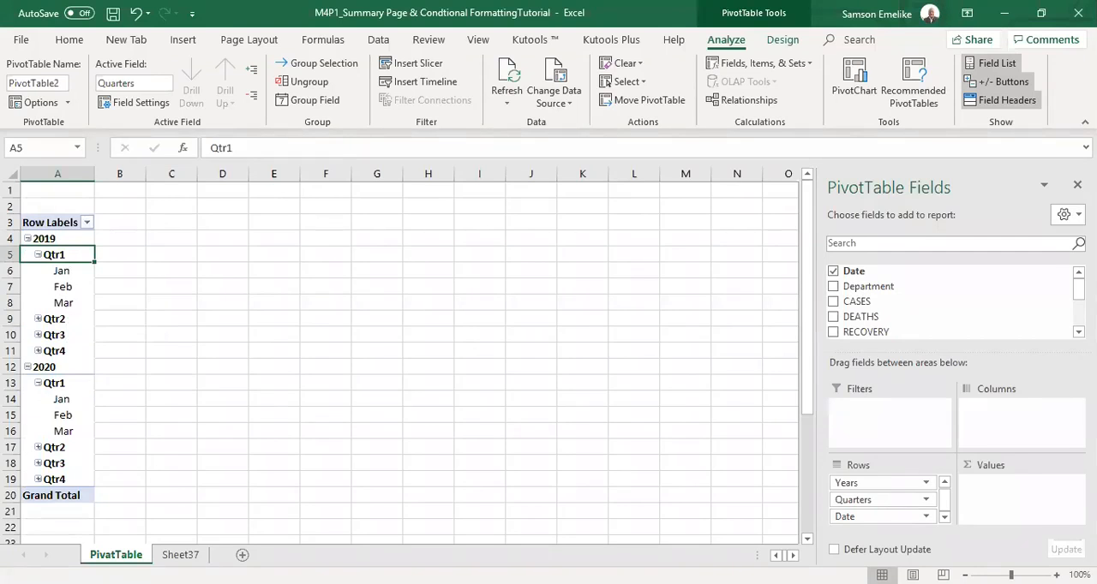
Check the source dates on Sheet37 and add the CASES field to the PivotTable values as a sum.
{"action": "left_click", "coordinate": [182, 555]}
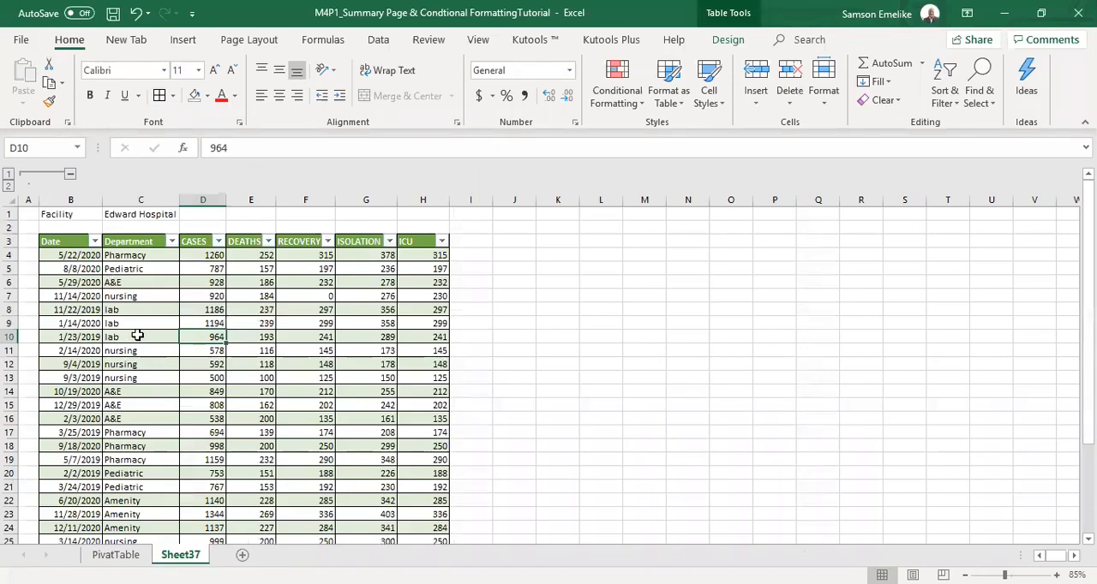
{"action": "left_click", "coordinate": [69, 253]}
{"action": "left_click", "coordinate": [88, 269]}
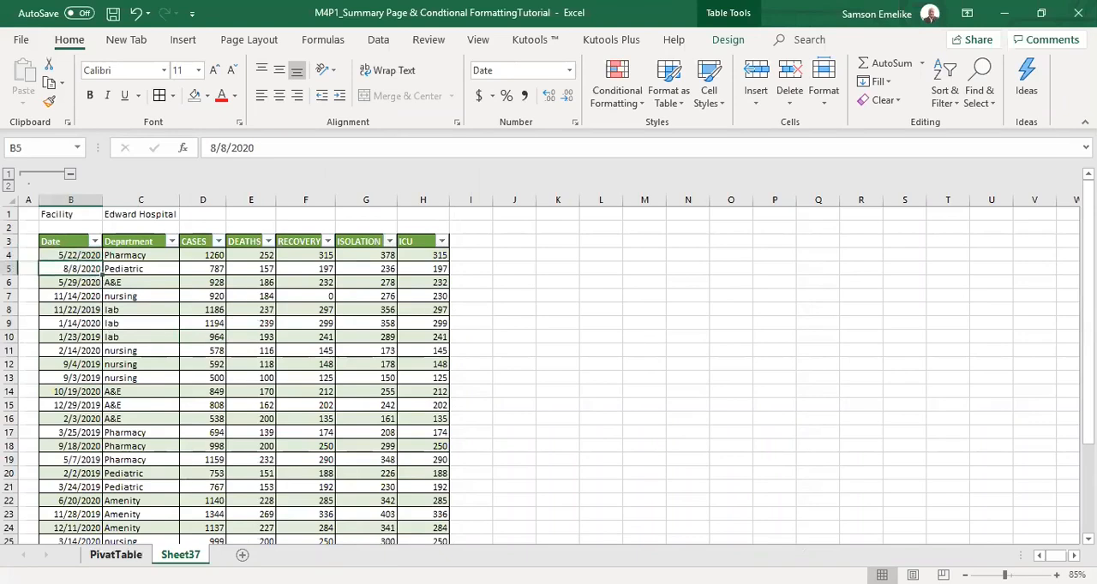
{"action": "left_click", "coordinate": [115, 554]}
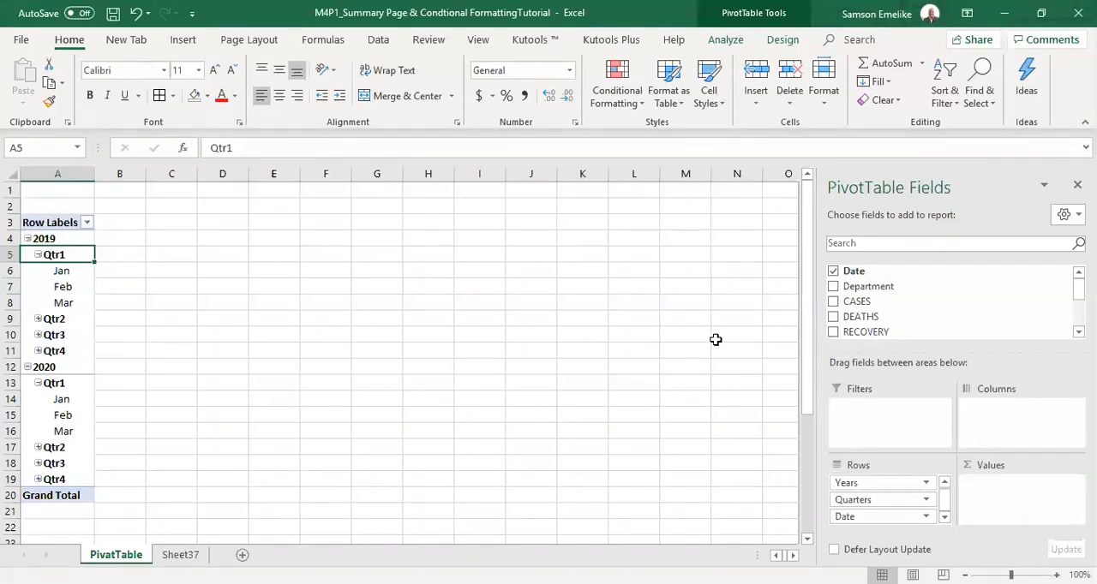
{"action": "left_click", "coordinate": [834, 302]}
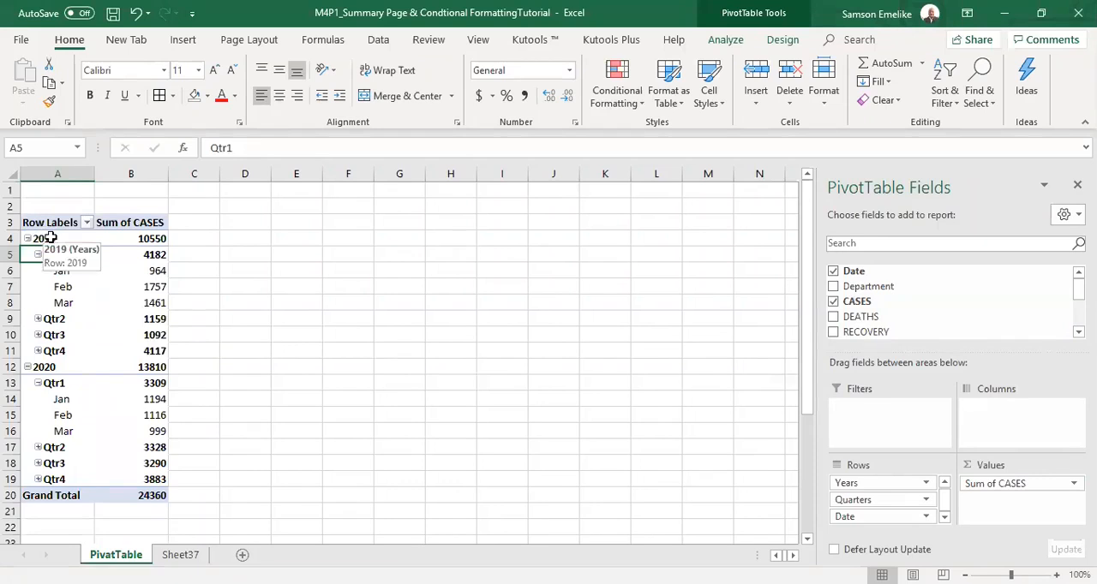
Expand Qtr2, Qtr3 and Qtr4 into their months and check the PivotTable against the source table on Sheet37.
{"action": "left_click", "coordinate": [37, 319]}
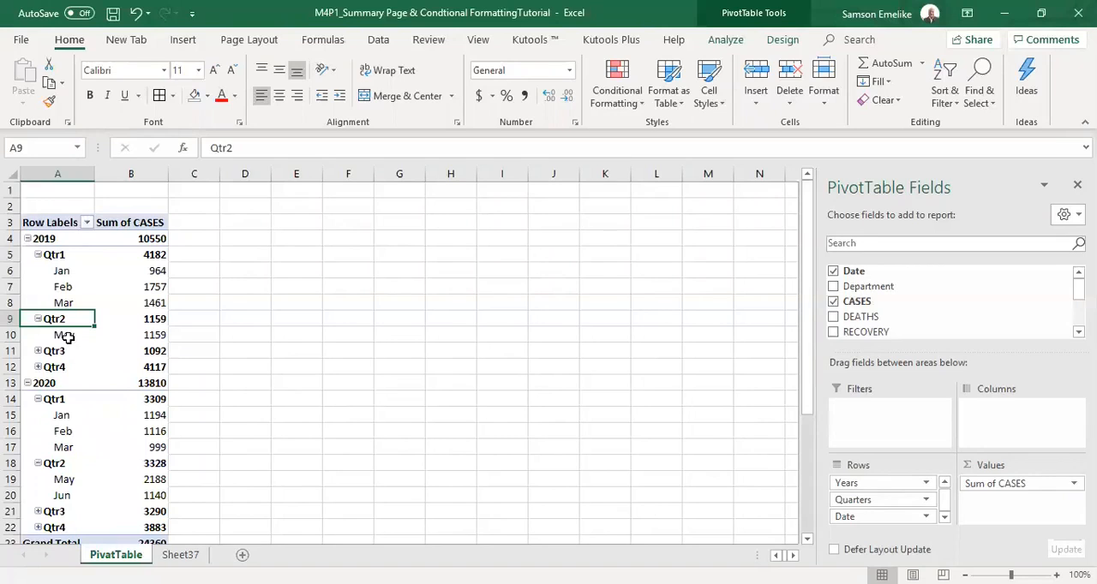
{"action": "left_click", "coordinate": [38, 351]}
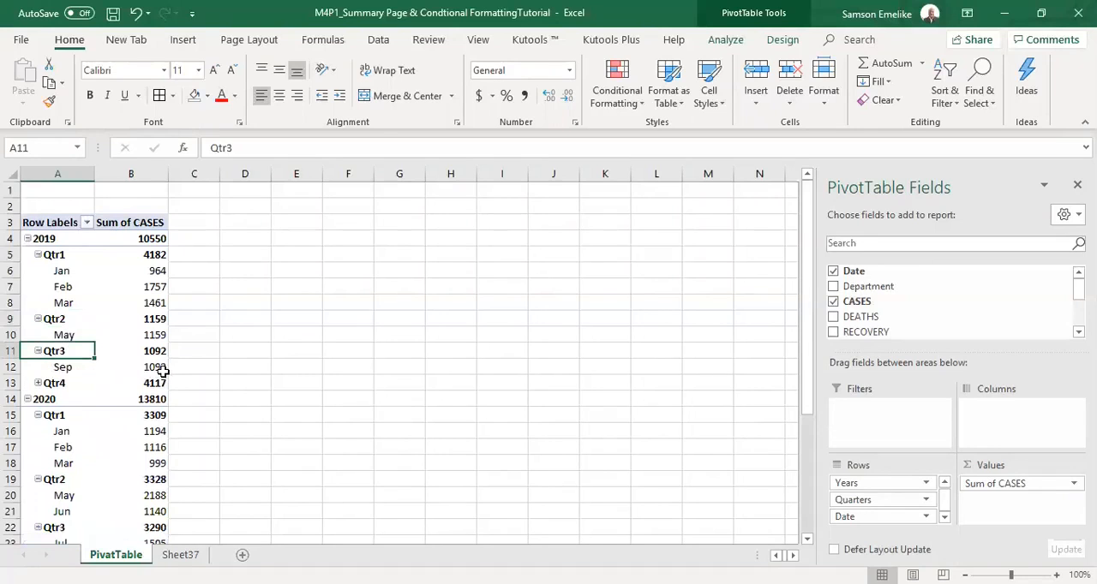
{"action": "mouse_move", "coordinate": [161, 371]}
{"action": "left_click", "coordinate": [38, 384]}
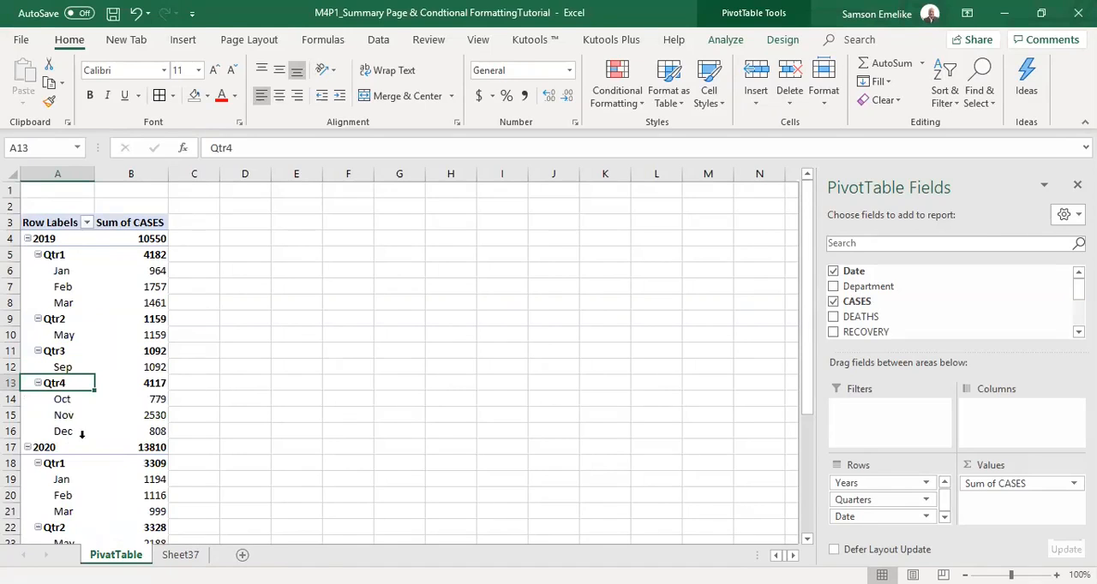
{"action": "mouse_move", "coordinate": [111, 436]}
{"action": "key", "text": "ctrl+Page_Down"}
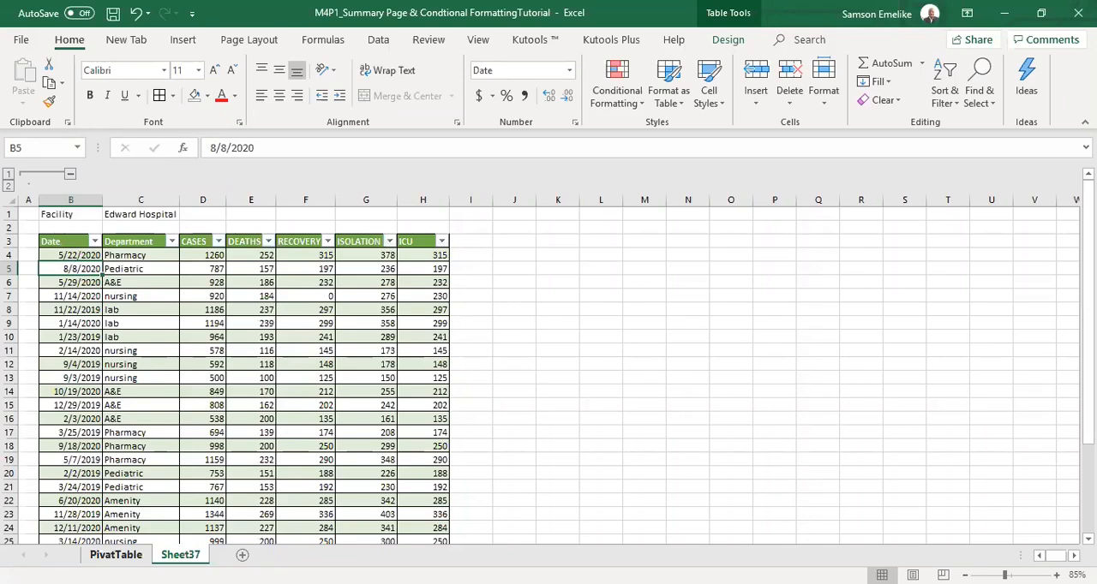
{"action": "left_click", "coordinate": [116, 554]}
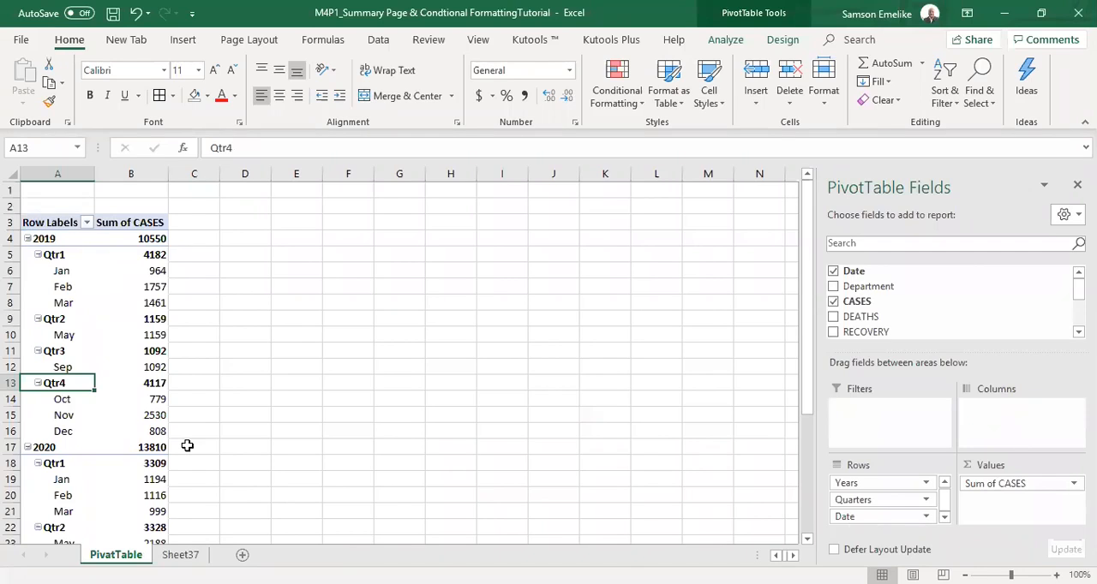
Replace the CASES field with the DEATHS field in the PivotTable values.
{"action": "left_click", "coordinate": [1012, 485]}
{"action": "left_click_drag", "start_coordinate": [1012, 486], "coordinate": [600, 389]}
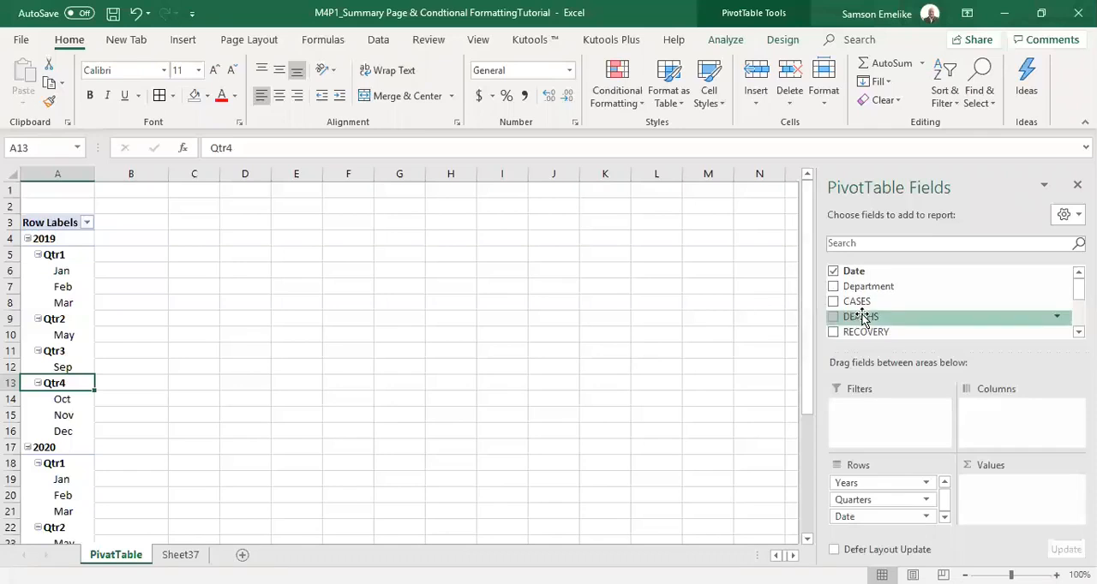
{"action": "left_click_drag", "start_coordinate": [864, 317], "coordinate": [1014, 508]}
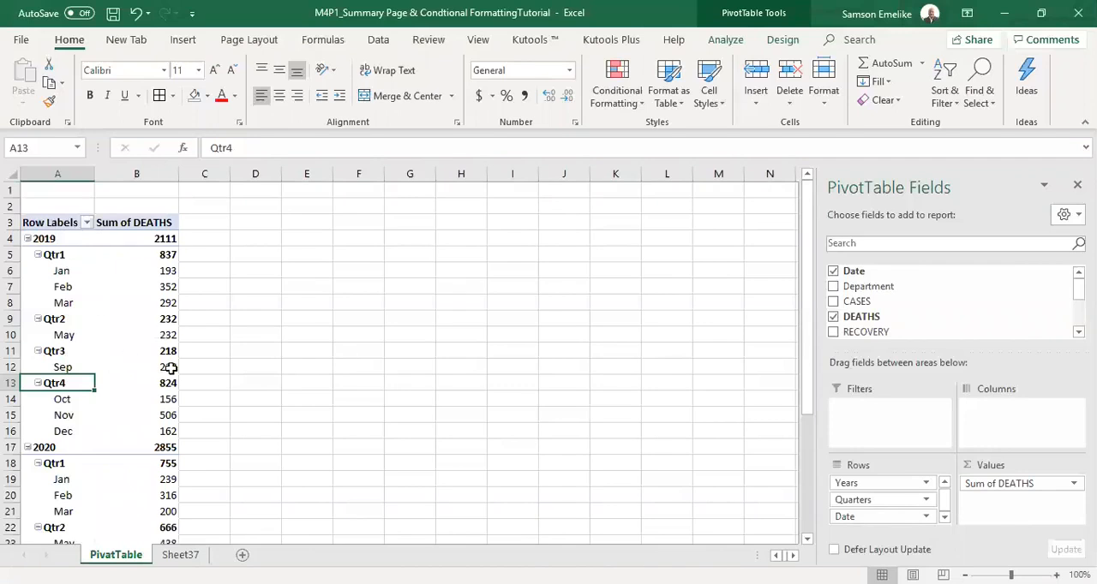
{"action": "mouse_move", "coordinate": [126, 409]}
Remove the Years, Date and Quarters fields from the PivotTable rows and add the Department field in their place.
{"action": "left_click_drag", "start_coordinate": [857, 485], "coordinate": [455, 269]}
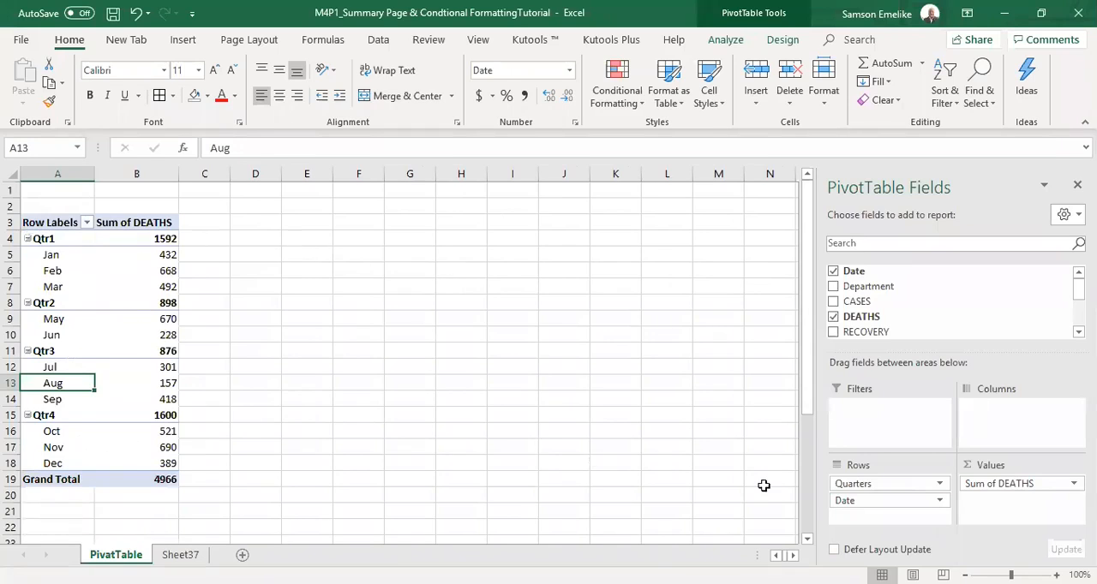
{"action": "left_click_drag", "start_coordinate": [862, 505], "coordinate": [508, 283]}
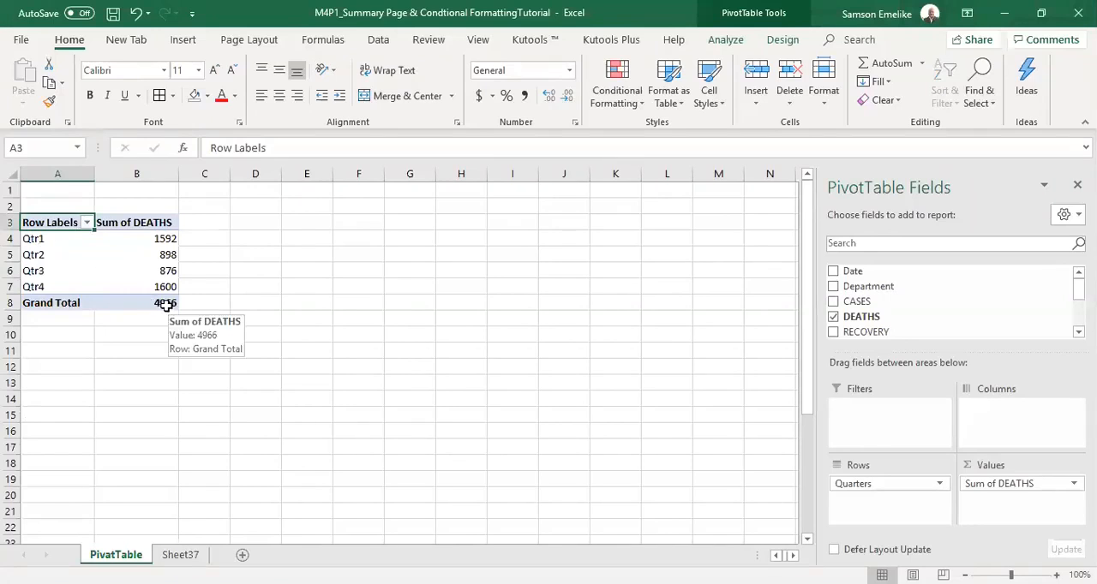
{"action": "left_click_drag", "start_coordinate": [874, 485], "coordinate": [633, 383]}
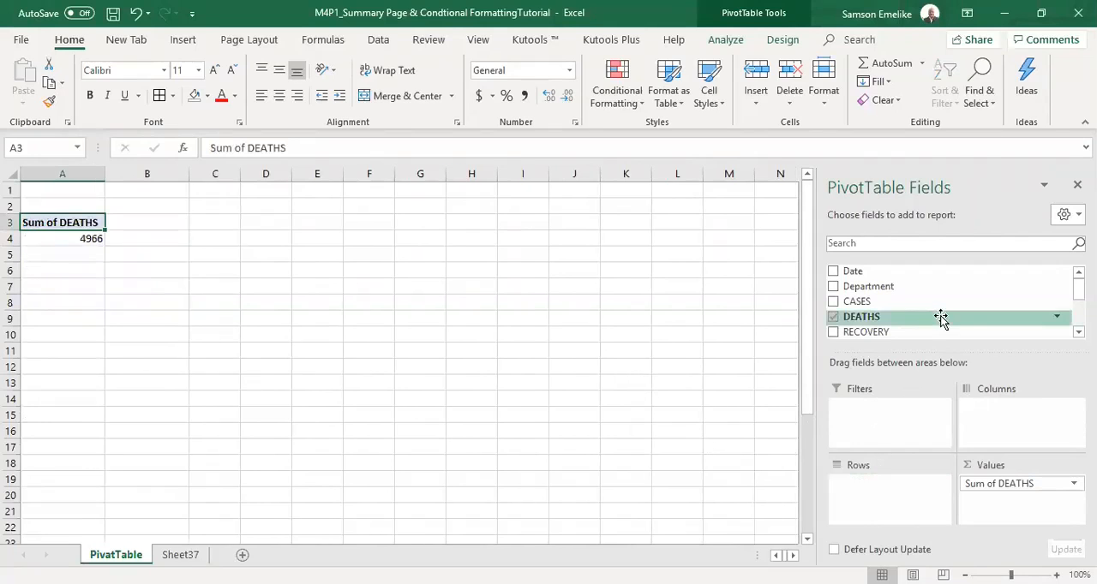
{"action": "left_click_drag", "start_coordinate": [894, 289], "coordinate": [872, 497]}
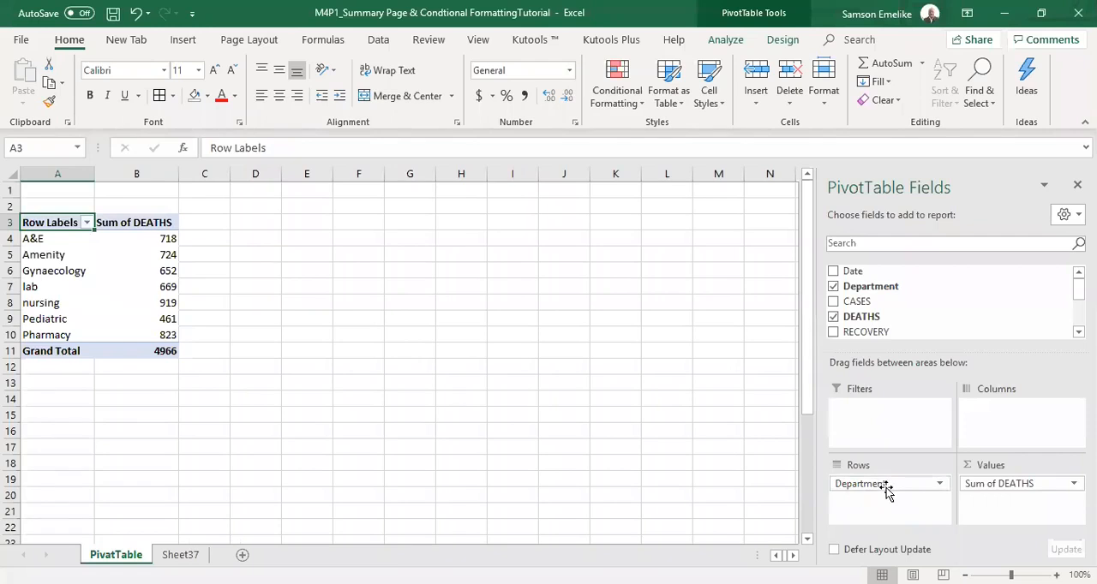
Examine the department labels from A&E to Pharmacy and the summed deaths for each one.
{"action": "left_click", "coordinate": [47, 239]}
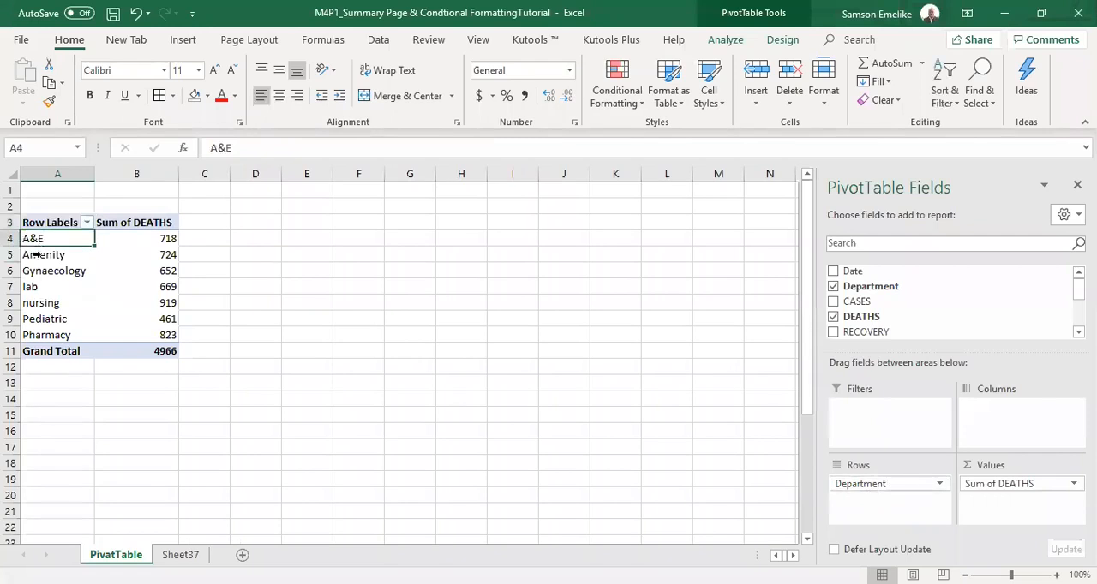
{"action": "left_click", "coordinate": [36, 255]}
{"action": "left_click", "coordinate": [37, 271]}
{"action": "left_click", "coordinate": [38, 287]}
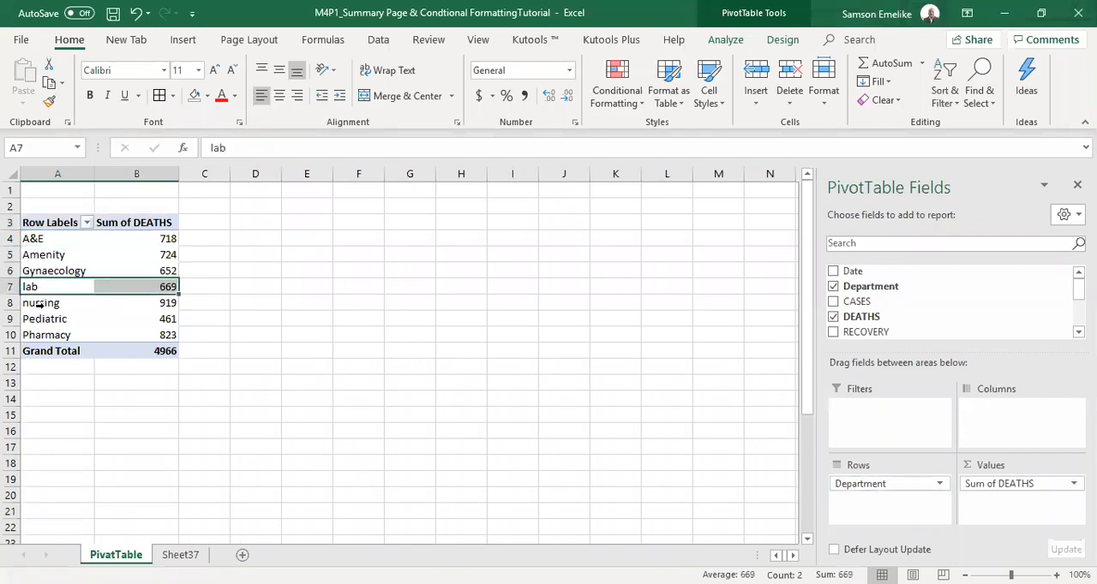
{"action": "left_click", "coordinate": [39, 303]}
{"action": "left_click", "coordinate": [39, 319]}
{"action": "left_click", "coordinate": [43, 336]}
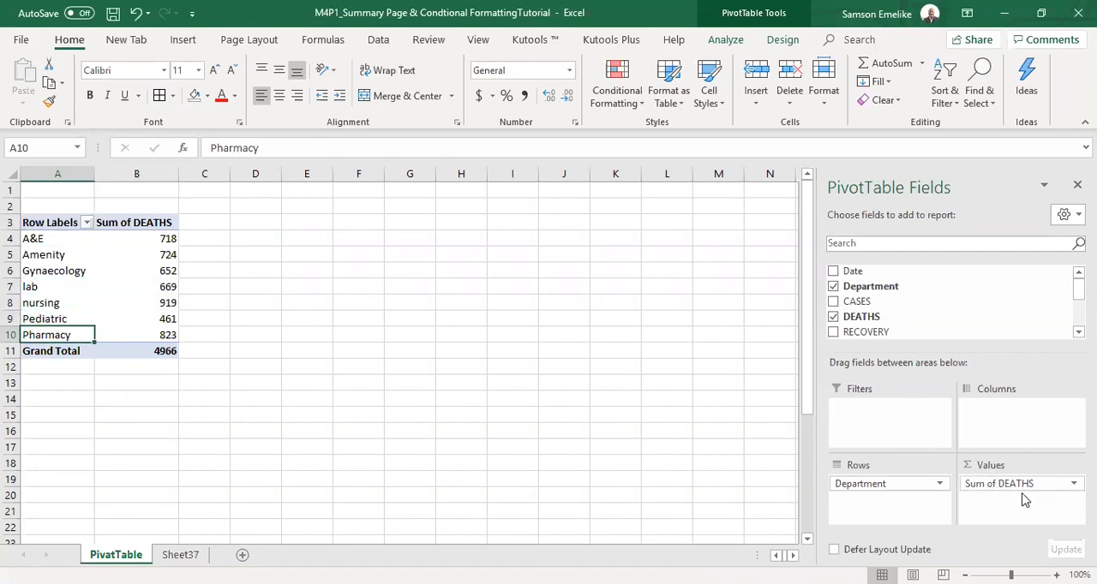
{"action": "left_click", "coordinate": [150, 243]}
{"action": "left_click", "coordinate": [55, 240]}
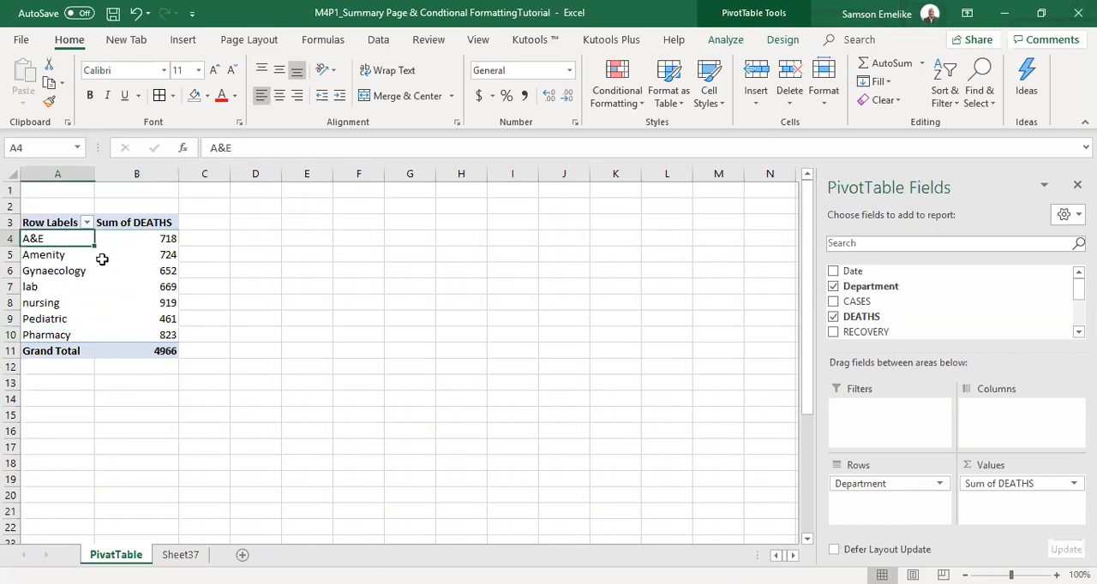
{"action": "left_click", "coordinate": [160, 257]}
{"action": "left_click", "coordinate": [163, 273]}
{"action": "left_click", "coordinate": [164, 288]}
{"action": "left_click", "coordinate": [164, 303]}
{"action": "left_click", "coordinate": [163, 319]}
{"action": "left_click", "coordinate": [163, 334]}
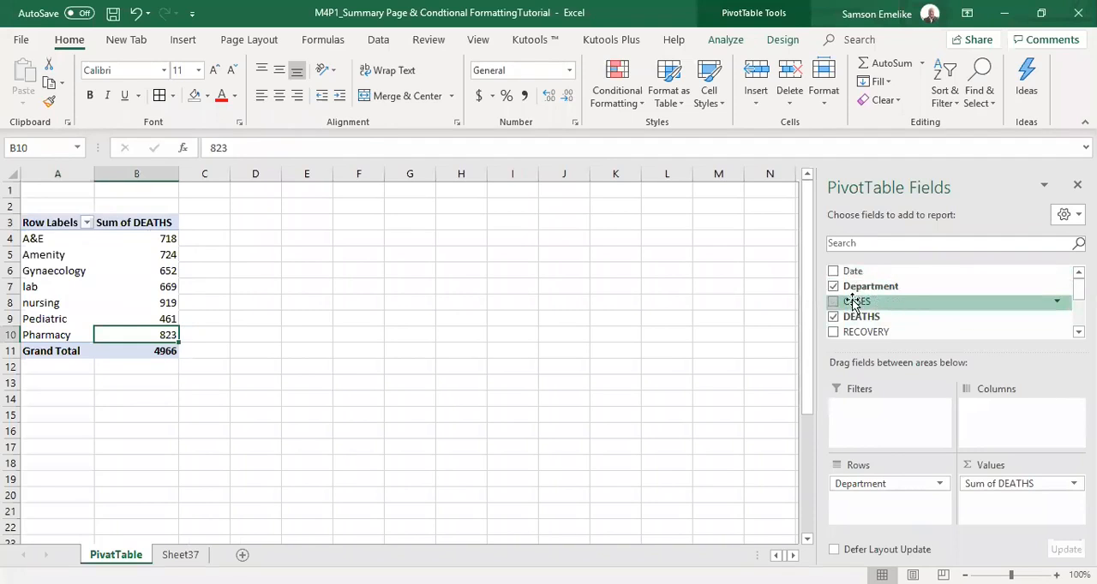
Check the source table on Sheet37 and add CASES, RECOVERY, ISOLATION and ICU to the PivotTable values as sums.
{"action": "left_click", "coordinate": [168, 555]}
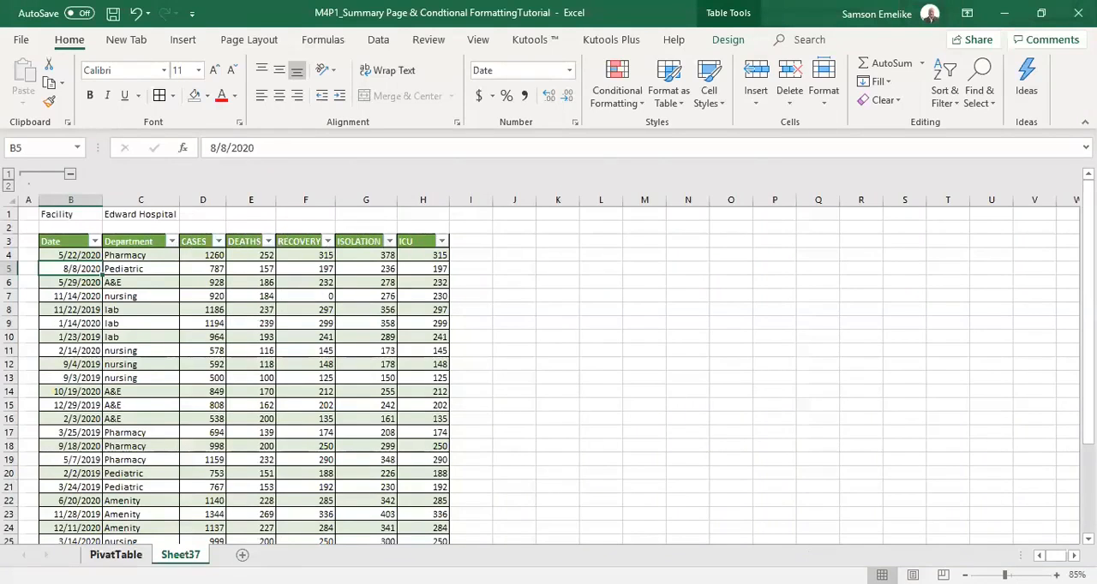
{"action": "left_click", "coordinate": [116, 555]}
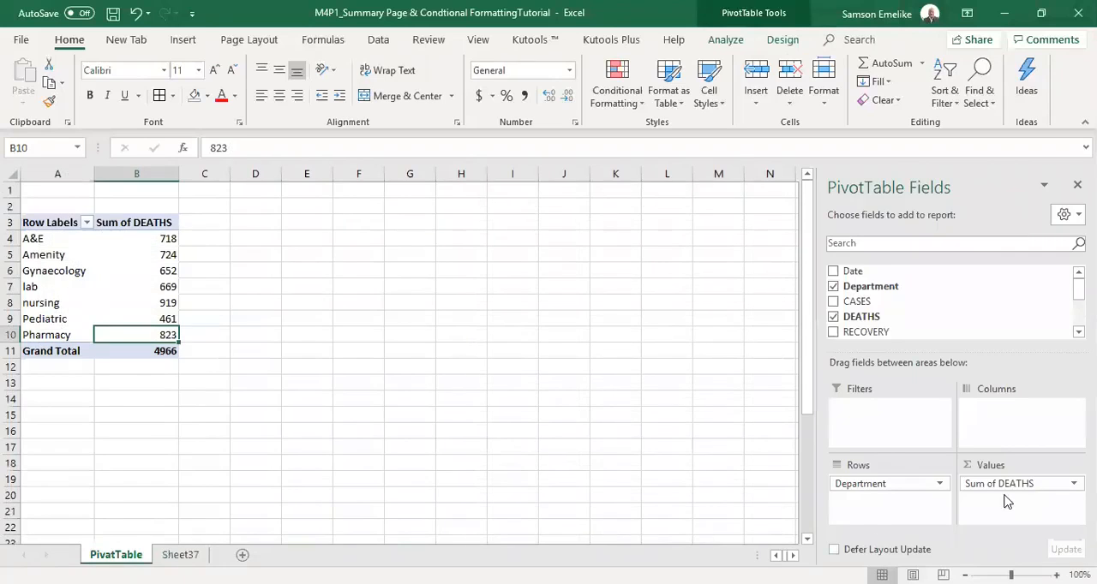
{"action": "left_click_drag", "start_coordinate": [862, 306], "coordinate": [999, 506]}
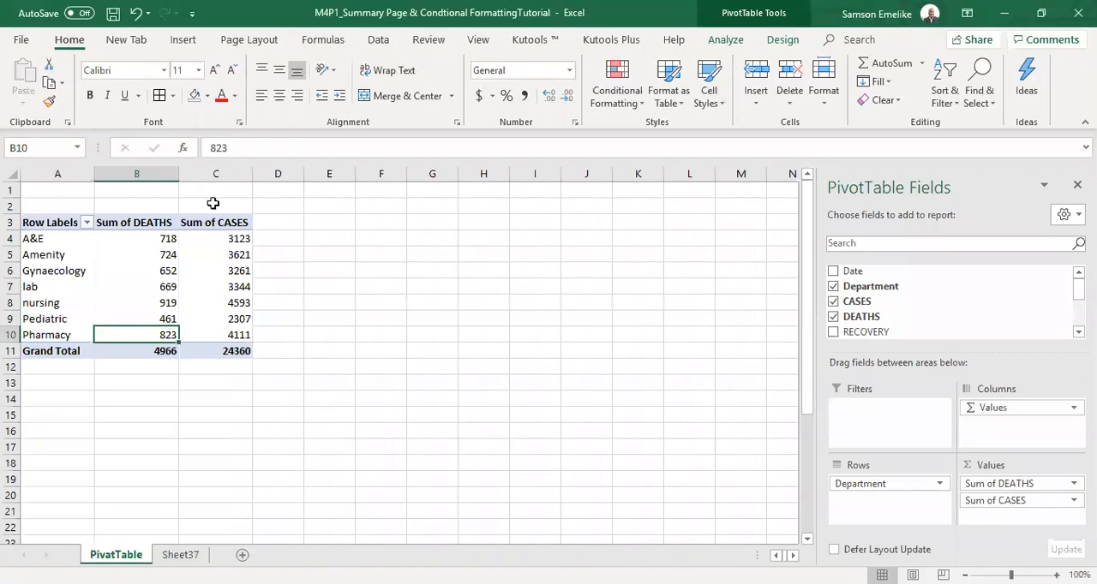
{"action": "left_click_drag", "start_coordinate": [875, 334], "coordinate": [994, 520]}
{"action": "scroll", "coordinate": [951, 305], "scroll_direction": "down", "scroll_amount": 2}
{"action": "left_click_drag", "start_coordinate": [960, 309], "coordinate": [1020, 516]}
{"action": "left_click_drag", "start_coordinate": [857, 326], "coordinate": [1028, 512]}
{"action": "scroll", "coordinate": [951, 304], "scroll_direction": "down", "scroll_amount": 1}
{"action": "scroll", "coordinate": [951, 304], "scroll_direction": "down", "scroll_amount": 1}
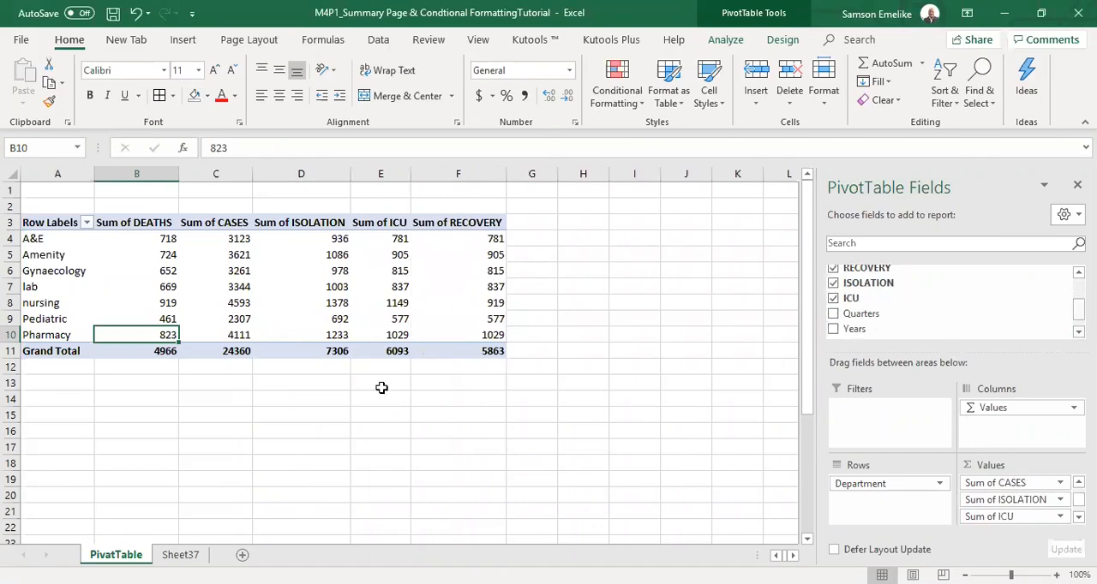
Examine the summed DEATHS, CASES, ISOLATION, ICU and RECOVERY columns and their headers in the PivotTable.
{"action": "left_click", "coordinate": [158, 176]}
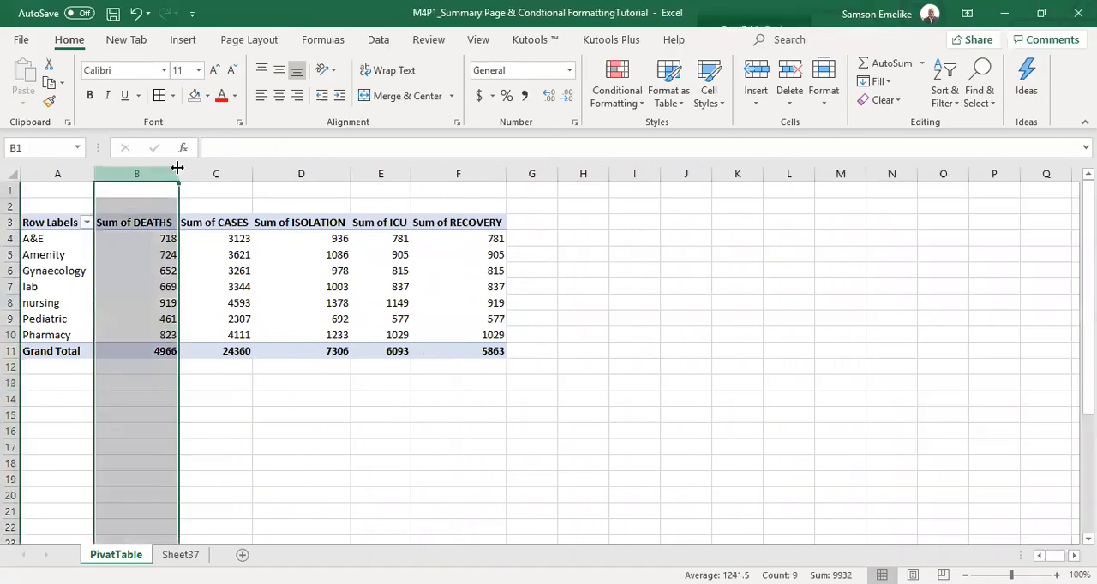
{"action": "left_click", "coordinate": [216, 172]}
{"action": "left_click", "coordinate": [294, 172]}
{"action": "left_click", "coordinate": [383, 173]}
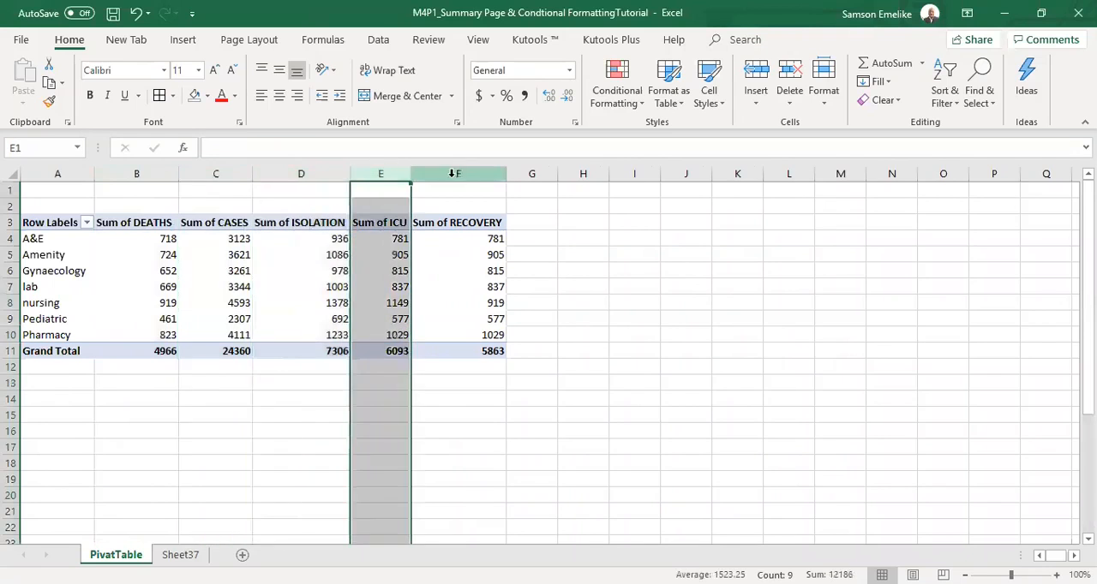
{"action": "left_click", "coordinate": [463, 174]}
{"action": "left_click", "coordinate": [779, 292]}
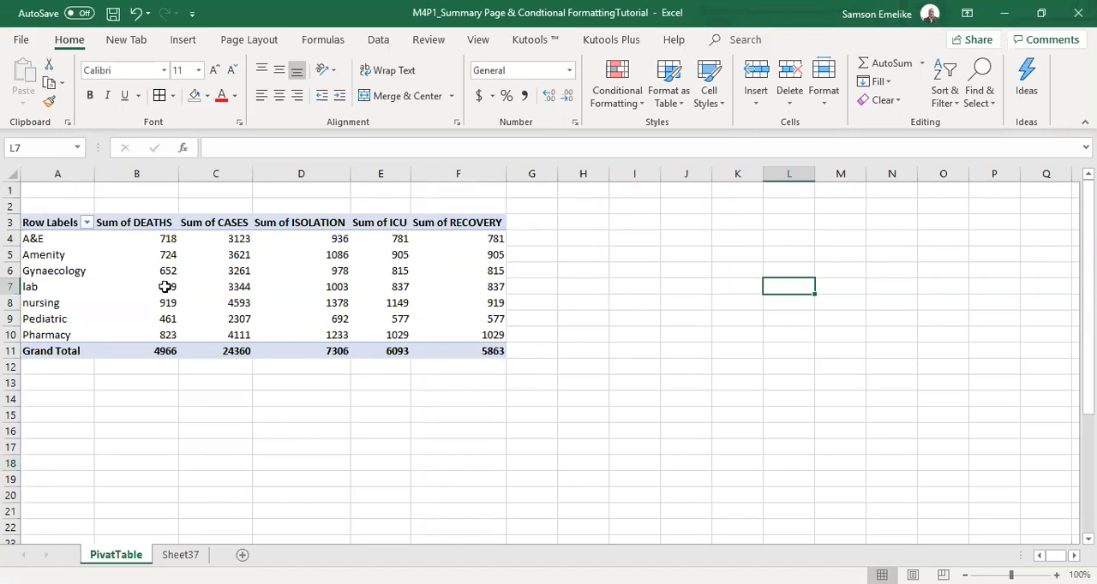
{"action": "mouse_move", "coordinate": [164, 287]}
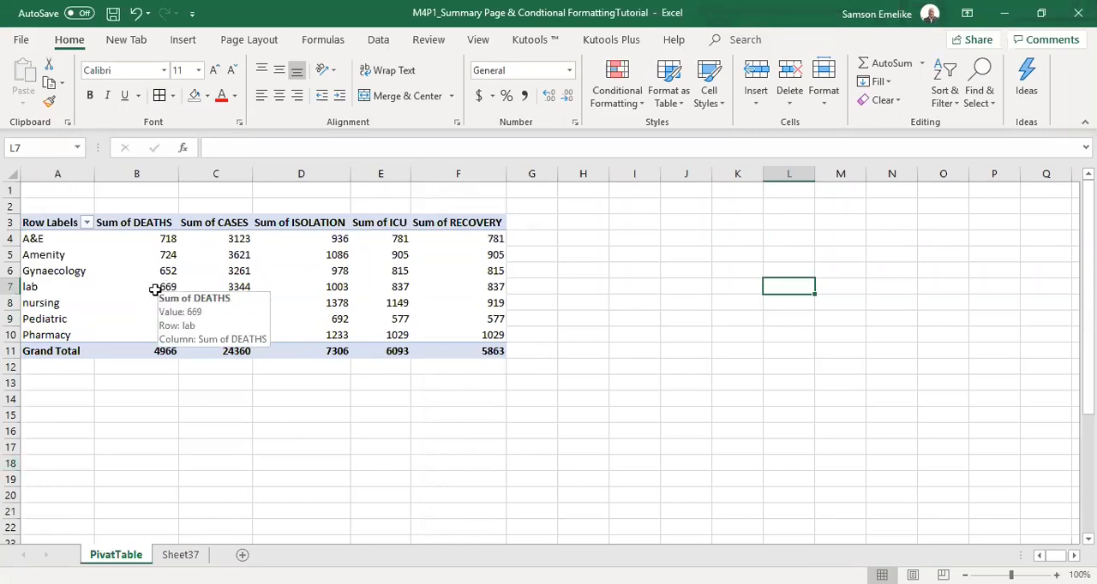
{"action": "left_click", "coordinate": [46, 222]}
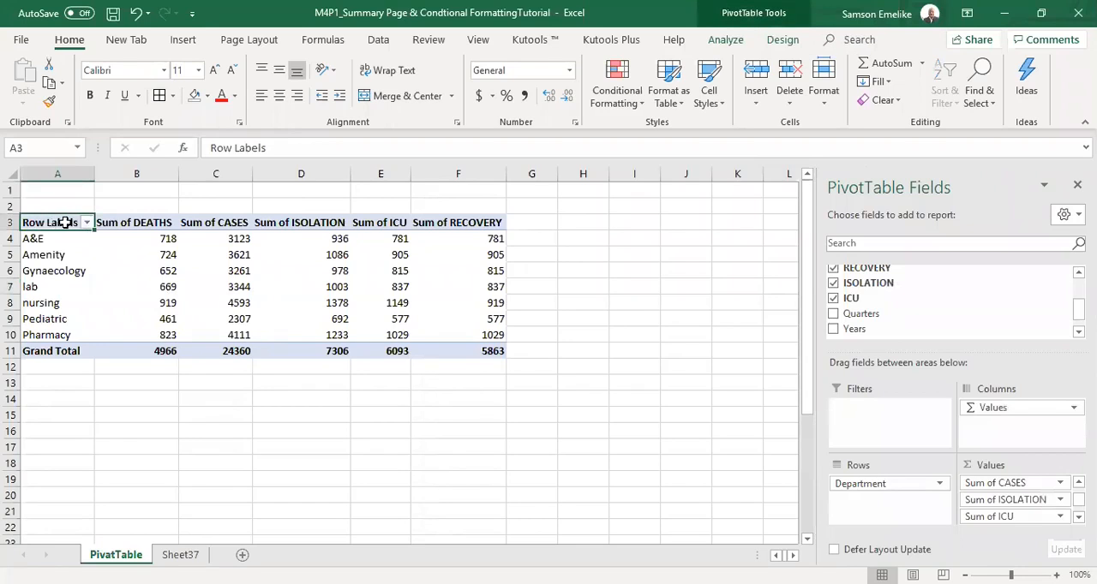
{"action": "left_click", "coordinate": [136, 223]}
{"action": "left_click", "coordinate": [139, 222]}
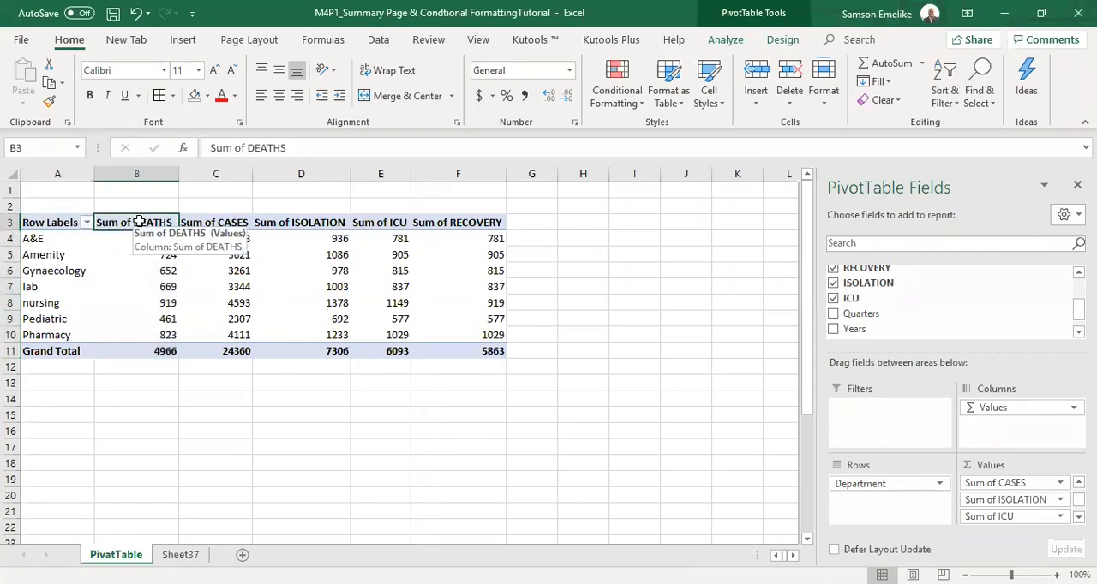
{"action": "key", "text": "Right"}
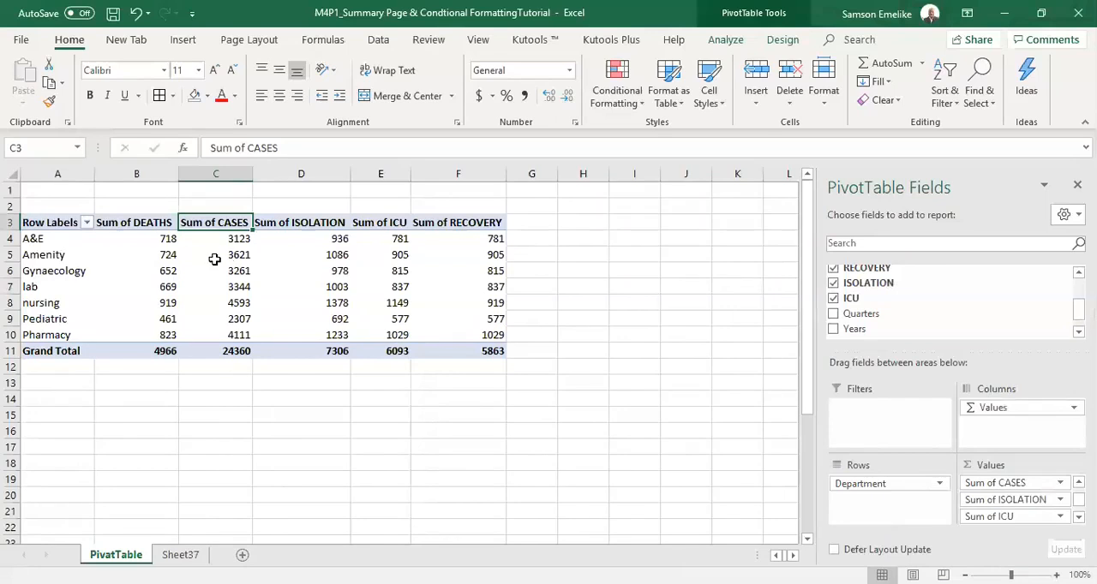
{"action": "left_click", "coordinate": [148, 222]}
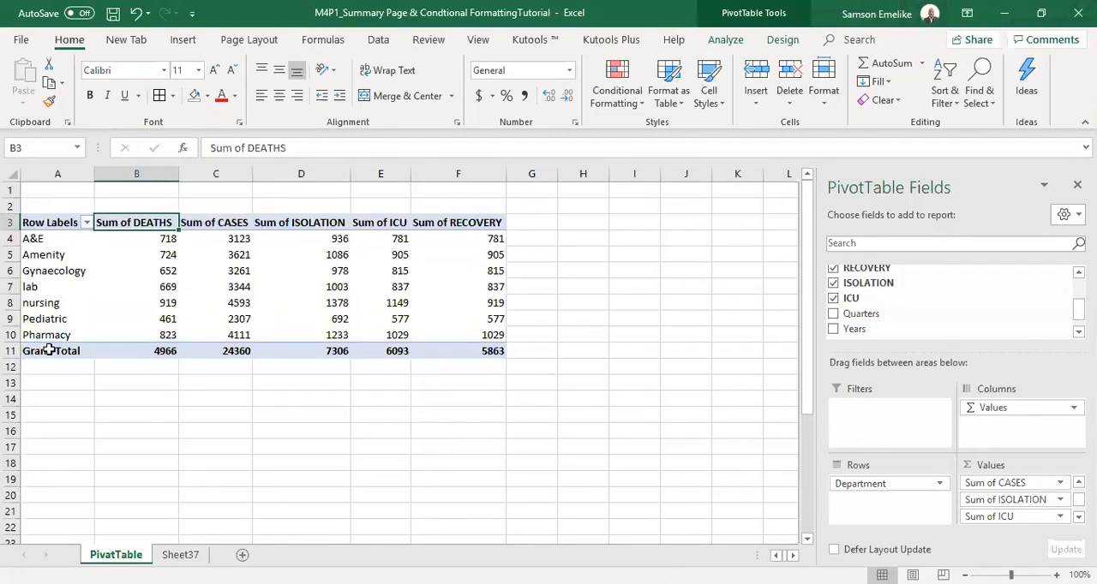
Remove the ICU, RECOVERY, ISOLATION and CASES fields from the PivotTable values, keeping only DEATHS.
{"action": "left_click_drag", "start_coordinate": [1003, 517], "coordinate": [810, 548]}
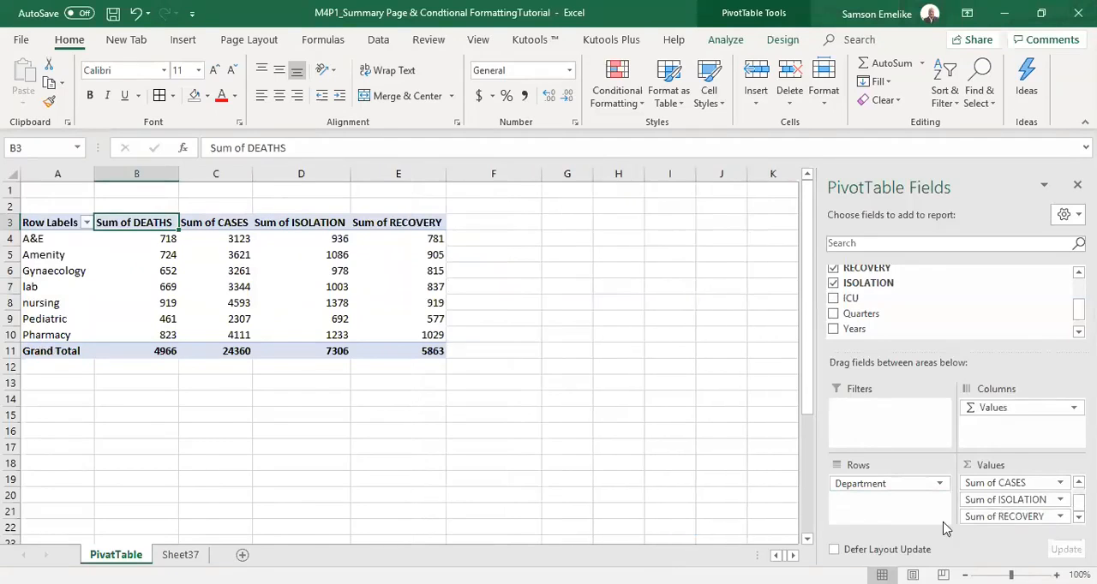
{"action": "left_click_drag", "start_coordinate": [1009, 512], "coordinate": [752, 497]}
{"action": "left_click_drag", "start_coordinate": [1013, 499], "coordinate": [725, 489]}
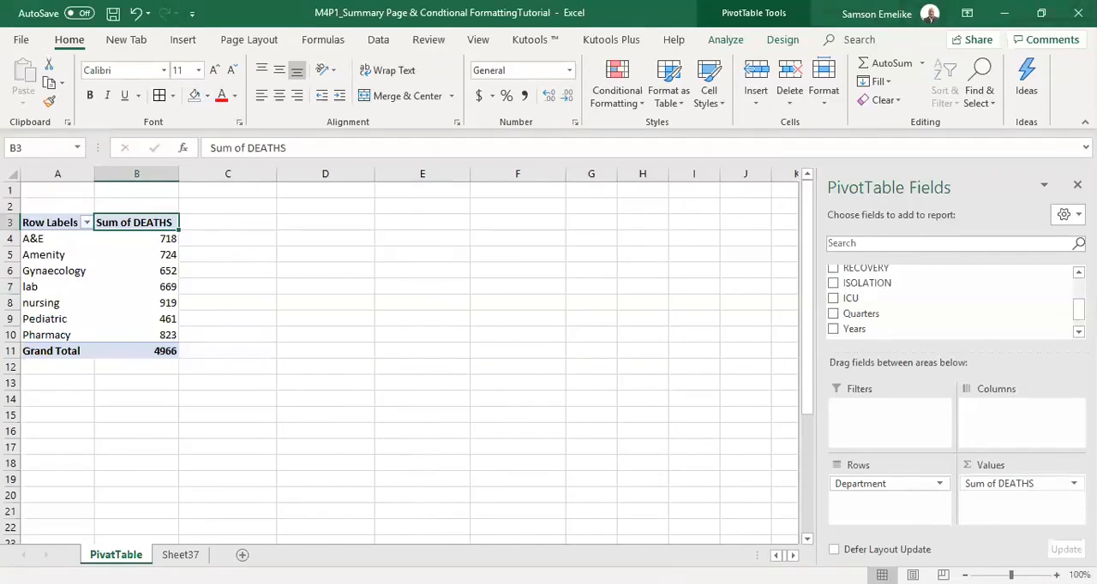
Summarize the DEATHS value field by Average instead of Sum in its value field settings.
{"action": "left_click", "coordinate": [1073, 484]}
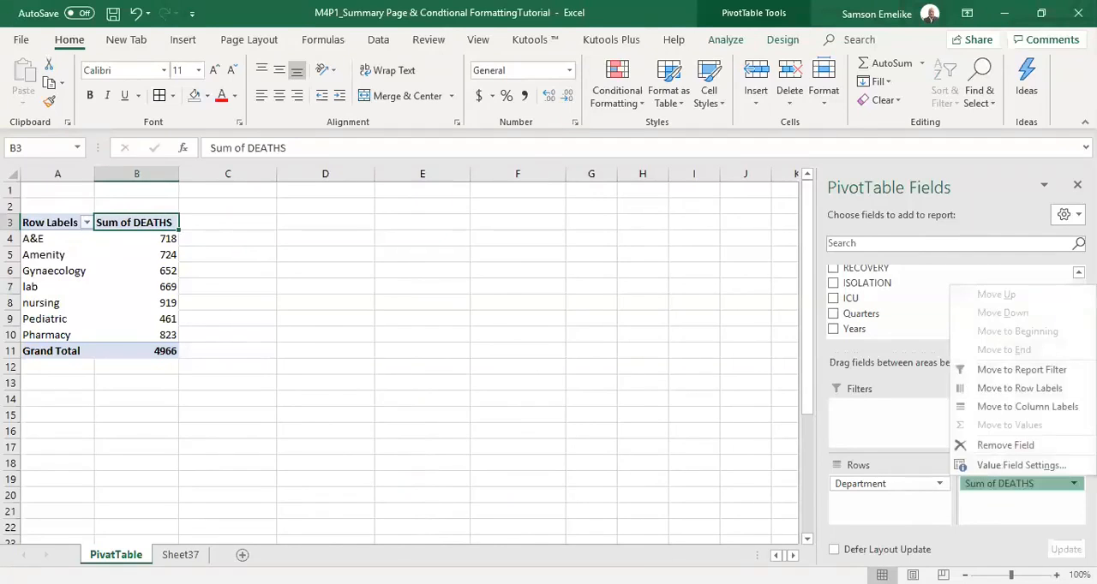
{"action": "left_click", "coordinate": [1024, 467]}
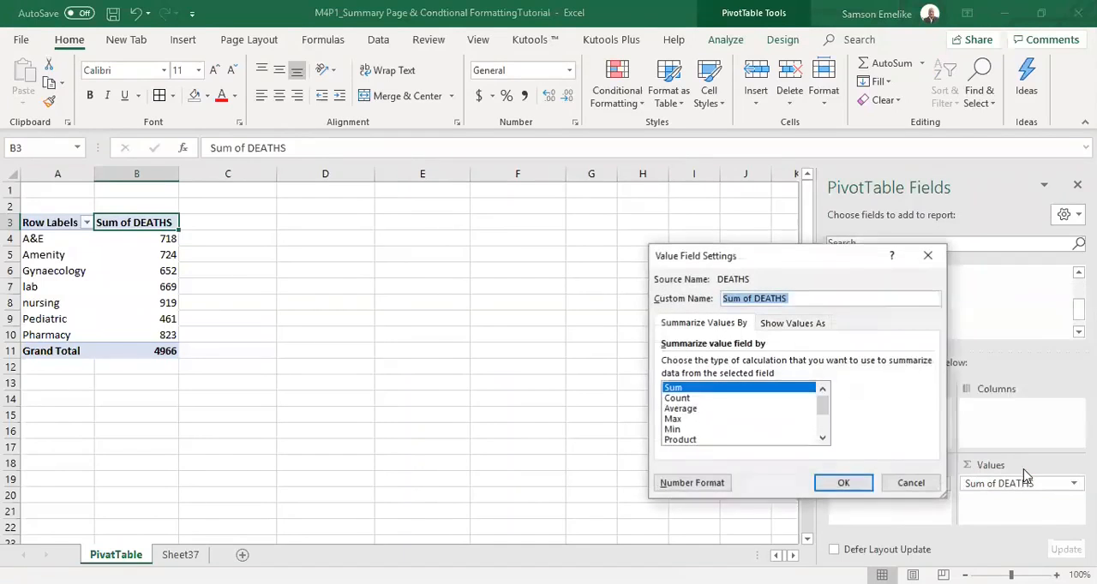
{"action": "left_click", "coordinate": [686, 411]}
{"action": "left_click", "coordinate": [843, 483]}
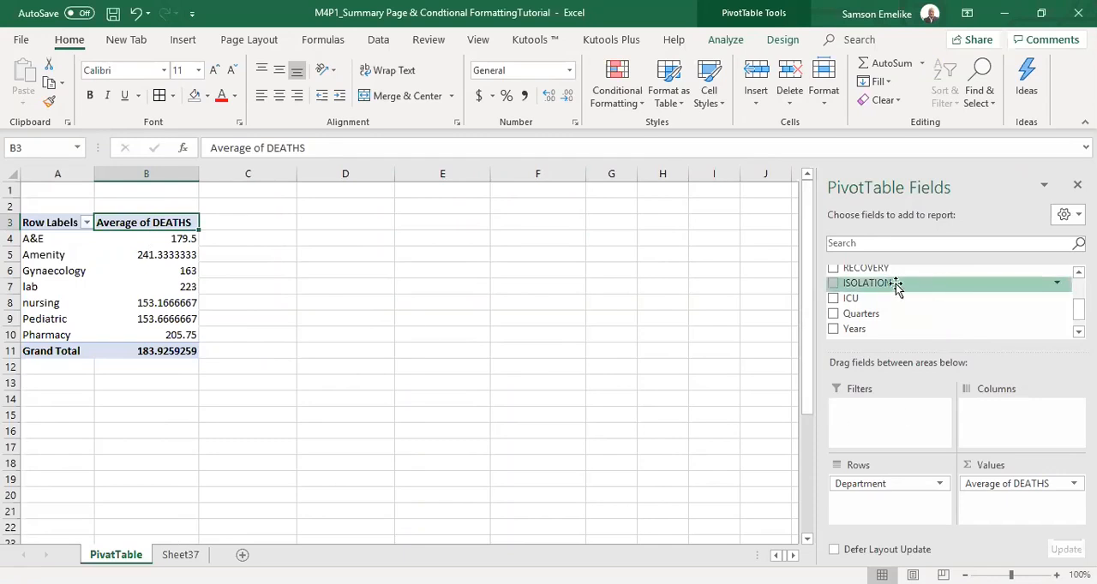
Add the ISOLATION field to the PivotTable values and summarize it by Average.
{"action": "left_click_drag", "start_coordinate": [870, 285], "coordinate": [1014, 522]}
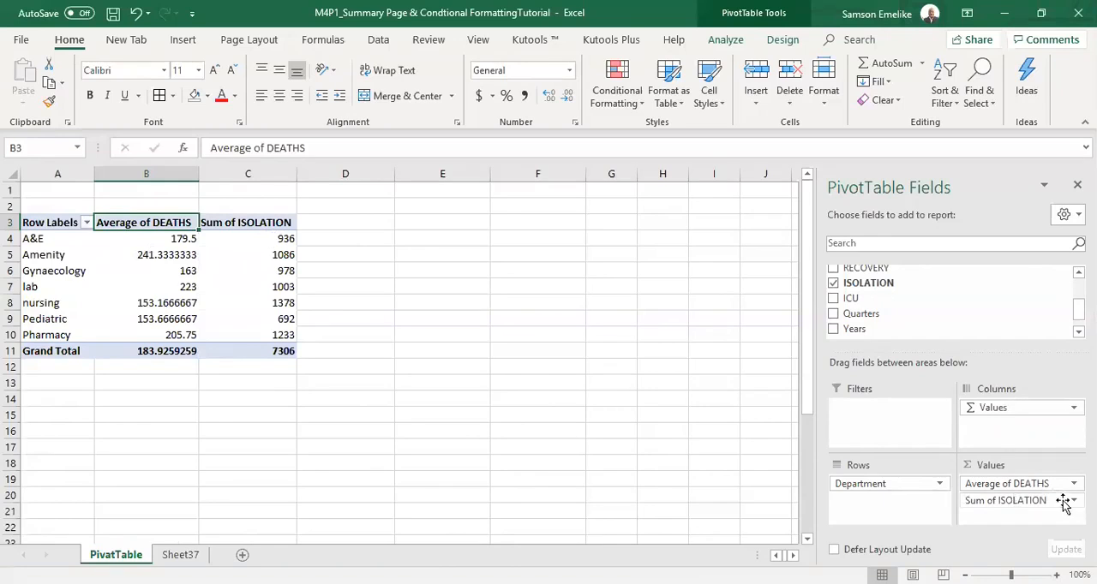
{"action": "left_click", "coordinate": [1033, 499]}
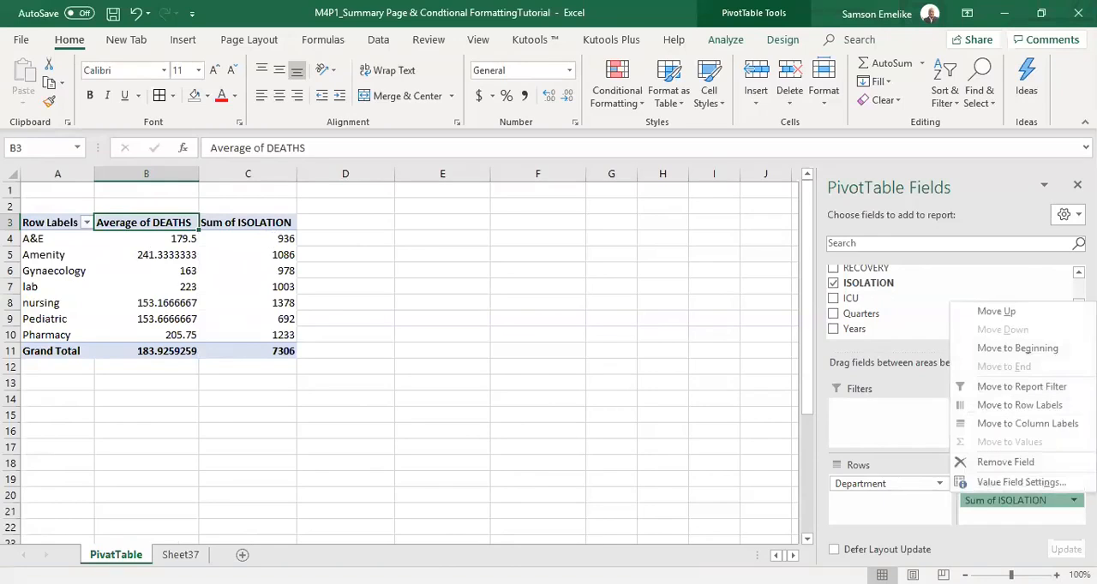
{"action": "left_click", "coordinate": [1023, 485]}
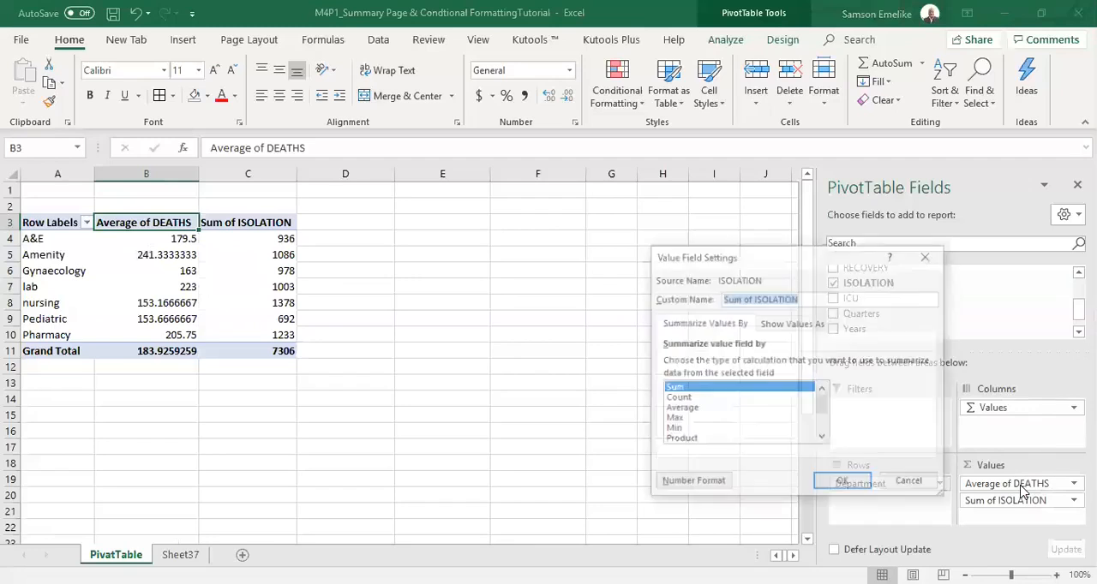
{"action": "left_click", "coordinate": [683, 410]}
{"action": "left_click", "coordinate": [853, 485]}
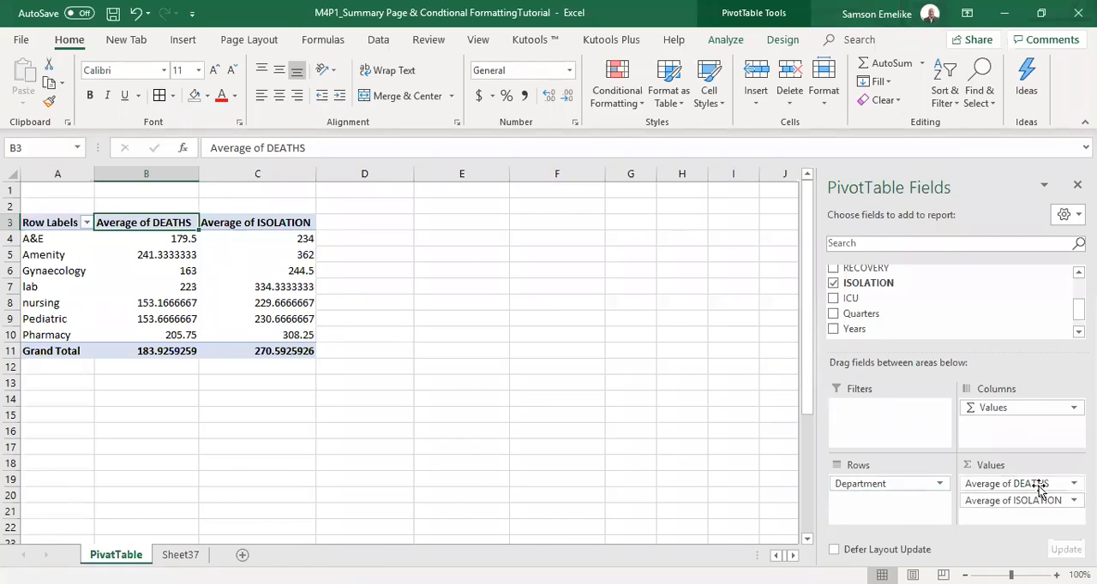
Clear DEATHS, ISOLATION and Department from the PivotTable, and add Department back to the rows of the empty report.
{"action": "left_click_drag", "start_coordinate": [1034, 487], "coordinate": [660, 429]}
{"action": "left_click_drag", "start_coordinate": [1016, 500], "coordinate": [767, 455]}
{"action": "left_click_drag", "start_coordinate": [885, 486], "coordinate": [521, 363]}
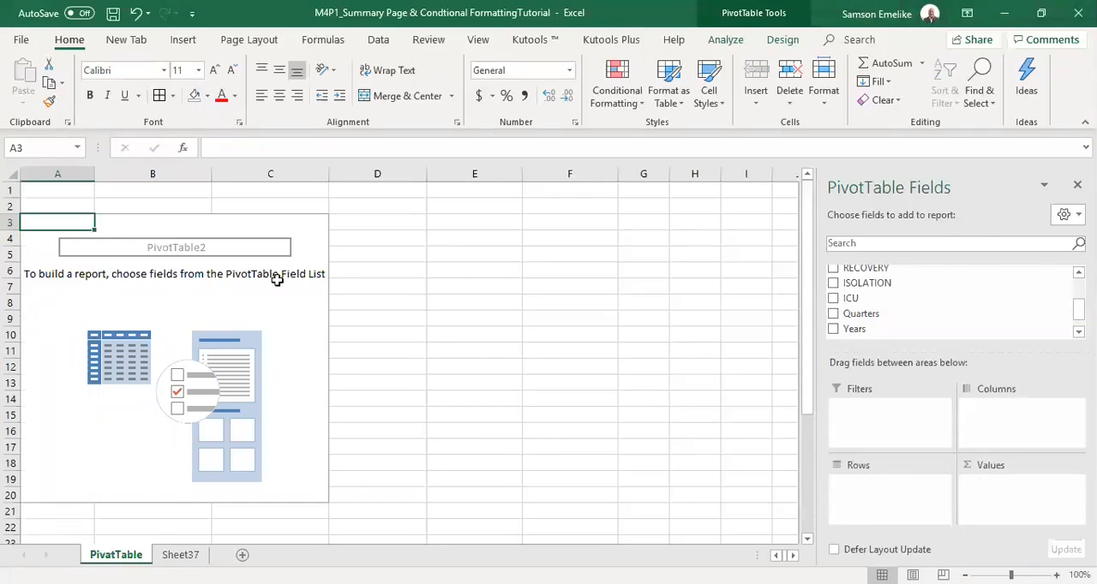
{"action": "scroll", "coordinate": [952, 299], "scroll_direction": "up", "scroll_amount": 2}
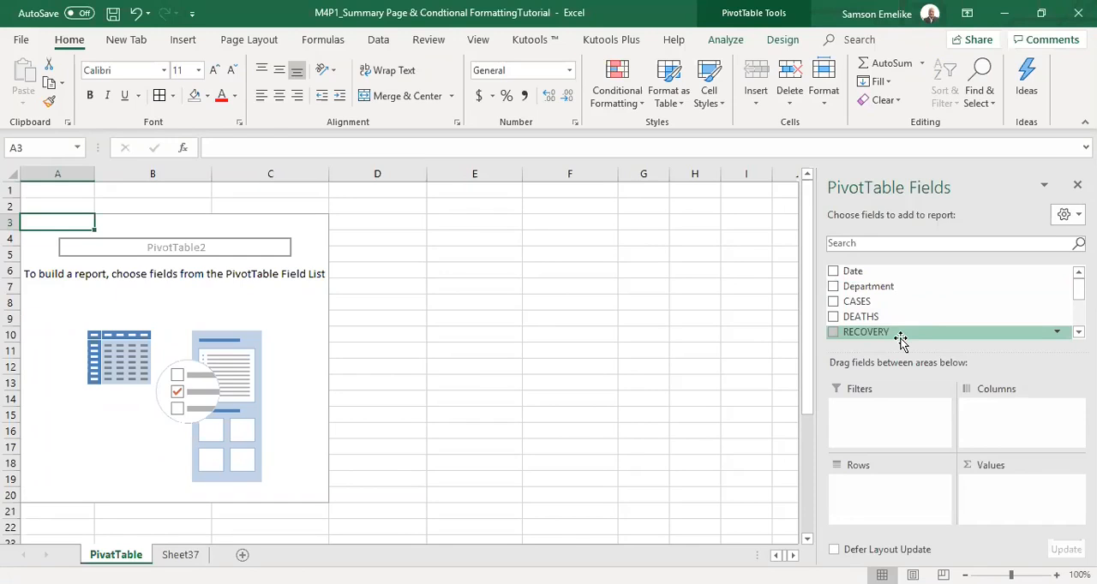
{"action": "left_click_drag", "start_coordinate": [862, 288], "coordinate": [896, 505]}
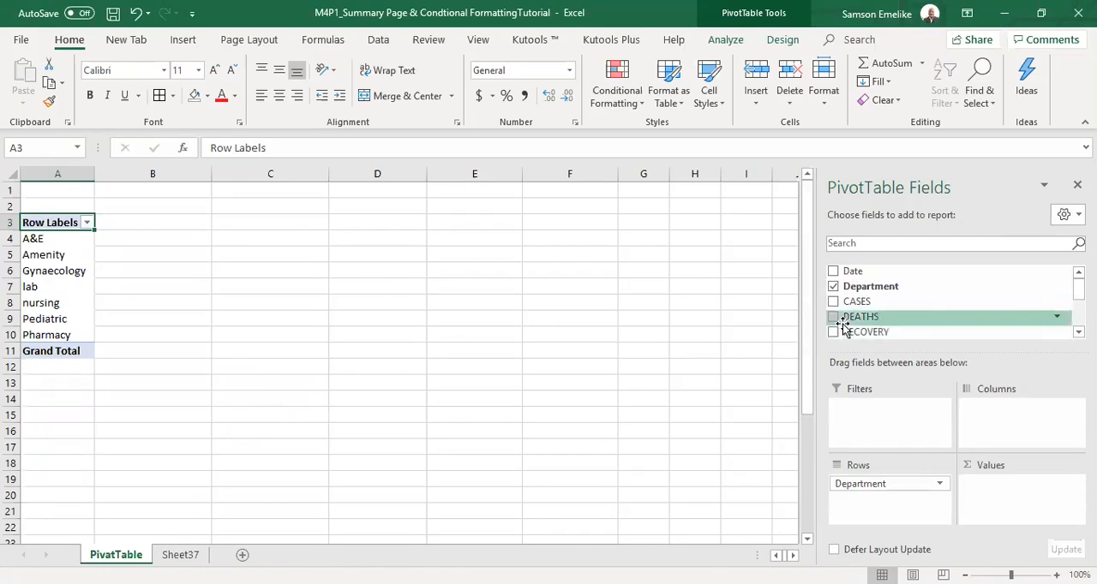
Add the CASES, DEATHS, RECOVERY, ISOLATION and ICU fields to the PivotTable values, and check the source data on Sheet37.
{"action": "left_click_drag", "start_coordinate": [864, 302], "coordinate": [543, 453]}
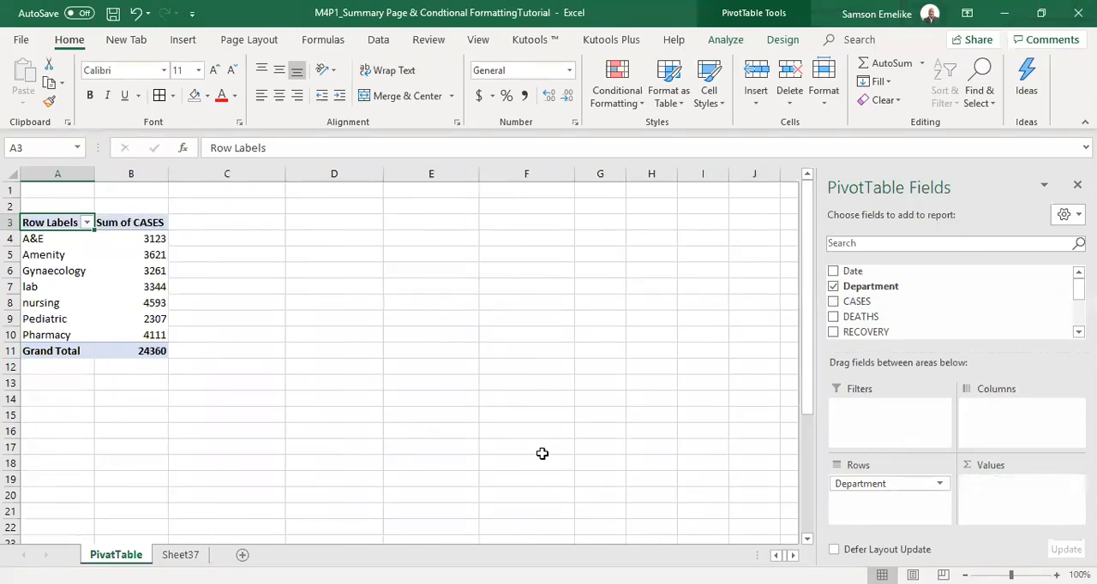
{"action": "left_click", "coordinate": [833, 303]}
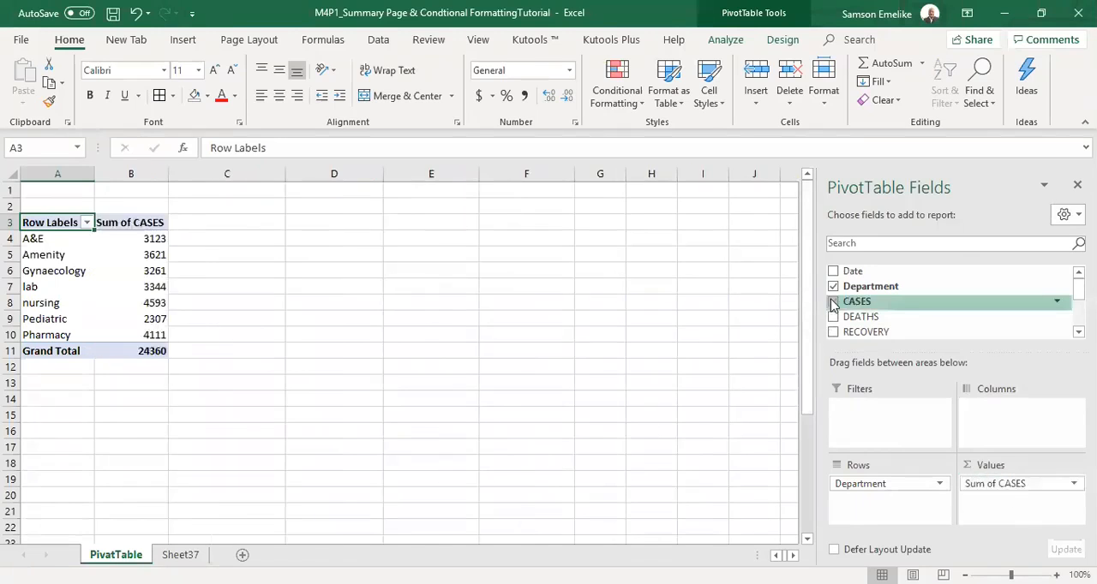
{"action": "left_click", "coordinate": [833, 318]}
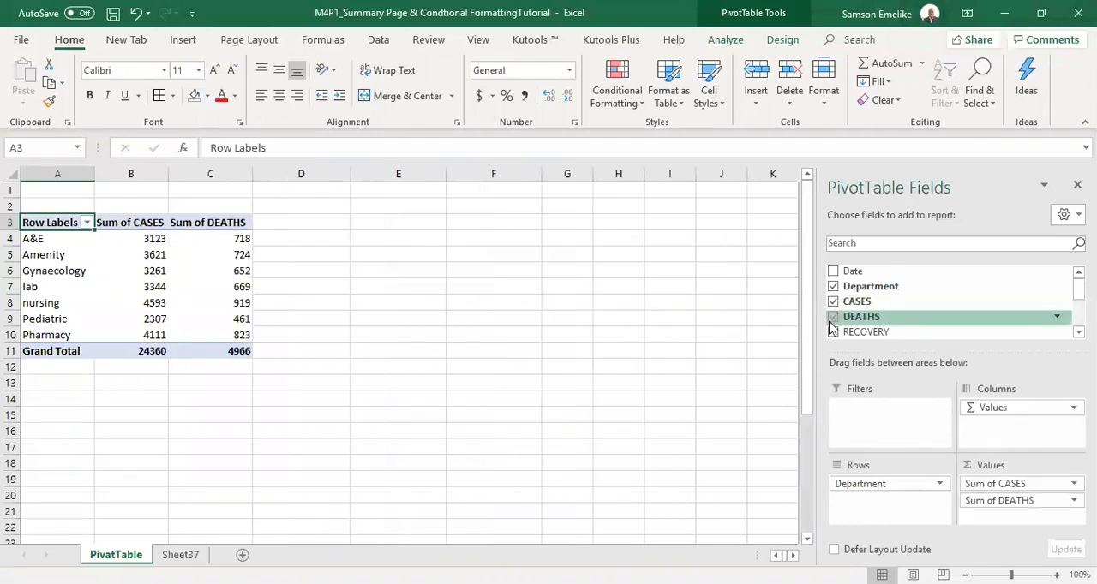
{"action": "left_click", "coordinate": [833, 332]}
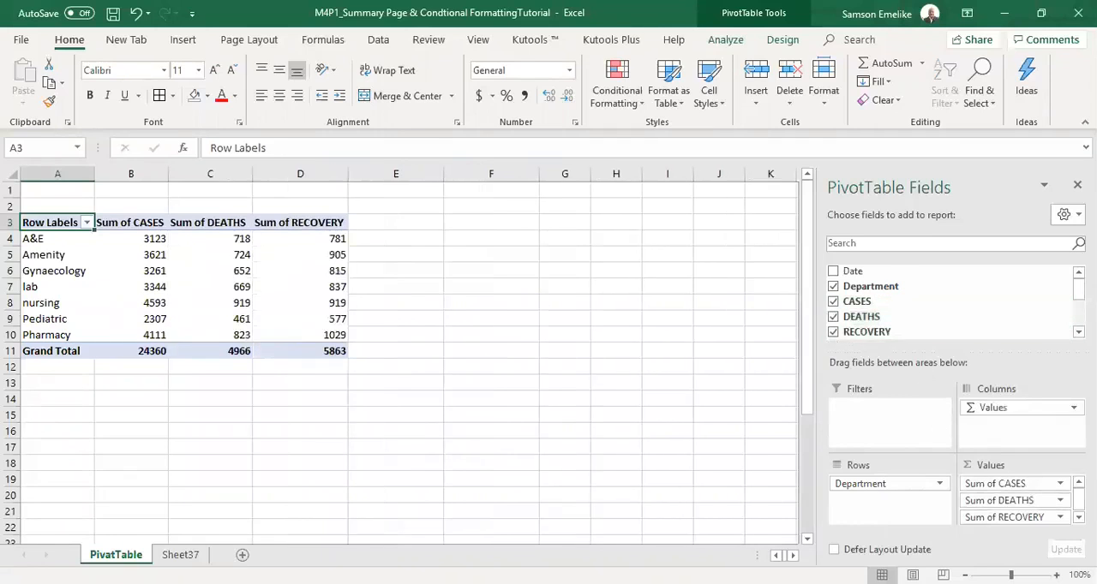
{"action": "scroll", "coordinate": [900, 309], "scroll_direction": "down", "scroll_amount": 2}
{"action": "left_click", "coordinate": [833, 309]}
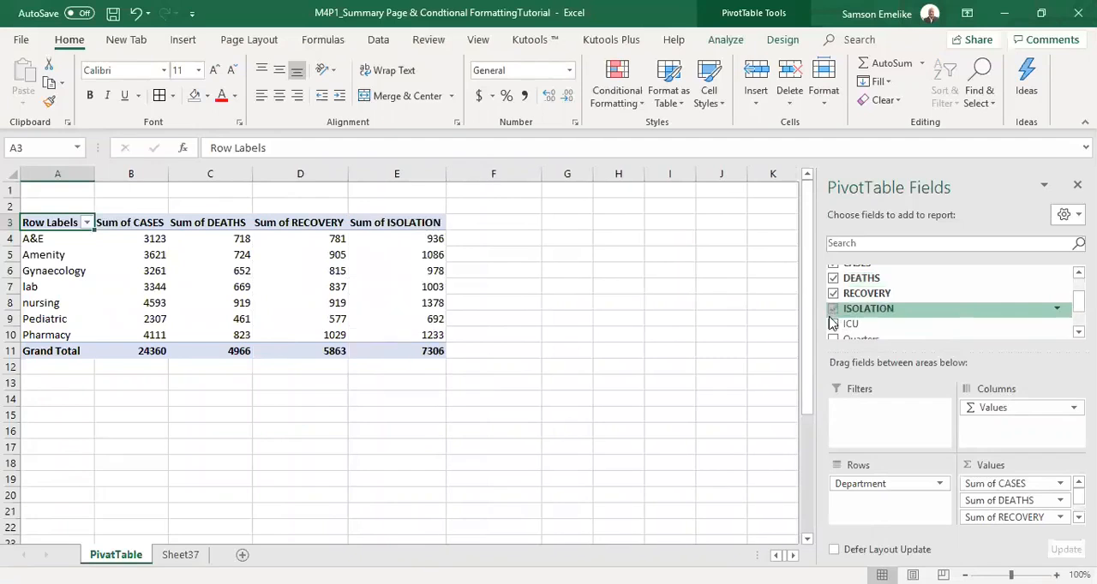
{"action": "left_click", "coordinate": [834, 325]}
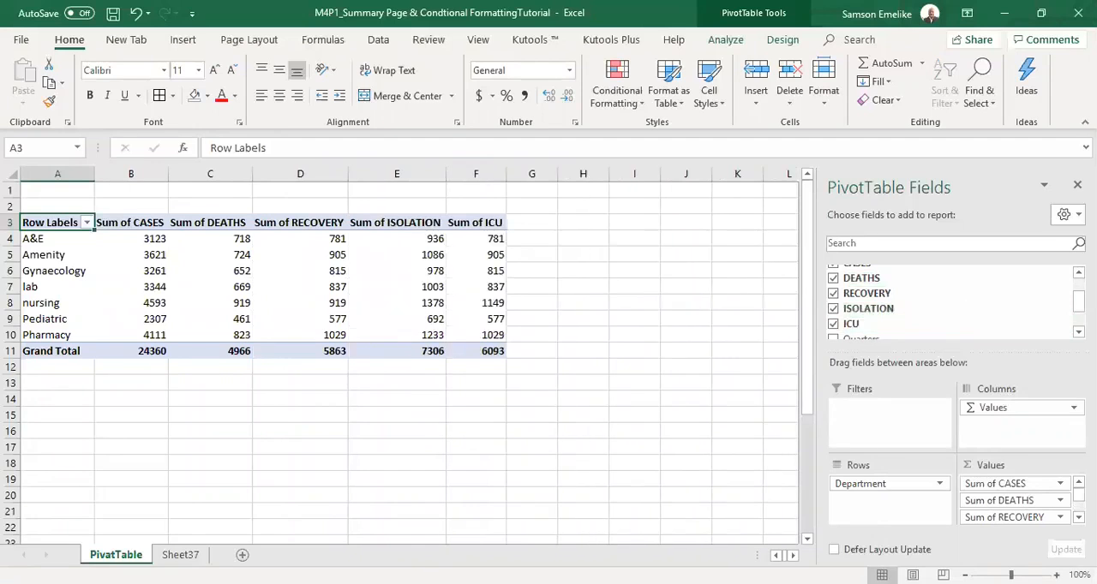
{"action": "scroll", "coordinate": [900, 301], "scroll_direction": "up", "scroll_amount": 3}
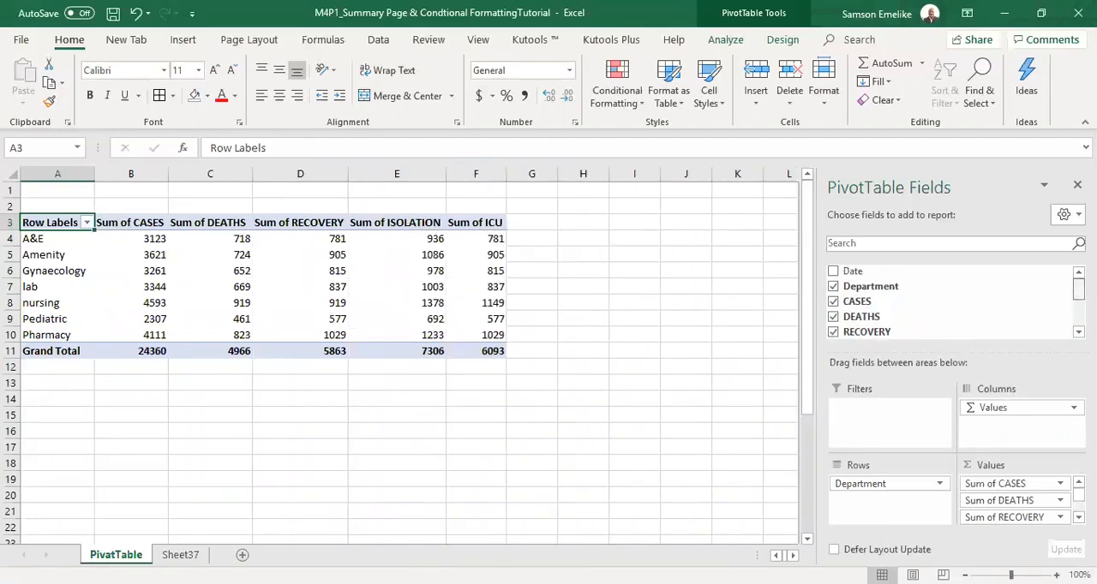
{"action": "left_click", "coordinate": [180, 556]}
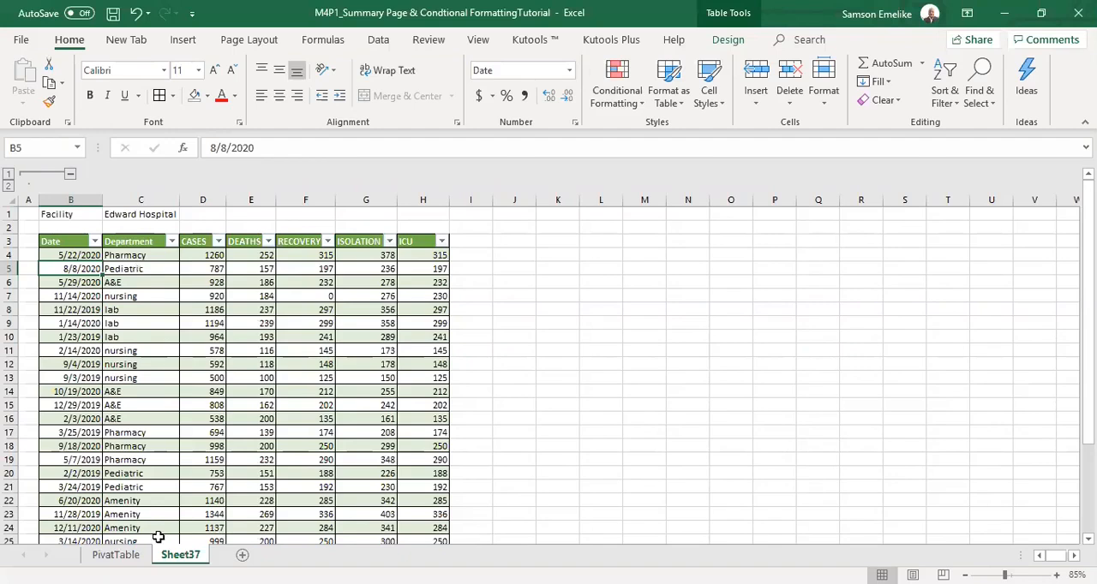
{"action": "left_click", "coordinate": [116, 555]}
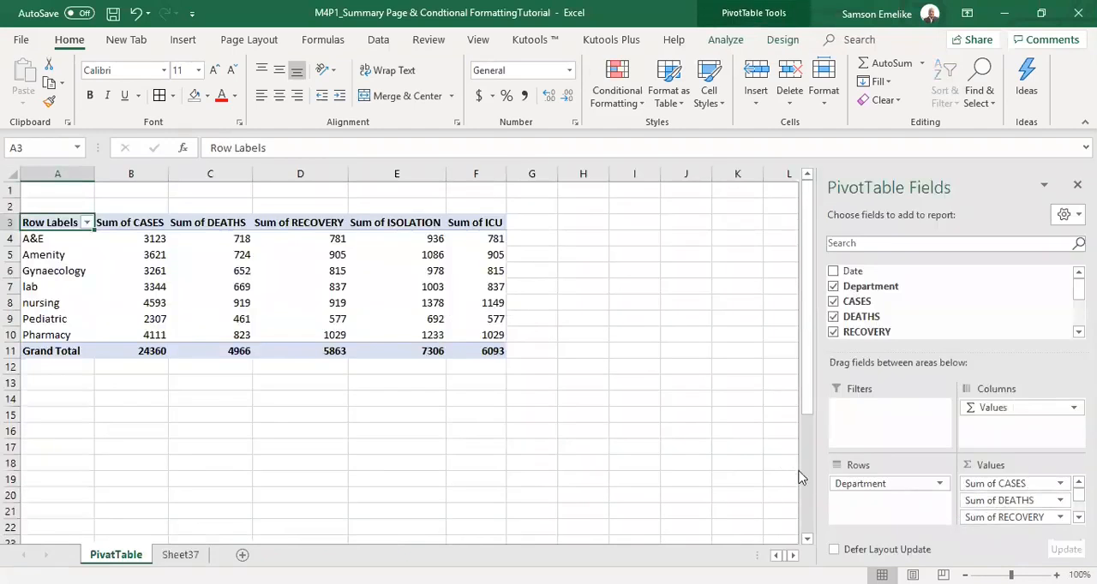
Remove the RECOVERY, ISOLATION, DEATHS and ICU fields from the PivotTable, keeping only CASES in the values.
{"action": "left_click_drag", "start_coordinate": [1024, 518], "coordinate": [514, 487]}
{"action": "left_click_drag", "start_coordinate": [1062, 516], "coordinate": [732, 500]}
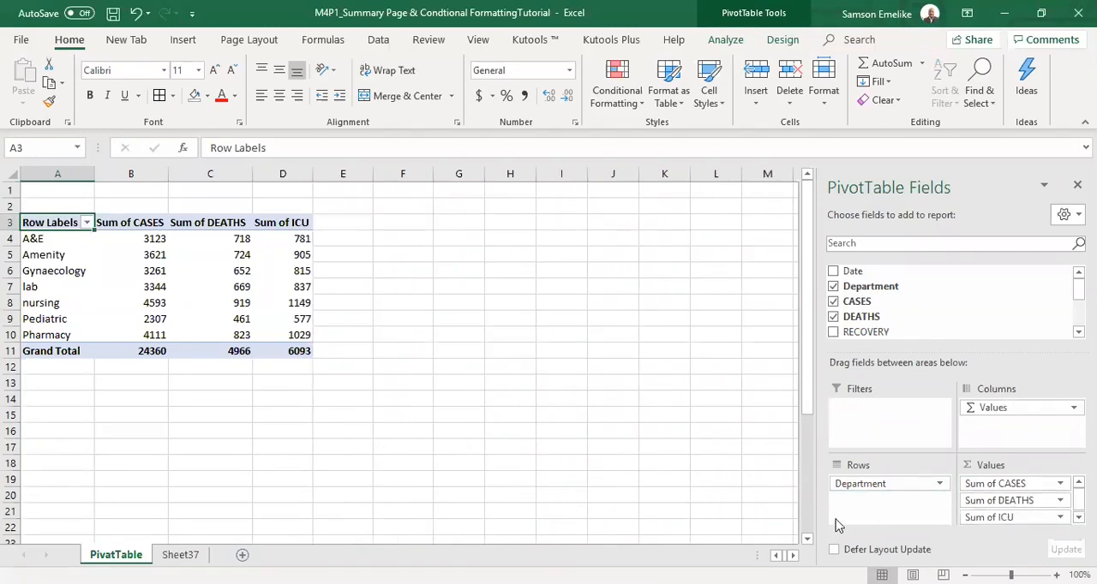
{"action": "left_click", "coordinate": [353, 465]}
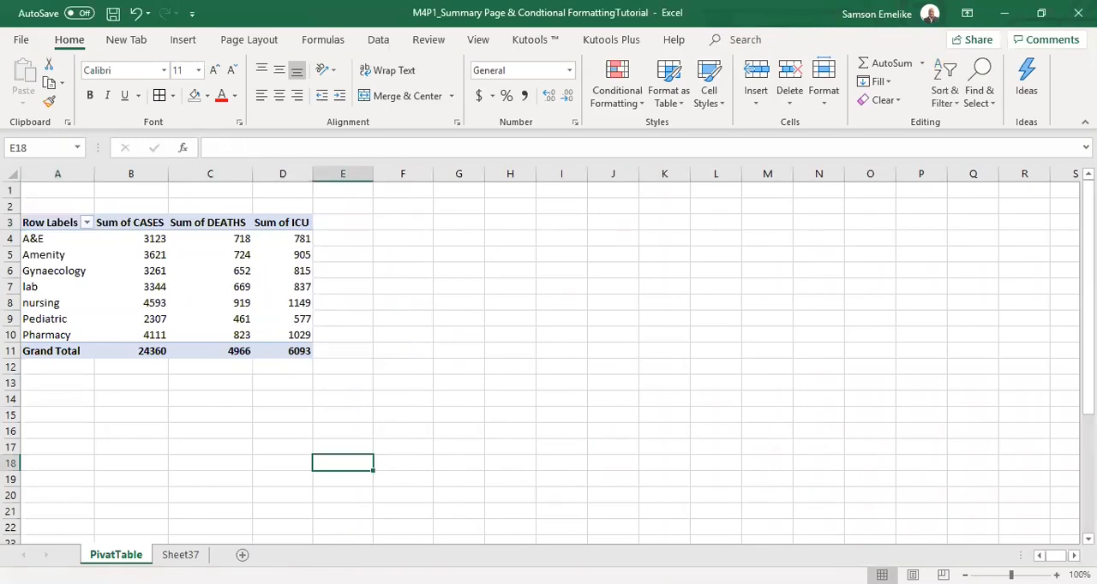
{"action": "left_click", "coordinate": [177, 306]}
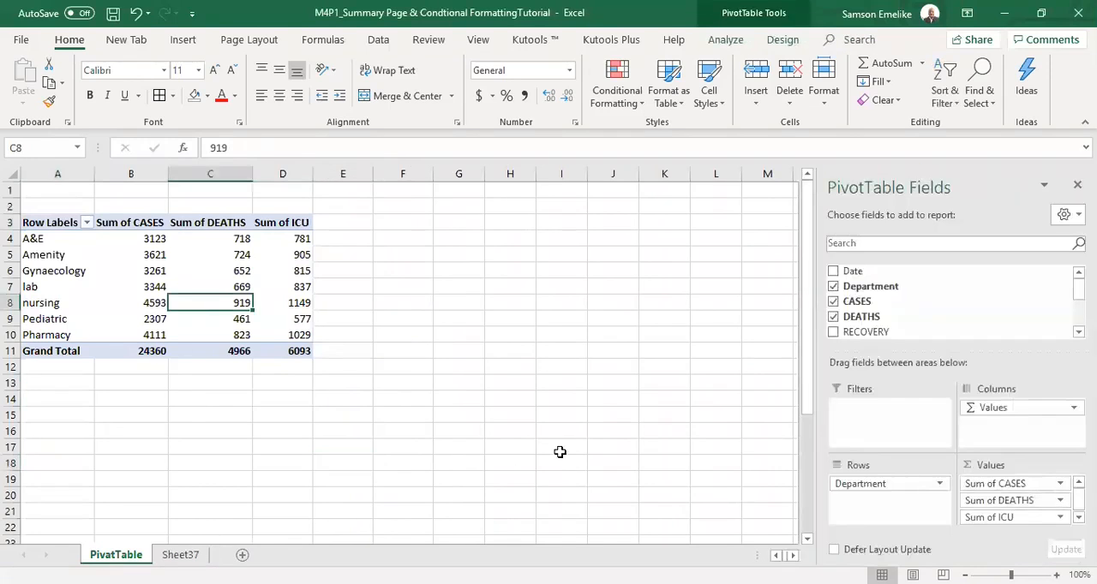
{"action": "left_click", "coordinate": [834, 317]}
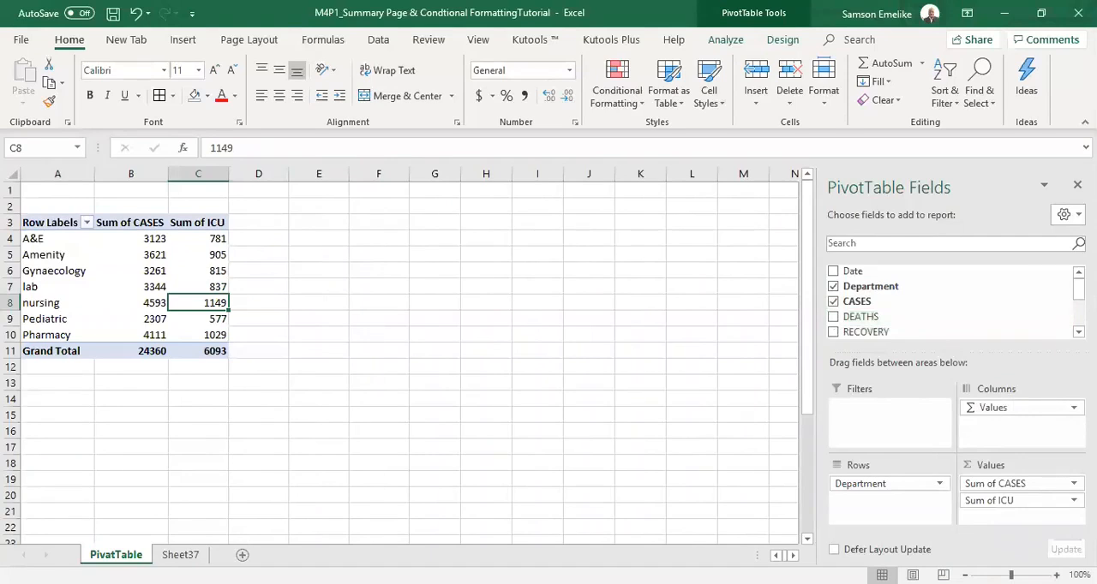
{"action": "scroll", "coordinate": [866, 317], "scroll_direction": "down", "scroll_amount": 3}
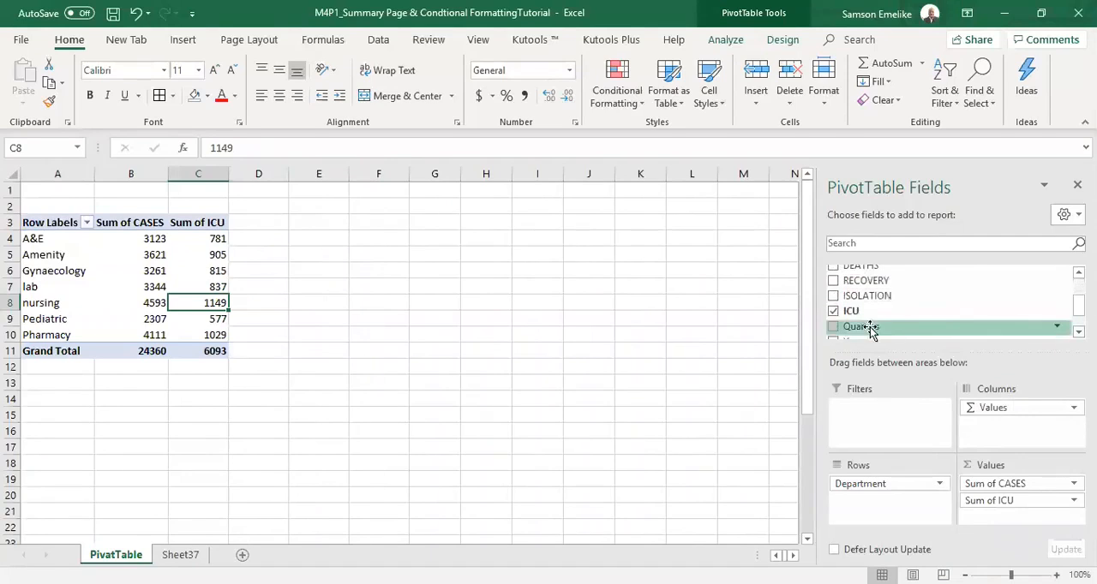
{"action": "left_click", "coordinate": [834, 312]}
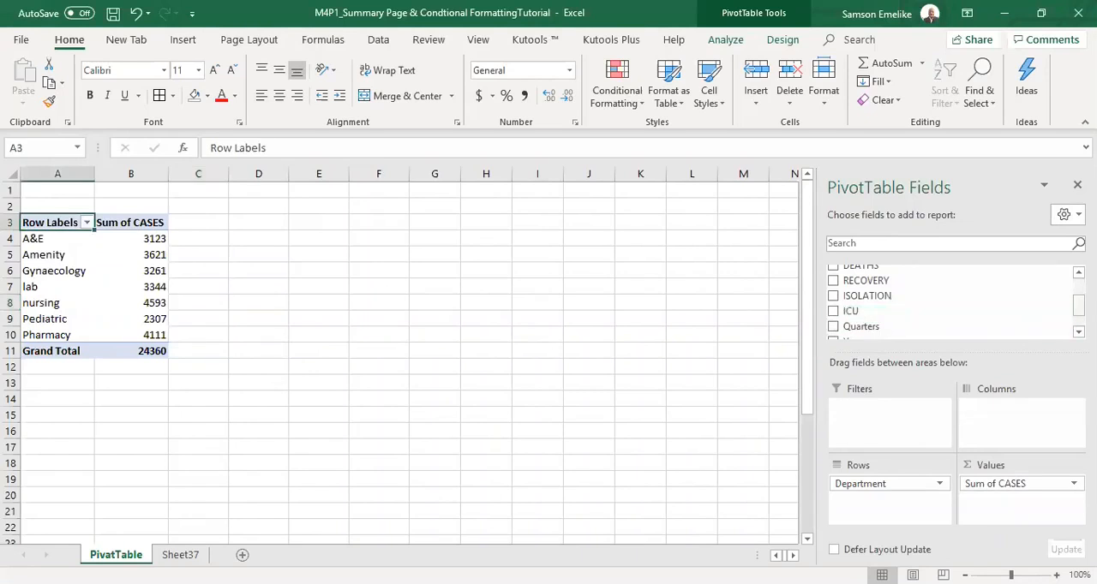
{"action": "scroll", "coordinate": [951, 302], "scroll_direction": "up", "scroll_amount": 3}
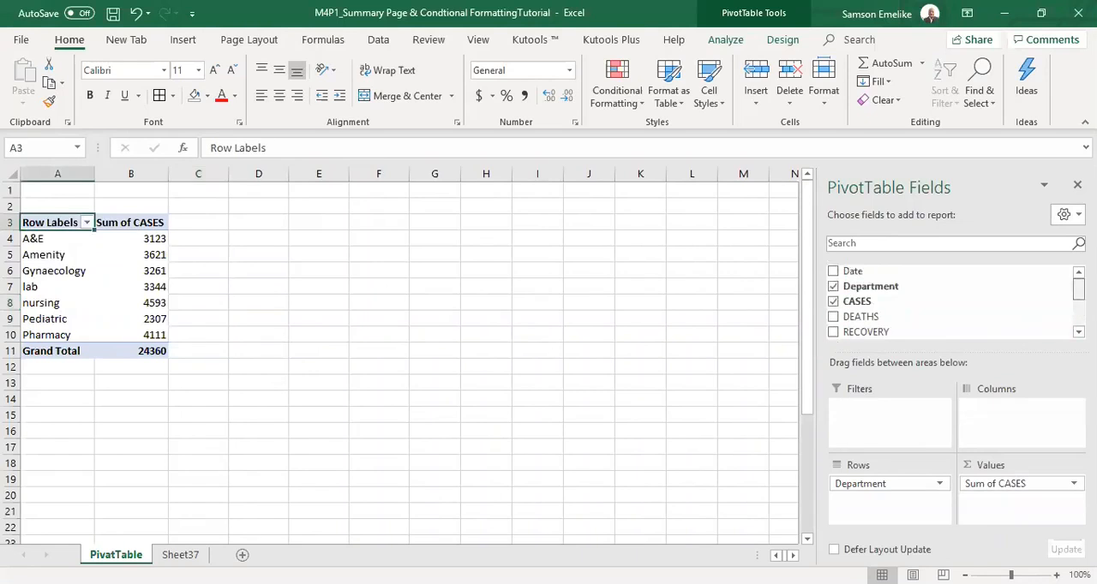
{"action": "left_click", "coordinate": [1020, 483]}
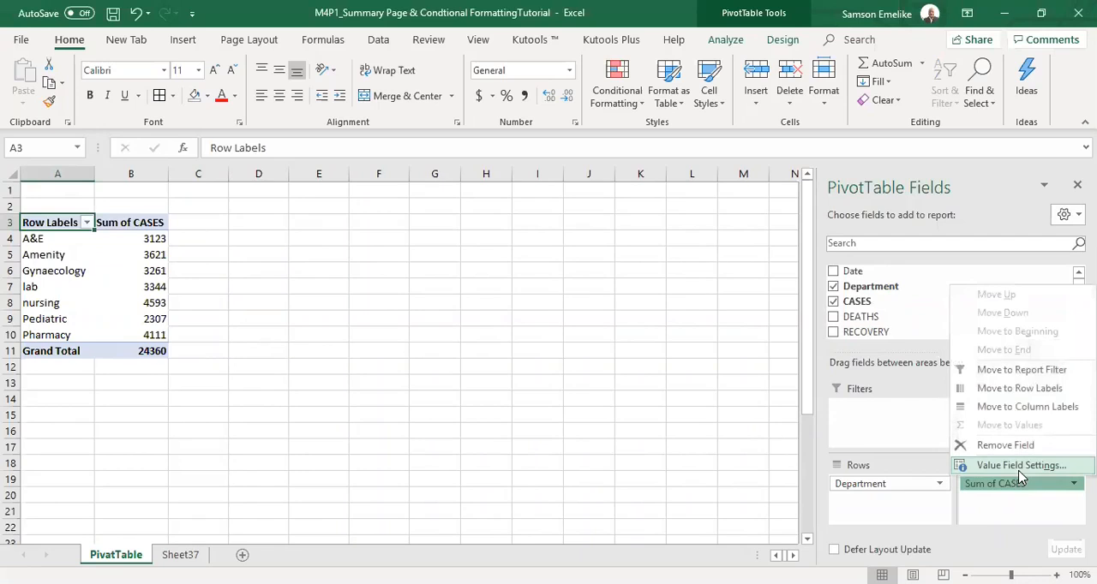
{"action": "left_click", "coordinate": [1020, 465]}
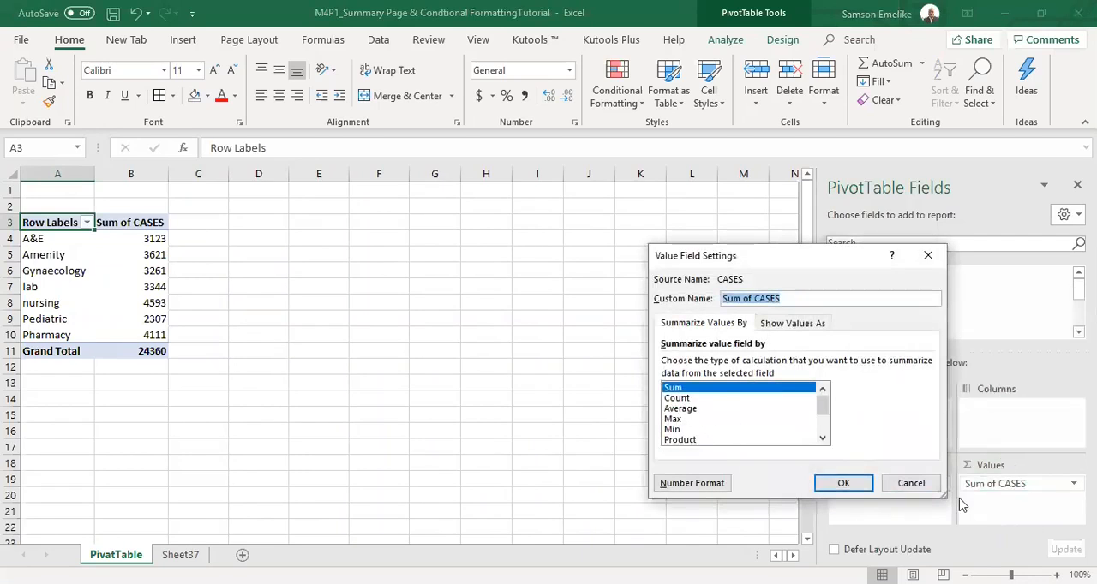
{"action": "left_click", "coordinate": [911, 484]}
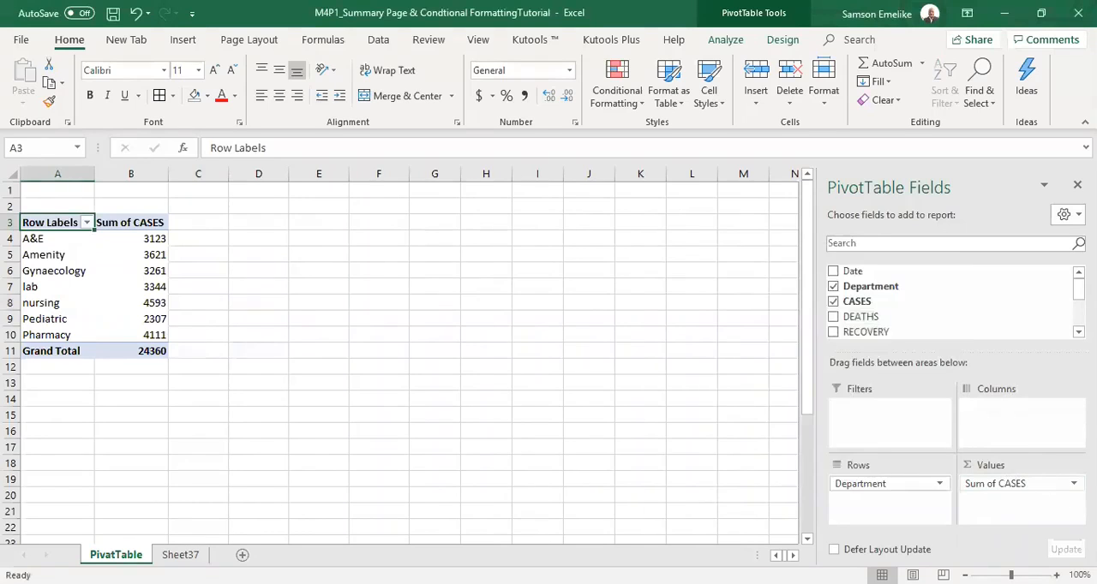
Summarize the CASES value field by Average instead of Sum in its value field settings.
{"action": "left_click", "coordinate": [1073, 483]}
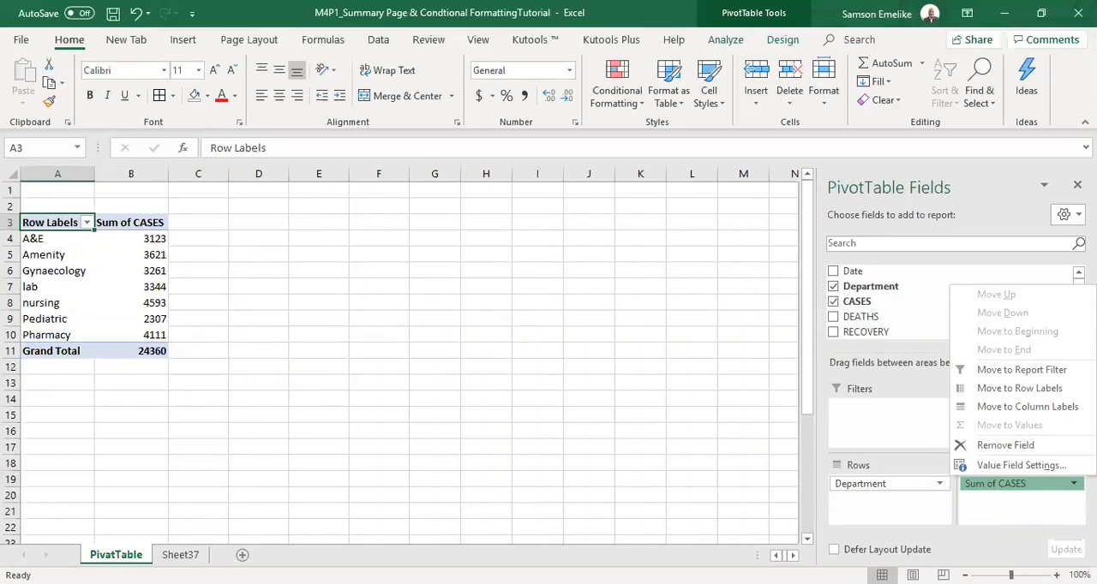
{"action": "left_click", "coordinate": [1016, 467]}
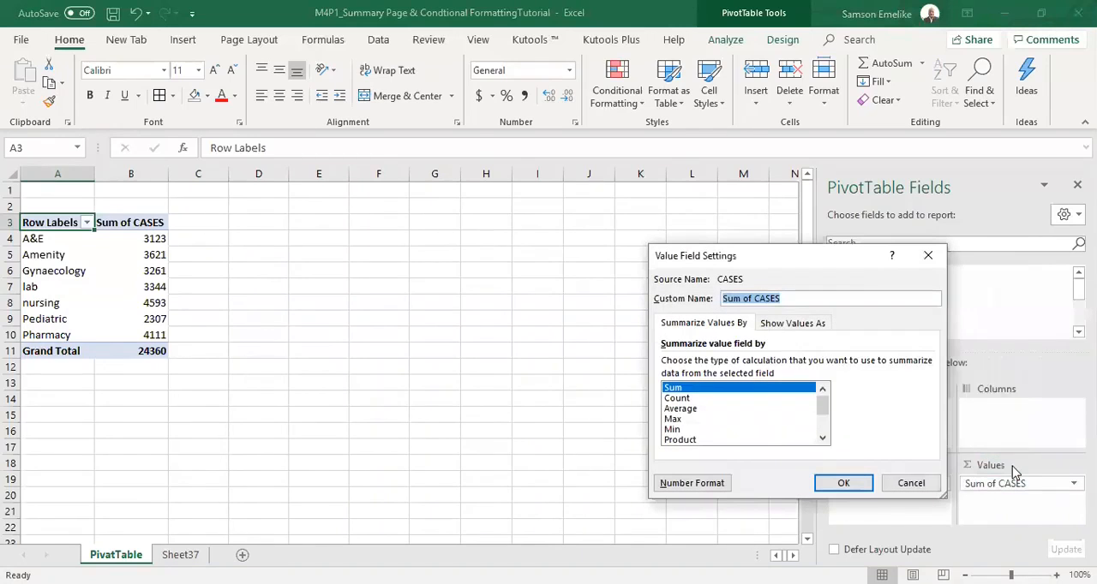
{"action": "left_click", "coordinate": [690, 409]}
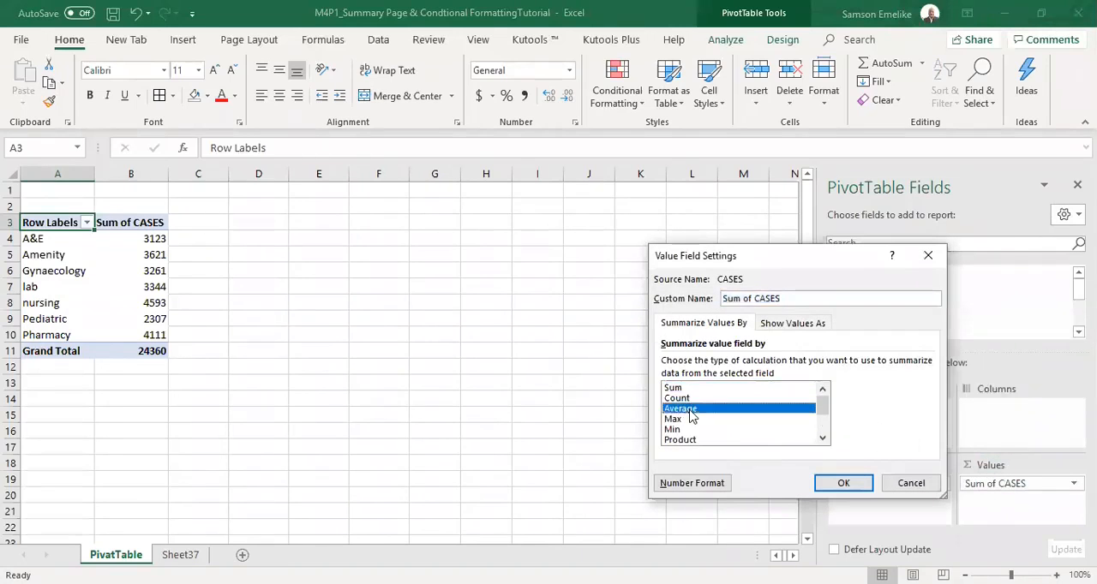
{"action": "left_click", "coordinate": [860, 485]}
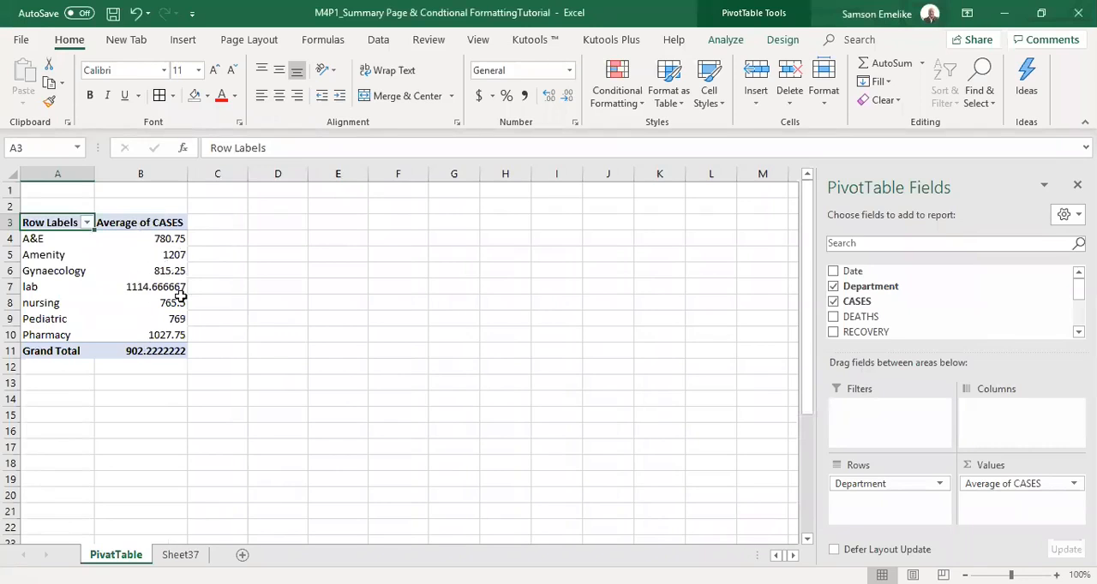
Review the average CASES listed for each department row in the PivotTable.
{"action": "left_click", "coordinate": [40, 240]}
{"action": "left_click", "coordinate": [45, 257]}
{"action": "left_click", "coordinate": [48, 272]}
{"action": "left_click", "coordinate": [48, 304]}
{"action": "left_click", "coordinate": [311, 341]}
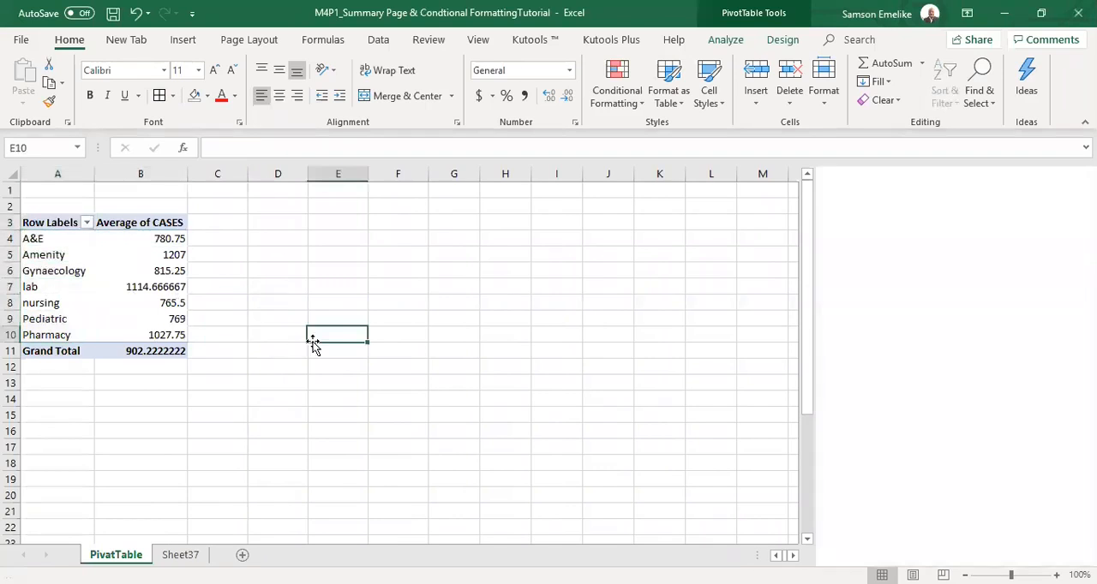
{"action": "left_click", "coordinate": [511, 267]}
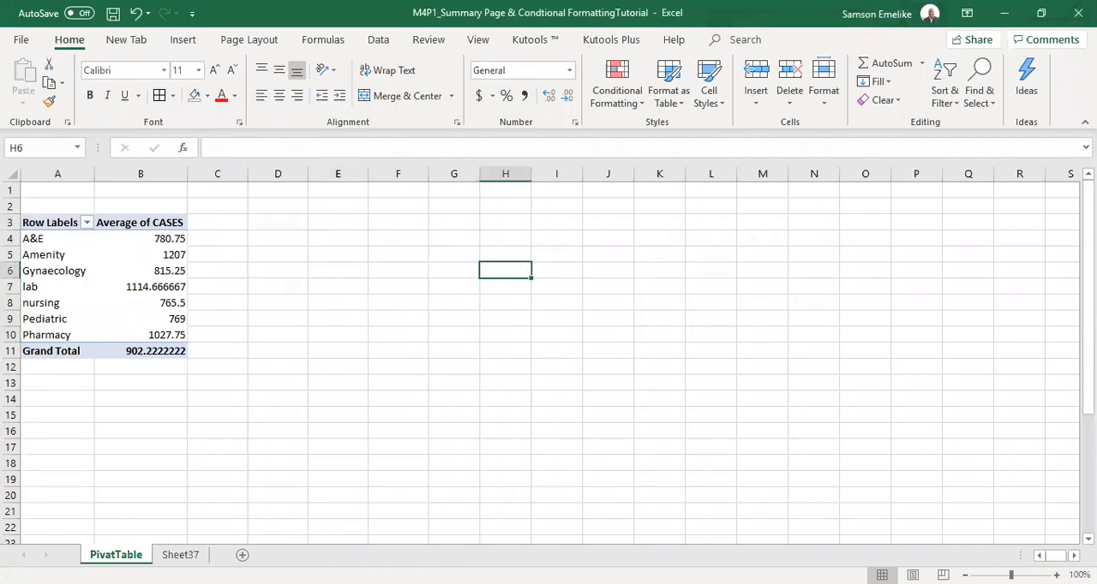
{"action": "left_click", "coordinate": [100, 271]}
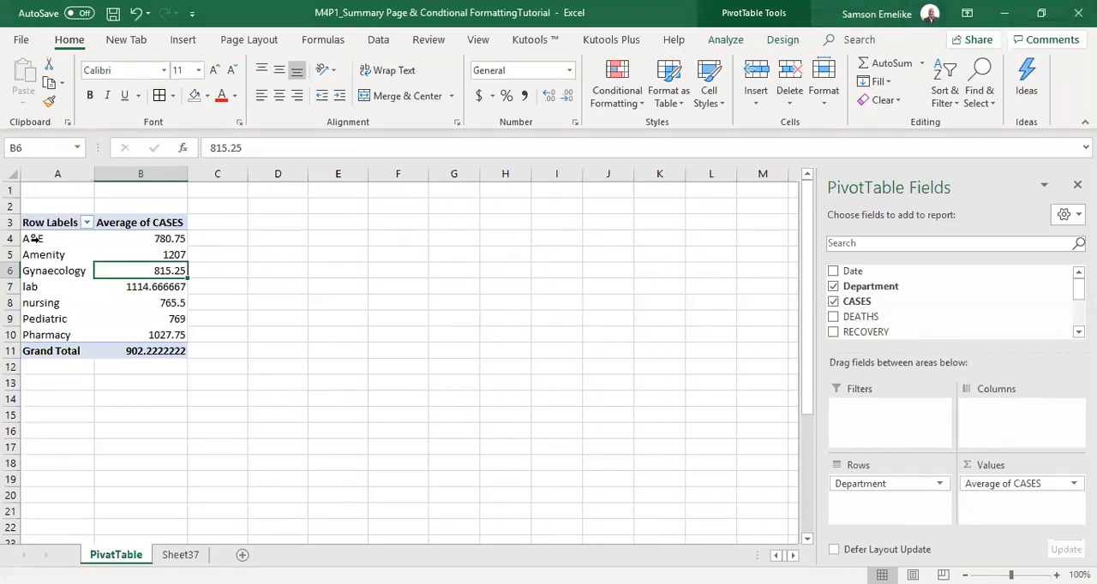
Move the Department field from the PivotTable rows to the columns, and widen worksheet columns B, C and D.
{"action": "left_click_drag", "start_coordinate": [857, 485], "coordinate": [1007, 407]}
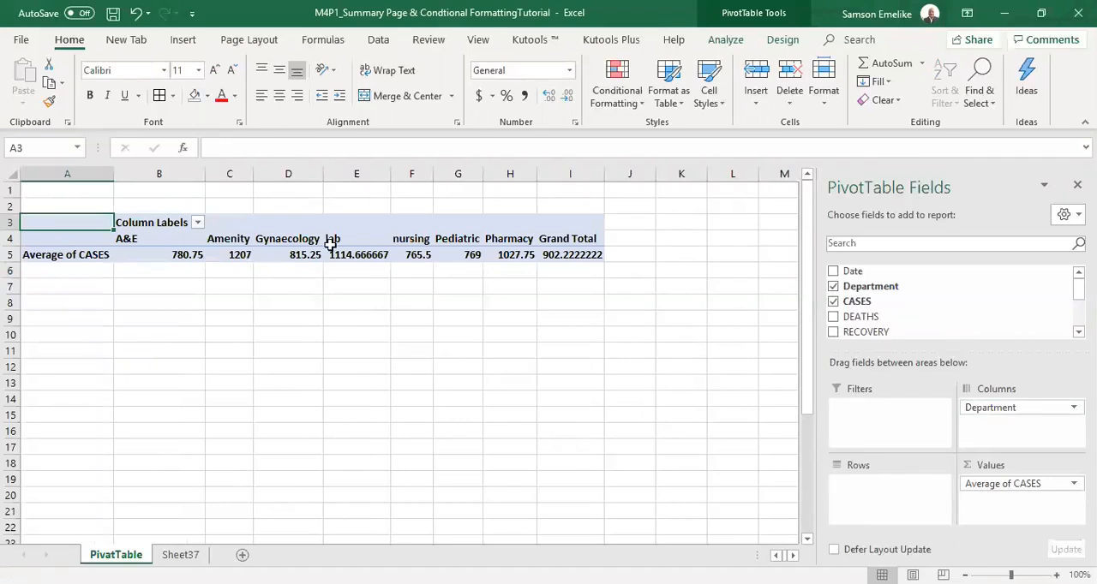
{"action": "left_click_drag", "start_coordinate": [320, 174], "coordinate": [355, 175]}
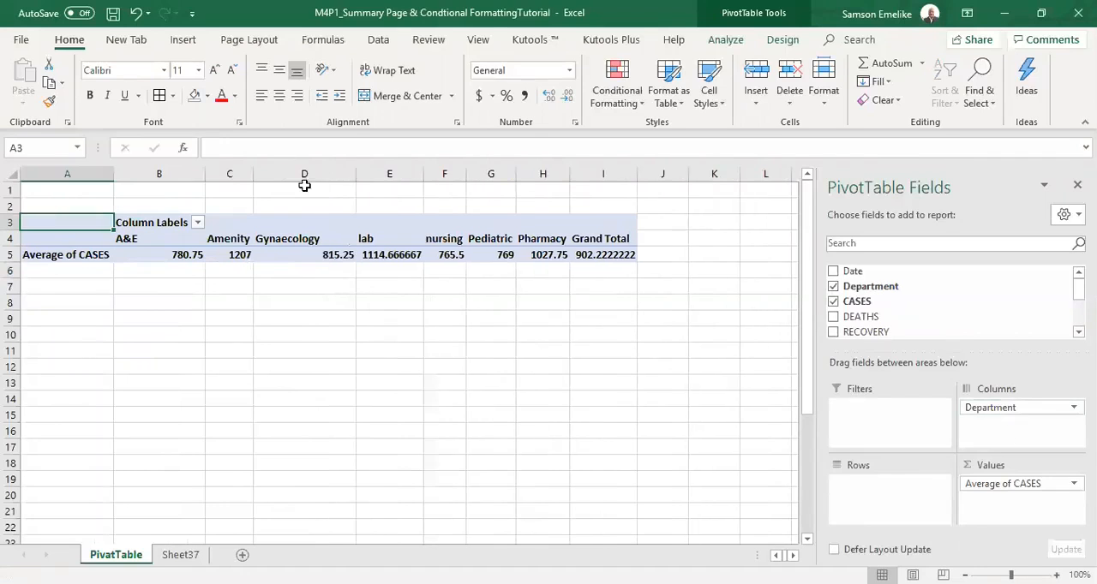
{"action": "left_click_drag", "start_coordinate": [251, 175], "coordinate": [279, 175]}
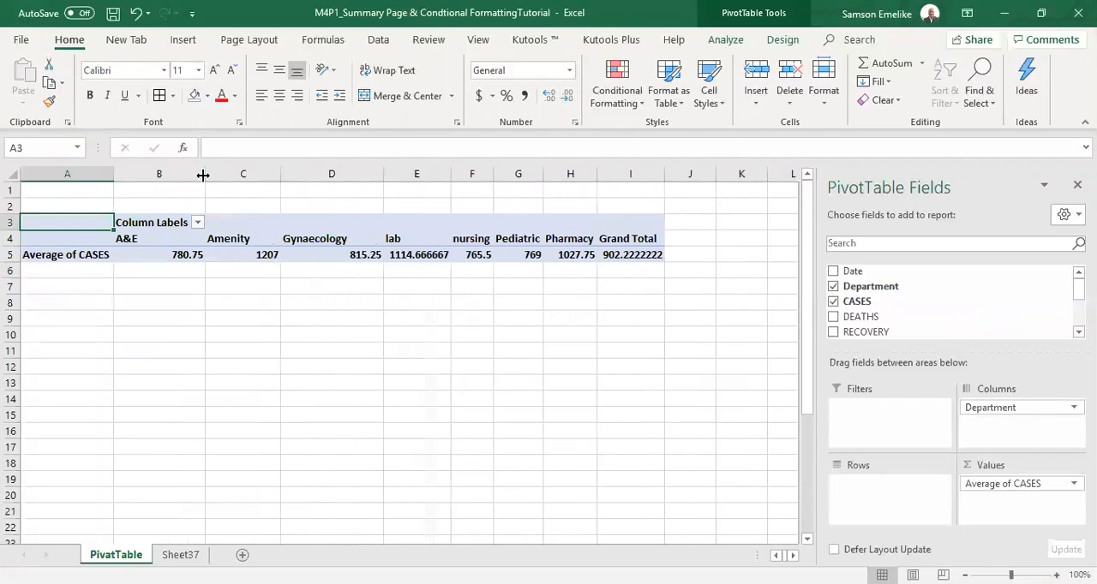
{"action": "left_click_drag", "start_coordinate": [201, 174], "coordinate": [222, 174]}
Check the average CASES under the A&E, Amenity and Gynaecology column labels.
{"action": "left_click", "coordinate": [42, 256]}
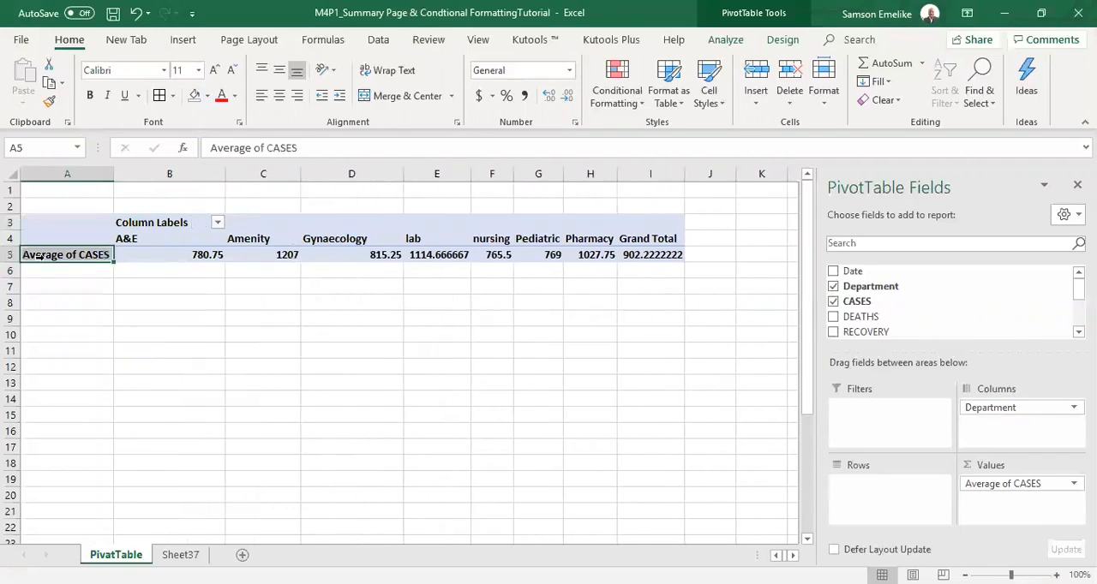
{"action": "left_click", "coordinate": [194, 254]}
{"action": "left_click", "coordinate": [263, 238]}
{"action": "left_click", "coordinate": [275, 256]}
{"action": "left_click", "coordinate": [353, 229]}
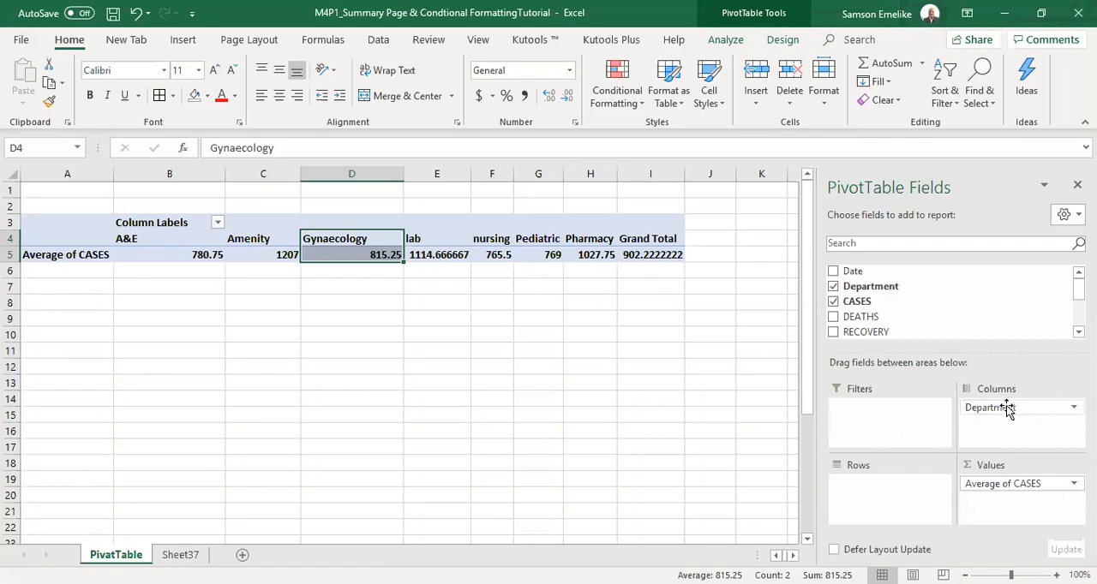
Add the DEATHS field to the PivotTable columns, move it to the rows, and inspect the first two row labels.
{"action": "left_click_drag", "start_coordinate": [859, 319], "coordinate": [1005, 429]}
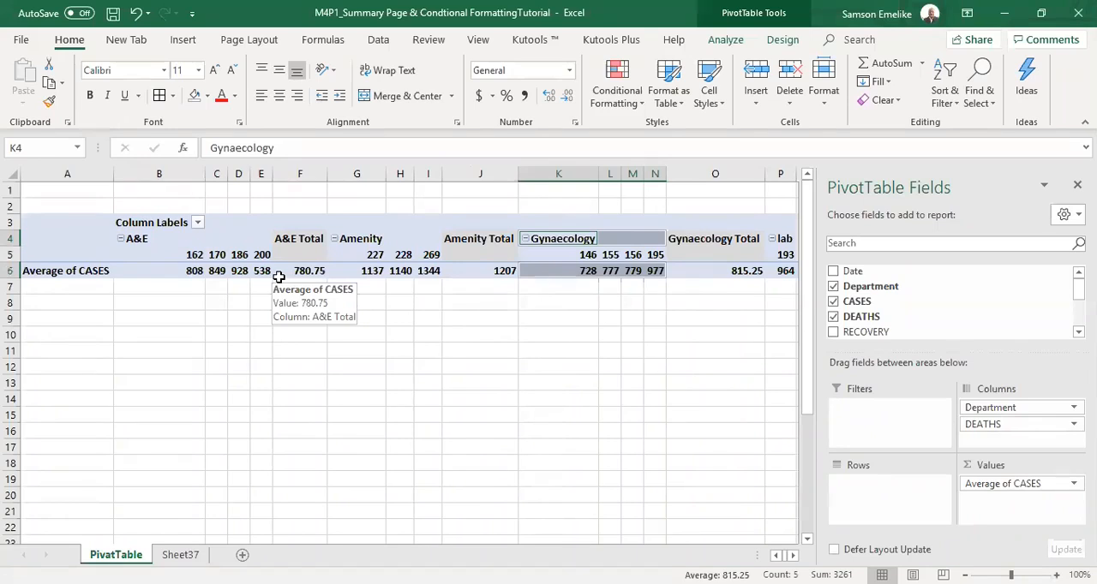
{"action": "left_click_drag", "start_coordinate": [969, 425], "coordinate": [857, 506]}
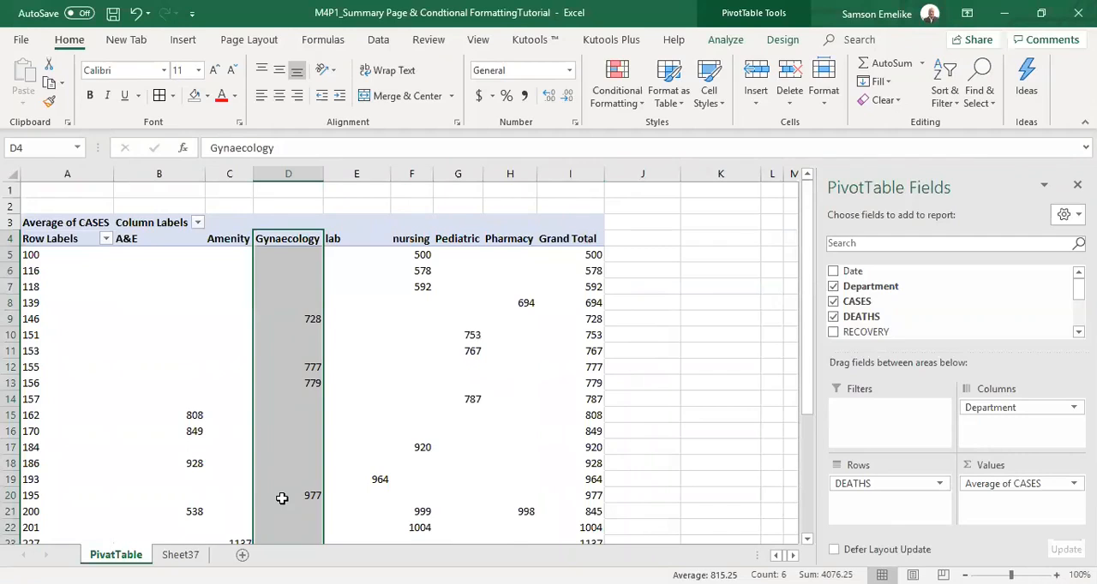
{"action": "mouse_move", "coordinate": [282, 498]}
{"action": "left_click", "coordinate": [25, 255]}
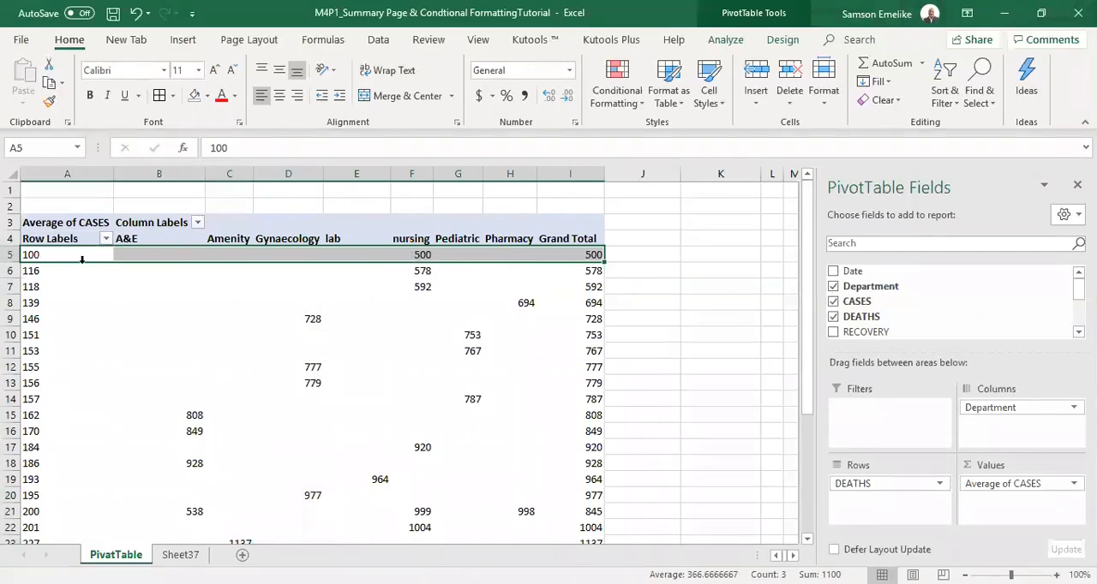
{"action": "left_click", "coordinate": [27, 270]}
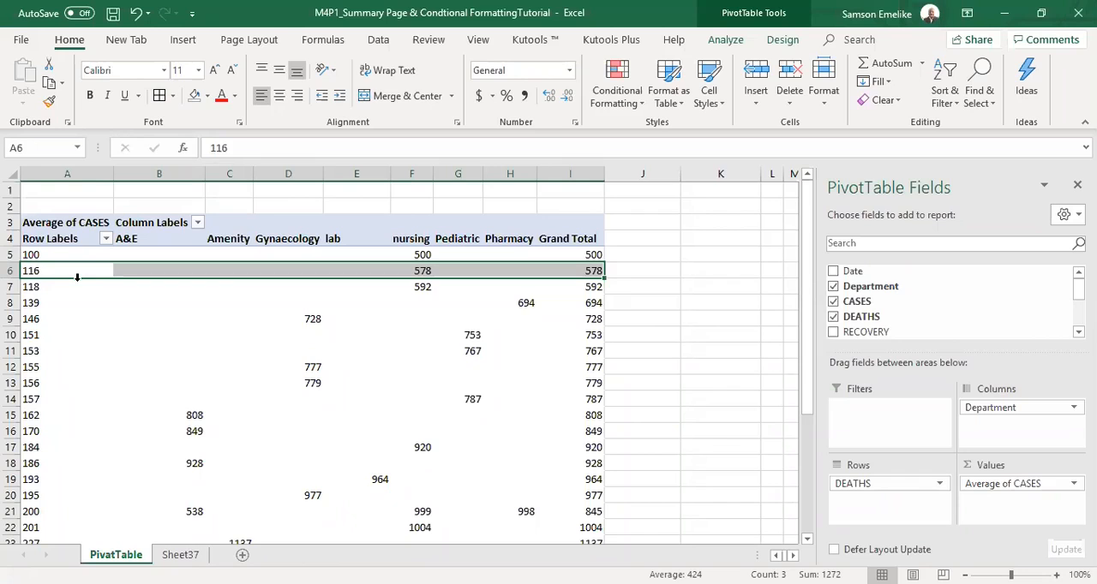
Remove the DEATHS field from the PivotTable rows and move the Department field from the columns to the rows.
{"action": "left_click_drag", "start_coordinate": [869, 483], "coordinate": [707, 449]}
{"action": "left_click_drag", "start_coordinate": [1060, 410], "coordinate": [876, 487]}
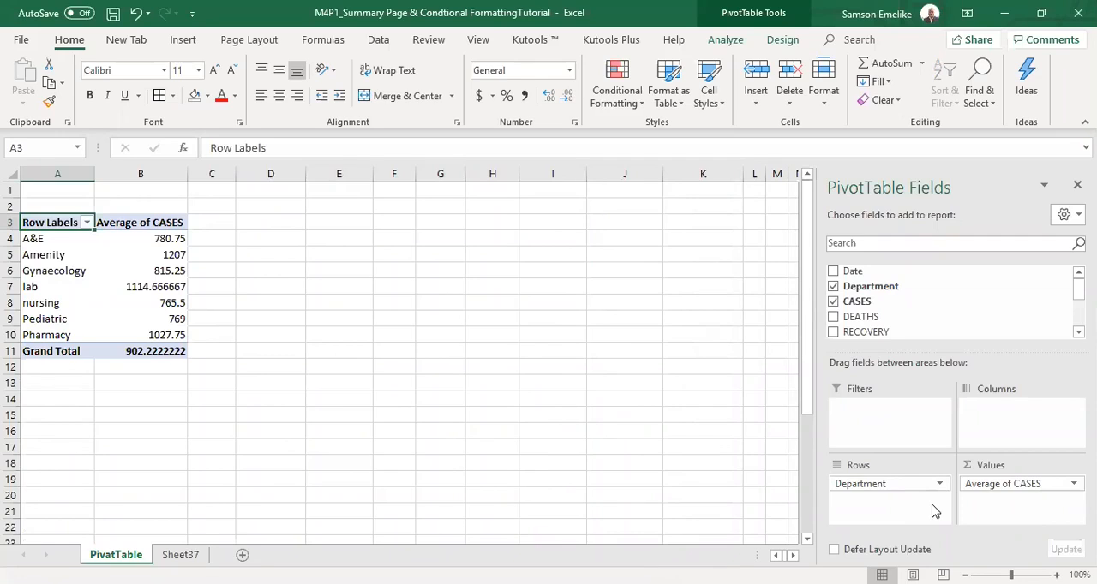
{"action": "mouse_move", "coordinate": [1079, 288]}
{"action": "left_mouse_down"}
{"action": "mouse_move", "coordinate": [1079, 317]}
{"action": "mouse_move", "coordinate": [1079, 289]}
{"action": "left_mouse_up"}
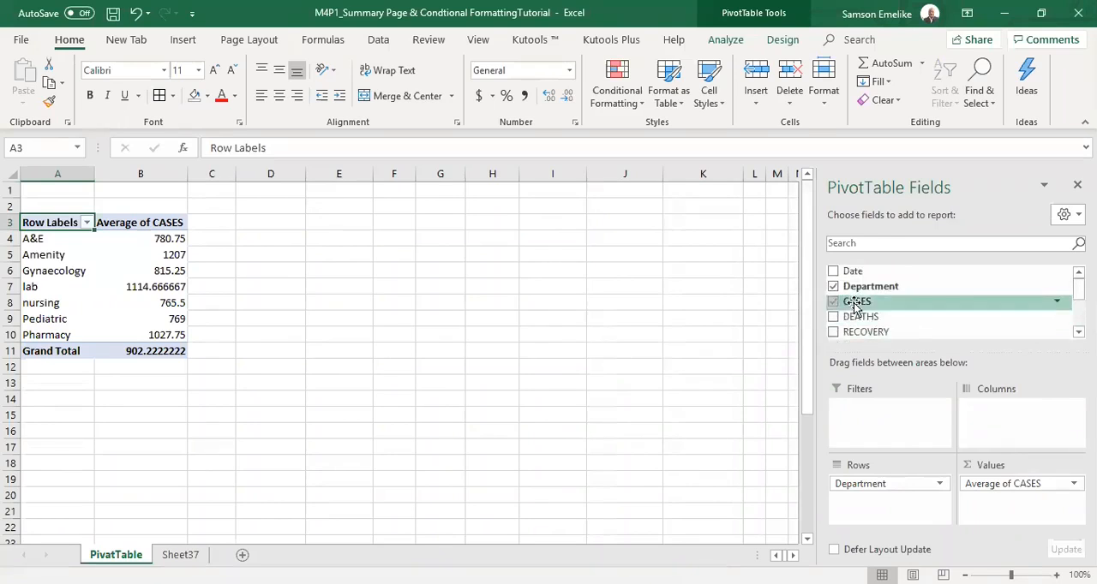
Move the Department field to the PivotTable filters and filter the report to the A&E department.
{"action": "left_click_drag", "start_coordinate": [884, 483], "coordinate": [882, 418]}
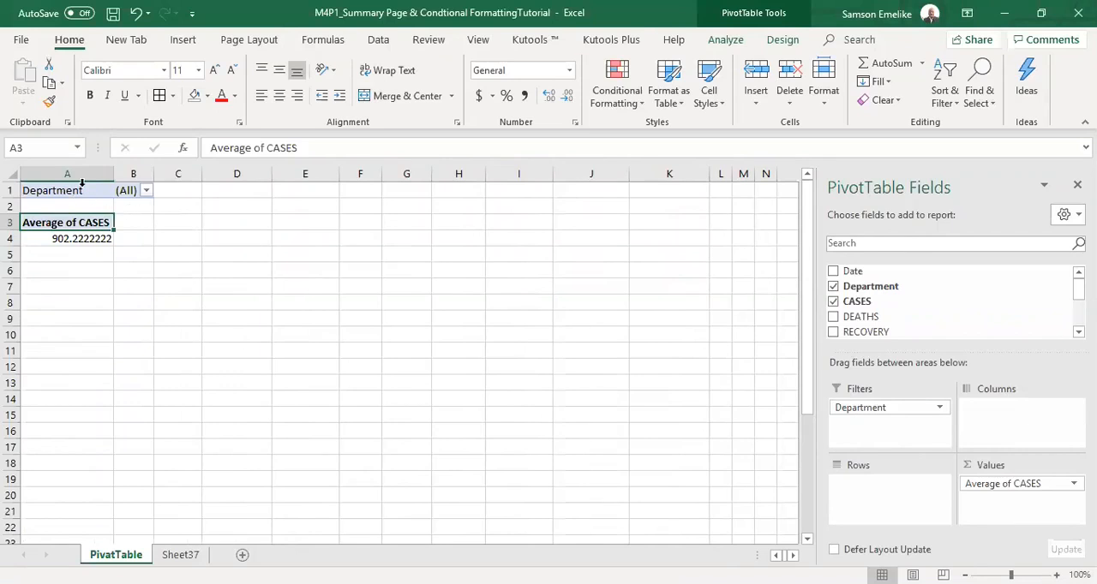
{"action": "left_click", "coordinate": [146, 190]}
{"action": "left_click", "coordinate": [36, 241]}
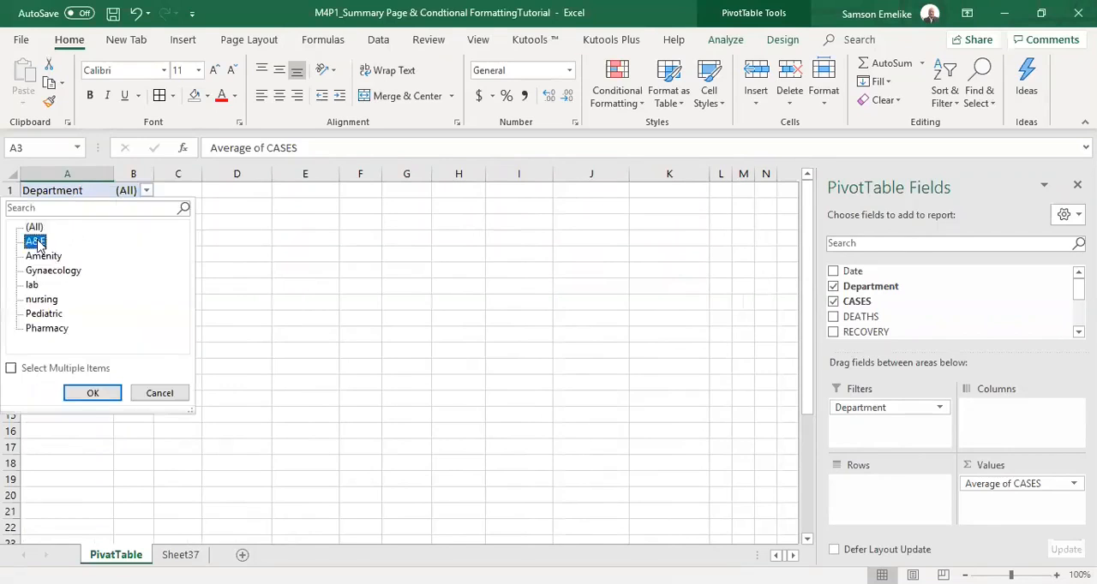
{"action": "left_click", "coordinate": [92, 394]}
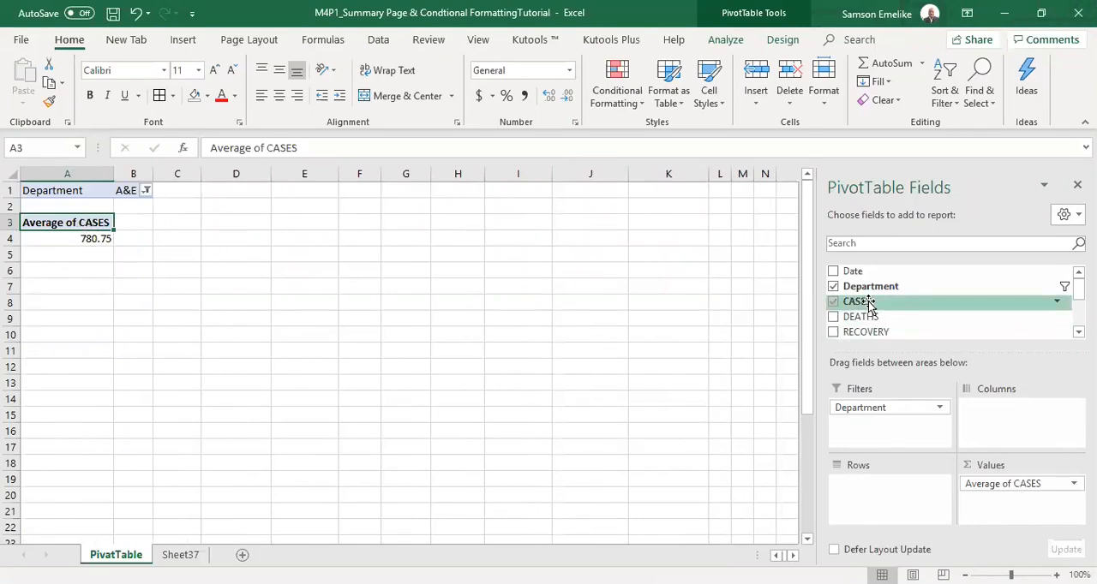
Add the DEATHS field to the PivotTable values, summarise it by Average, and select its column heading.
{"action": "left_click_drag", "start_coordinate": [861, 316], "coordinate": [1008, 516]}
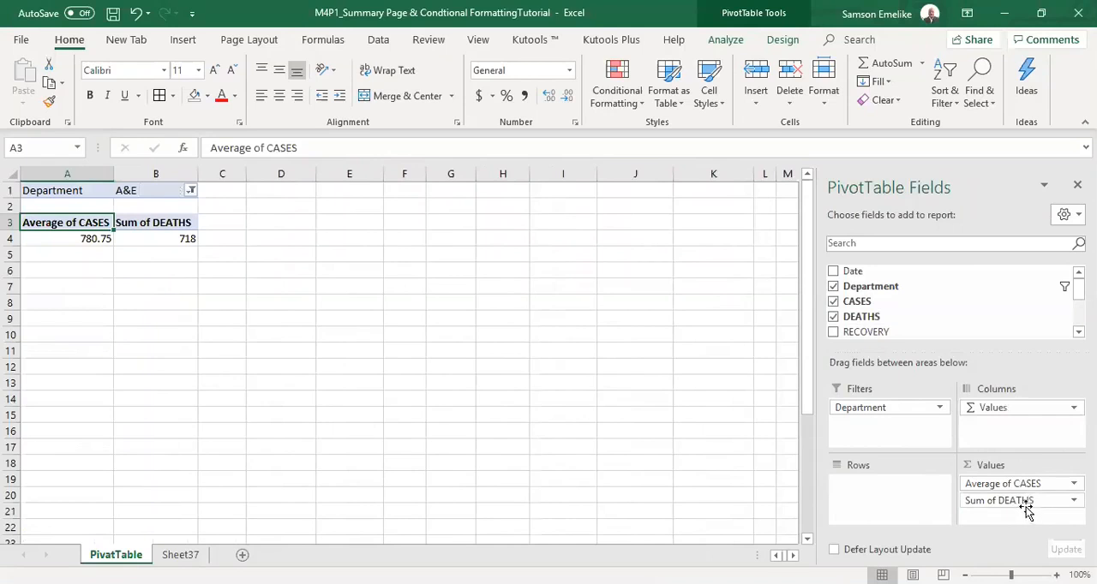
{"action": "left_click", "coordinate": [1024, 502]}
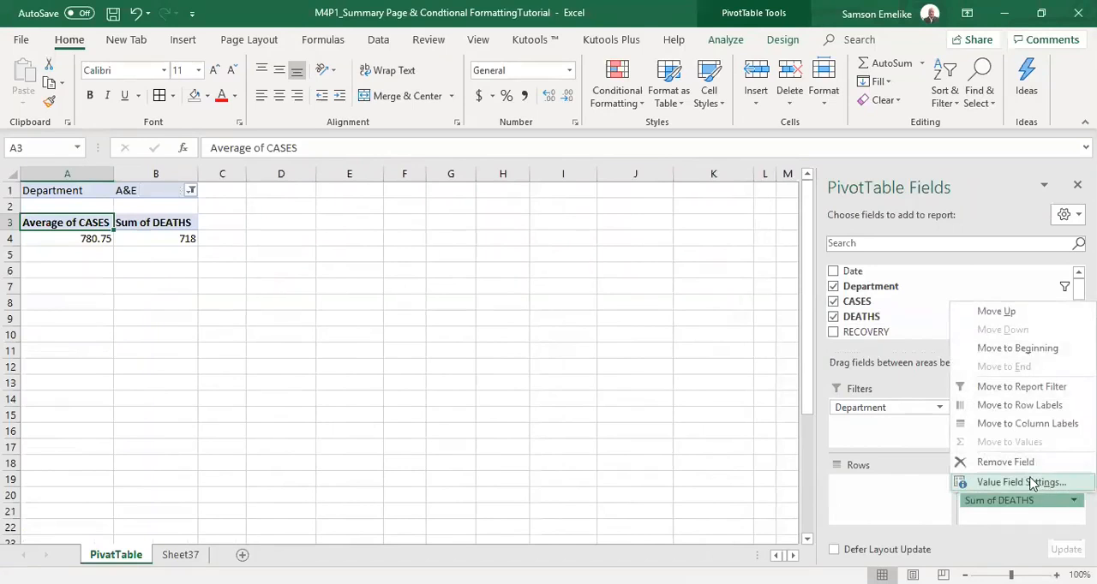
{"action": "left_click", "coordinate": [1041, 484]}
{"action": "left_click", "coordinate": [685, 409]}
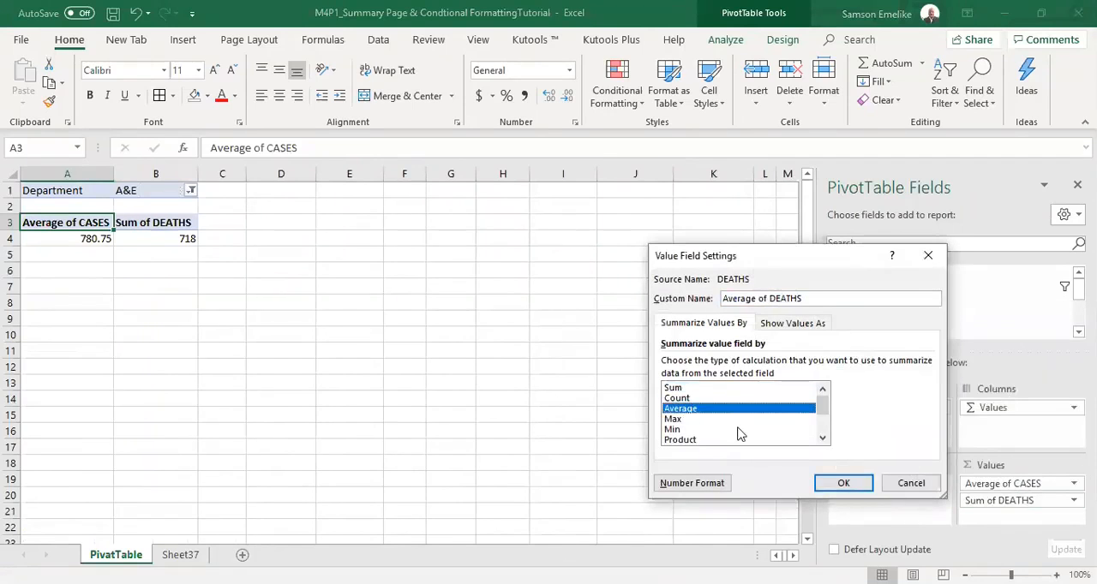
{"action": "left_click", "coordinate": [845, 483]}
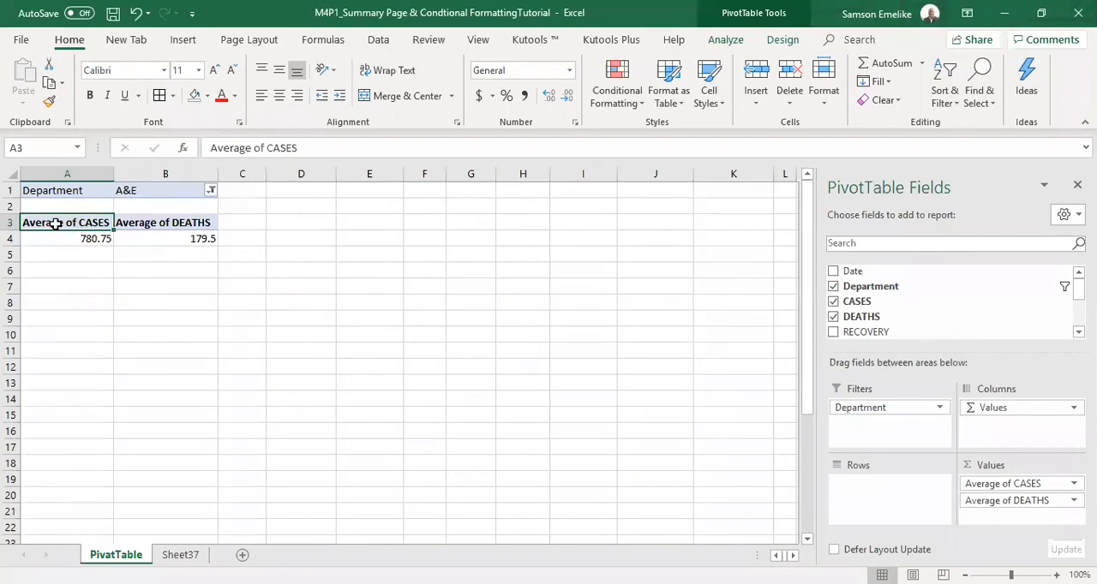
{"action": "left_click", "coordinate": [183, 222]}
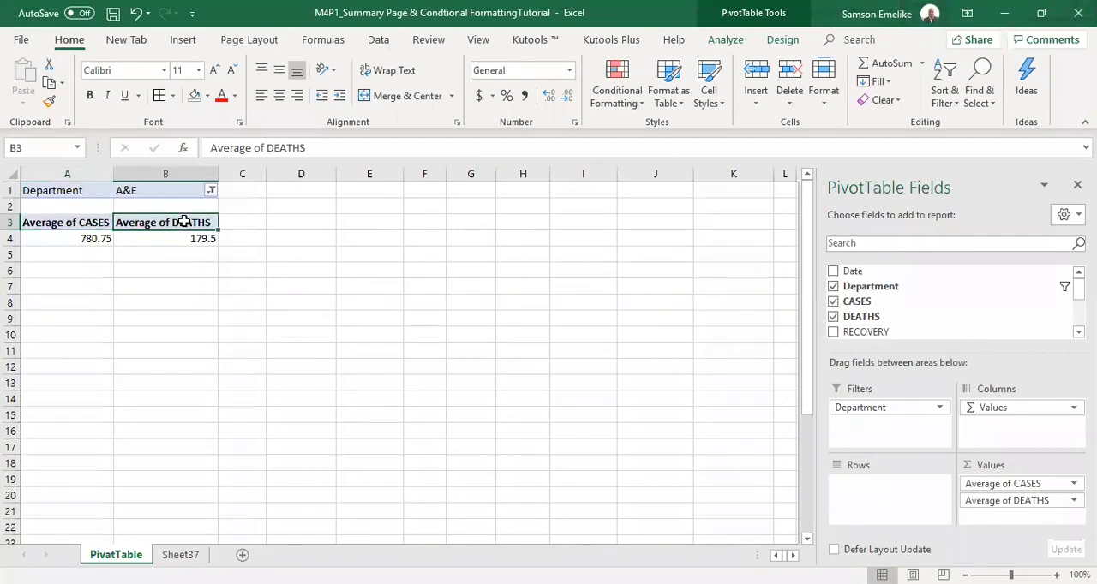
Add the RECOVERY field to the PivotTable values and summarise it by Average.
{"action": "left_click_drag", "start_coordinate": [868, 334], "coordinate": [1011, 519]}
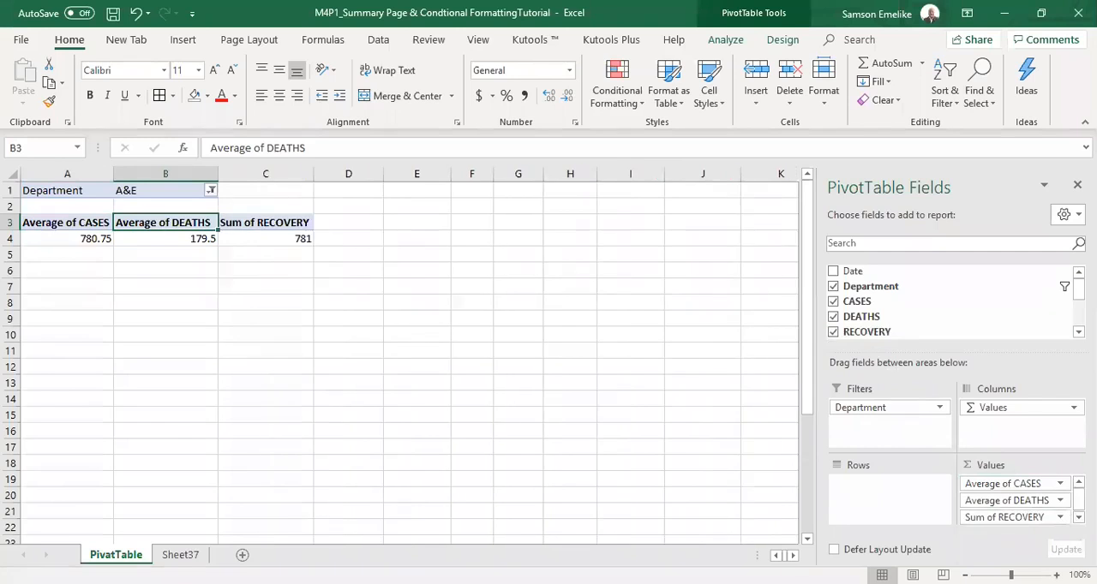
{"action": "left_click", "coordinate": [1061, 516]}
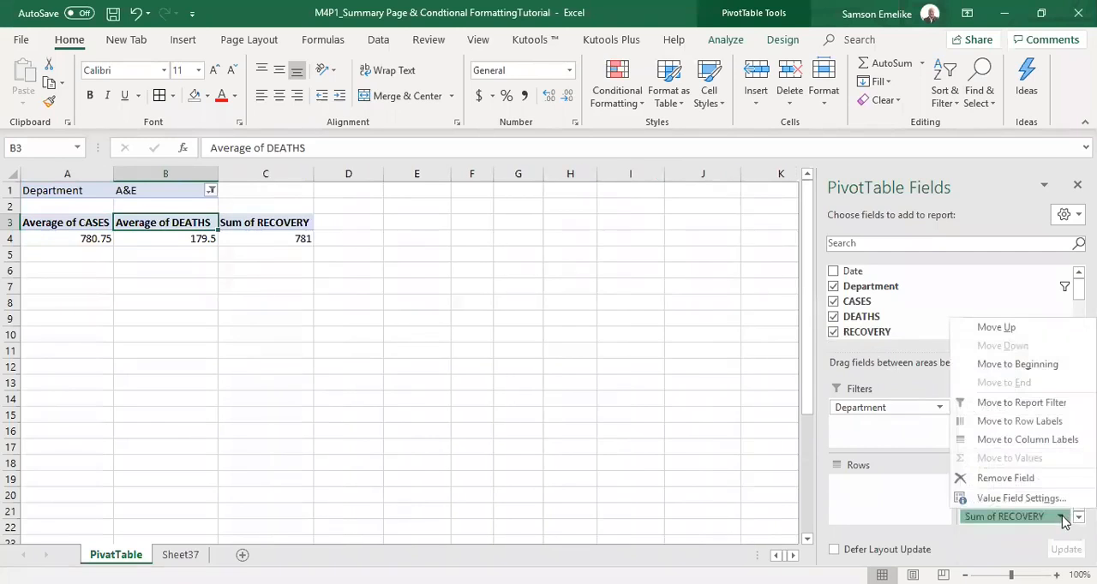
{"action": "left_click", "coordinate": [1011, 498]}
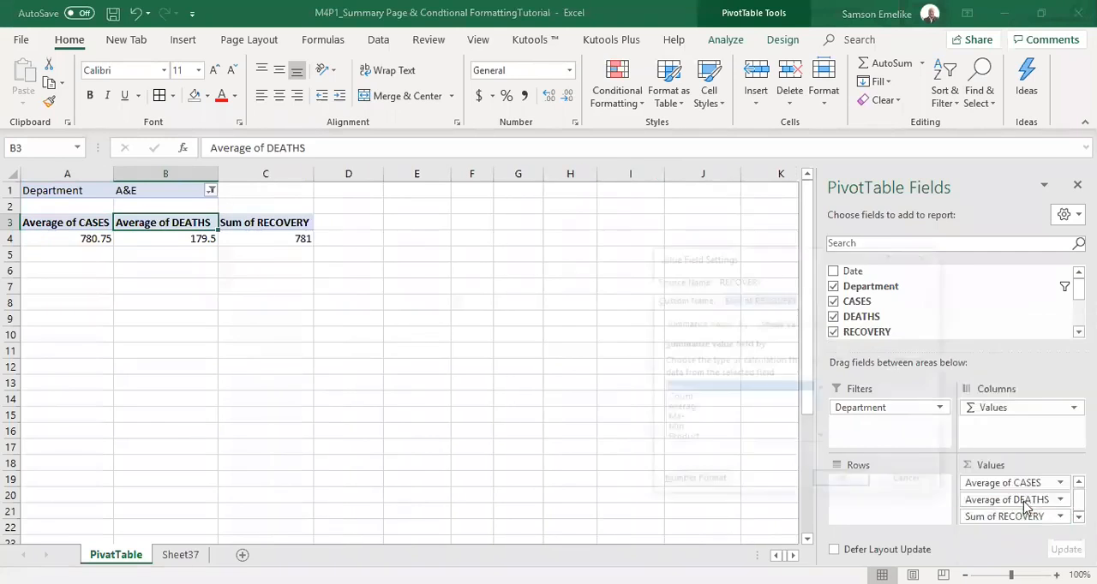
{"action": "left_click", "coordinate": [690, 409]}
{"action": "left_click", "coordinate": [844, 484]}
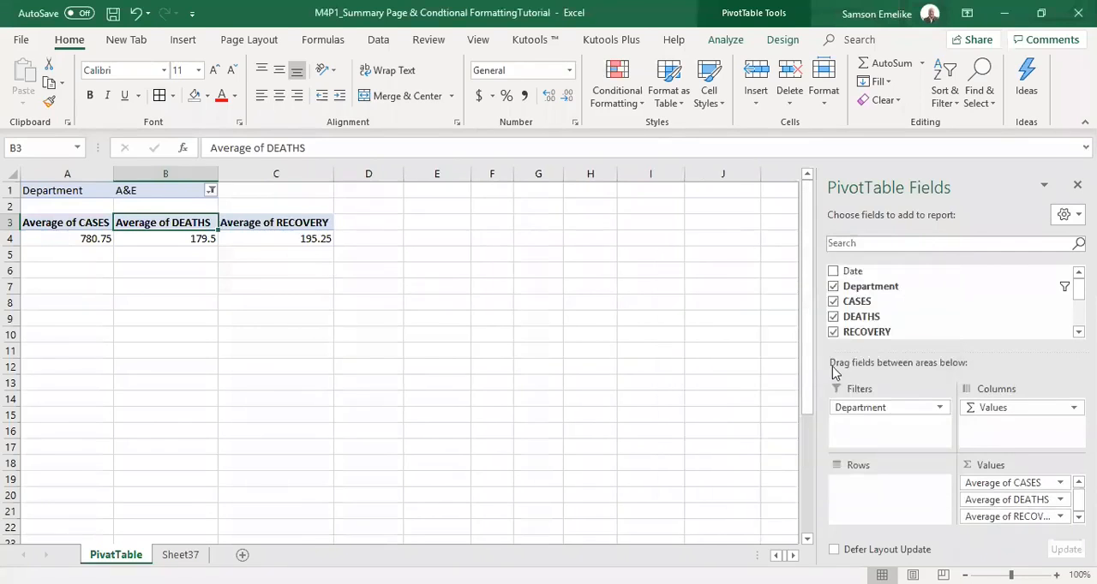
Add the ISOLATION field to the PivotTable values and summarise it by Average.
{"action": "left_click", "coordinate": [1078, 332]}
{"action": "scroll", "coordinate": [1031, 326], "scroll_direction": "down", "scroll_amount": 1}
{"action": "left_click_drag", "start_coordinate": [874, 309], "coordinate": [1034, 524]}
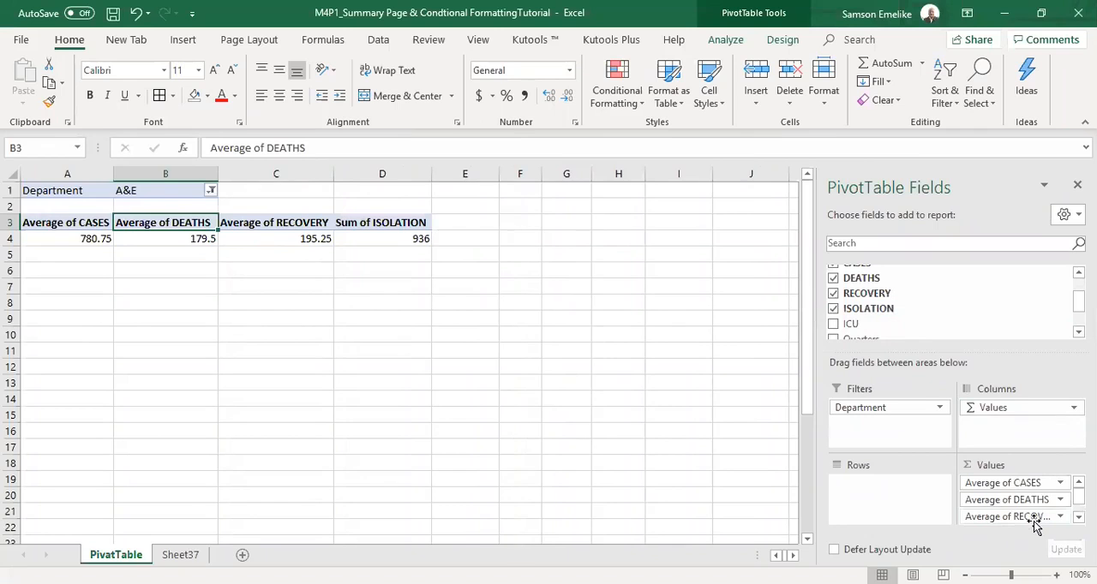
{"action": "left_click", "coordinate": [1061, 517]}
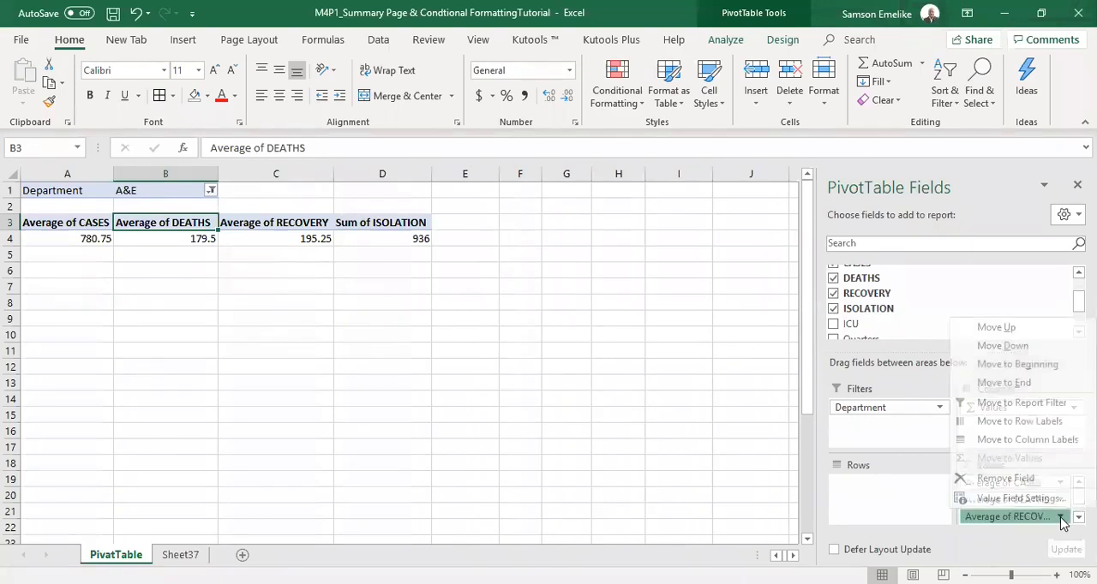
{"action": "left_click", "coordinate": [1014, 498]}
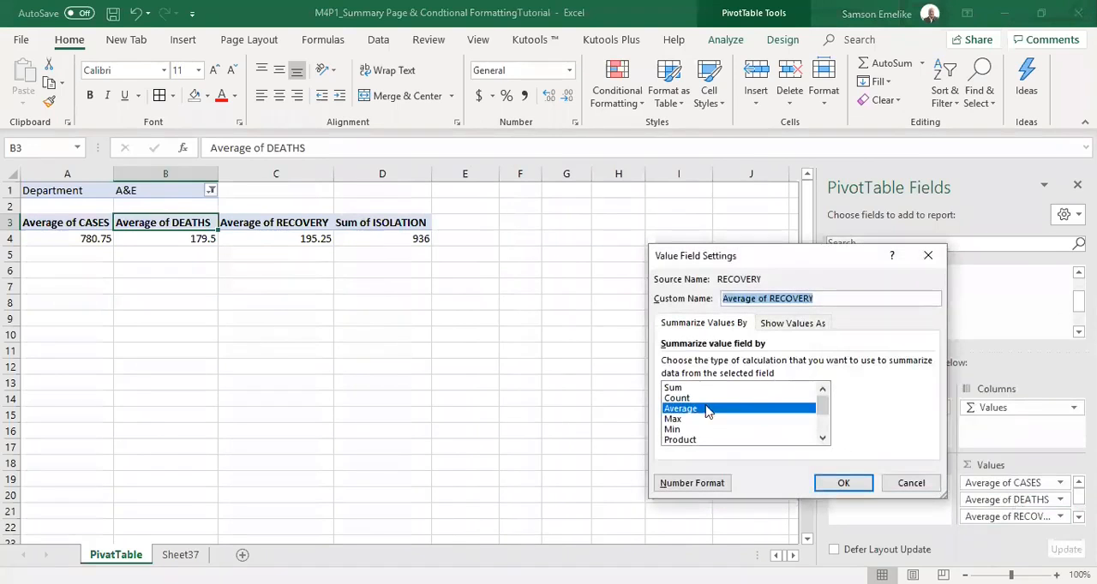
{"action": "left_click", "coordinate": [860, 485]}
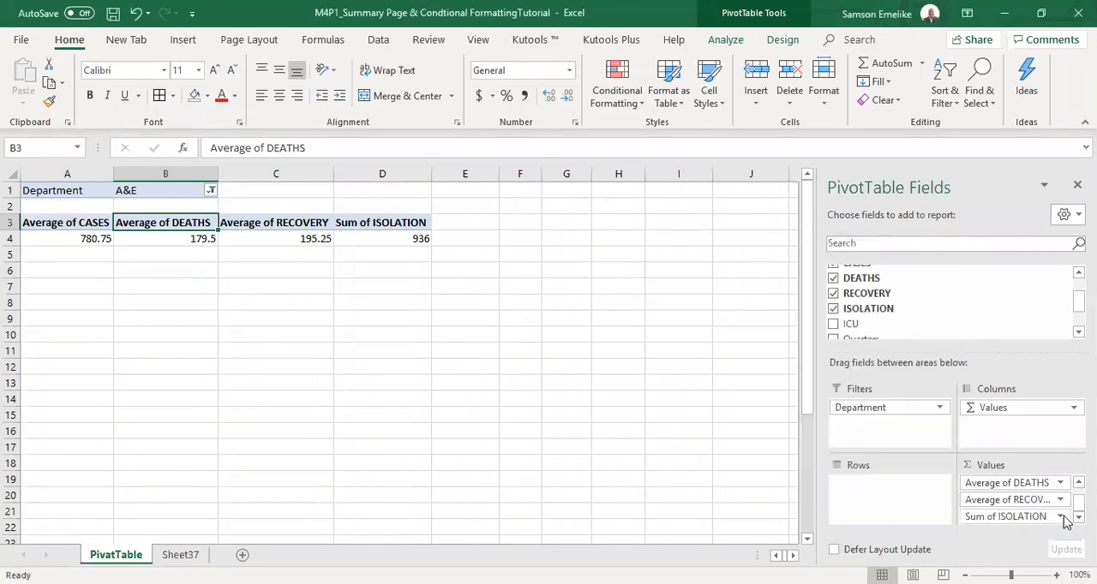
{"action": "left_click", "coordinate": [1061, 516]}
{"action": "left_click", "coordinate": [1008, 497]}
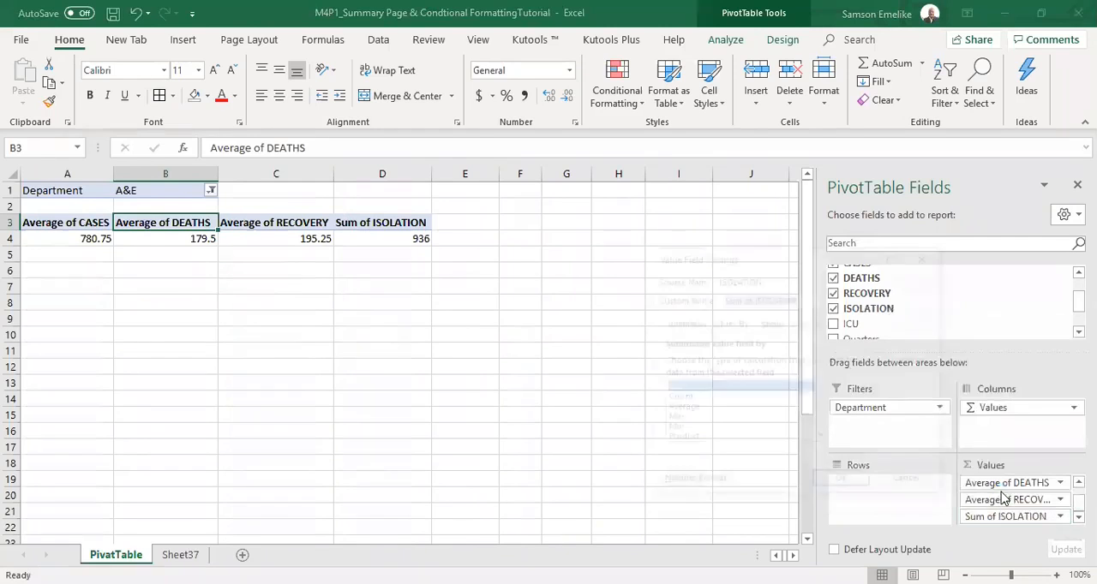
{"action": "left_click", "coordinate": [696, 409]}
{"action": "left_click", "coordinate": [858, 486]}
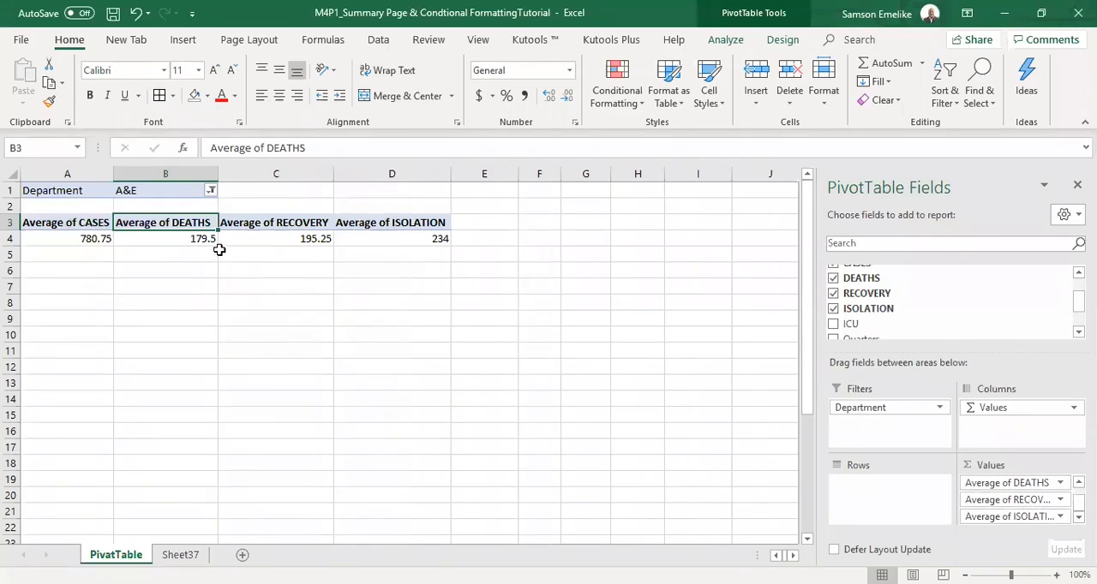
Add the ICU field to the PivotTable values and summarise it by Average.
{"action": "left_click", "coordinate": [833, 324]}
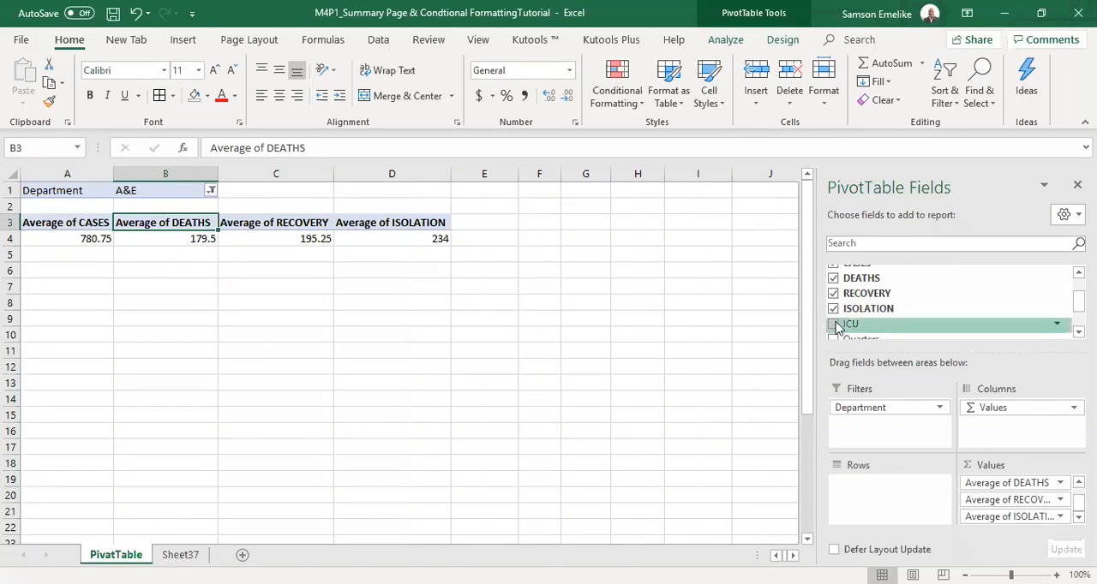
{"action": "left_click", "coordinate": [1079, 517]}
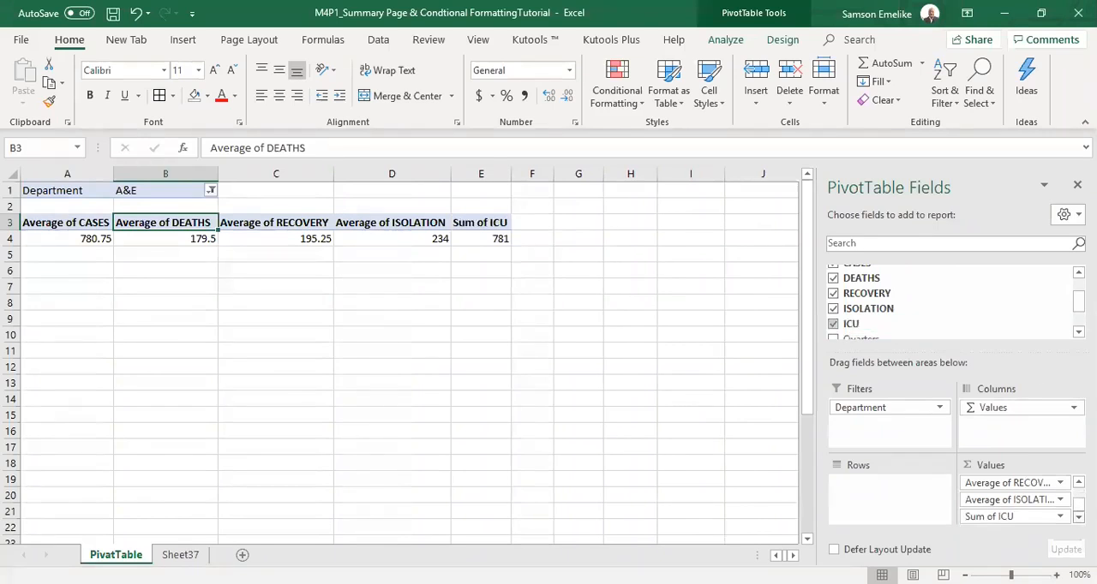
{"action": "left_click", "coordinate": [1059, 517]}
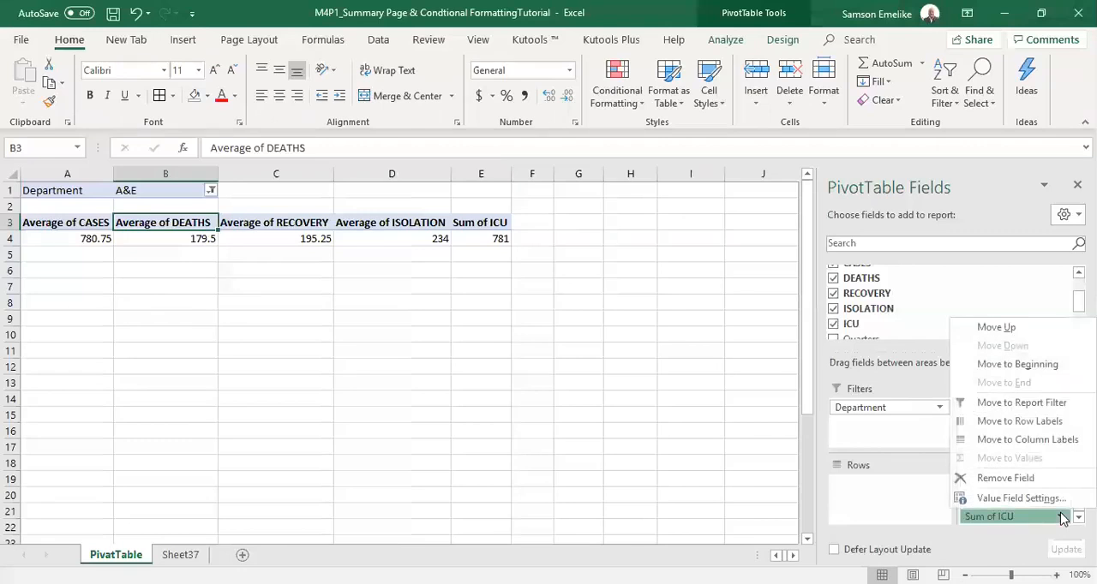
{"action": "left_click", "coordinate": [1016, 499]}
{"action": "left_click", "coordinate": [685, 409]}
{"action": "left_click", "coordinate": [841, 485]}
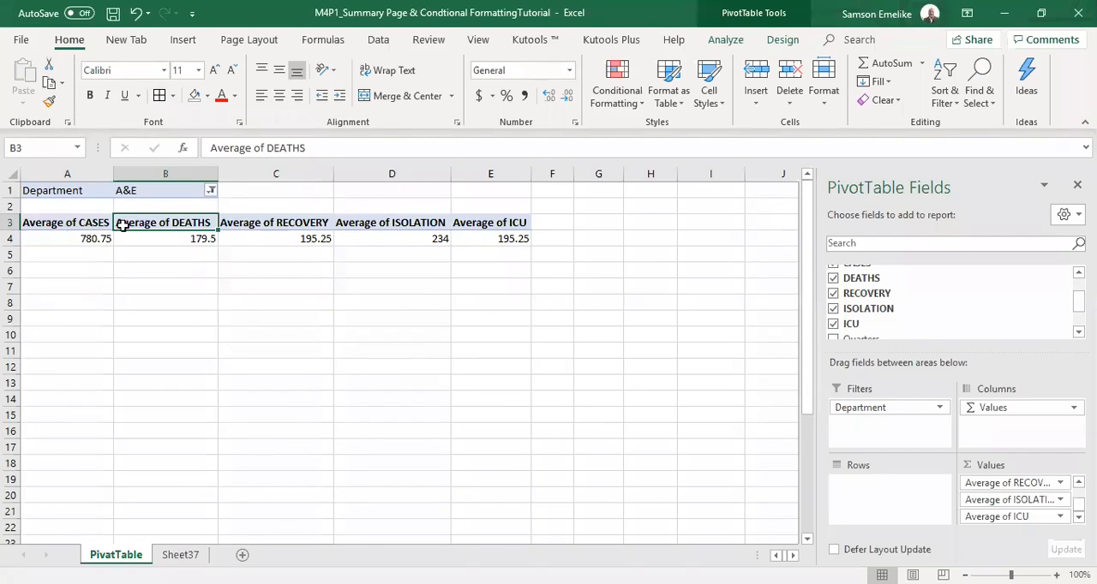
Filter the PivotTable by Department to show only Amenity.
{"action": "left_click", "coordinate": [210, 190]}
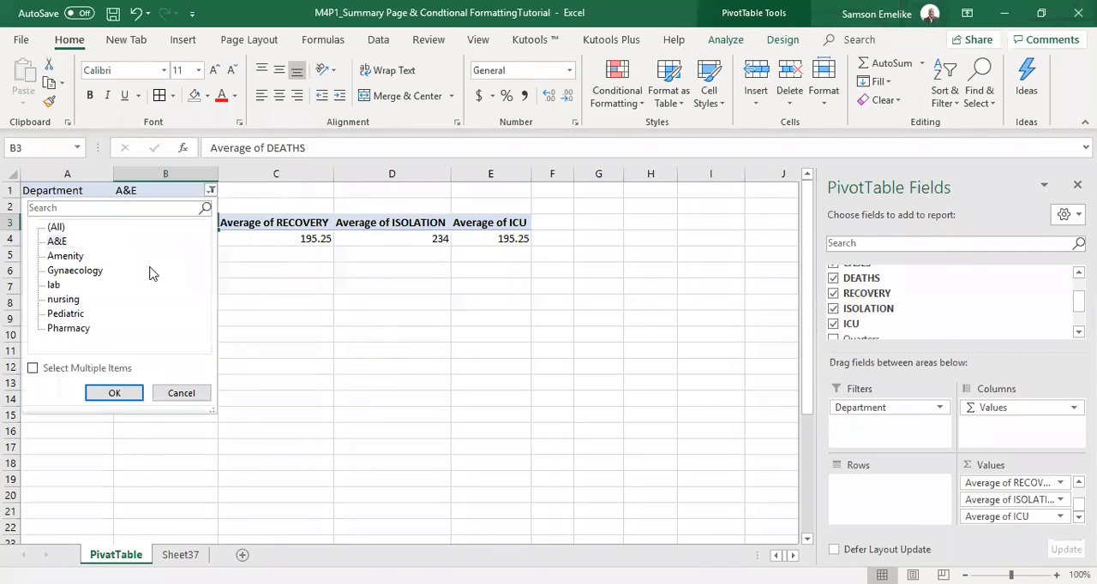
{"action": "left_click", "coordinate": [74, 257]}
{"action": "left_click", "coordinate": [114, 392]}
{"action": "left_click", "coordinate": [115, 392]}
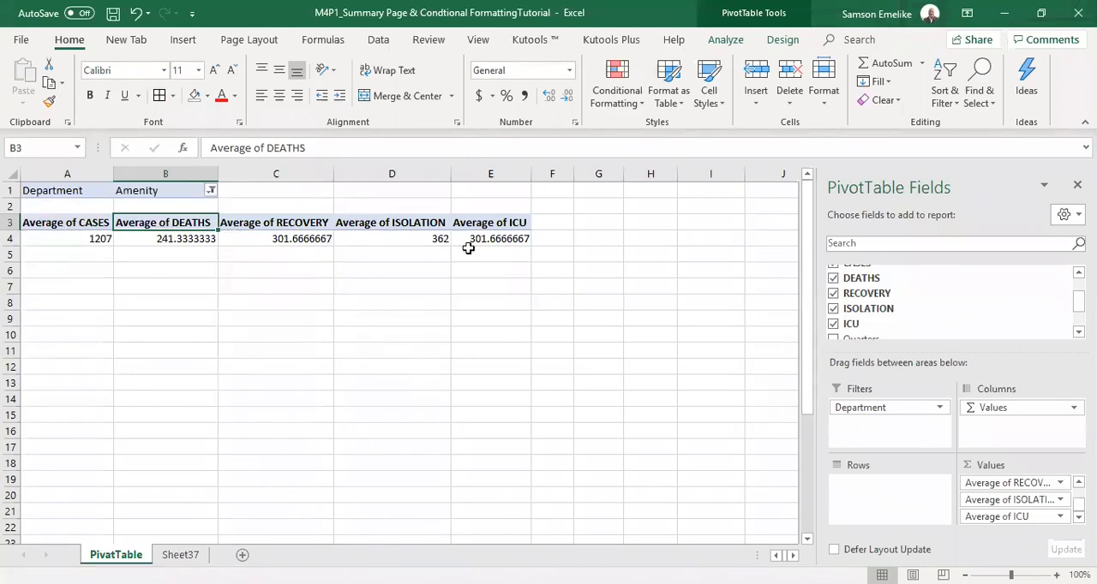
Filter the PivotTable's Department field to Pediatric, and after that switch it to lab.
{"action": "left_click", "coordinate": [207, 192]}
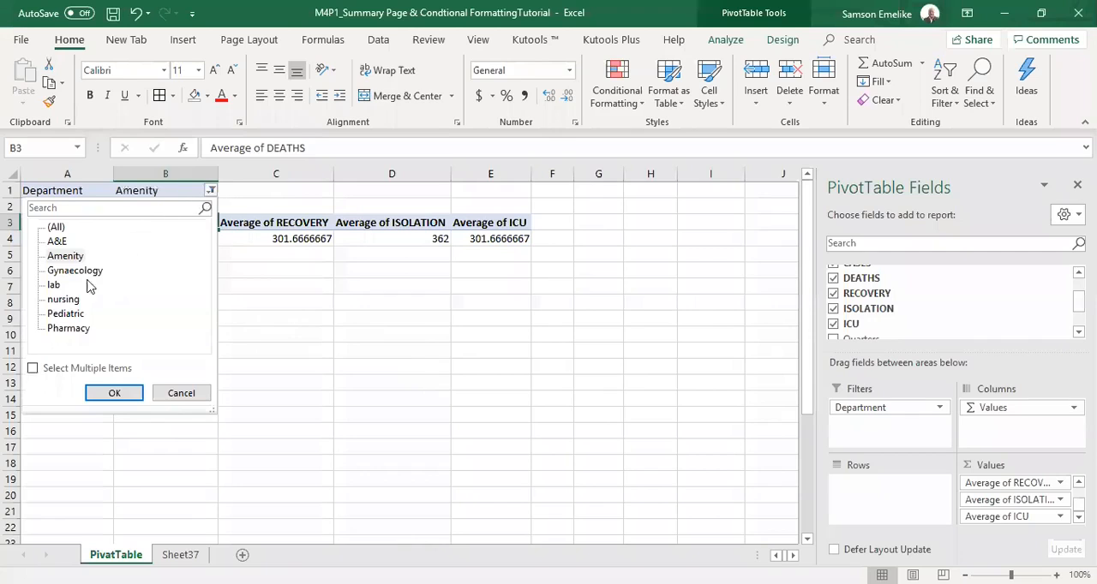
{"action": "left_click", "coordinate": [77, 317]}
{"action": "left_click", "coordinate": [114, 394]}
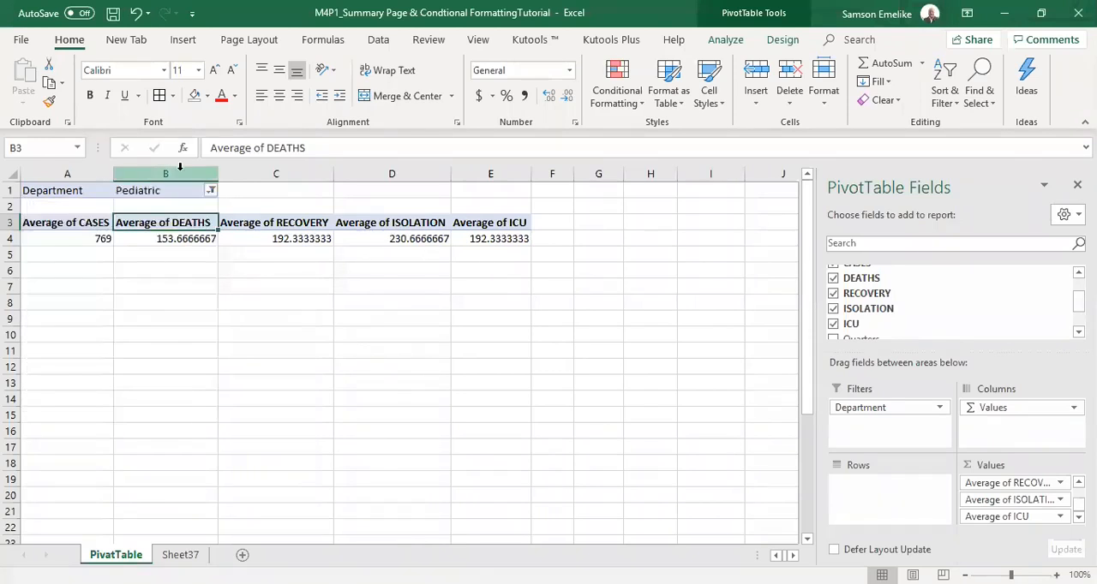
{"action": "left_click", "coordinate": [208, 193]}
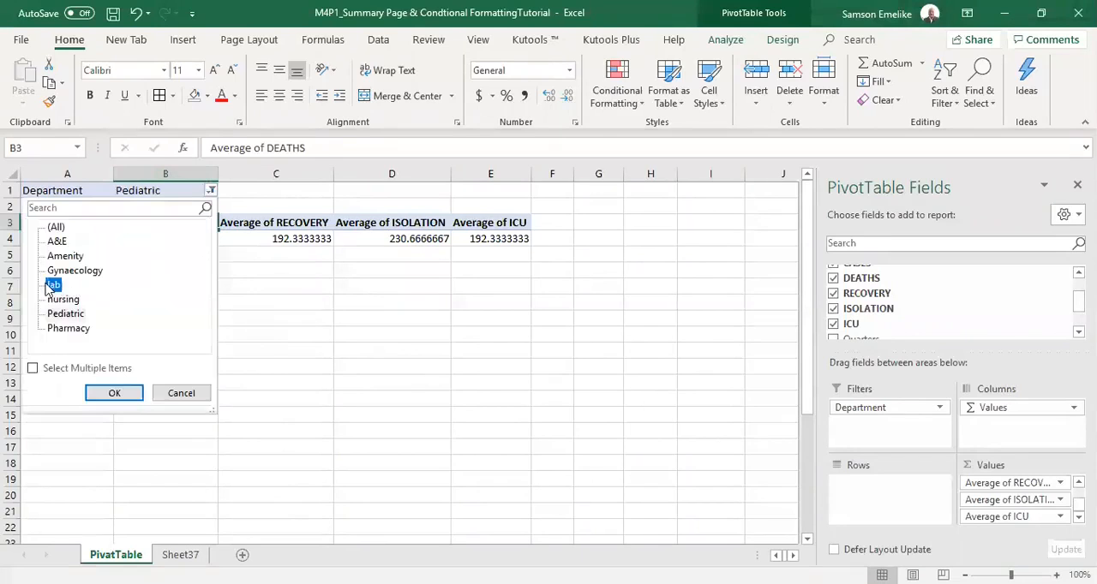
{"action": "left_click", "coordinate": [120, 395]}
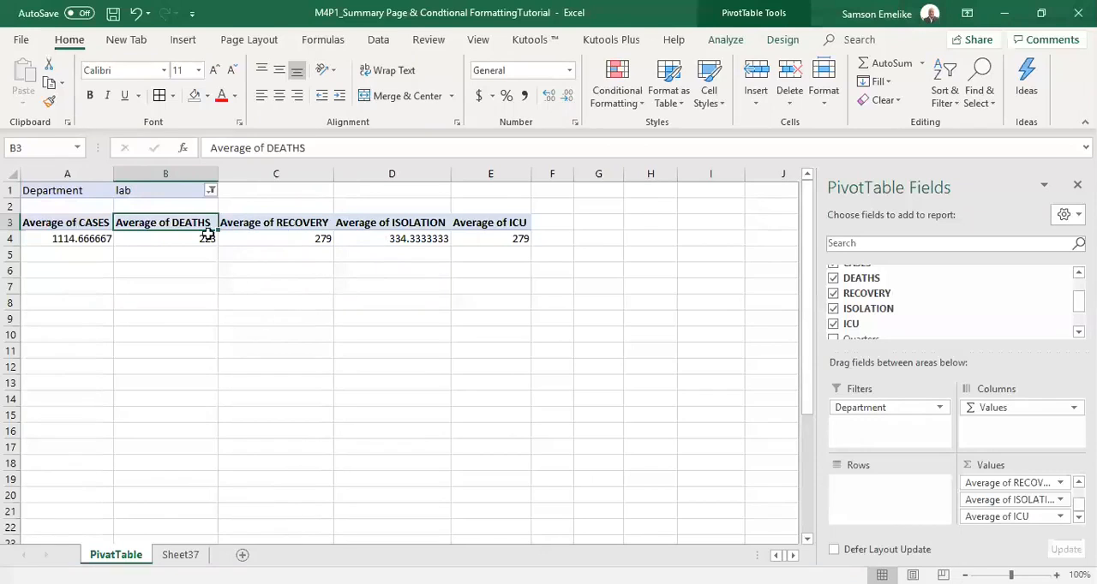
Allow multiple items in the Department report filter and include Gynaecology together with lab.
{"action": "left_click", "coordinate": [207, 191]}
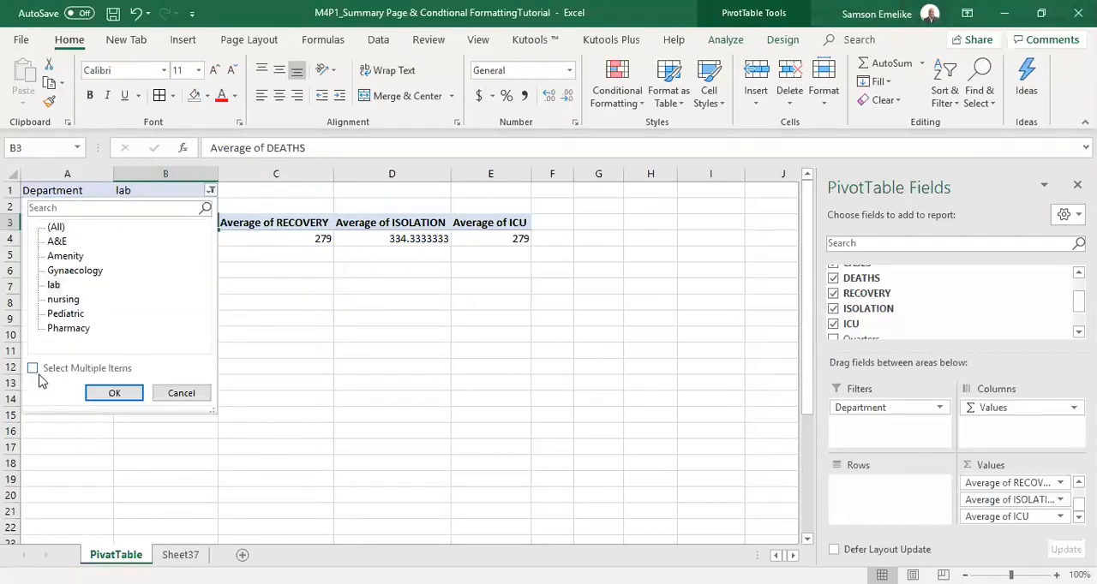
{"action": "left_click", "coordinate": [31, 369]}
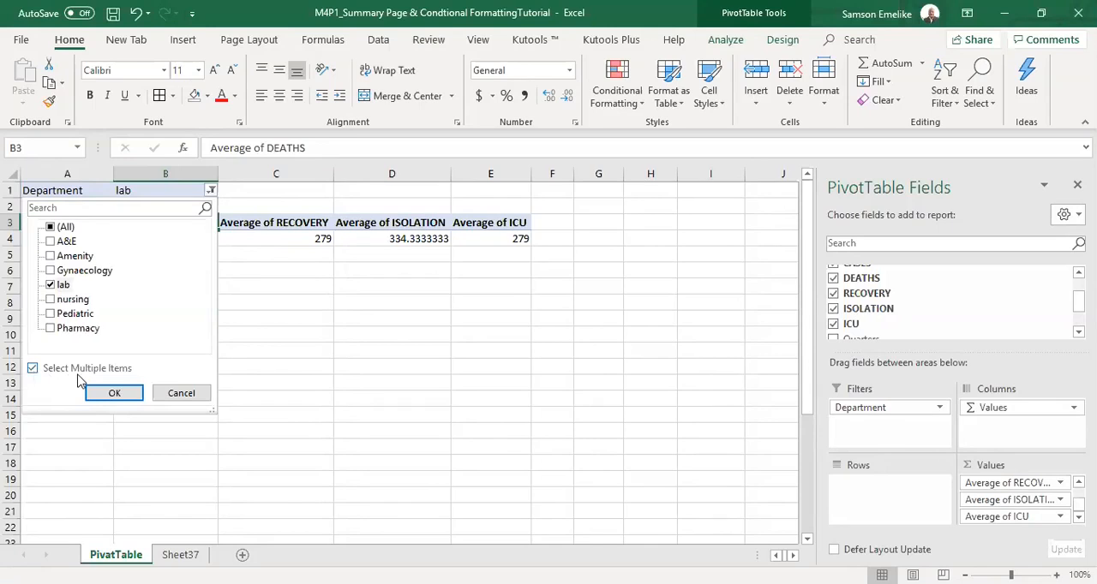
{"action": "left_click", "coordinate": [51, 270]}
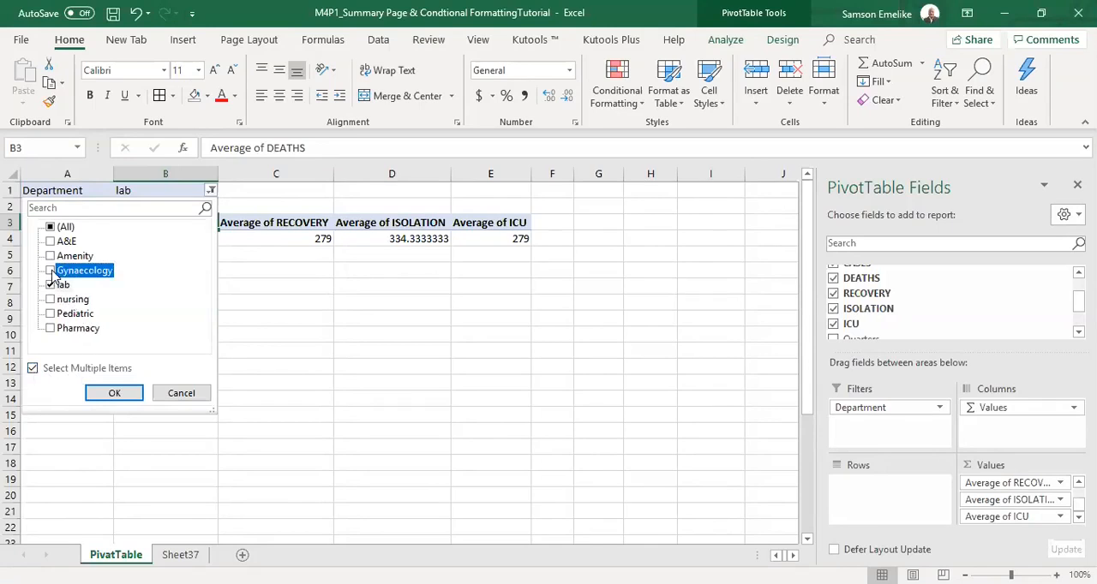
{"action": "left_click", "coordinate": [127, 396]}
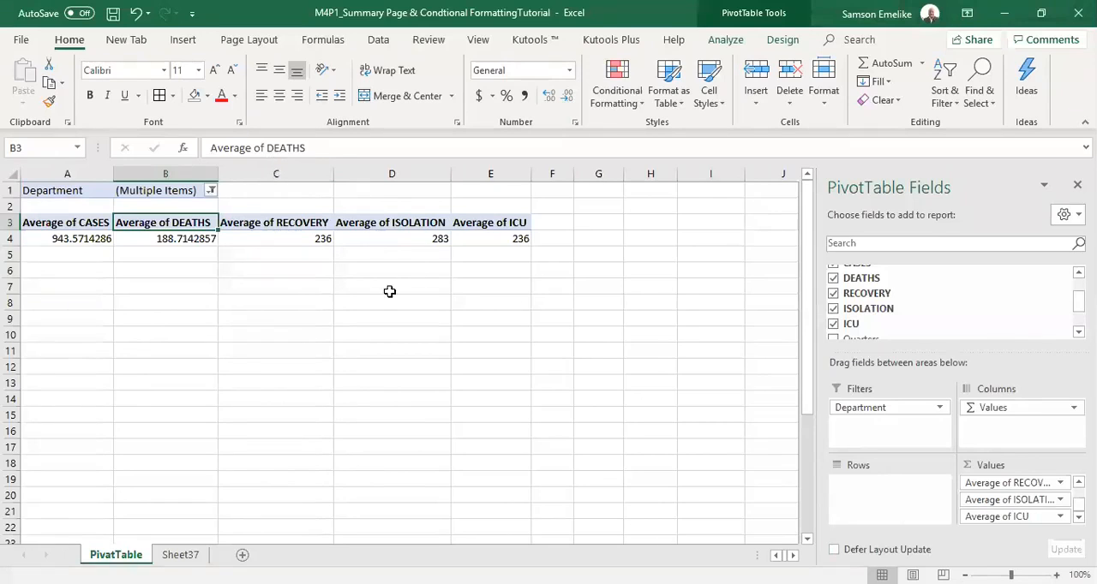
Move the Department field from Filters to Rows and add Amenity and nursing to the departments shown.
{"action": "left_click_drag", "start_coordinate": [891, 411], "coordinate": [883, 501]}
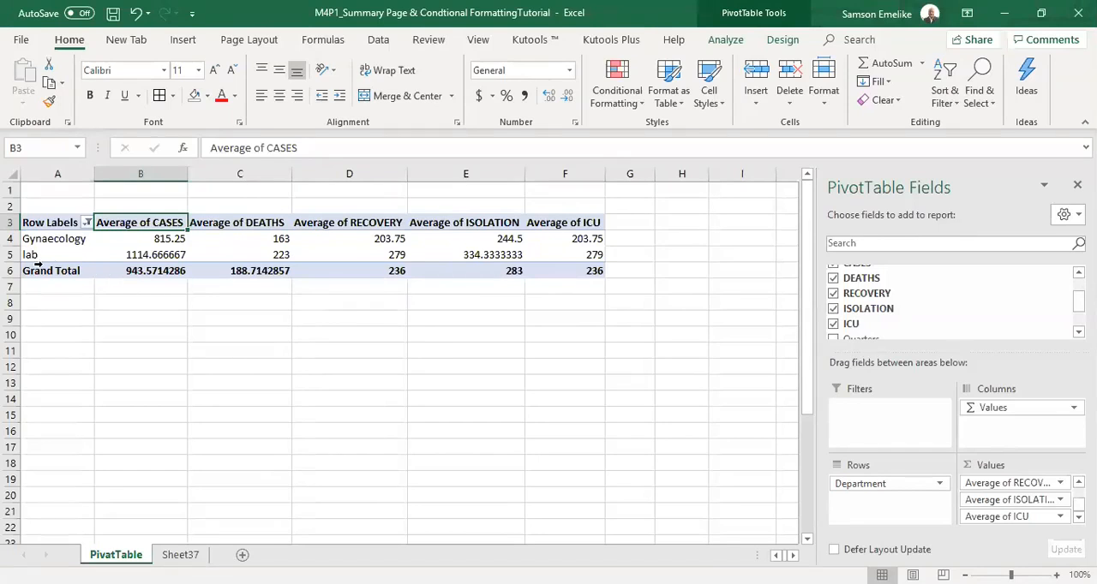
{"action": "left_click", "coordinate": [87, 223]}
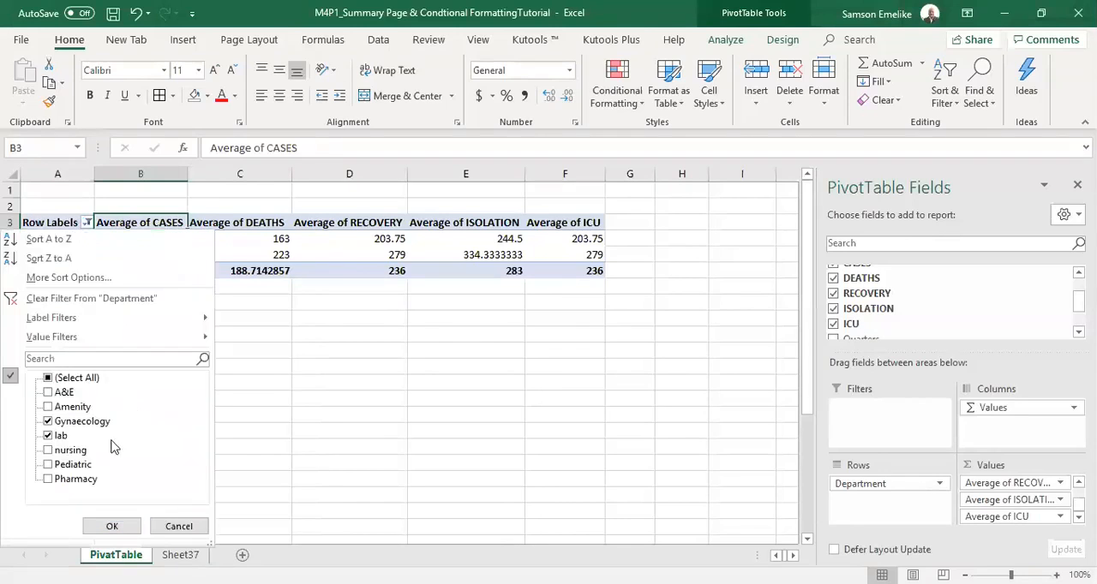
{"action": "left_click", "coordinate": [49, 408]}
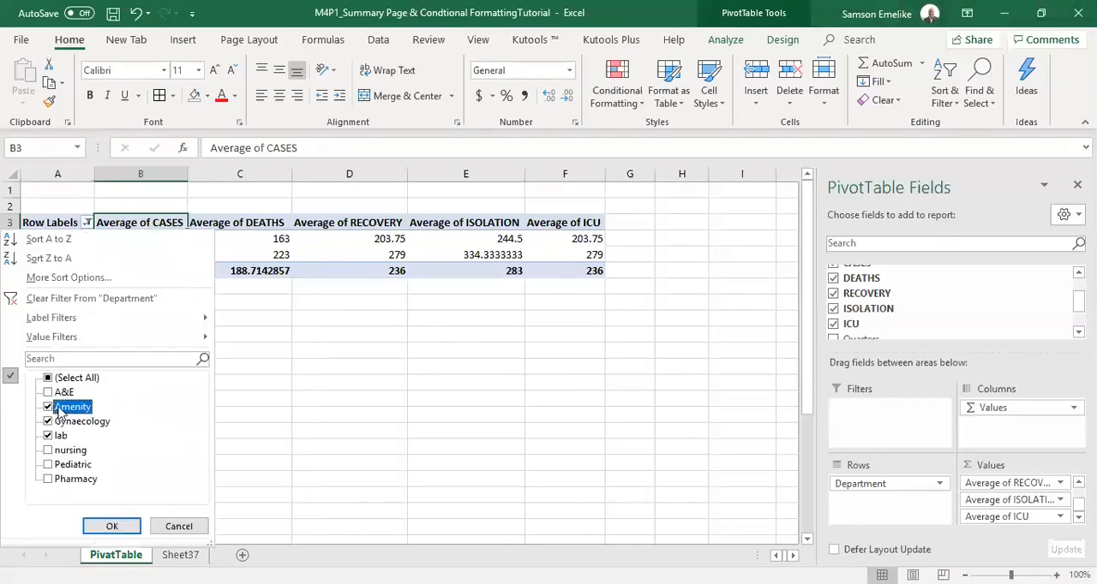
{"action": "left_click", "coordinate": [49, 452]}
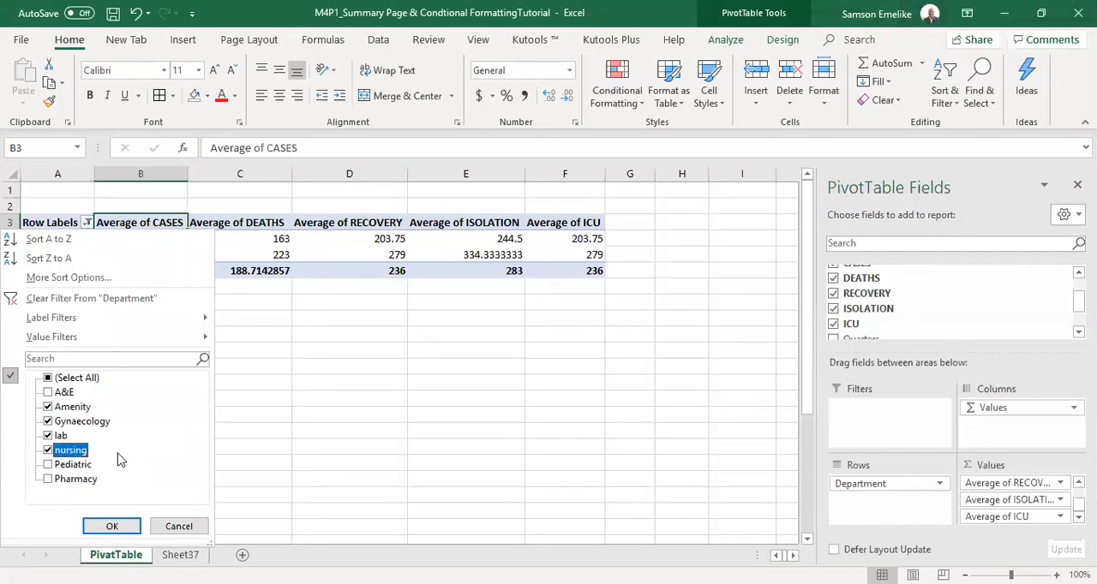
{"action": "key", "text": "Return"}
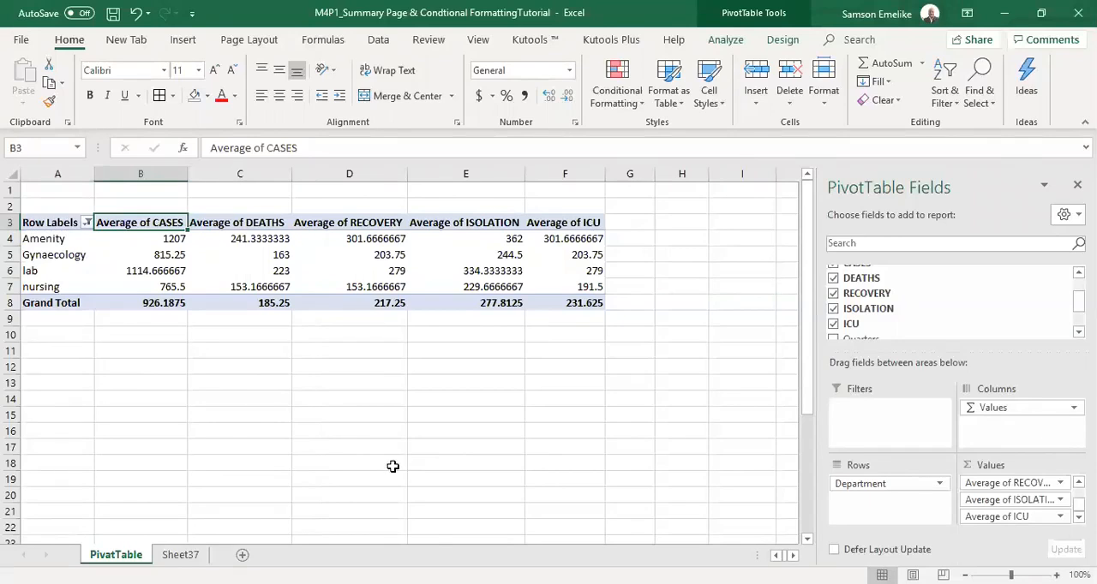
Move the Department field back from Rows to Filters and reset it to (All) with multiple-item selection turned off.
{"action": "left_click", "coordinate": [86, 222]}
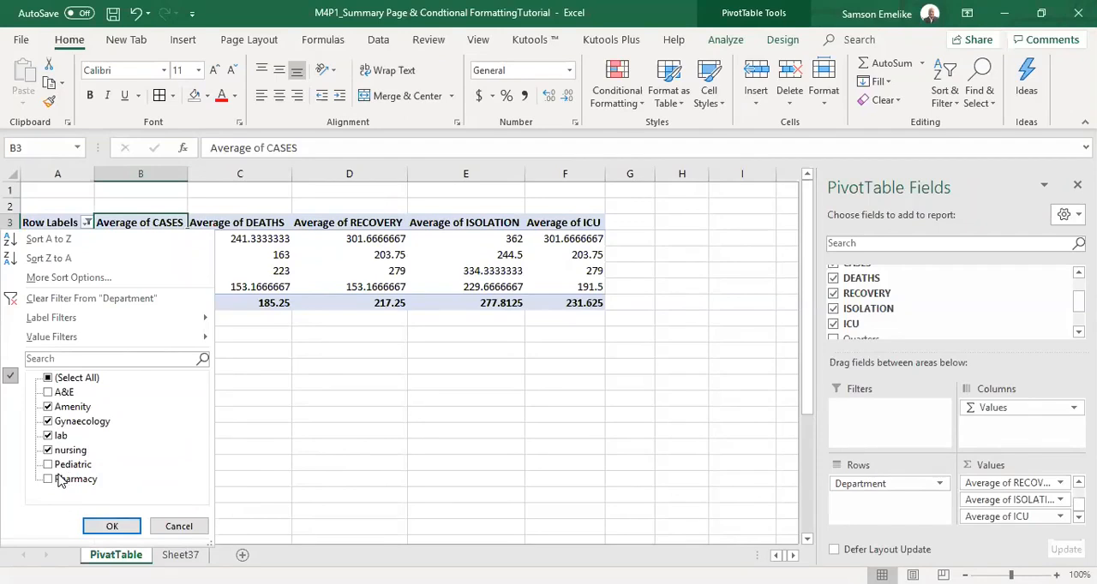
{"action": "left_click", "coordinate": [179, 526]}
{"action": "left_click_drag", "start_coordinate": [867, 485], "coordinate": [860, 416]}
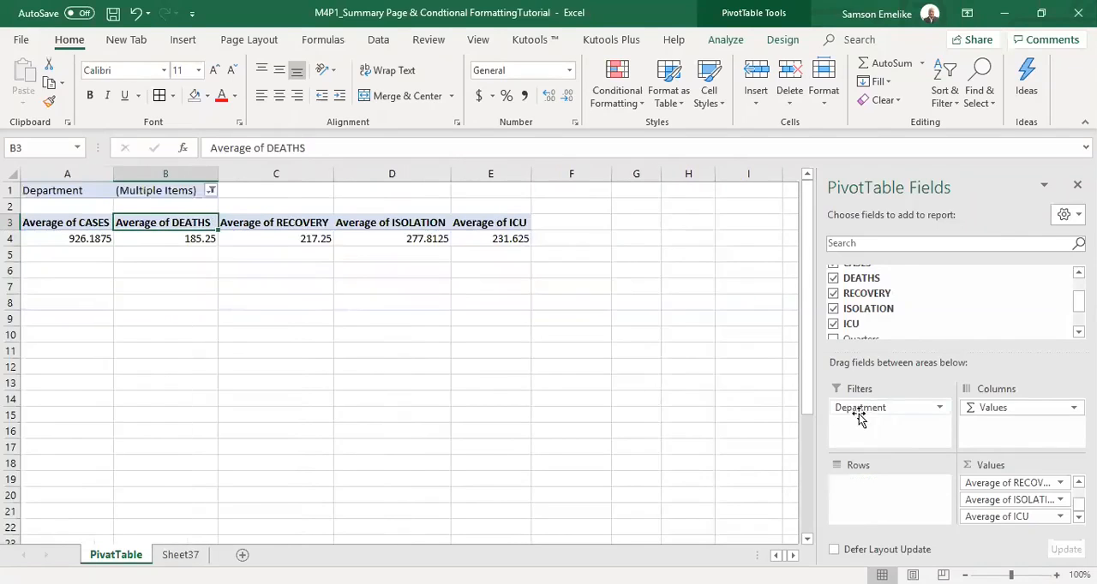
{"action": "left_click", "coordinate": [211, 191]}
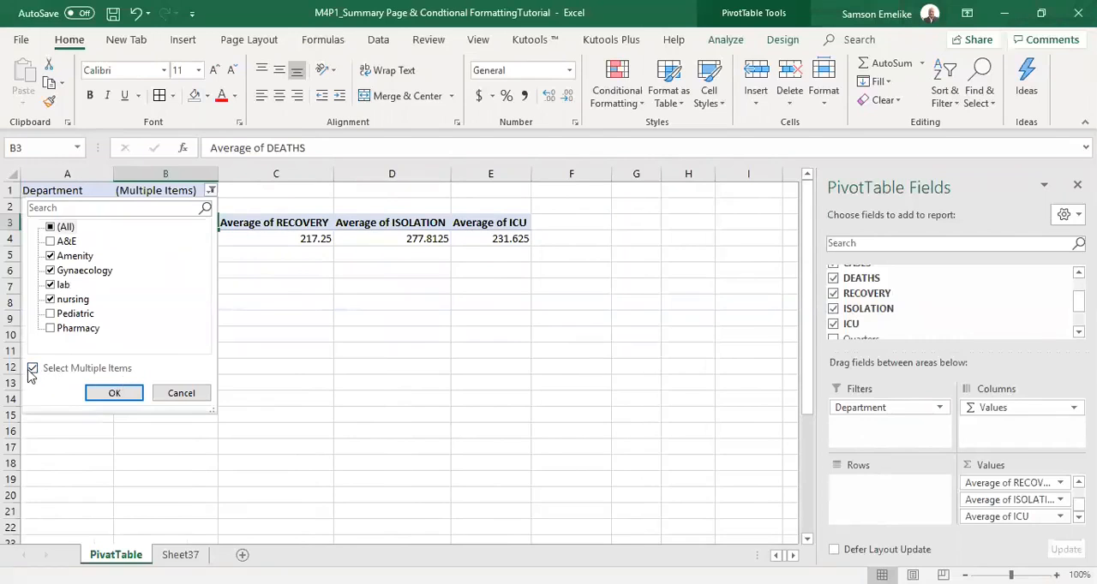
{"action": "left_click", "coordinate": [32, 369]}
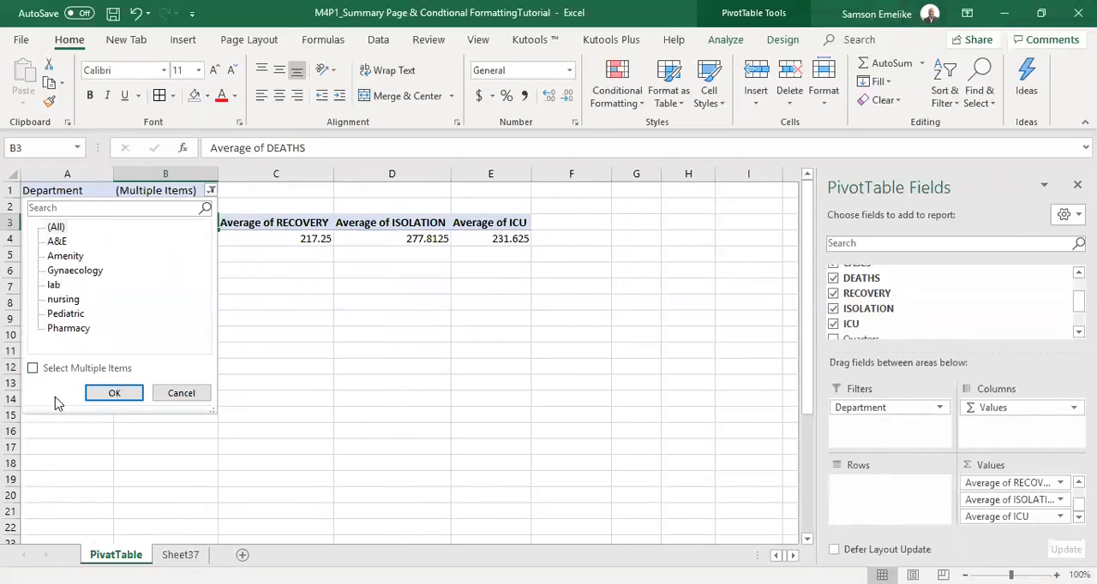
{"action": "left_click", "coordinate": [115, 393]}
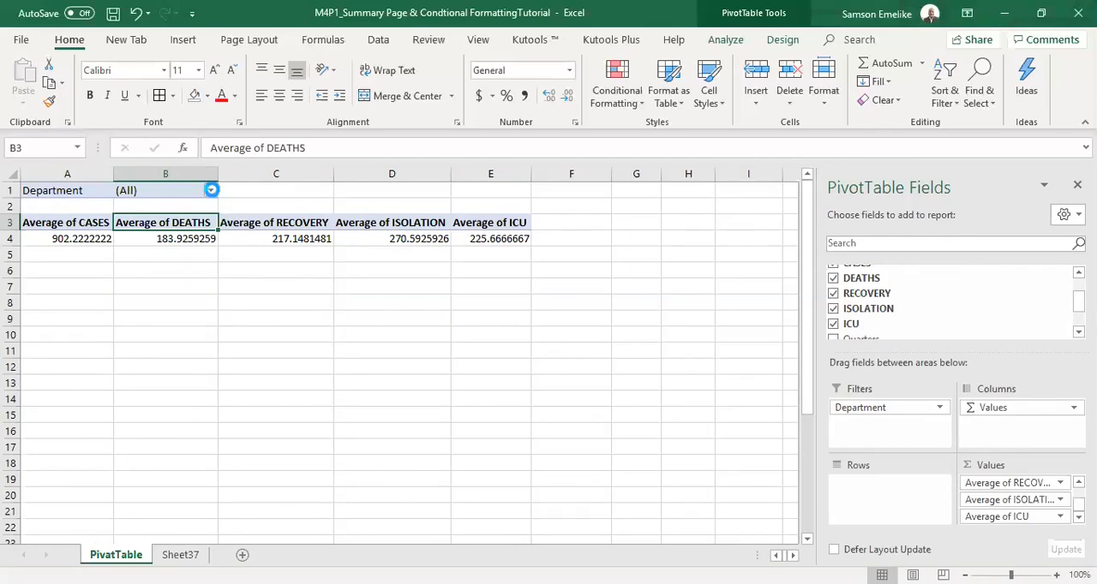
Filter the PivotTable to the A&E department, and extend the filter with multiple items to include Amenity.
{"action": "left_click", "coordinate": [211, 191]}
{"action": "left_click", "coordinate": [57, 242]}
{"action": "left_click", "coordinate": [118, 394]}
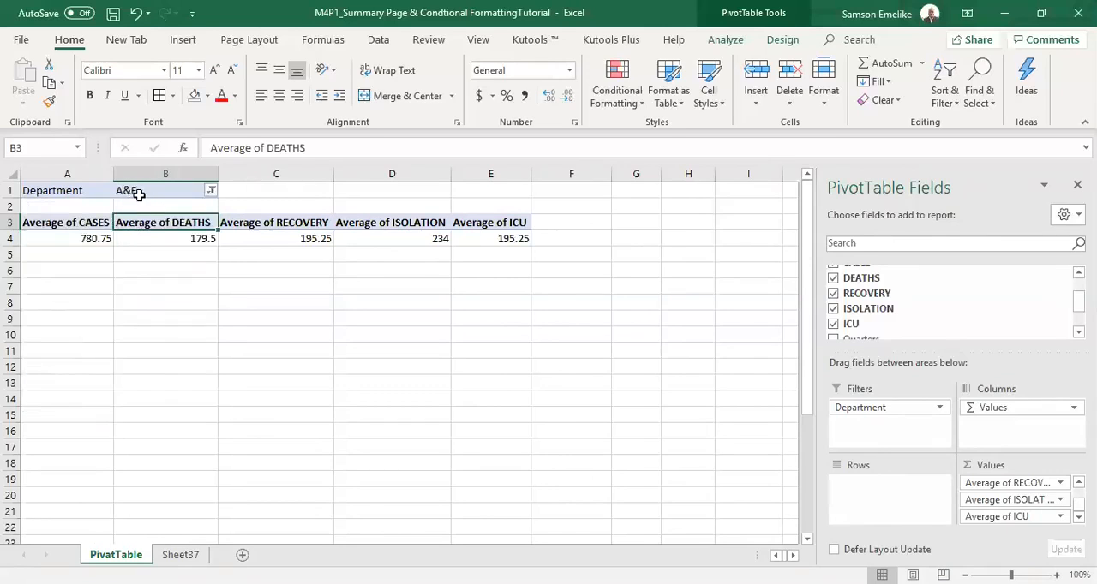
{"action": "left_click", "coordinate": [210, 191]}
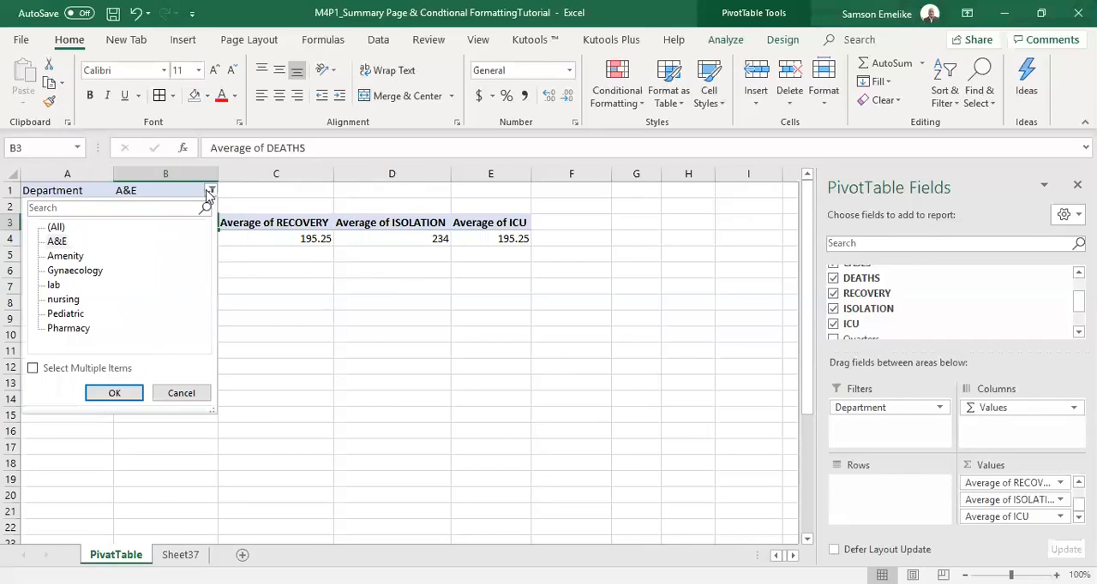
{"action": "left_click", "coordinate": [33, 370]}
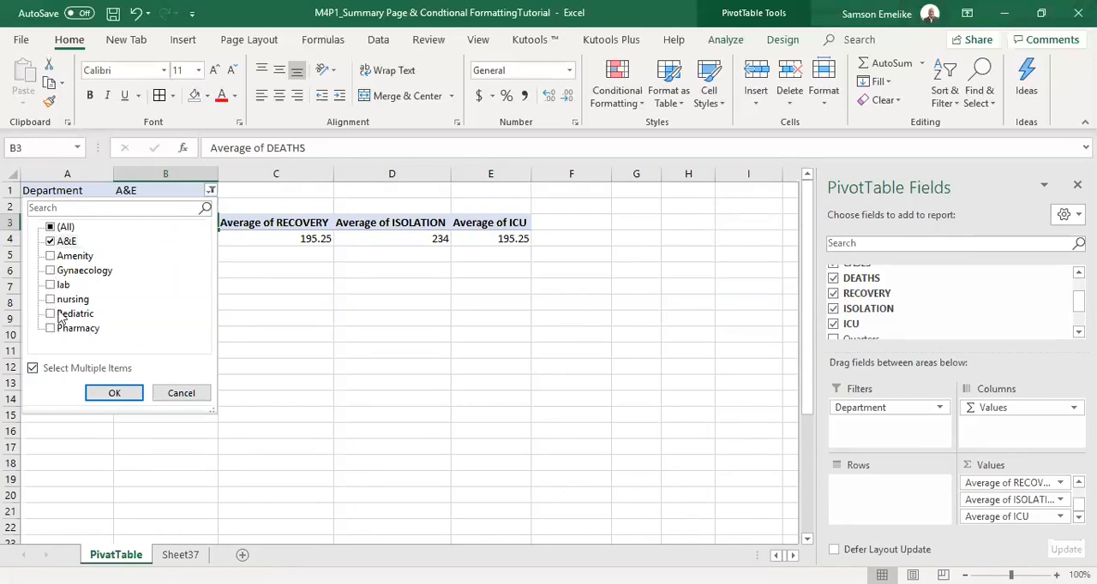
{"action": "left_click", "coordinate": [50, 256]}
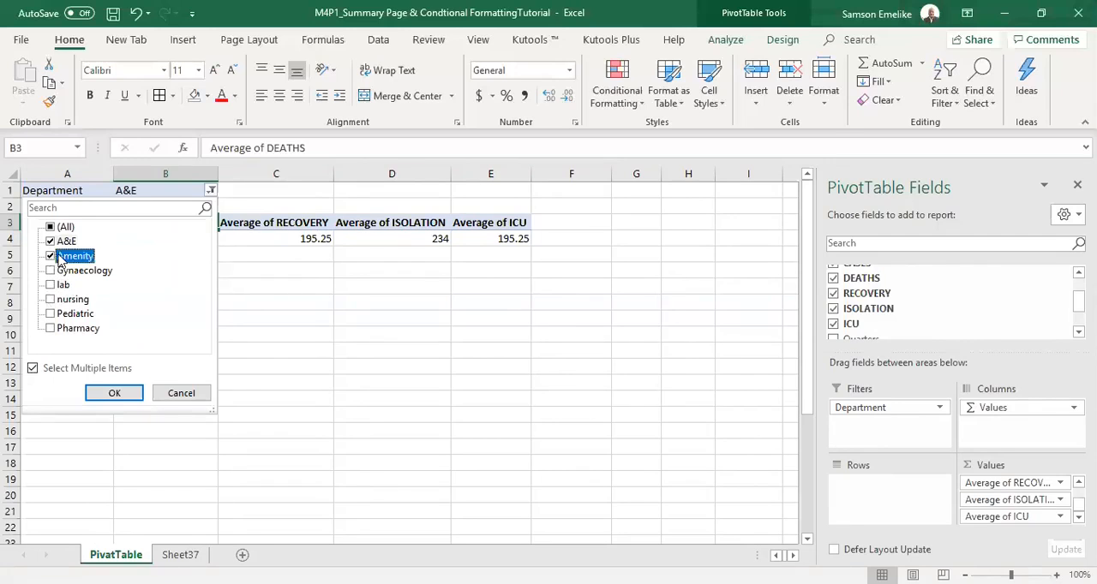
{"action": "left_click", "coordinate": [130, 400]}
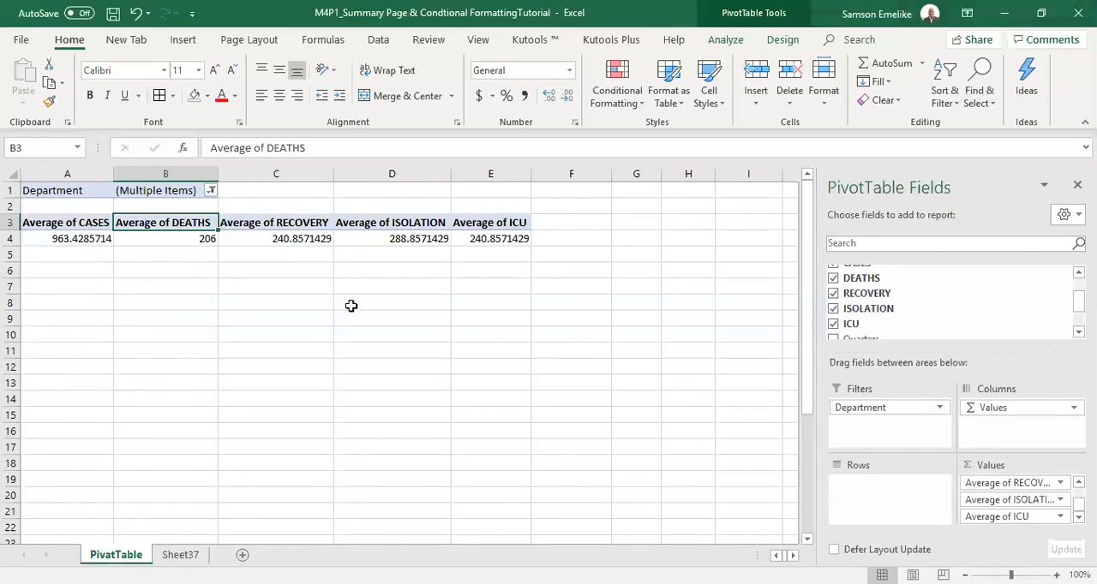
Move the Department field from Filters to Rows and select all departments in the row label filter.
{"action": "left_click_drag", "start_coordinate": [859, 406], "coordinate": [887, 504]}
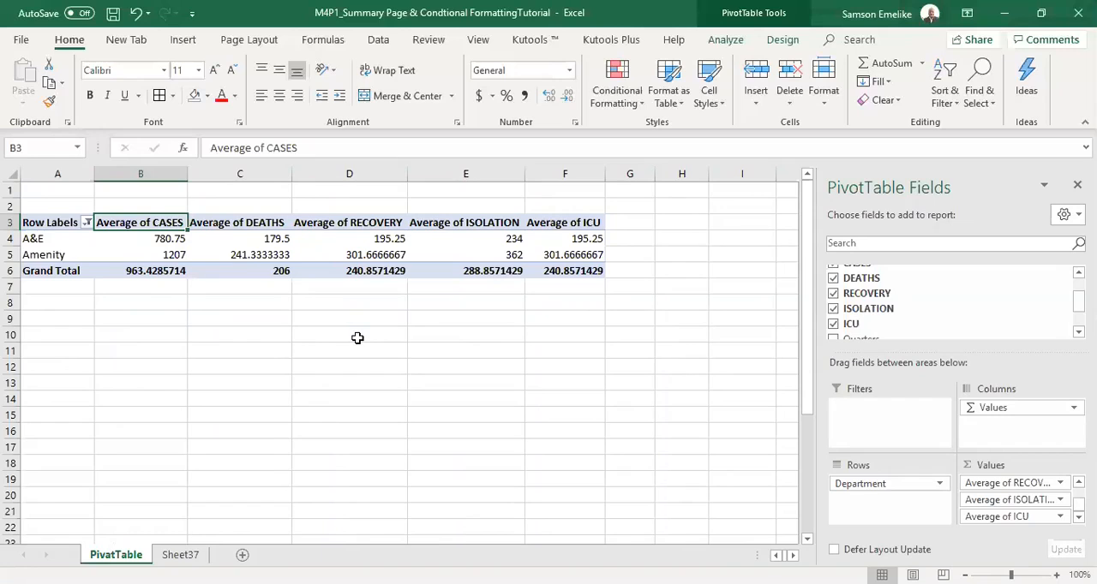
{"action": "left_click", "coordinate": [87, 223]}
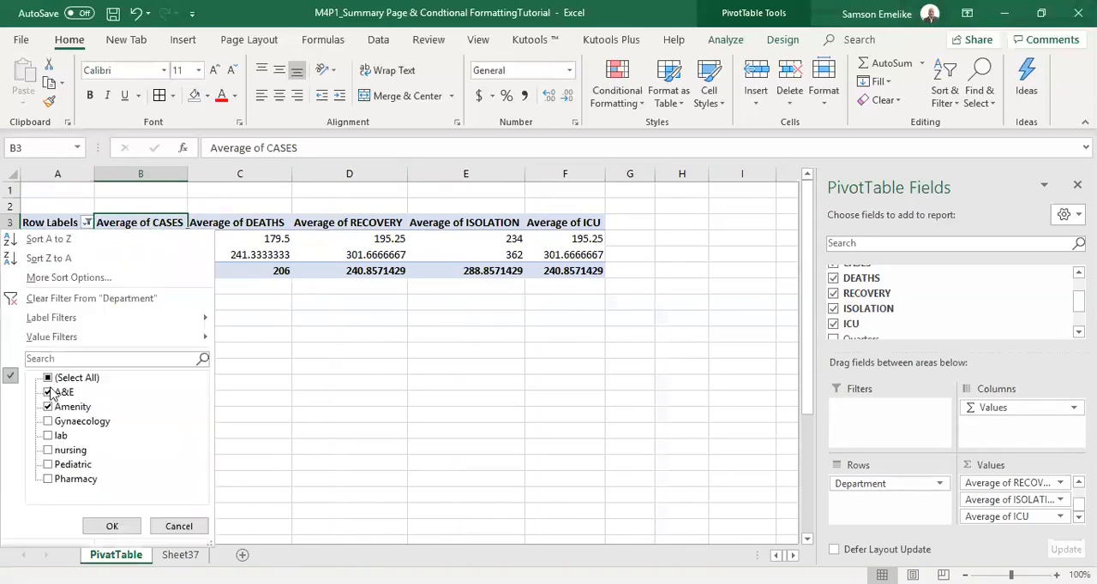
{"action": "left_click", "coordinate": [48, 378]}
{"action": "left_click", "coordinate": [111, 527]}
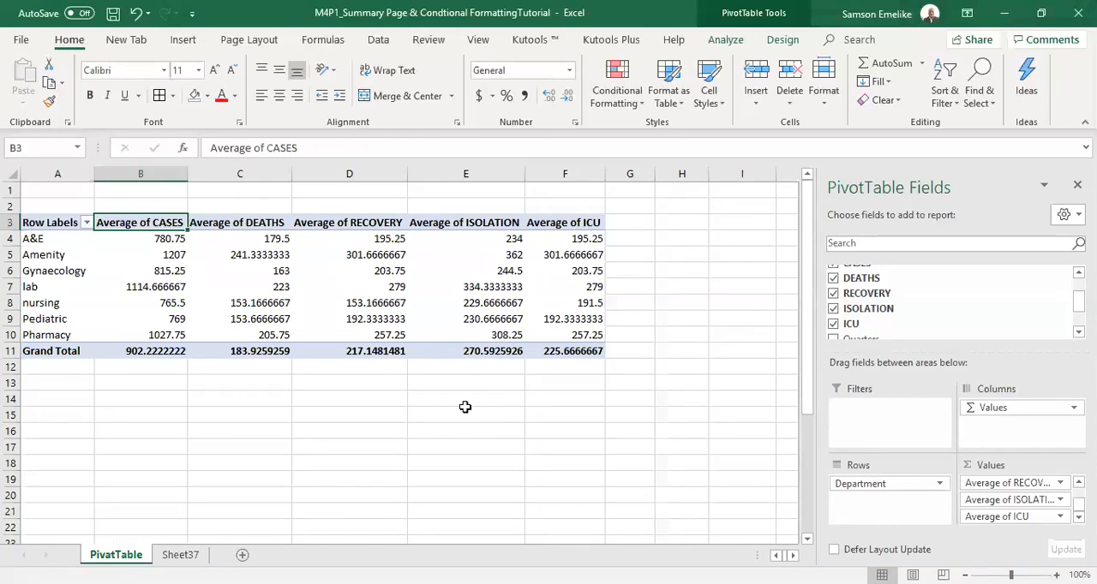
Insert a Clustered Column PivotChart based on the PivotTable of department averages.
{"action": "left_click", "coordinate": [188, 42]}
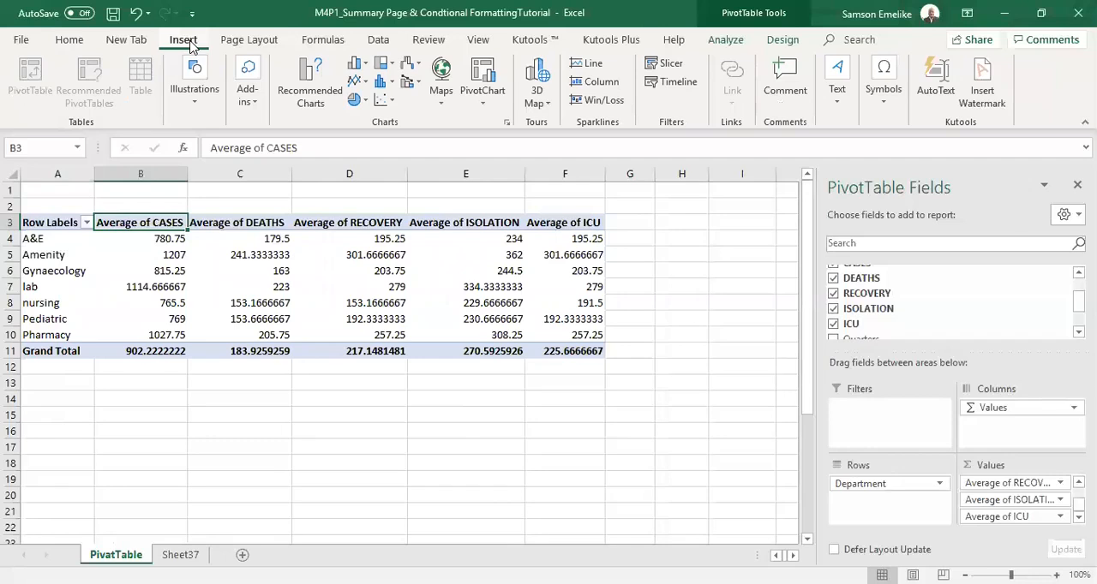
{"action": "left_click", "coordinate": [479, 77]}
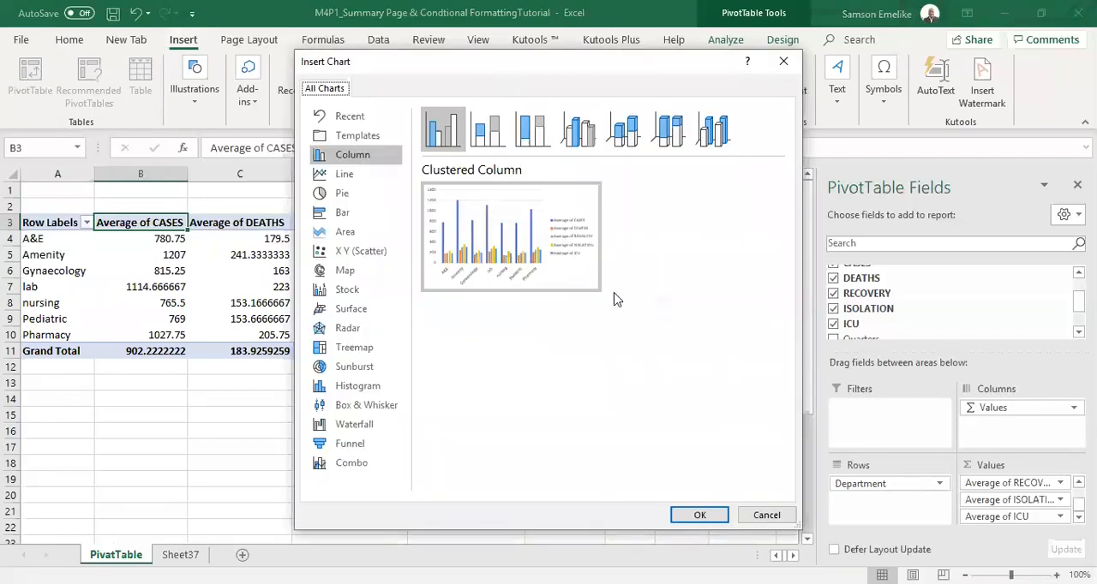
{"action": "left_click", "coordinate": [701, 517]}
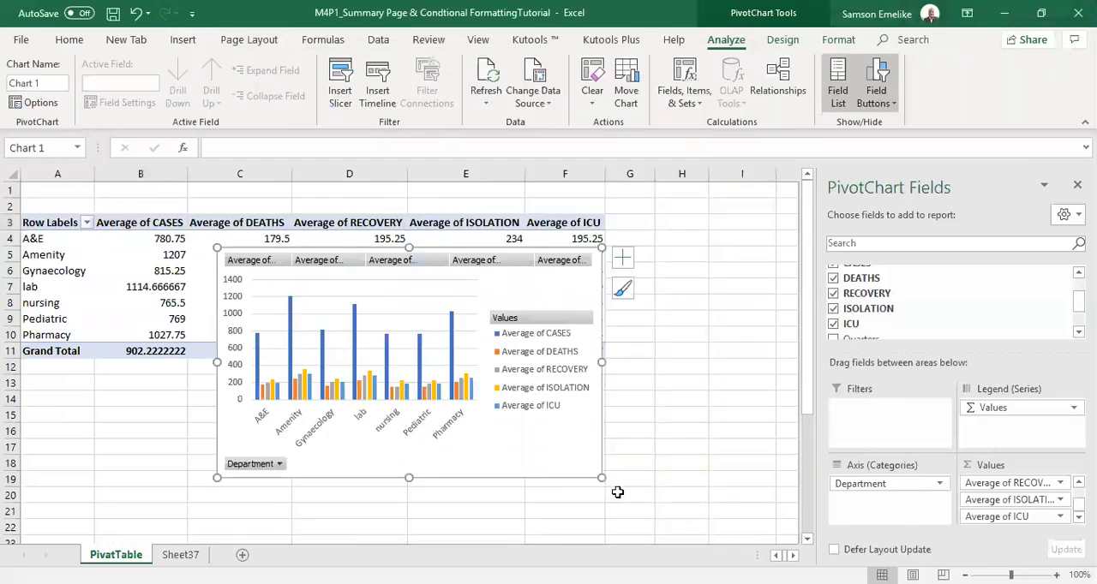
Move the PivotChart below the PivotTable so that it starts around column D.
{"action": "left_click_drag", "start_coordinate": [517, 478], "coordinate": [614, 501]}
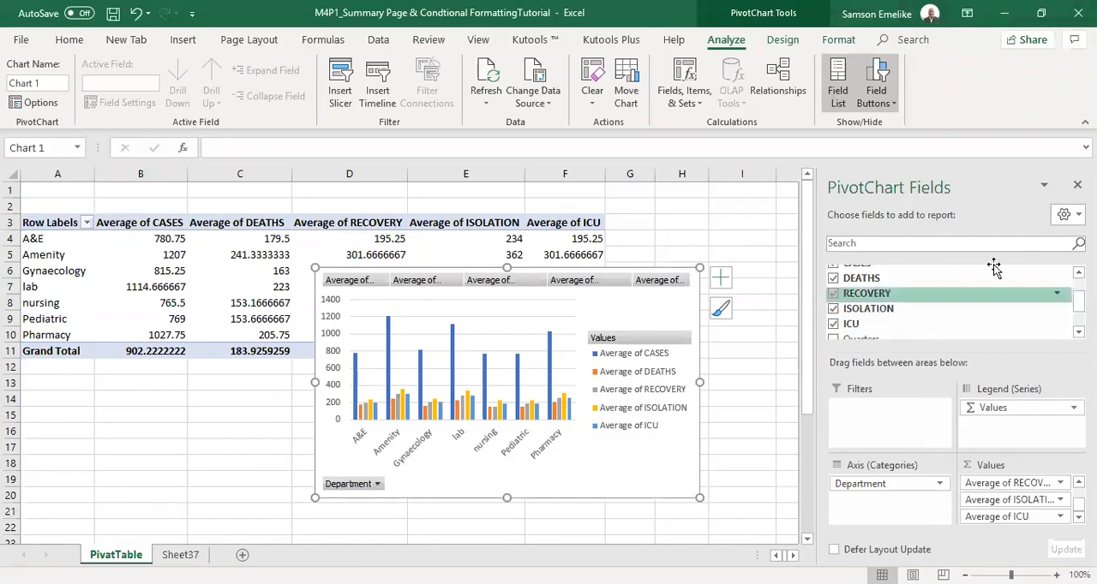
{"action": "left_click", "coordinate": [759, 220]}
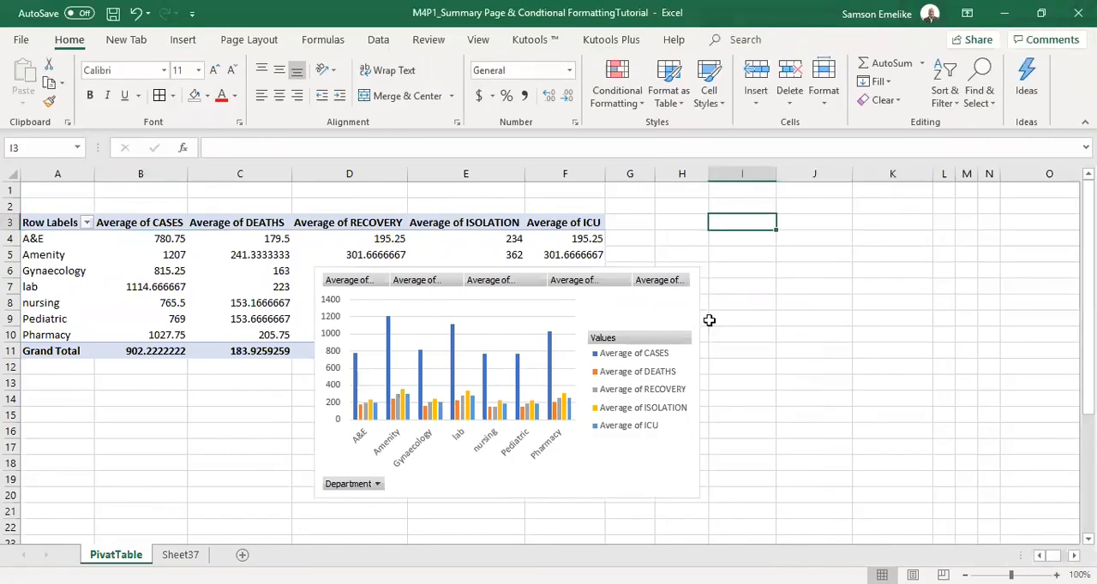
{"action": "left_click", "coordinate": [555, 271]}
{"action": "left_click_drag", "start_coordinate": [555, 271], "coordinate": [362, 318]}
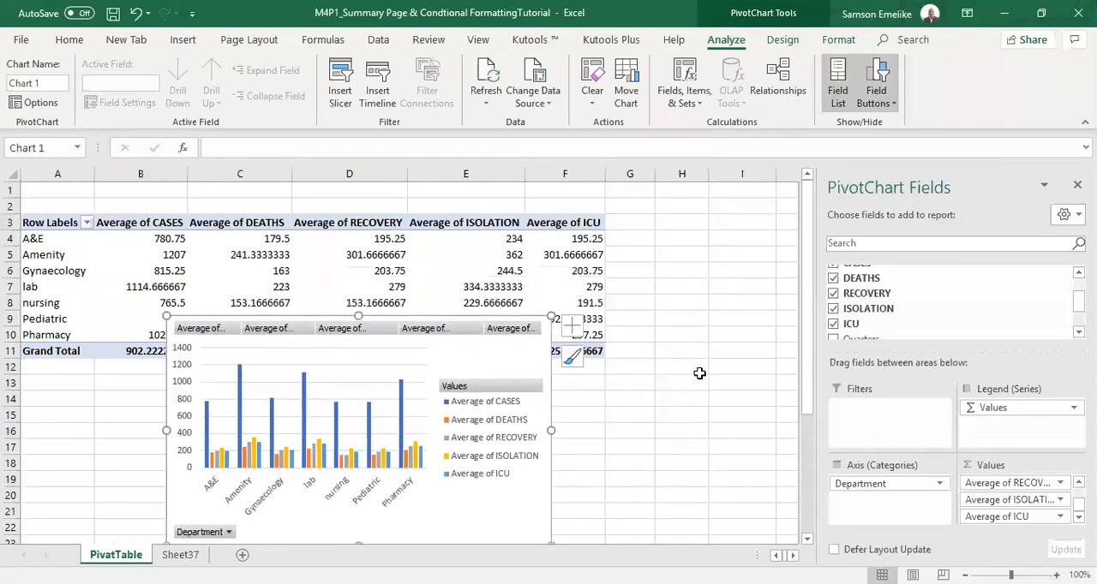
{"action": "scroll", "coordinate": [699, 374], "scroll_direction": "down", "scroll_amount": 2, "text": "ctrl"}
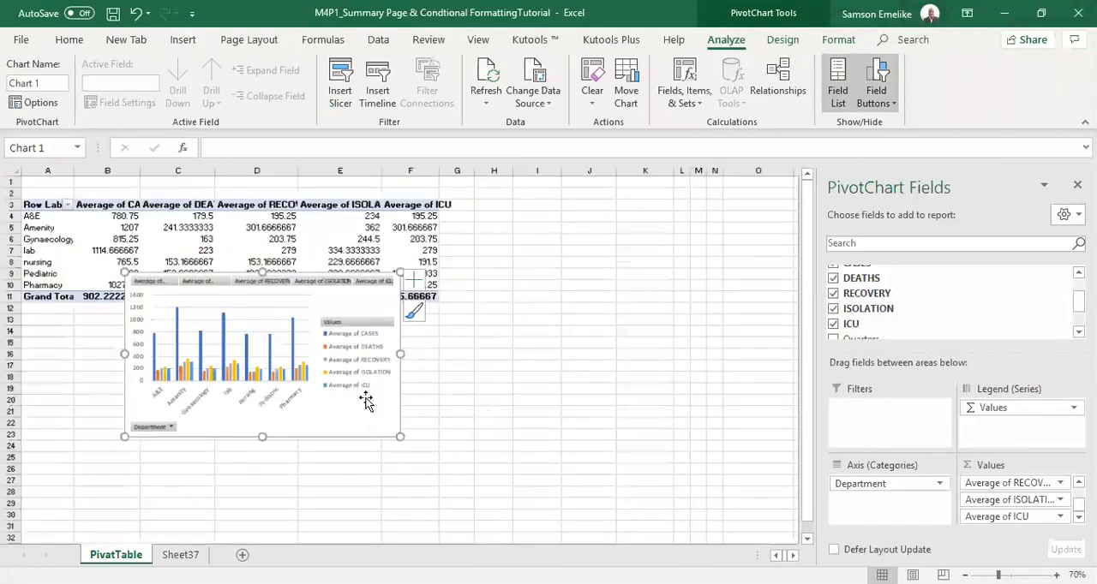
{"action": "left_click_drag", "start_coordinate": [293, 431], "coordinate": [396, 492]}
Enlarge the PivotChart to span about columns D to L and rows 12 to 30.
{"action": "left_click_drag", "start_coordinate": [494, 493], "coordinate": [633, 541]}
{"action": "key", "text": "ctrl+z"}
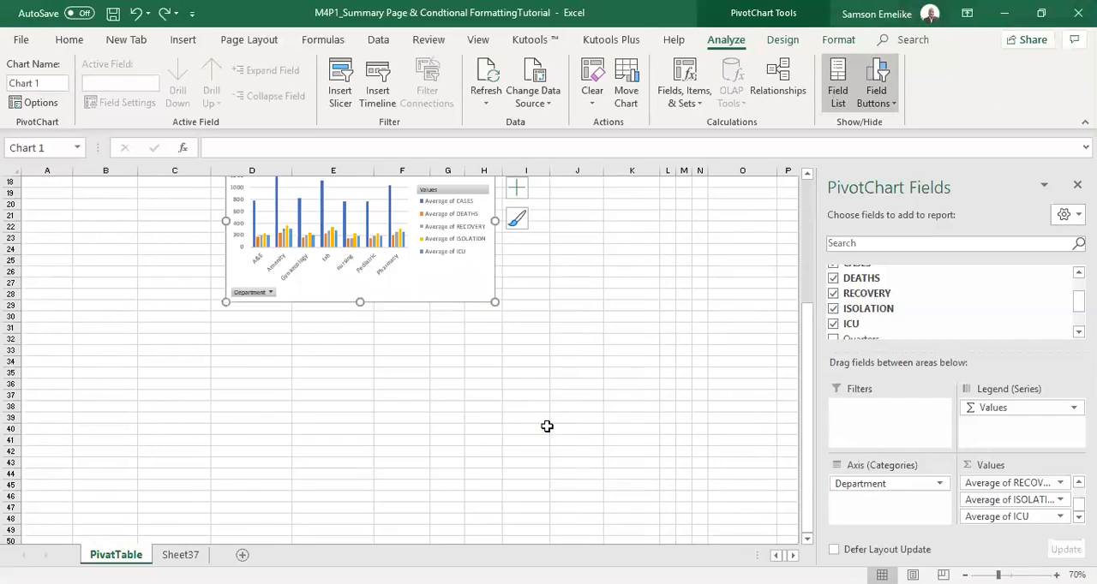
{"action": "scroll", "coordinate": [548, 428], "scroll_direction": "up", "scroll_amount": 6}
{"action": "left_click_drag", "start_coordinate": [495, 332], "coordinate": [679, 297]}
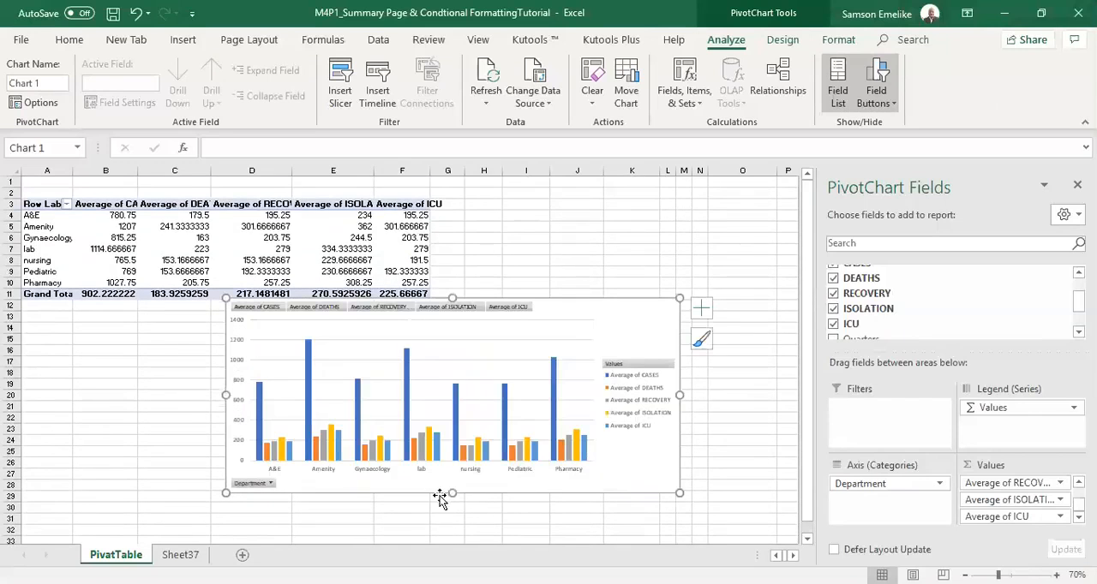
{"action": "left_click_drag", "start_coordinate": [453, 494], "coordinate": [454, 510]}
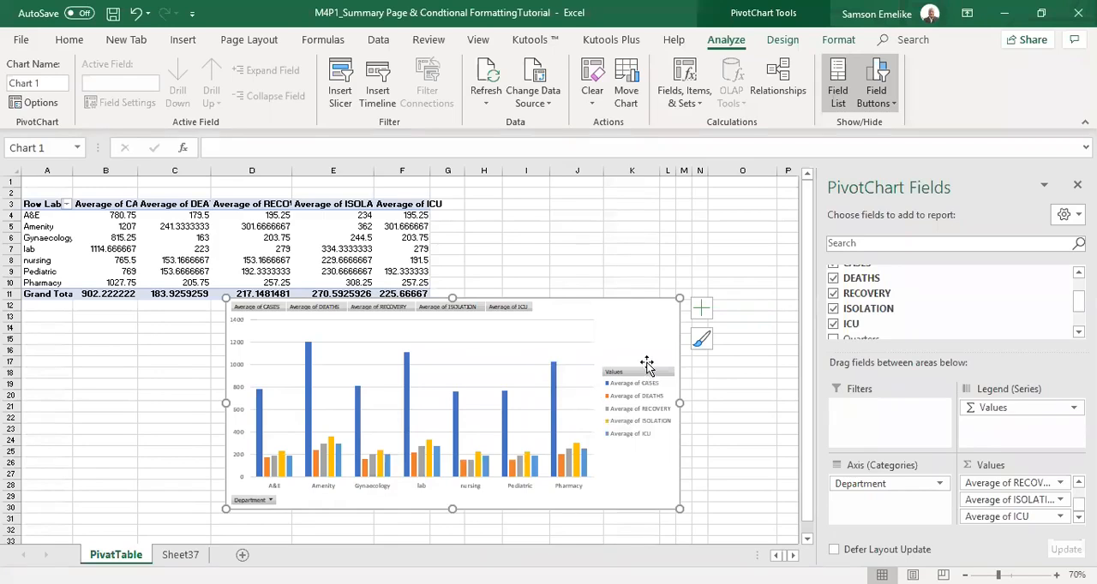
Filter the chart's Department field to A&E and Amenity, and move the chart to start at about cell B9.
{"action": "left_click", "coordinate": [271, 502]}
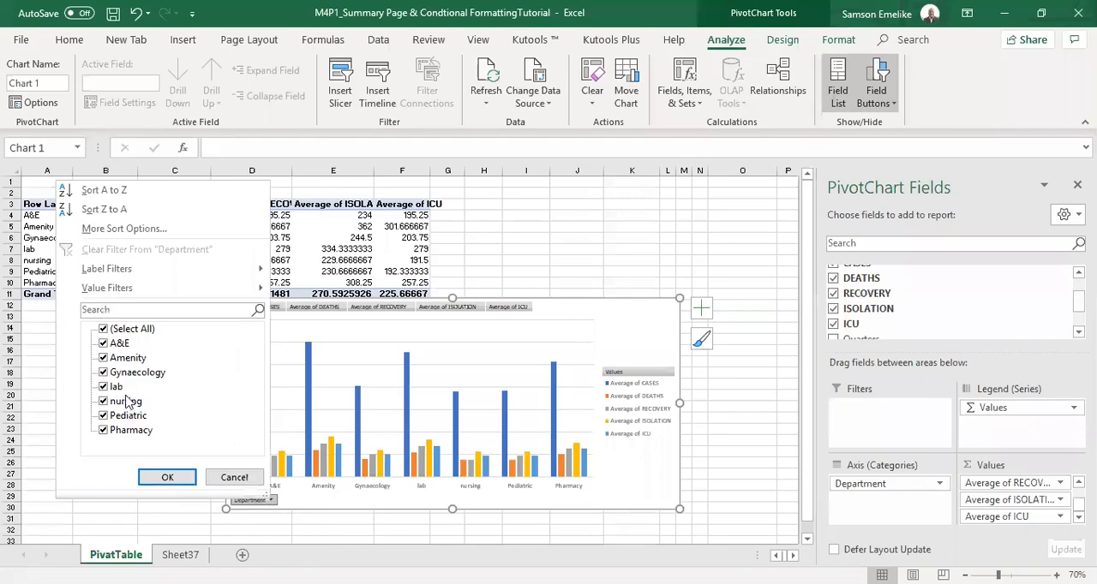
{"action": "left_click", "coordinate": [103, 329]}
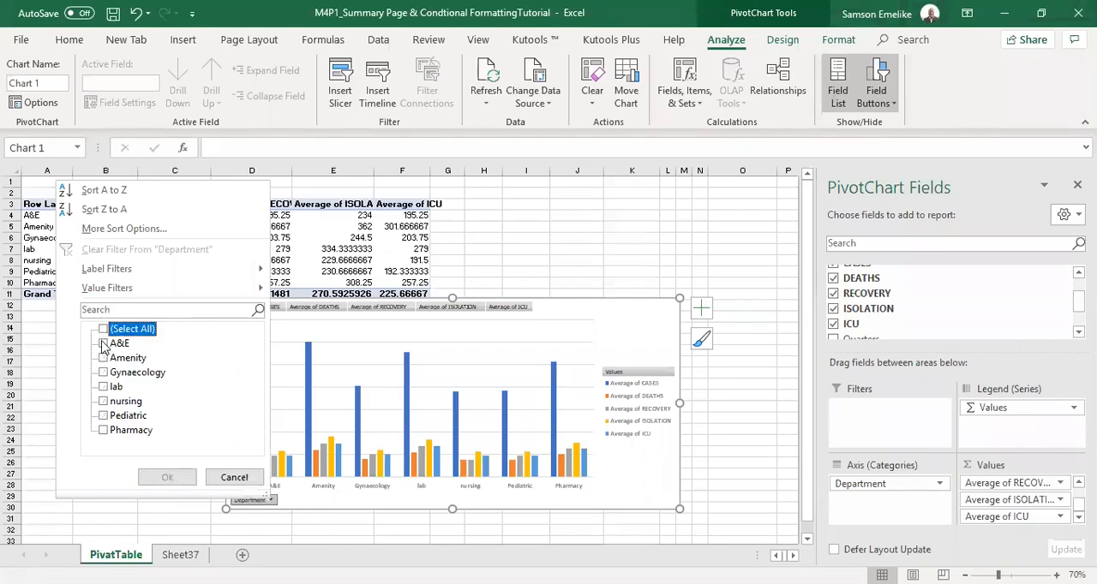
{"action": "left_click", "coordinate": [103, 343]}
{"action": "left_click", "coordinate": [103, 358]}
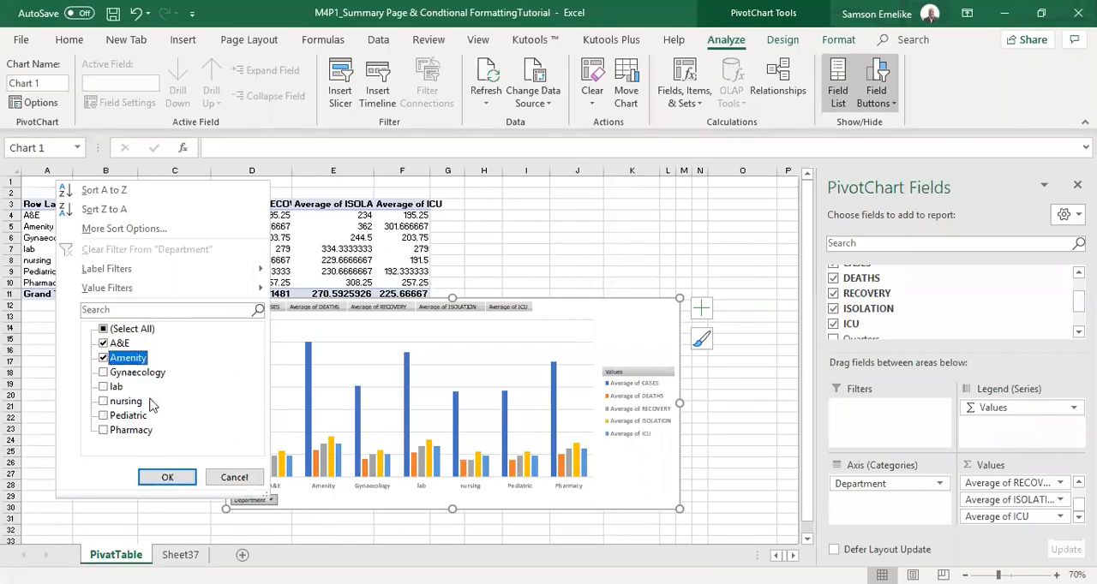
{"action": "left_click", "coordinate": [168, 478]}
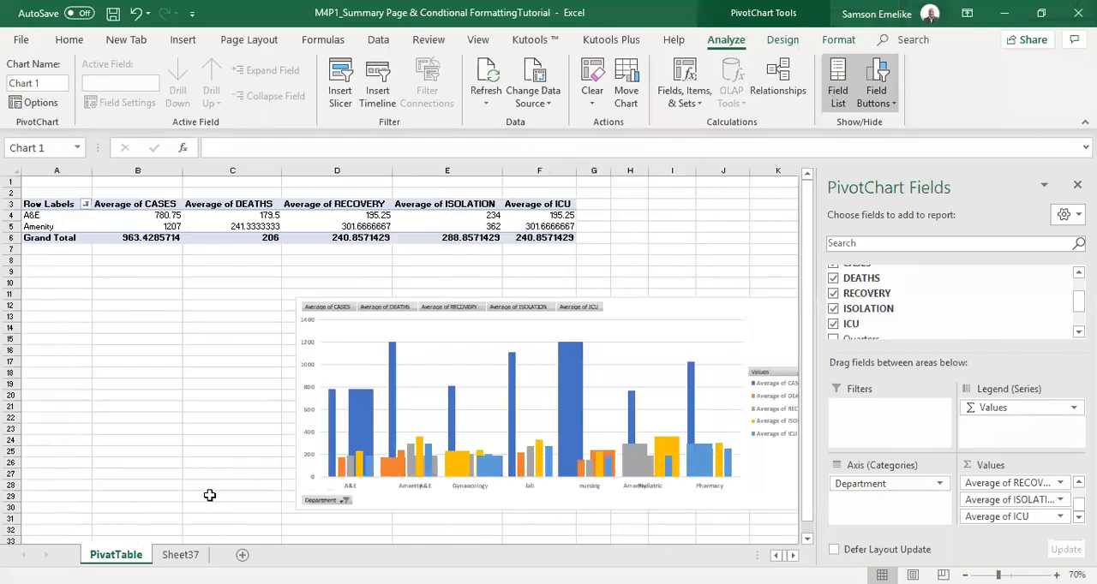
{"action": "left_click_drag", "start_coordinate": [446, 297], "coordinate": [244, 268]}
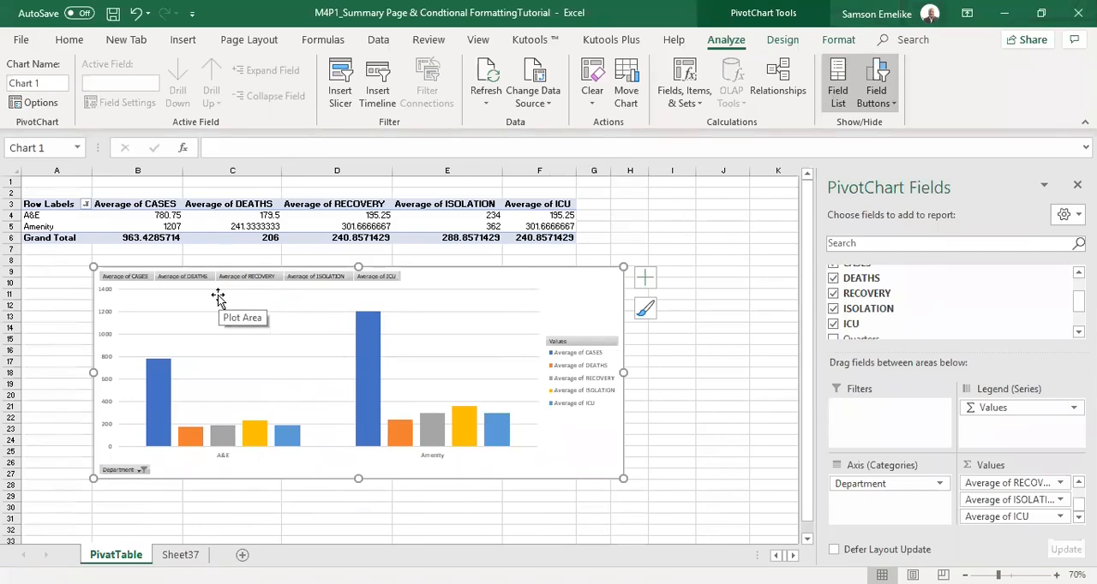
Change the chart's Department filter to show only lab.
{"action": "left_click", "coordinate": [142, 471]}
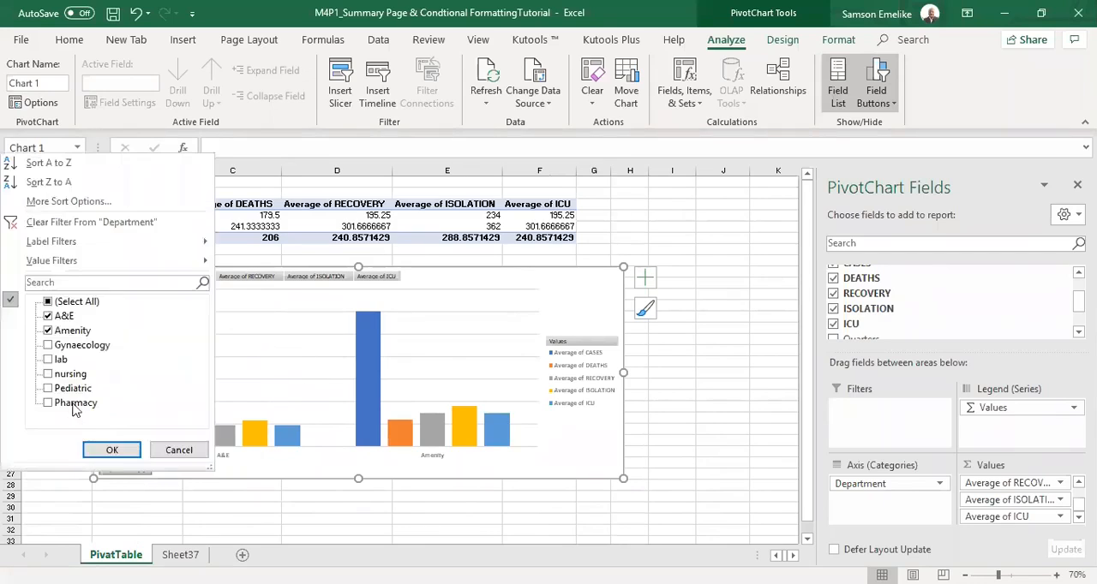
{"action": "left_click", "coordinate": [48, 360]}
{"action": "left_click", "coordinate": [48, 331]}
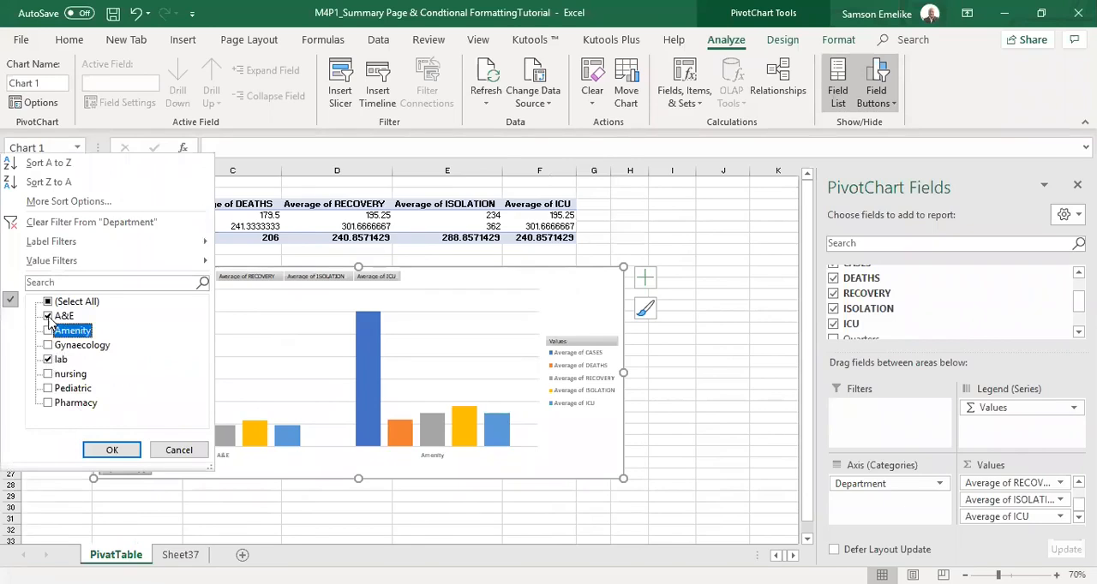
{"action": "left_click", "coordinate": [47, 316]}
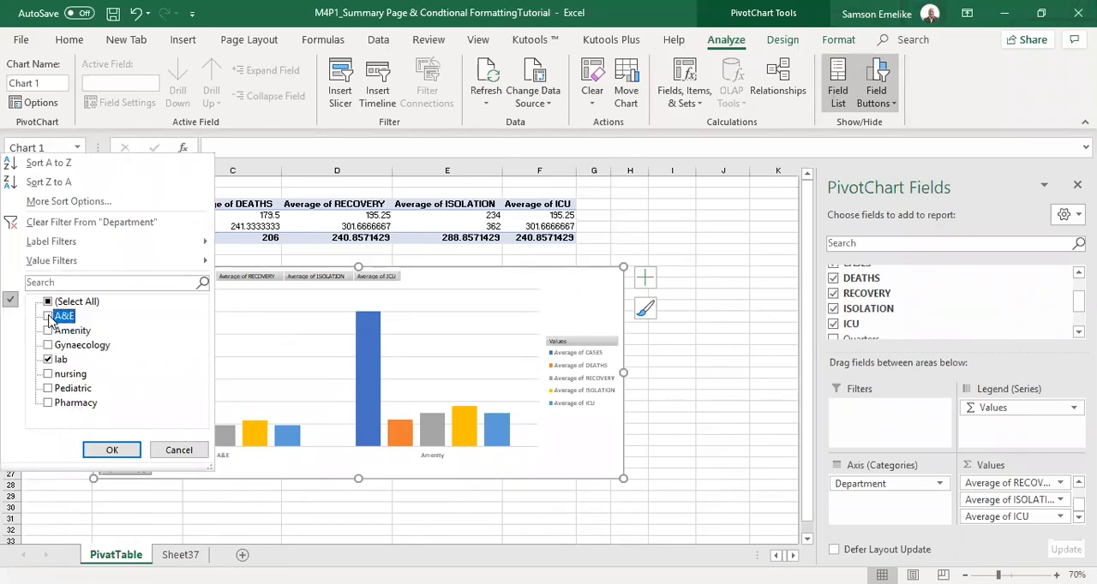
{"action": "left_click", "coordinate": [112, 451]}
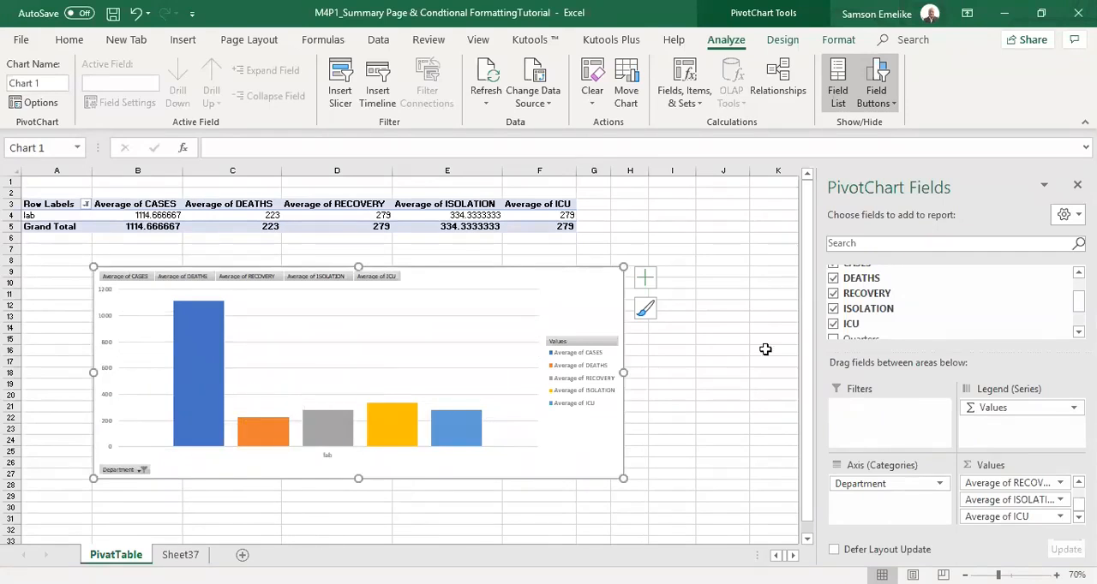
{"action": "left_click", "coordinate": [645, 277]}
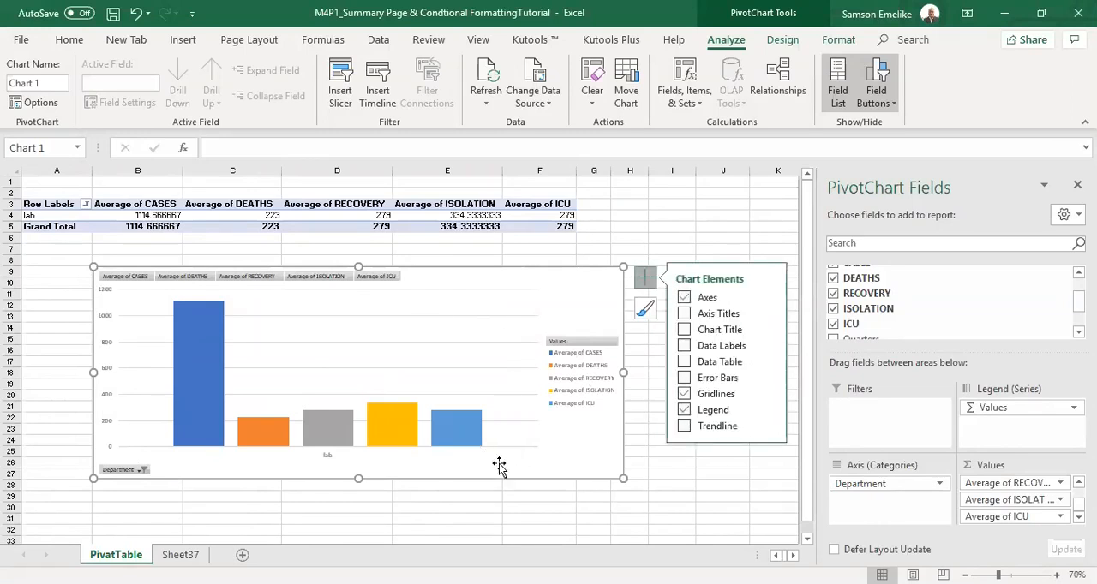
{"action": "left_click", "coordinate": [680, 488]}
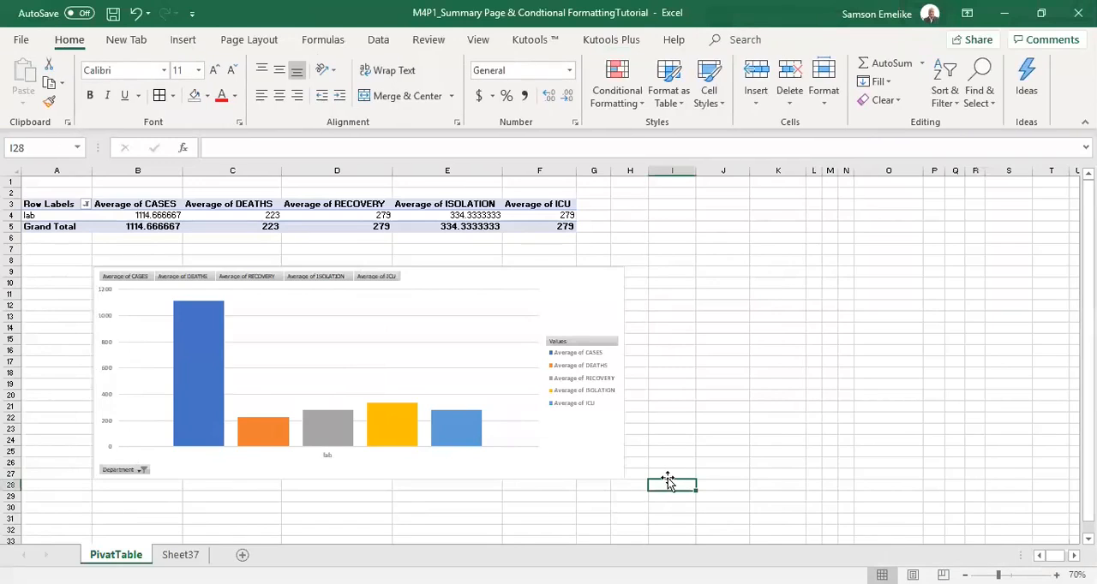
{"action": "left_click", "coordinate": [578, 476]}
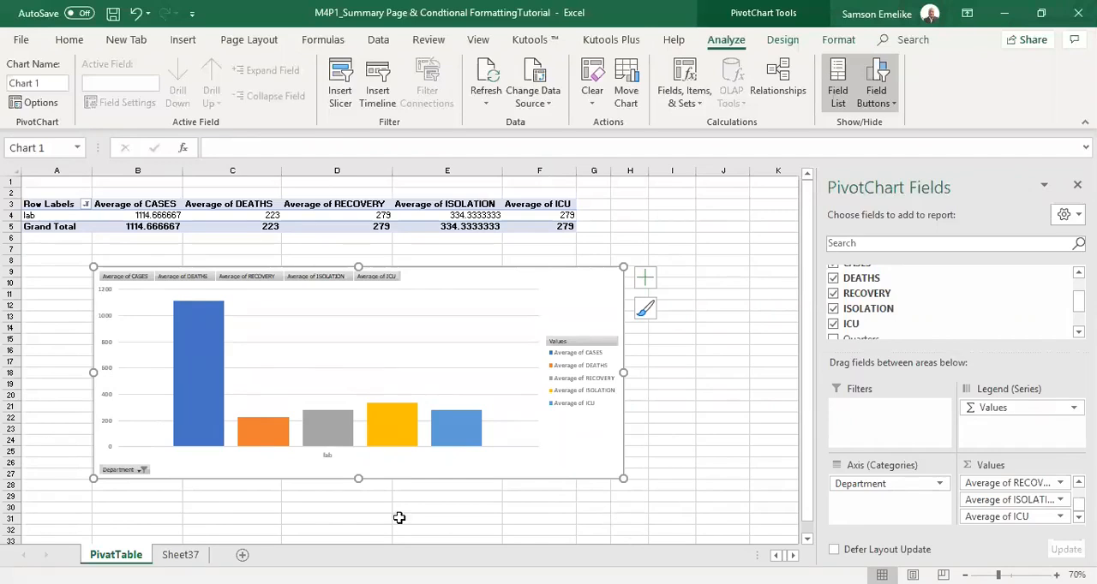
Add a new worksheet after Sheet37 and enter the student's first name in cell C1.
{"action": "left_click", "coordinate": [182, 555]}
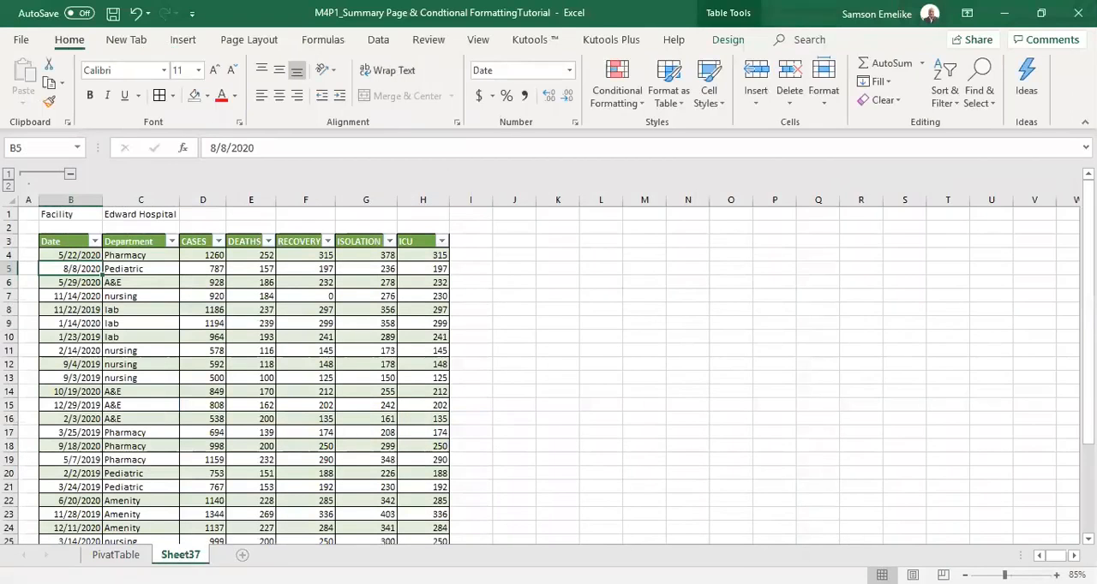
{"action": "left_click", "coordinate": [240, 556]}
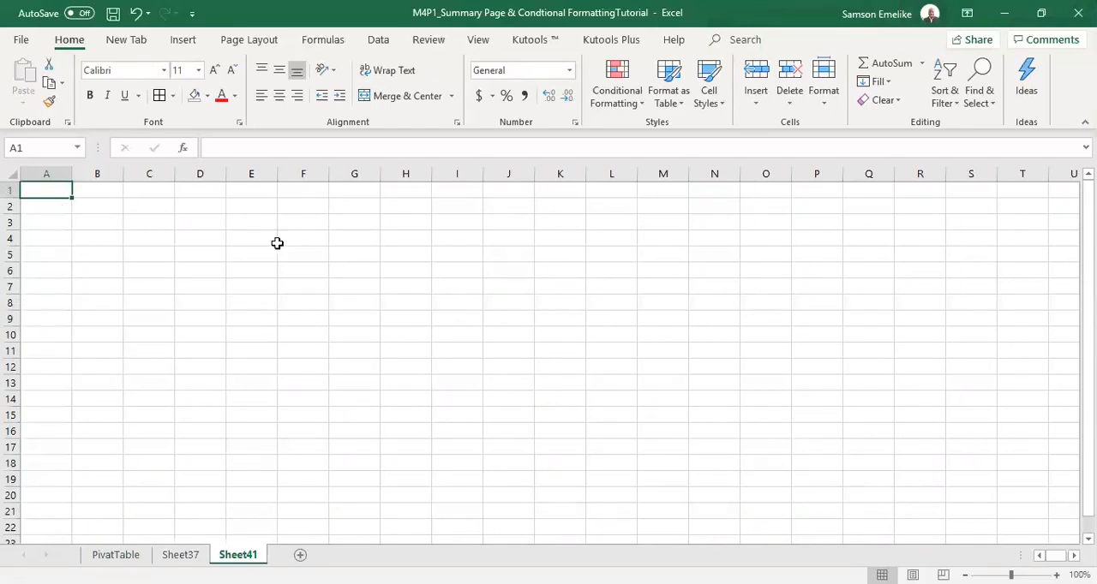
{"action": "left_click", "coordinate": [146, 191]}
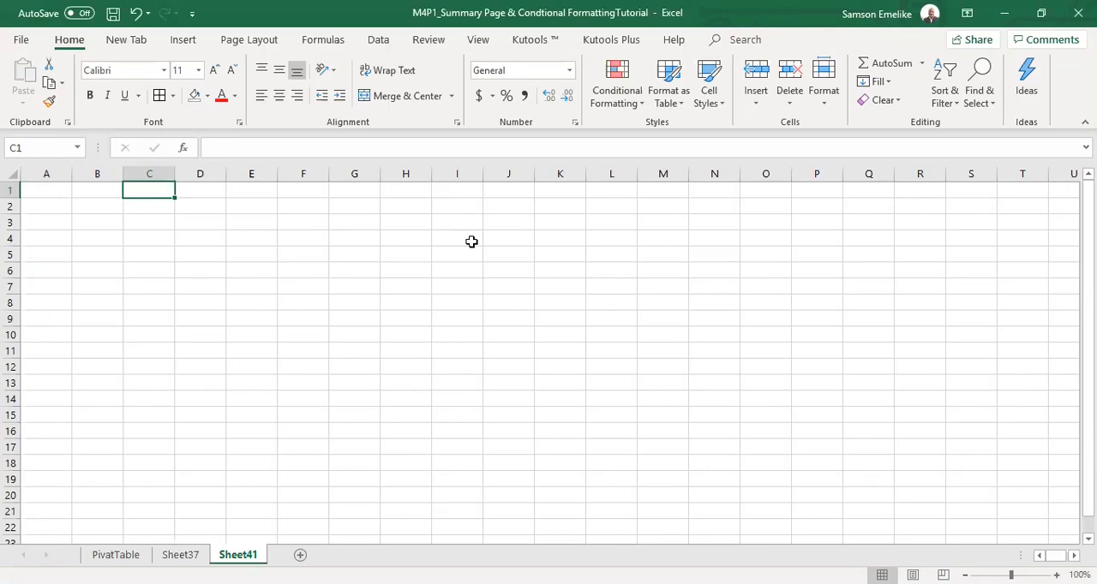
{"action": "type", "text": "Victor"}
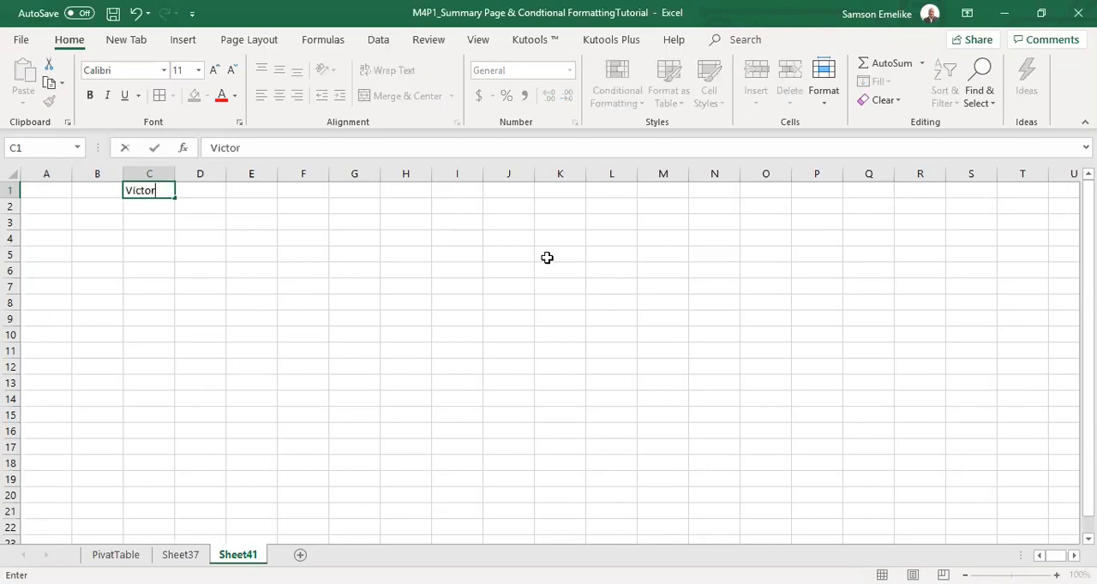
{"action": "key", "text": "Tab"}
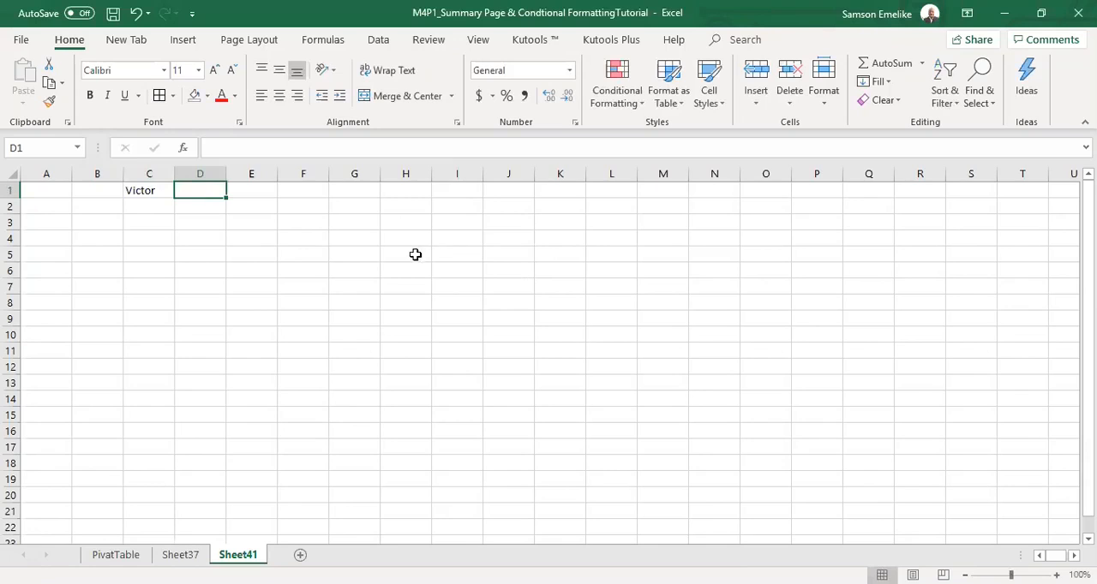
List the subjects English, Maths, Phy, Bio and Chem in cells E1 to E5.
{"action": "key", "text": "Tab"}
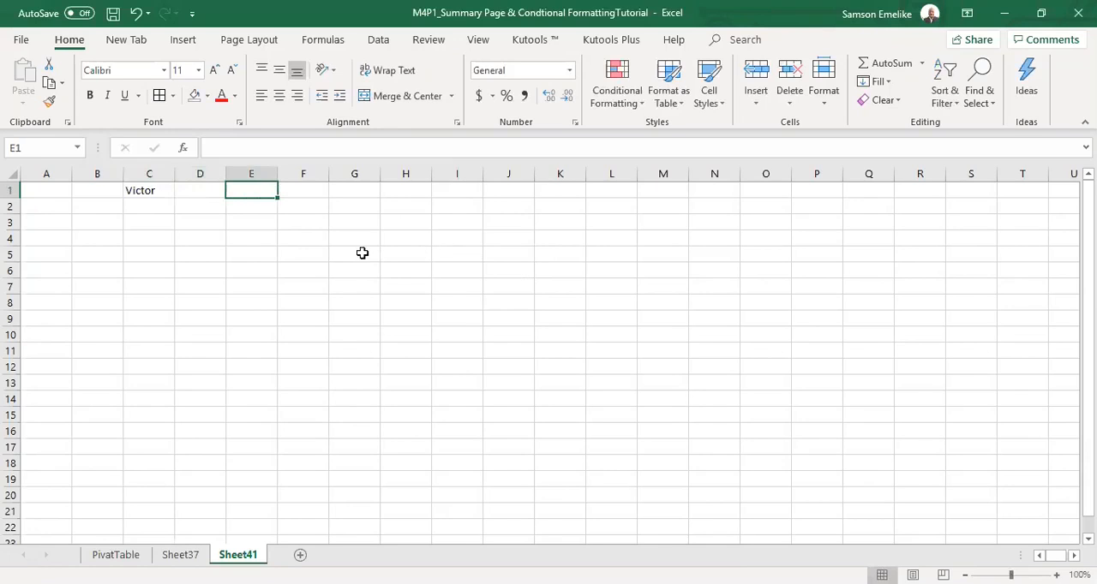
{"action": "type", "text": "English"}
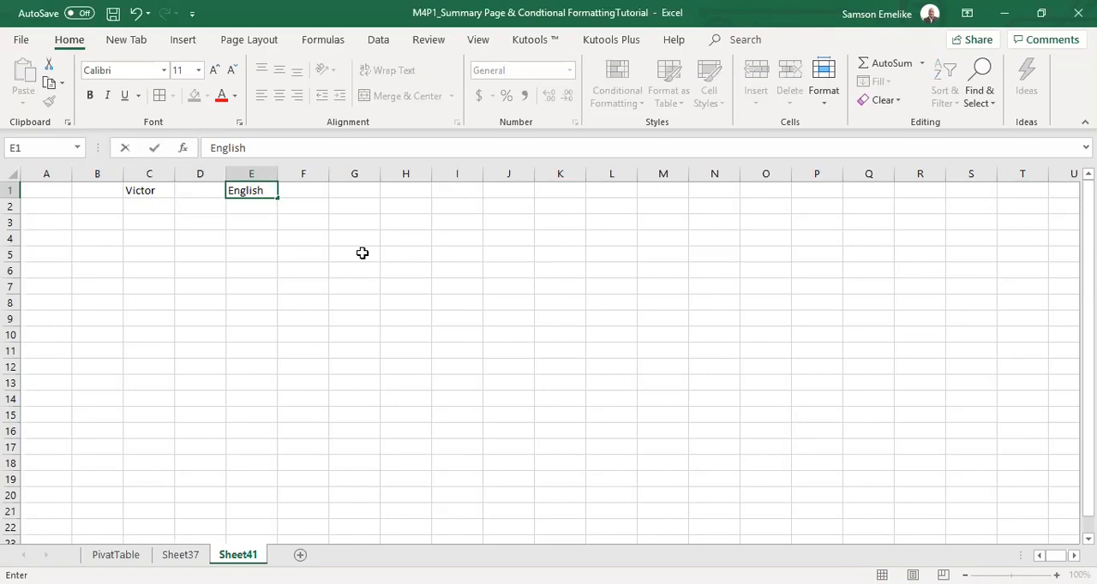
{"action": "key", "text": "Return"}
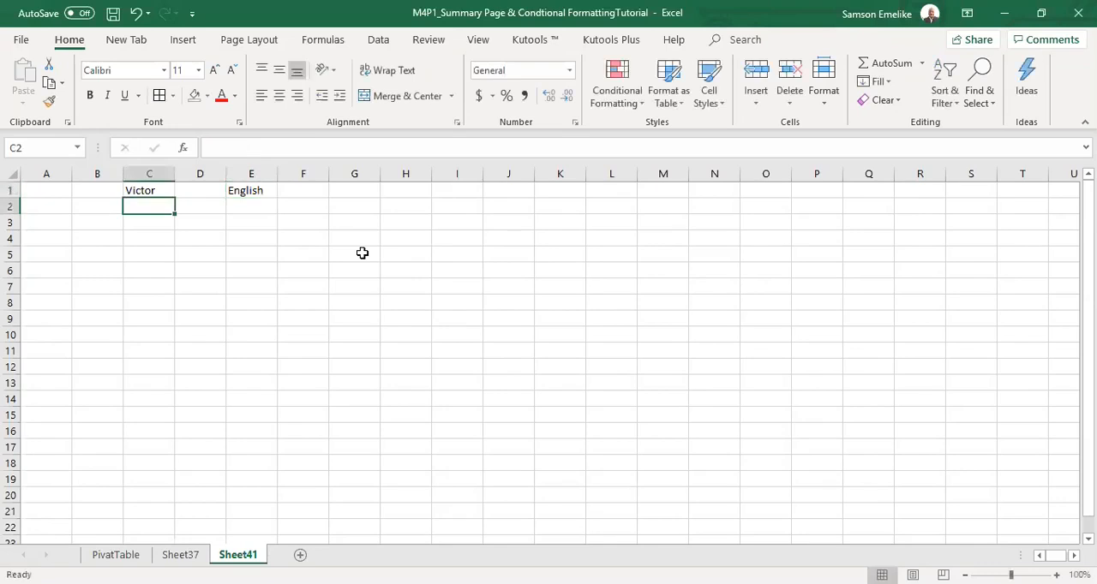
{"action": "left_click", "coordinate": [250, 205]}
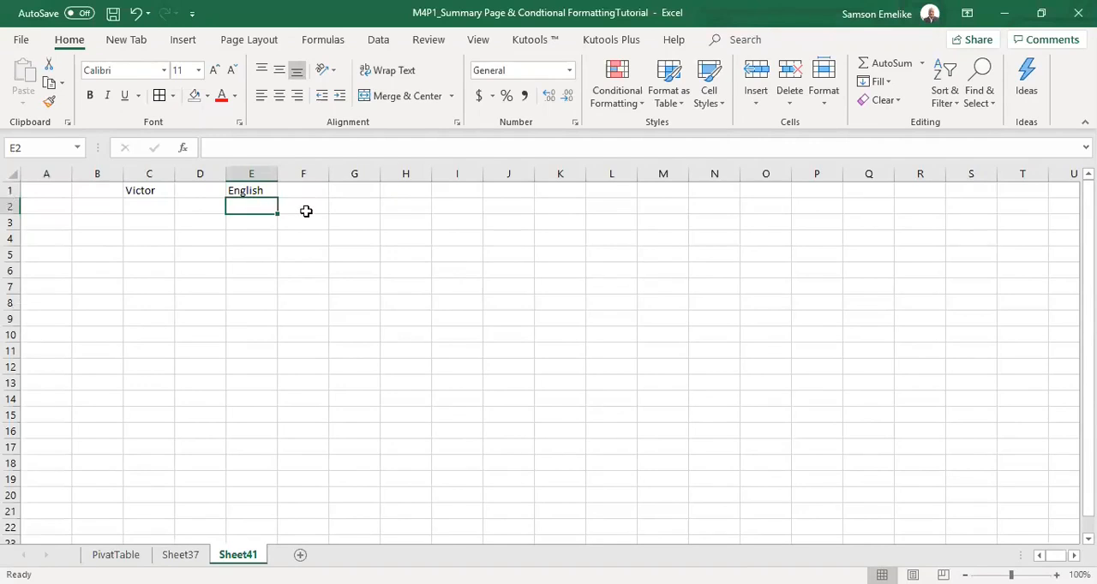
{"action": "type", "text": "Maths"}
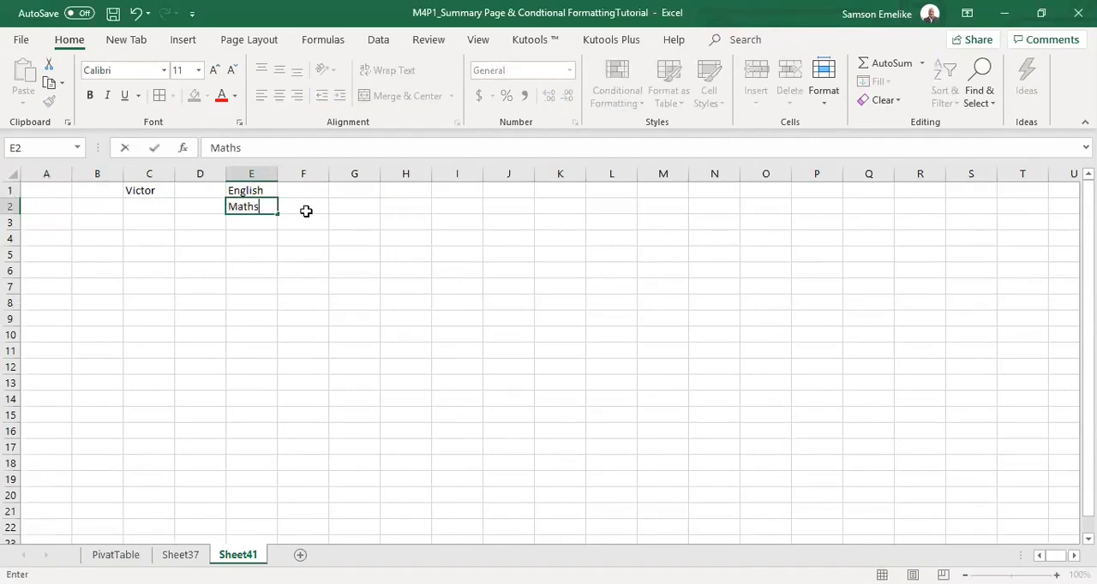
{"action": "key", "text": "Return"}
{"action": "type", "text": "Phy"}
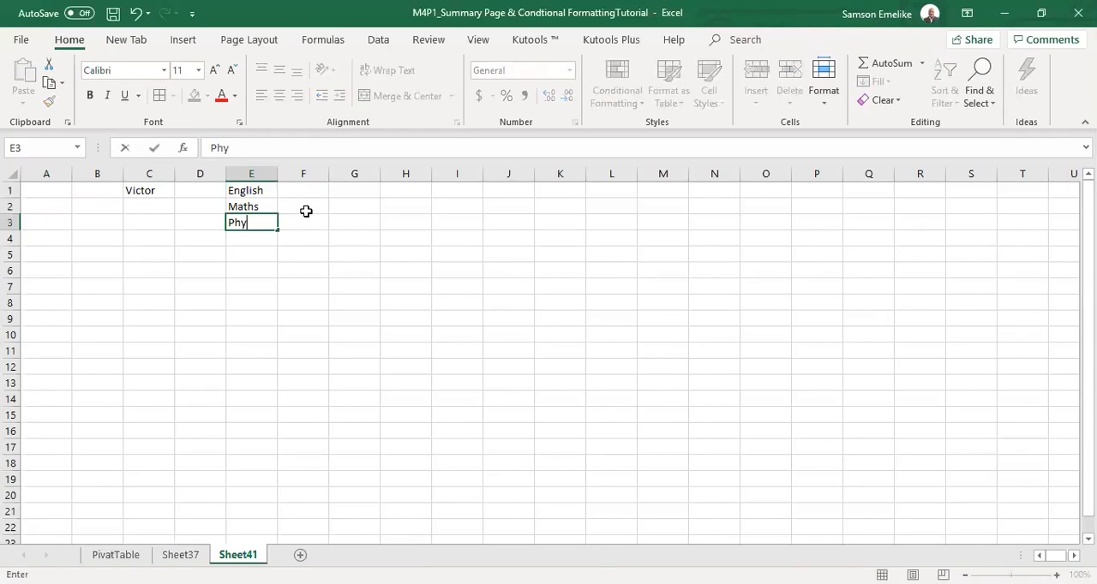
{"action": "key", "text": "Return"}
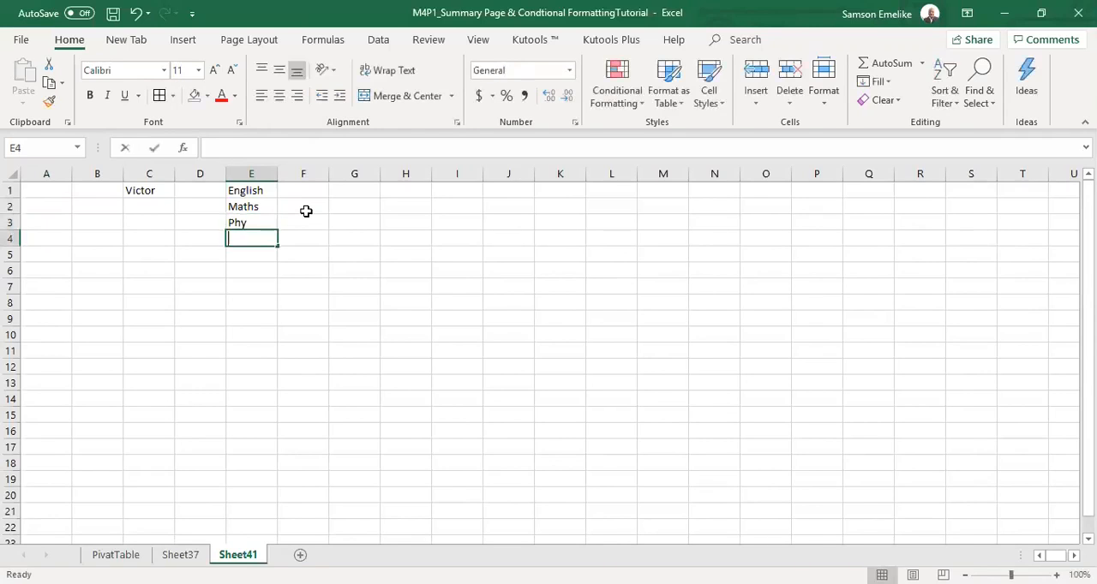
{"action": "type", "text": "Bio"}
{"action": "key", "text": "Return"}
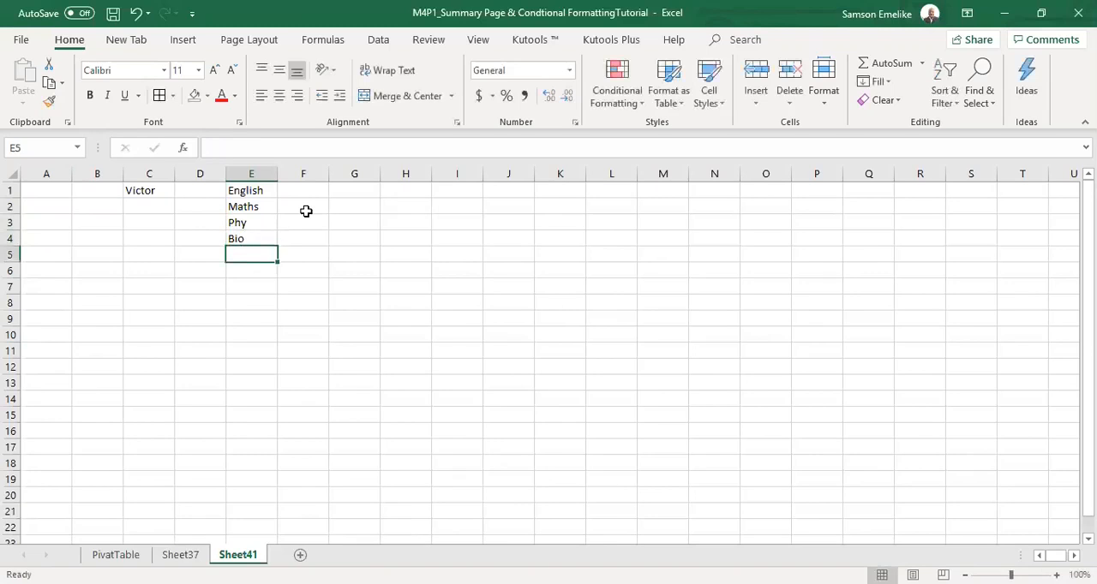
{"action": "type", "text": "Chem"}
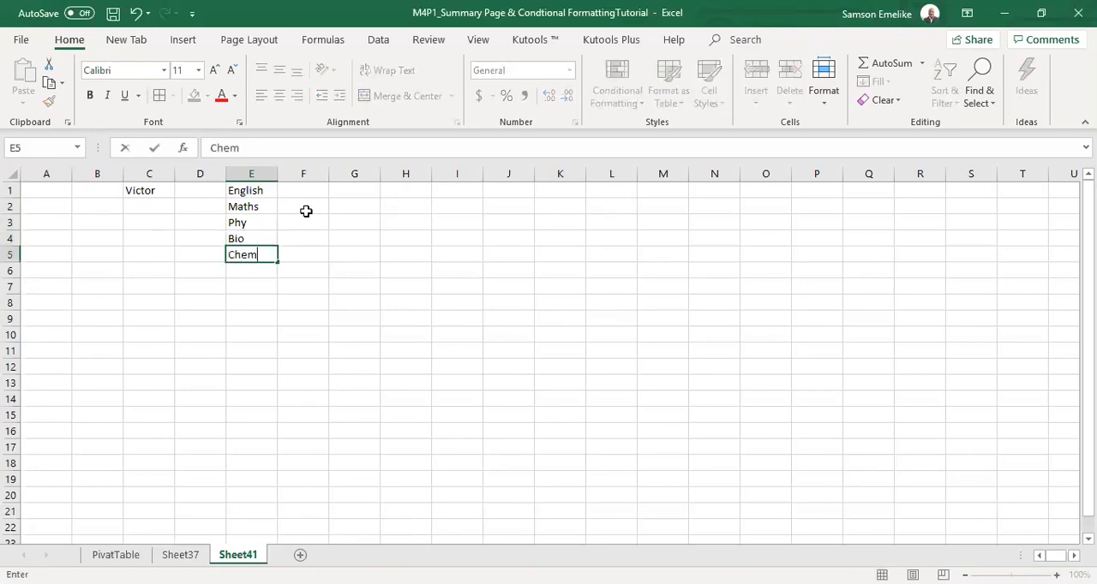
{"action": "key", "text": "Return"}
Enter the scores 67, 80, 50, 78 and 46 beside the subjects in cells F1 to F5.
{"action": "left_click", "coordinate": [314, 189]}
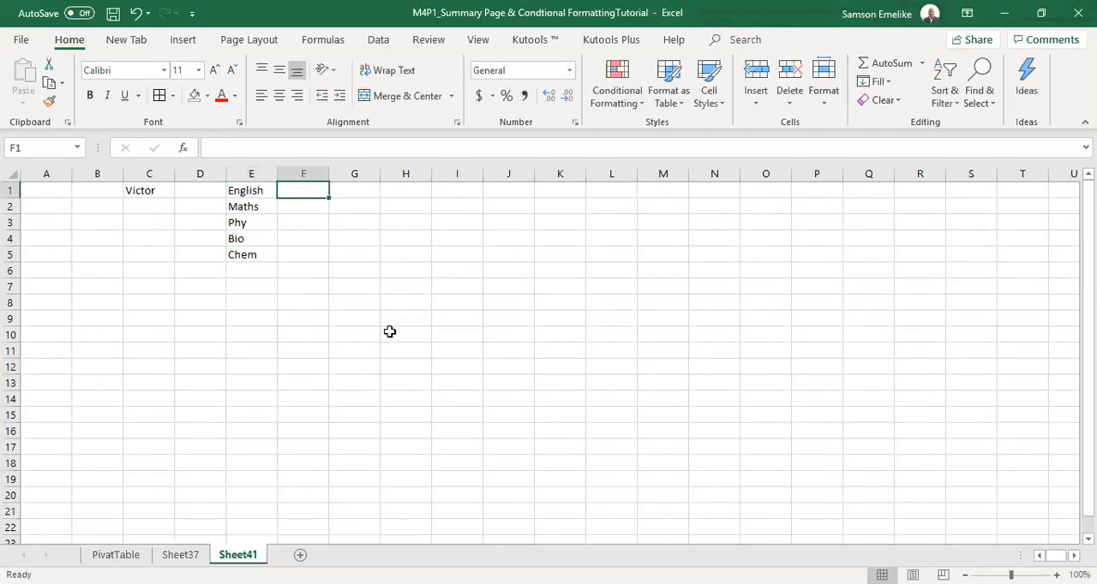
{"action": "type", "text": "67"}
{"action": "key", "text": "Return"}
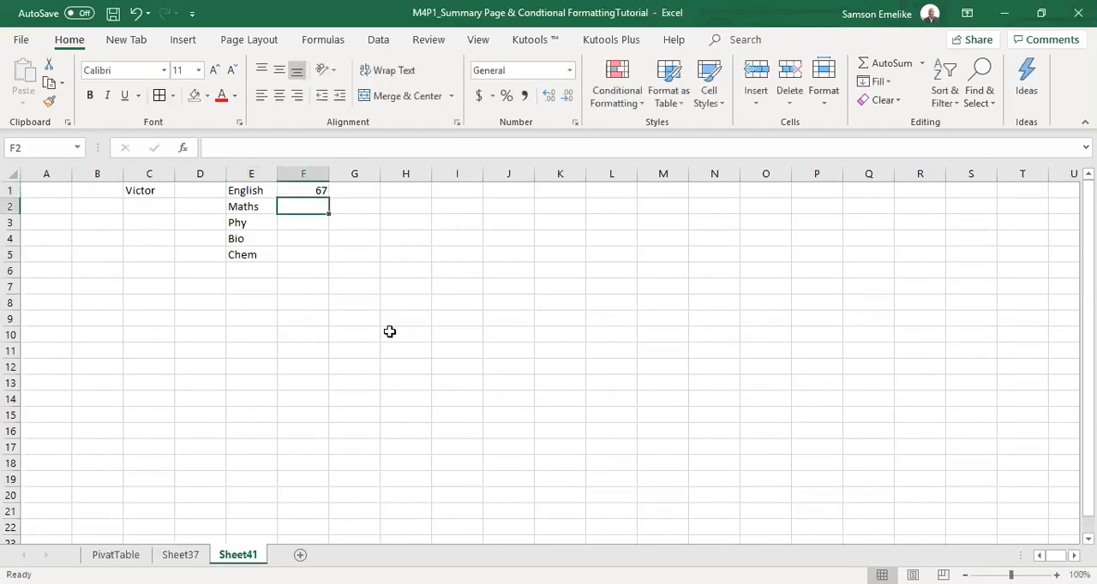
{"action": "type", "text": "80"}
{"action": "key", "text": "Return"}
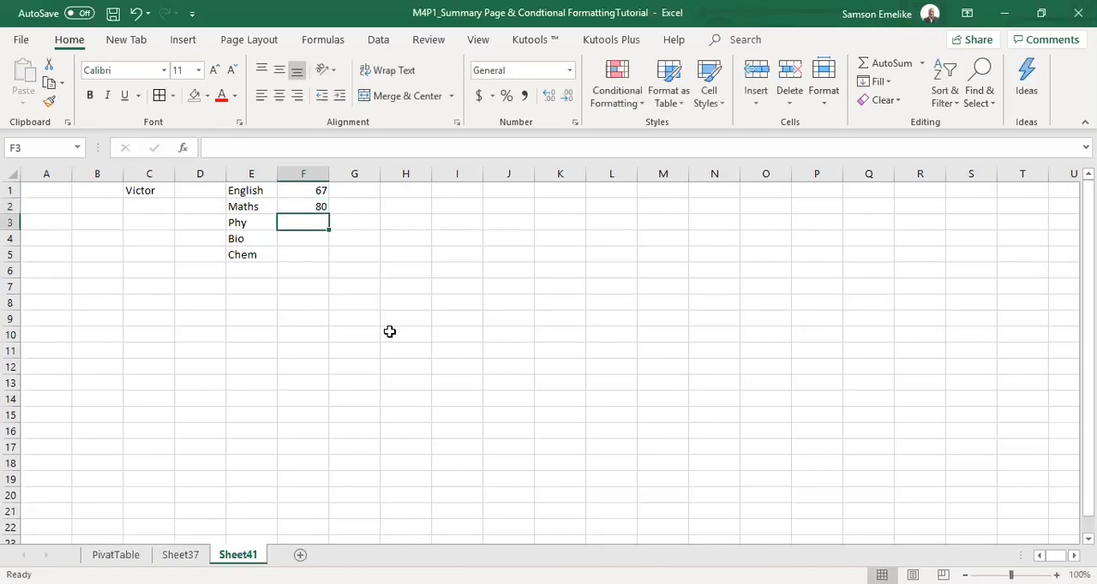
{"action": "type", "text": "50"}
{"action": "key", "text": "Return"}
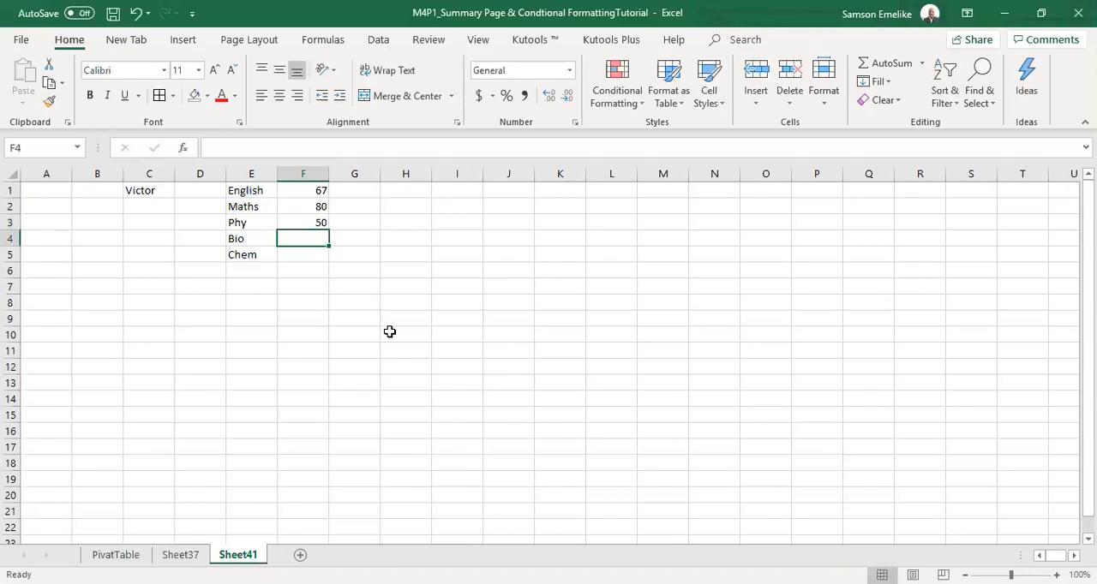
{"action": "type", "text": "78"}
{"action": "key", "text": "Return"}
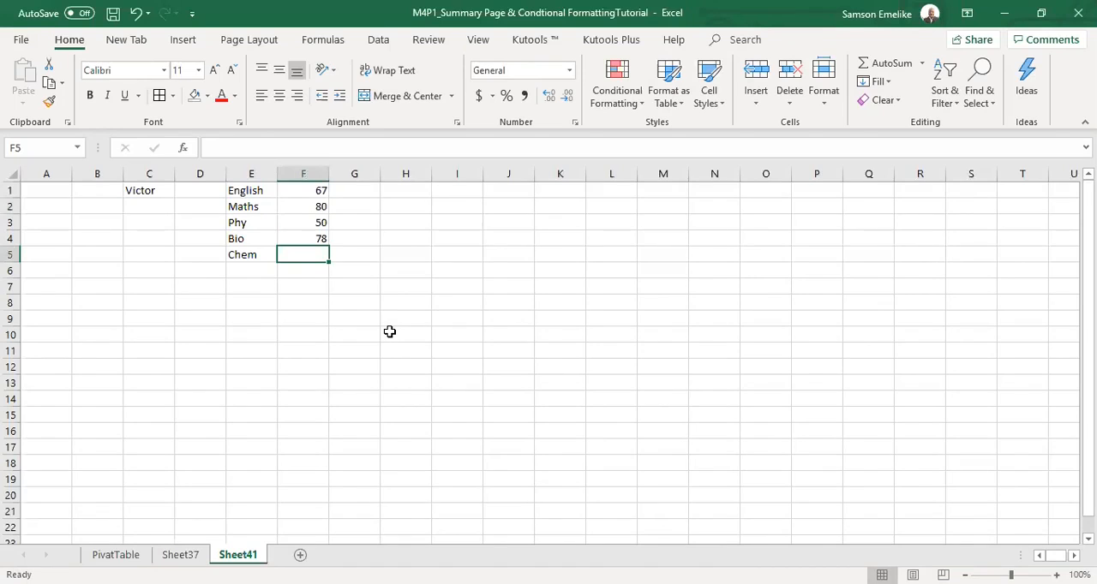
{"action": "type", "text": "46"}
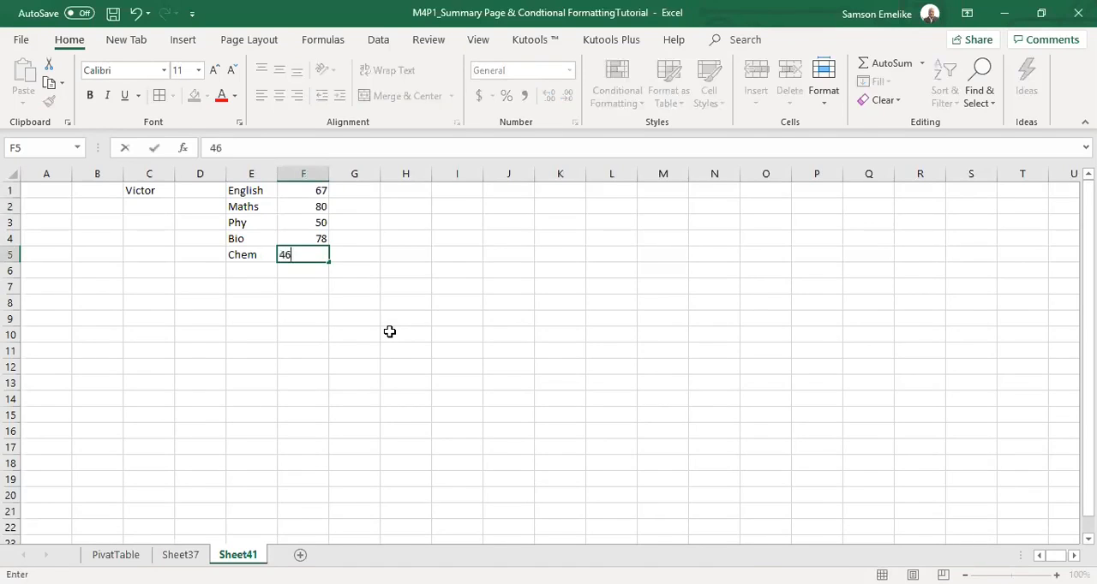
{"action": "key", "text": "Return"}
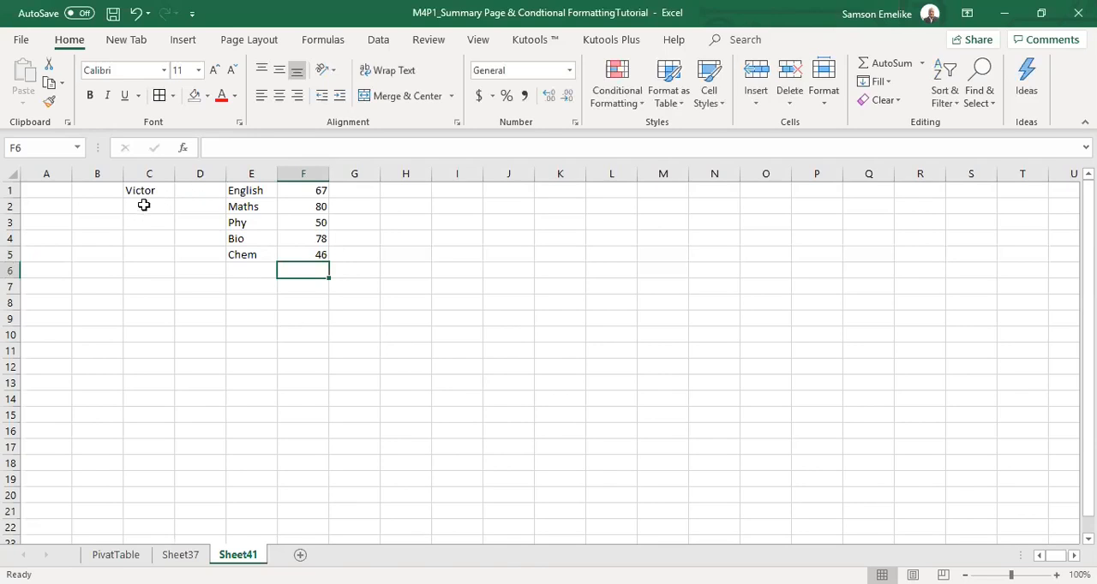
Enter the target average 80 in cell B2.
{"action": "left_click", "coordinate": [191, 203]}
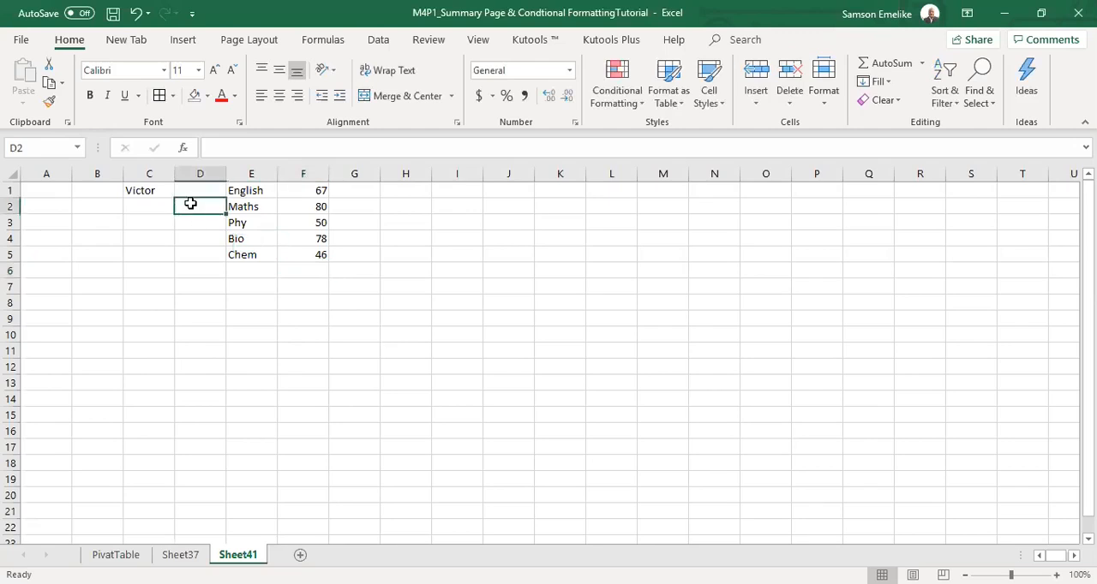
{"action": "left_click", "coordinate": [98, 207]}
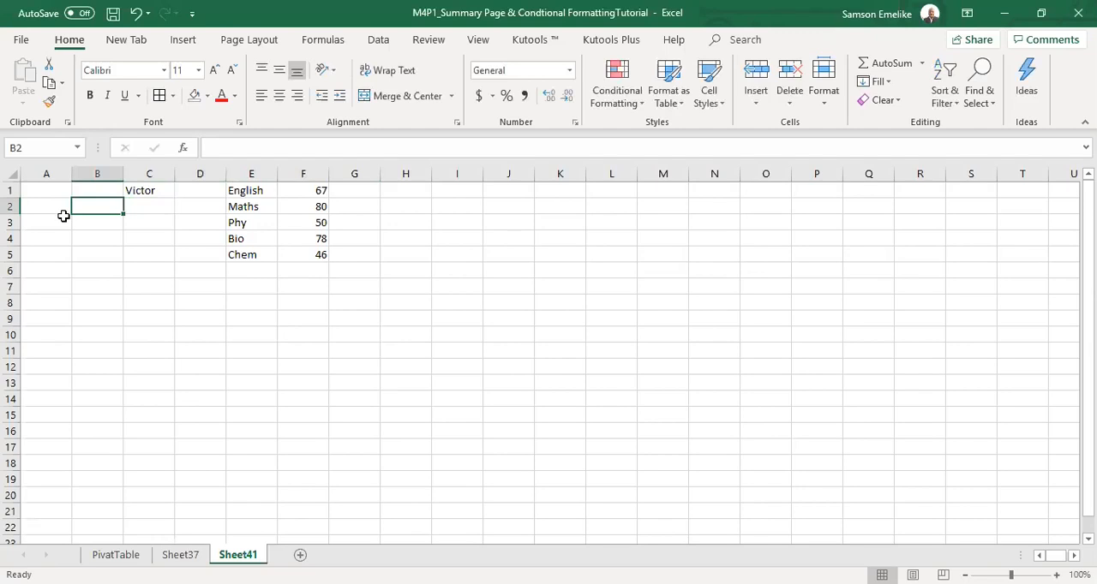
{"action": "type", "text": "80"}
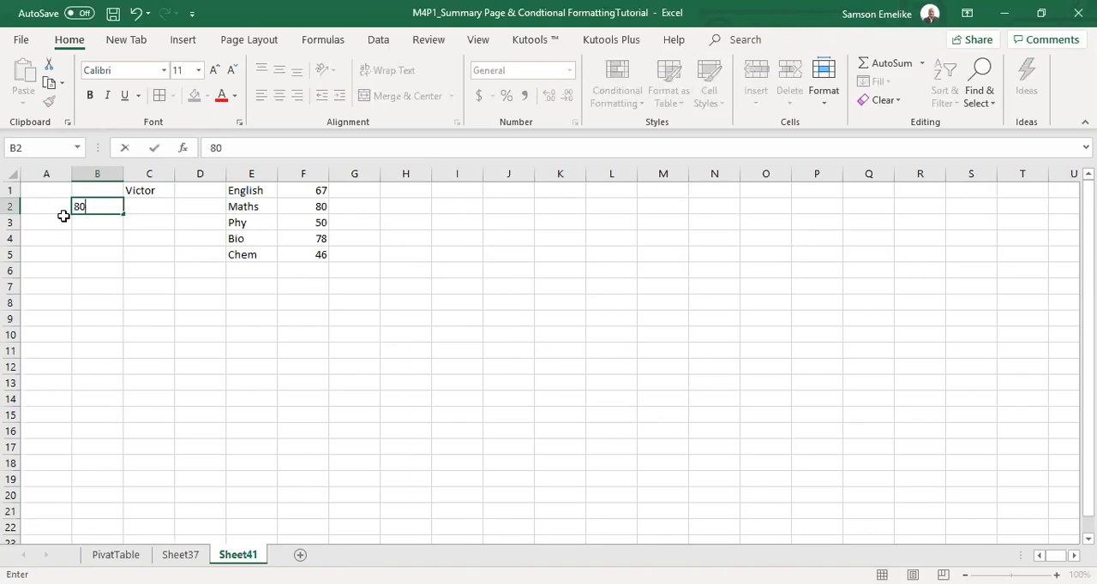
{"action": "key", "text": "Return"}
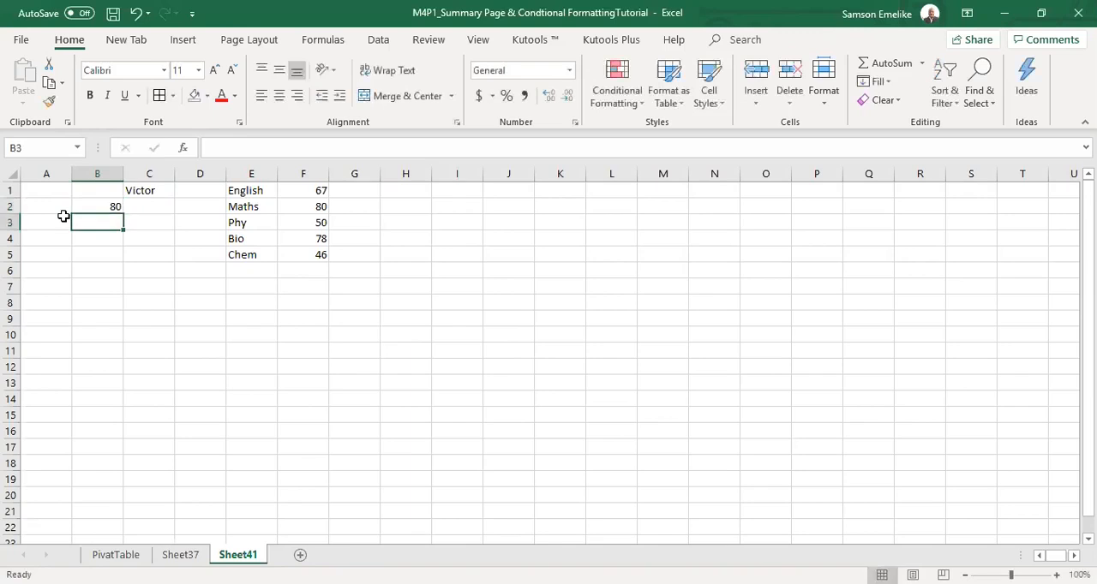
Re-enter Chem as the subject in cell E5 and clear its score in F5.
{"action": "left_click", "coordinate": [256, 255]}
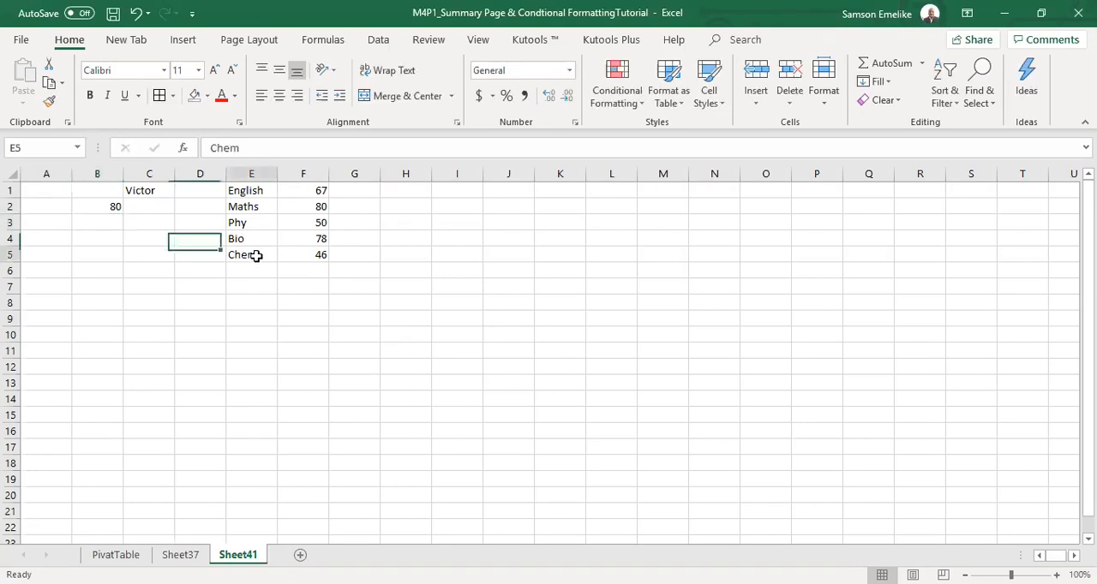
{"action": "key", "text": "Delete"}
{"action": "left_click", "coordinate": [304, 255]}
{"action": "left_click", "coordinate": [253, 254]}
{"action": "type", "text": "Chem"}
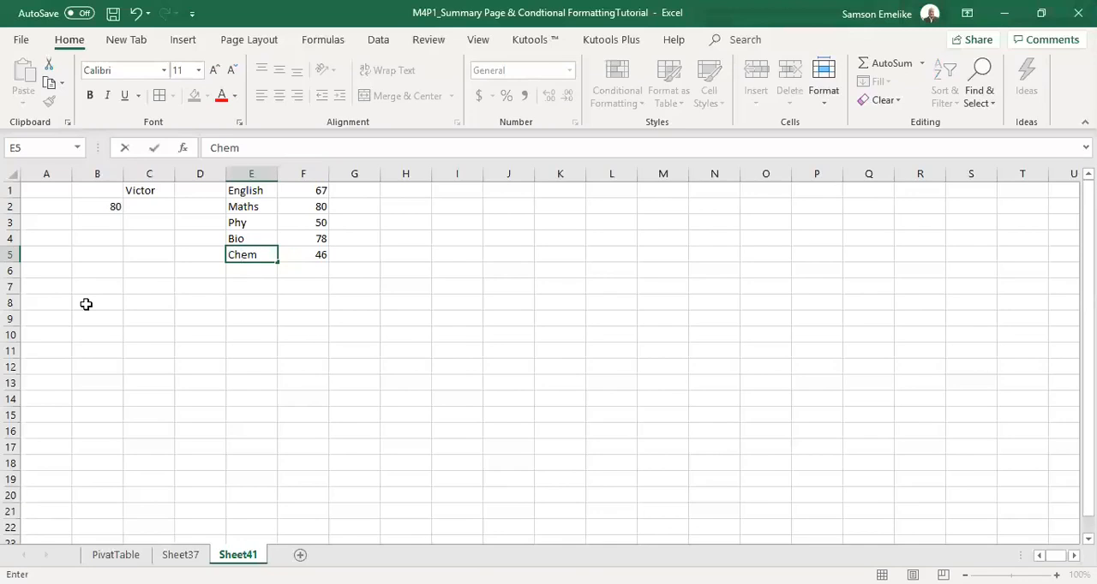
{"action": "key", "text": "Tab"}
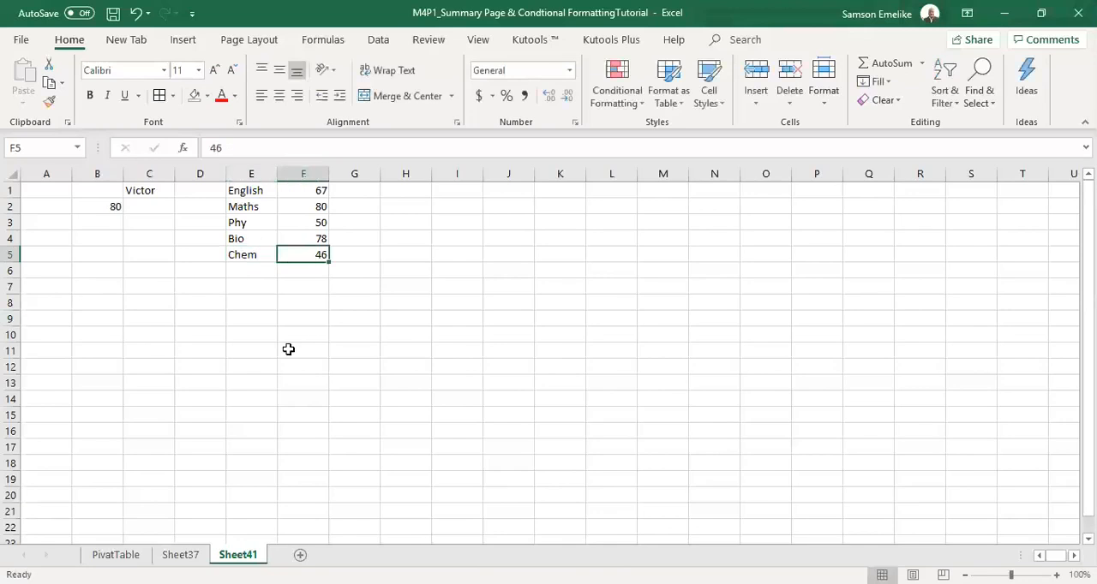
{"action": "key", "text": "Delete"}
{"action": "left_click", "coordinate": [572, 341]}
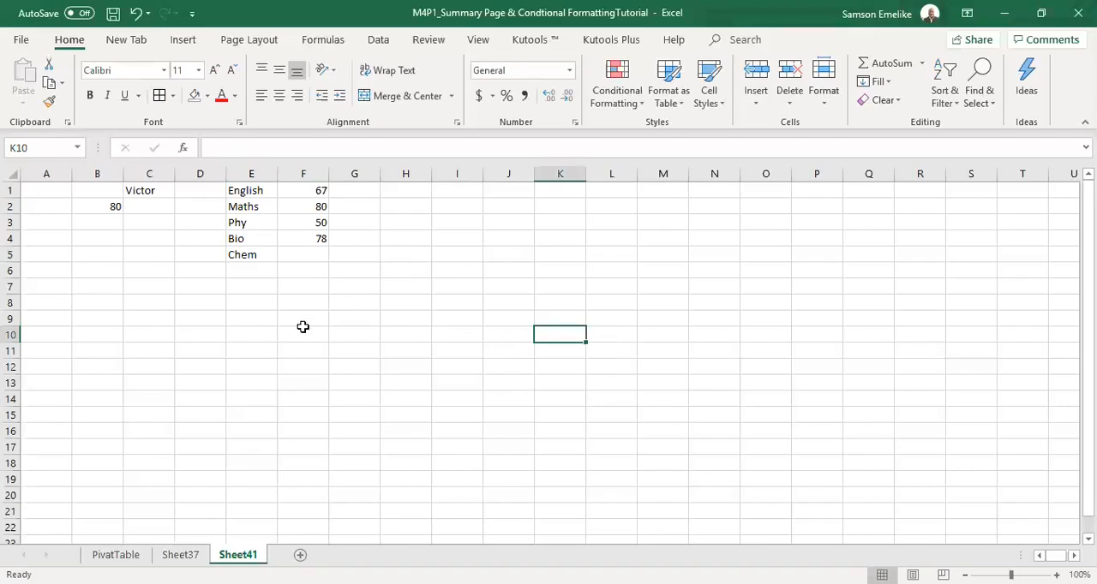
{"action": "left_click", "coordinate": [306, 190]}
{"action": "left_click", "coordinate": [311, 207]}
{"action": "left_click", "coordinate": [311, 223]}
{"action": "left_click", "coordinate": [314, 236]}
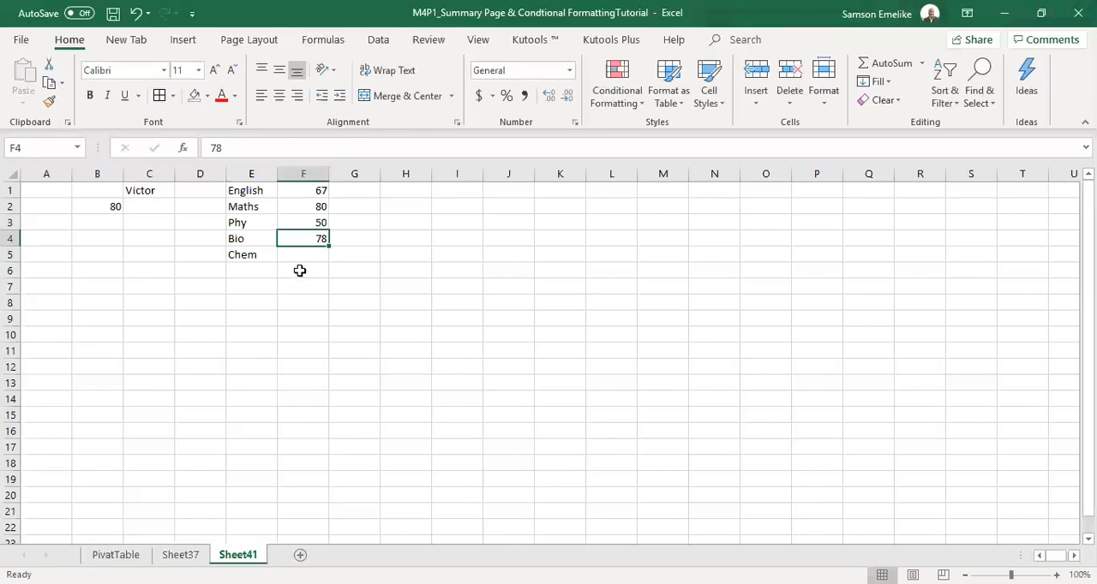
{"action": "left_click", "coordinate": [312, 255]}
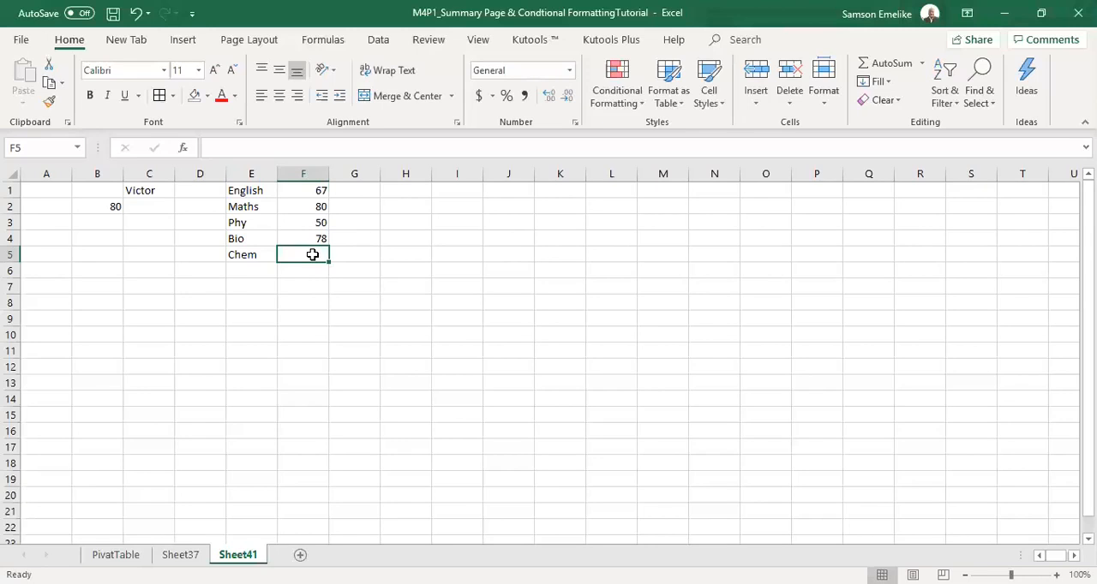
Widen column E slightly and label cell E6 Average below the subjects.
{"action": "left_click_drag", "start_coordinate": [277, 172], "coordinate": [299, 172]}
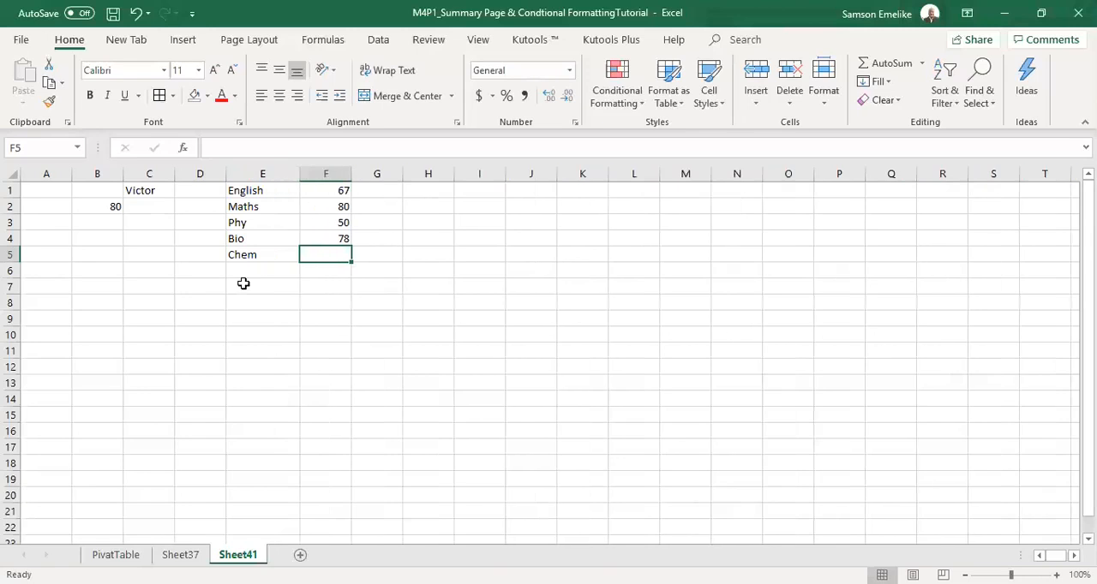
{"action": "left_click", "coordinate": [232, 270]}
{"action": "type", "text": "Averag"}
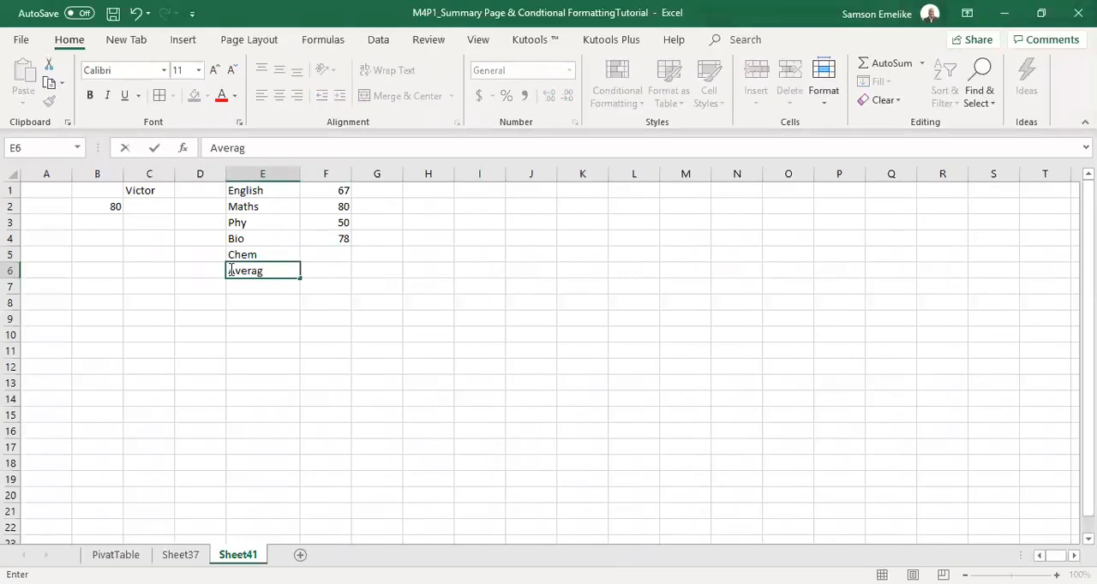
{"action": "key", "text": "Tab"}
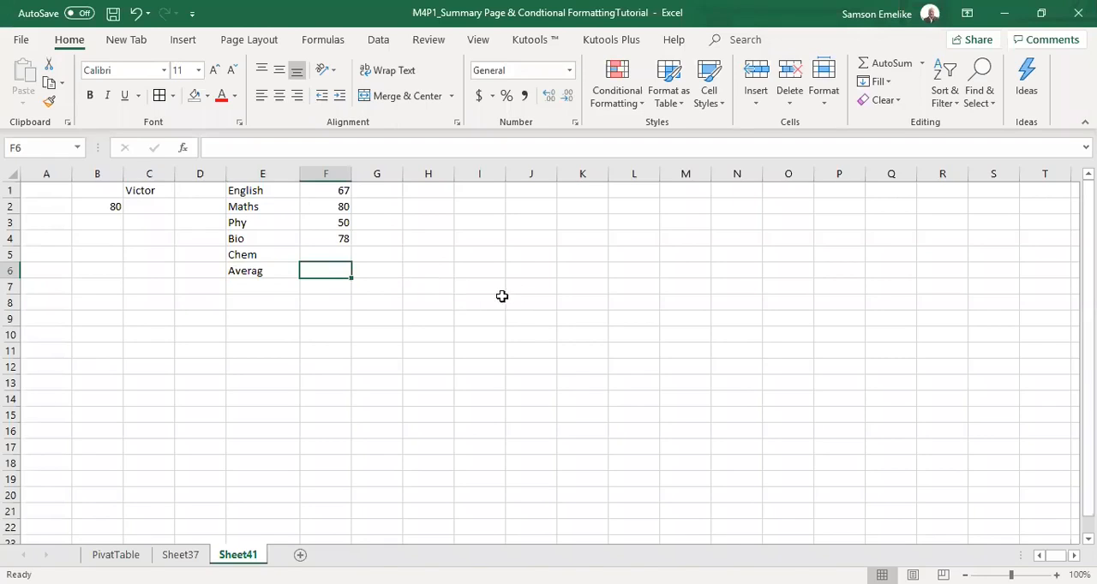
{"action": "left_click", "coordinate": [322, 254]}
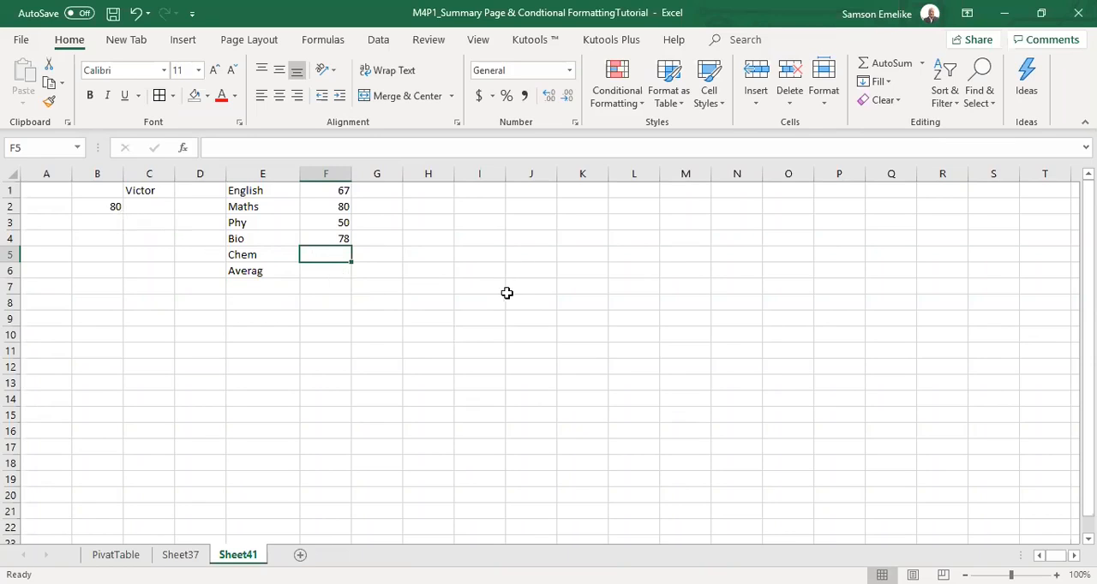
{"action": "double_click", "coordinate": [264, 270]}
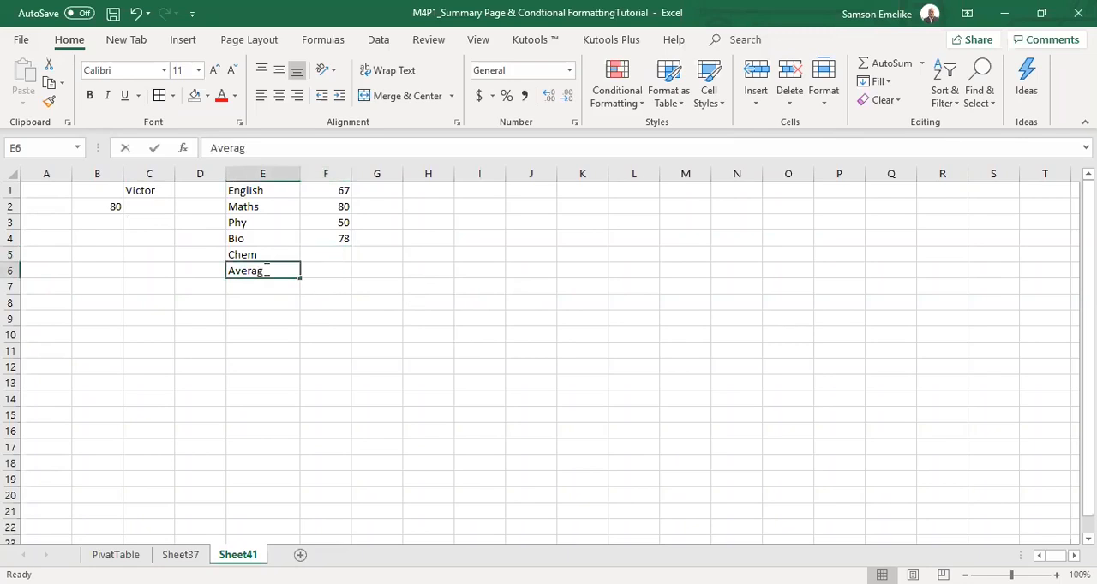
{"action": "type", "text": "e"}
{"action": "key", "text": "Tab"}
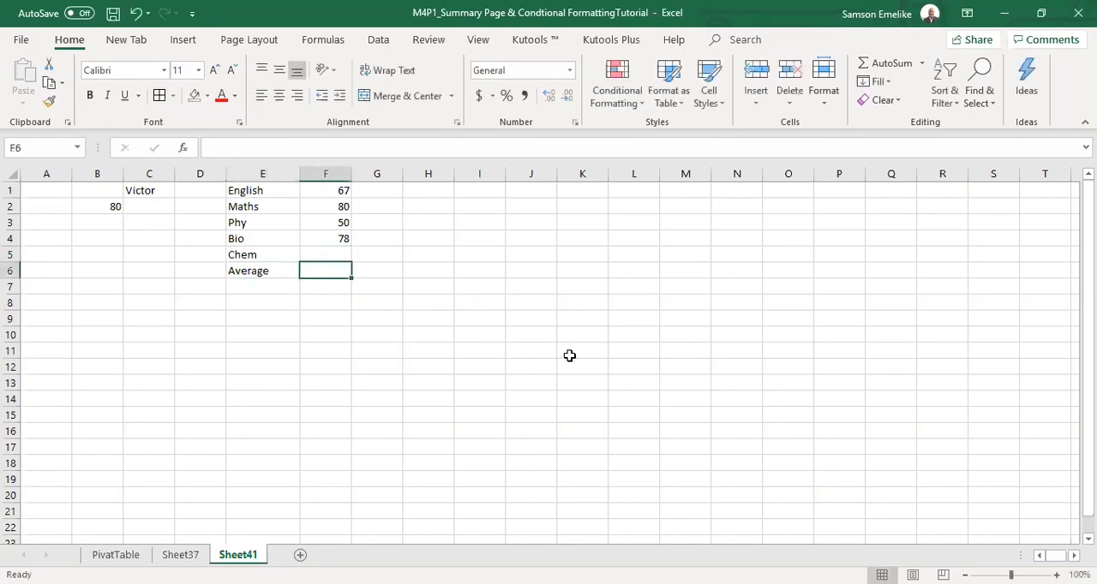
Calculate the average of scores F1:F5 in cell F6 with the AVERAGE function, and widen column F slightly.
{"action": "type", "text": "=a"}
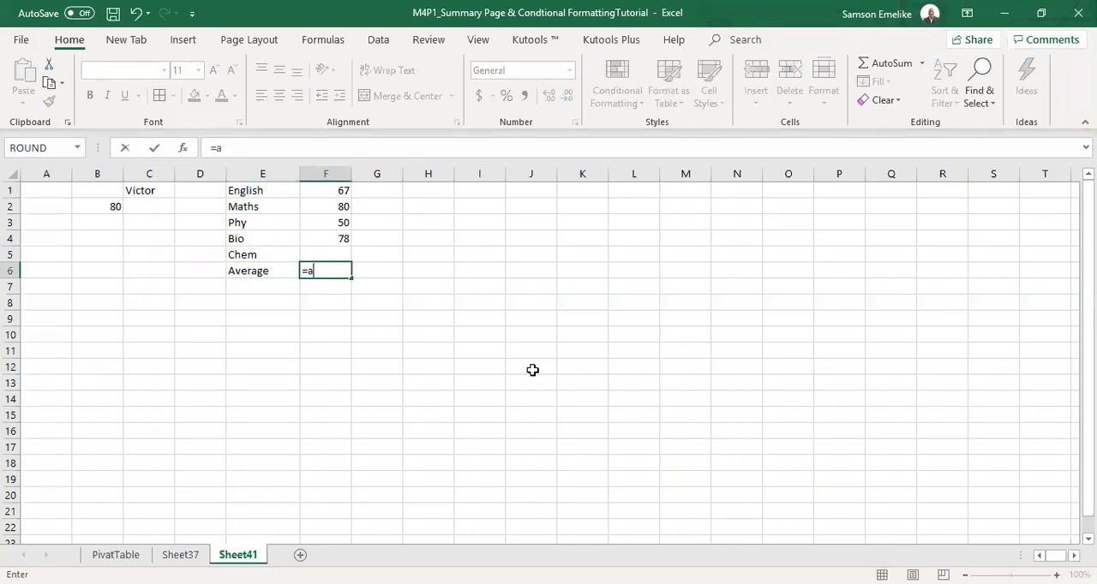
{"action": "type", "text": "ve"}
{"action": "double_click", "coordinate": [345, 301]}
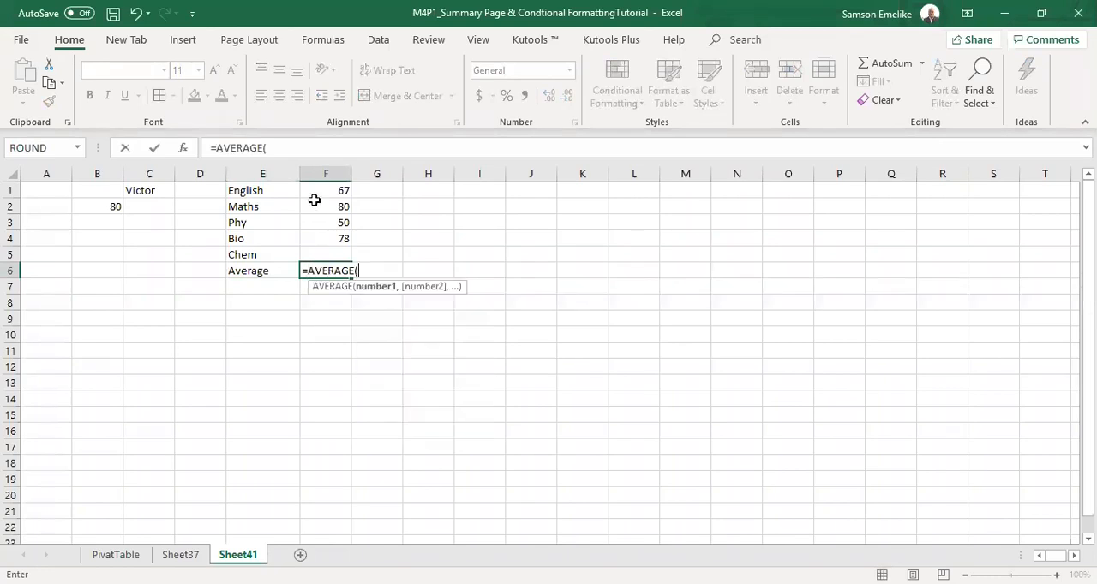
{"action": "left_click", "coordinate": [318, 197]}
{"action": "left_click_drag", "start_coordinate": [318, 196], "coordinate": [318, 252]}
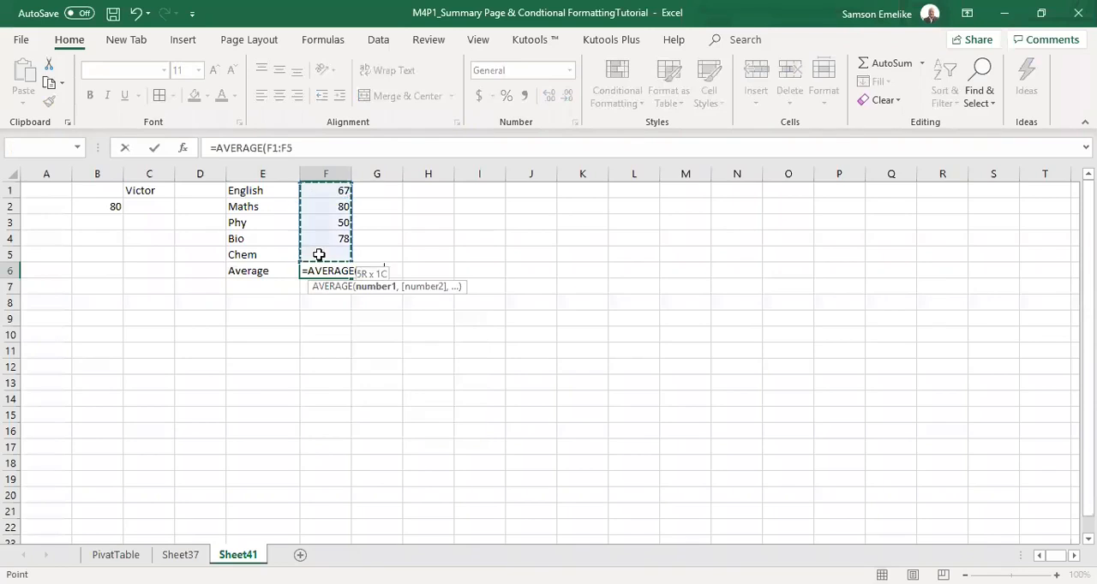
{"action": "key", "text": "Return"}
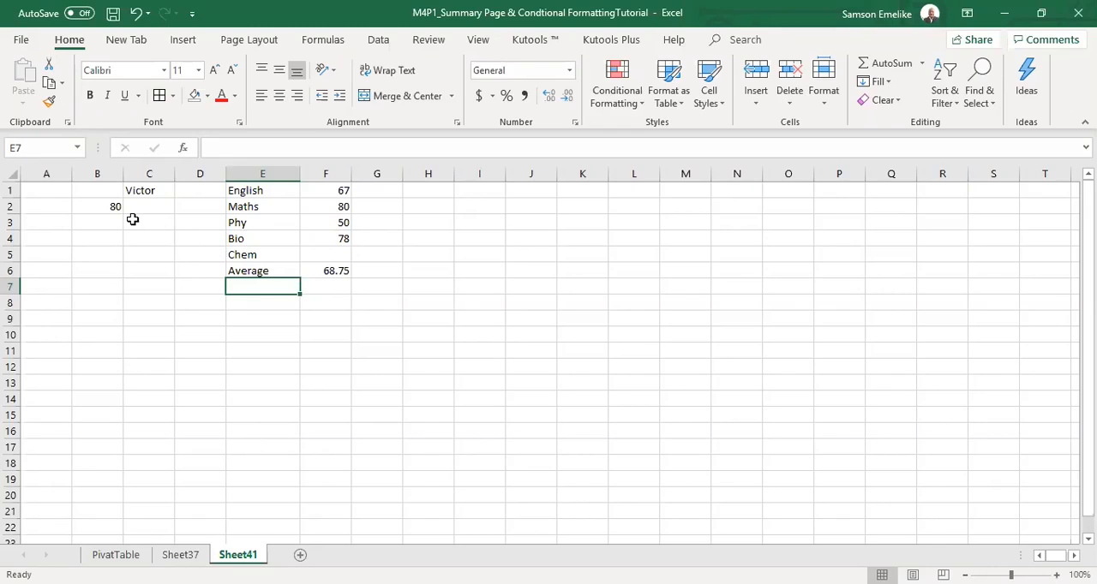
{"action": "left_click", "coordinate": [333, 254]}
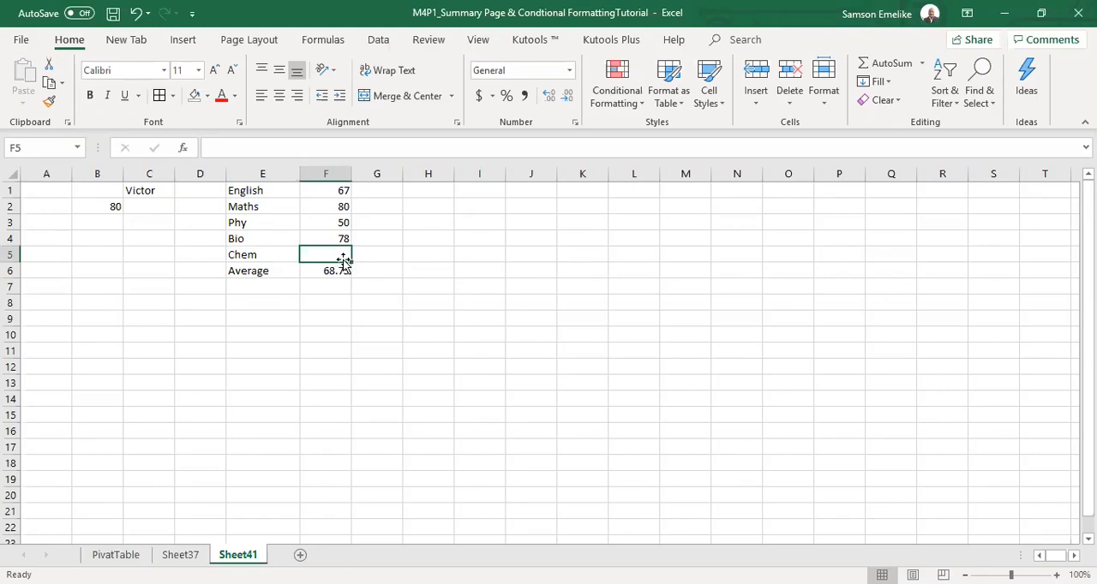
{"action": "left_click_drag", "start_coordinate": [350, 174], "coordinate": [367, 174]}
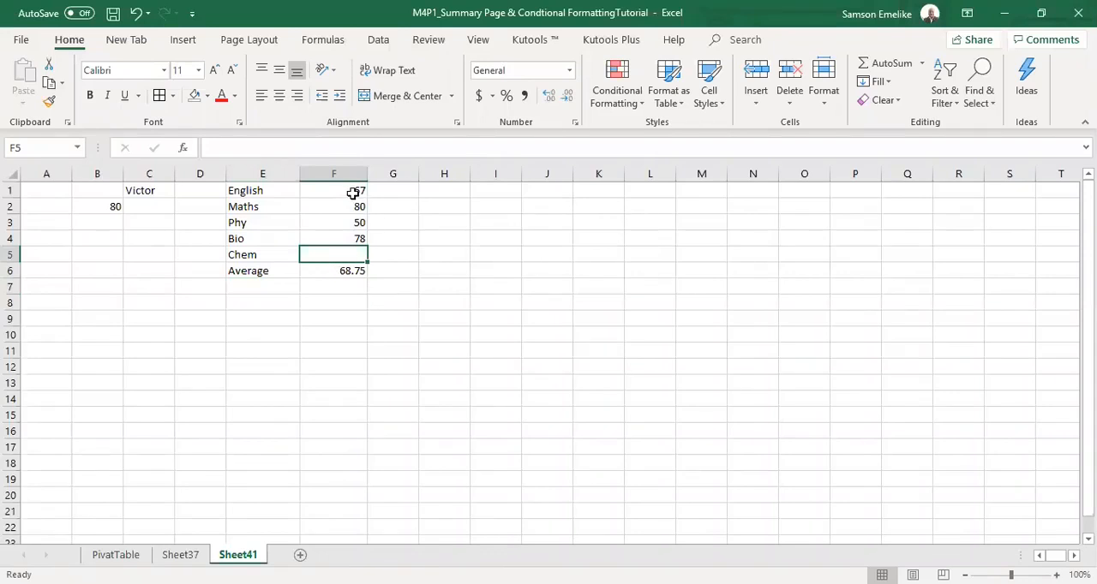
{"action": "left_click", "coordinate": [358, 222]}
{"action": "left_click", "coordinate": [353, 241]}
{"action": "left_click", "coordinate": [342, 253]}
{"action": "left_click_drag", "start_coordinate": [343, 189], "coordinate": [347, 261]}
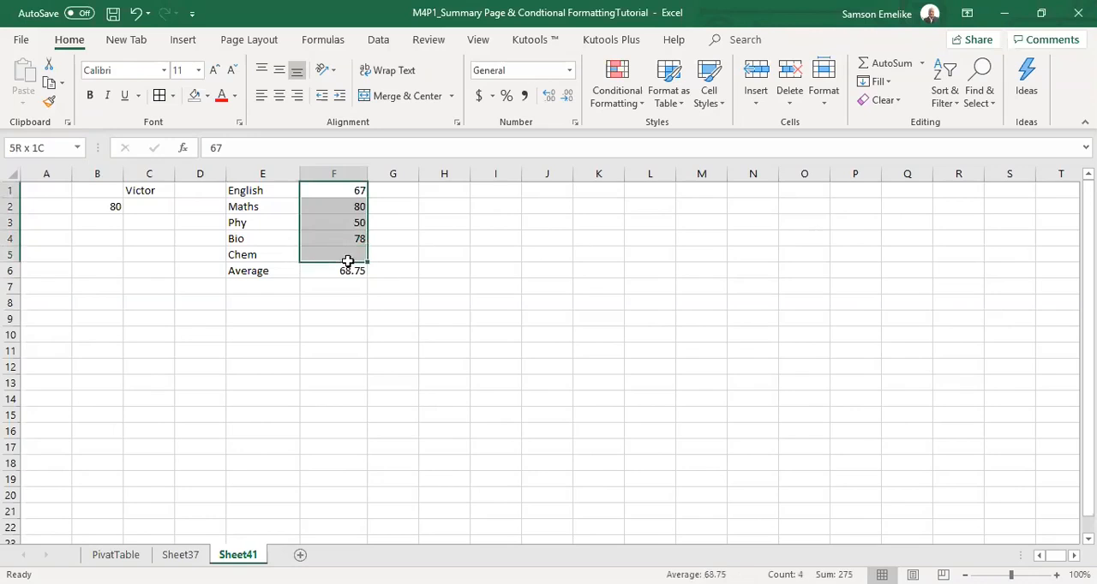
Run Goal Seek to bring the average in F6 to 80 by changing the Chem score in F5, and keep the solution.
{"action": "left_click", "coordinate": [350, 271]}
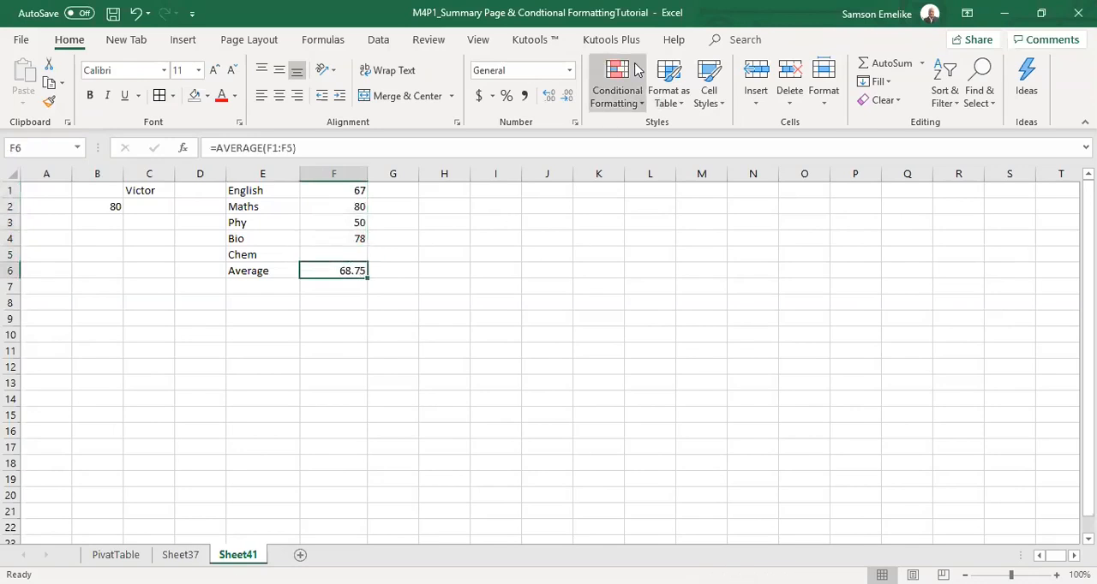
{"action": "left_click", "coordinate": [379, 42]}
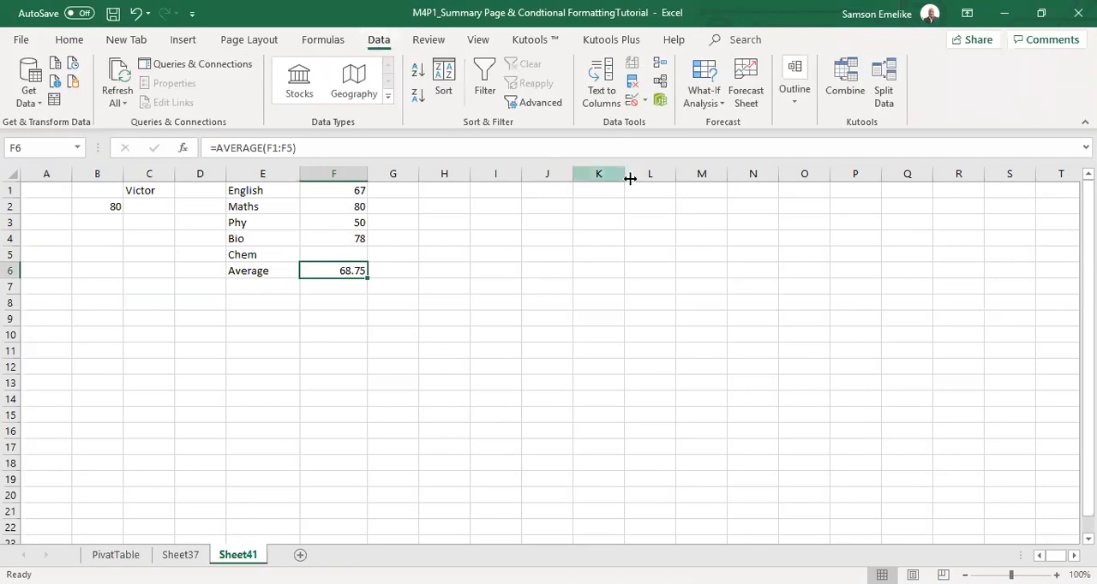
{"action": "left_click", "coordinate": [721, 105]}
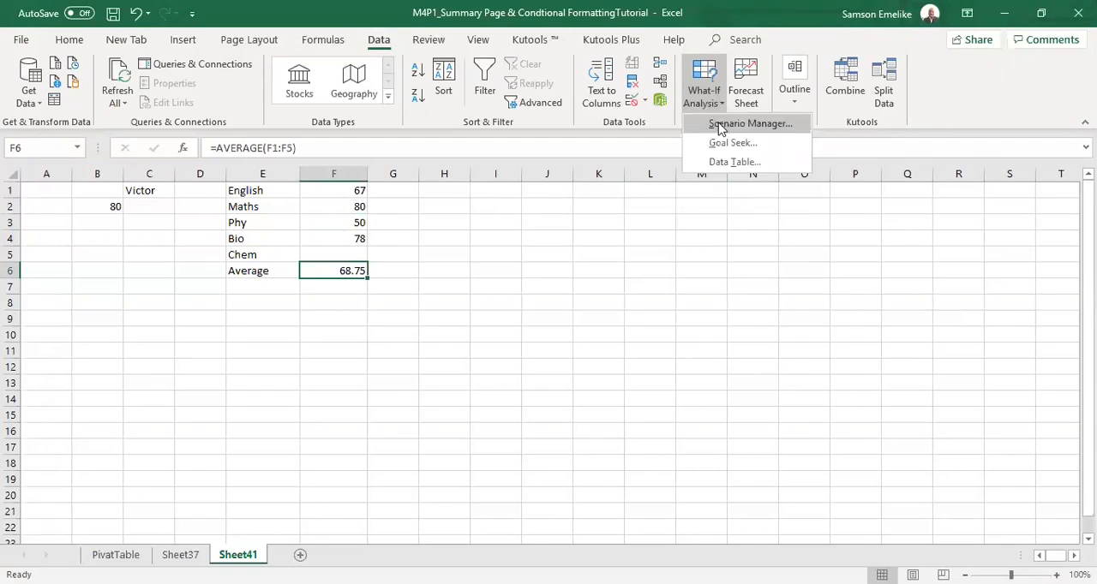
{"action": "left_click", "coordinate": [728, 144]}
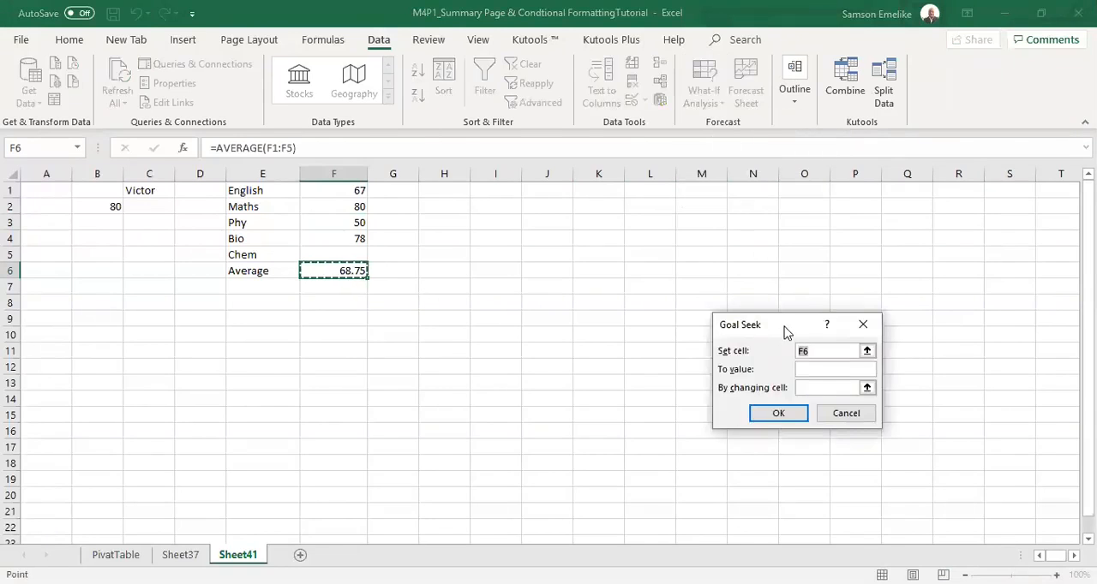
{"action": "left_click_drag", "start_coordinate": [787, 332], "coordinate": [699, 215]}
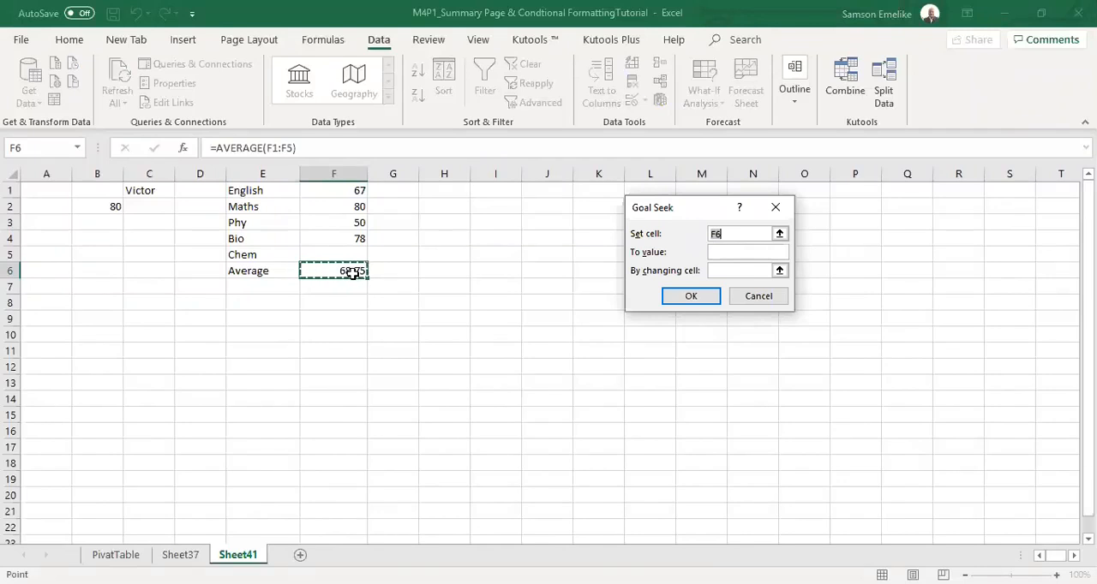
{"action": "left_click", "coordinate": [712, 252]}
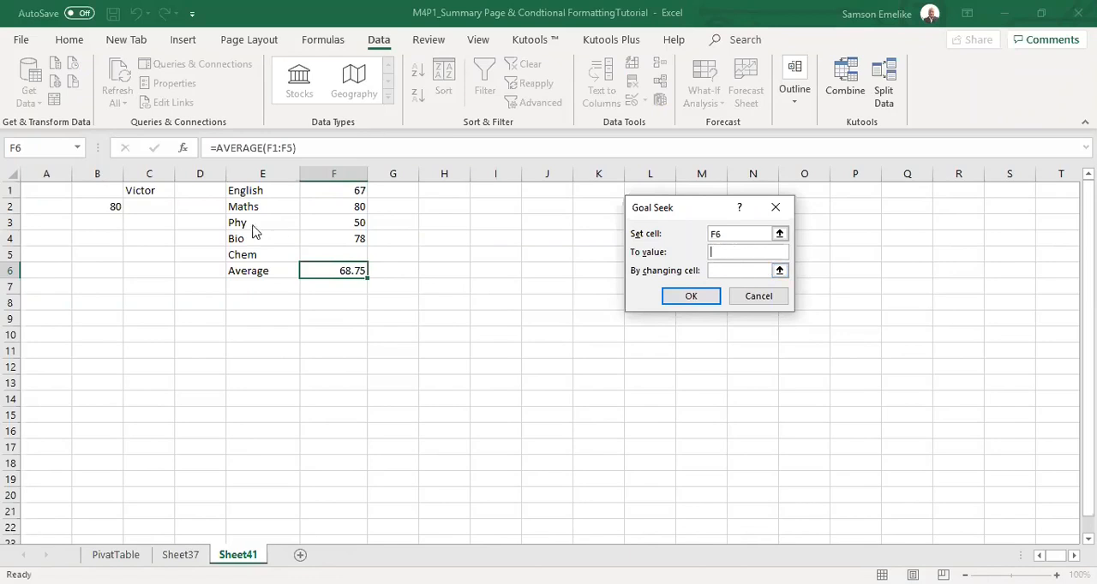
{"action": "type", "text": "80"}
{"action": "left_click", "coordinate": [746, 271]}
{"action": "left_click", "coordinate": [358, 254]}
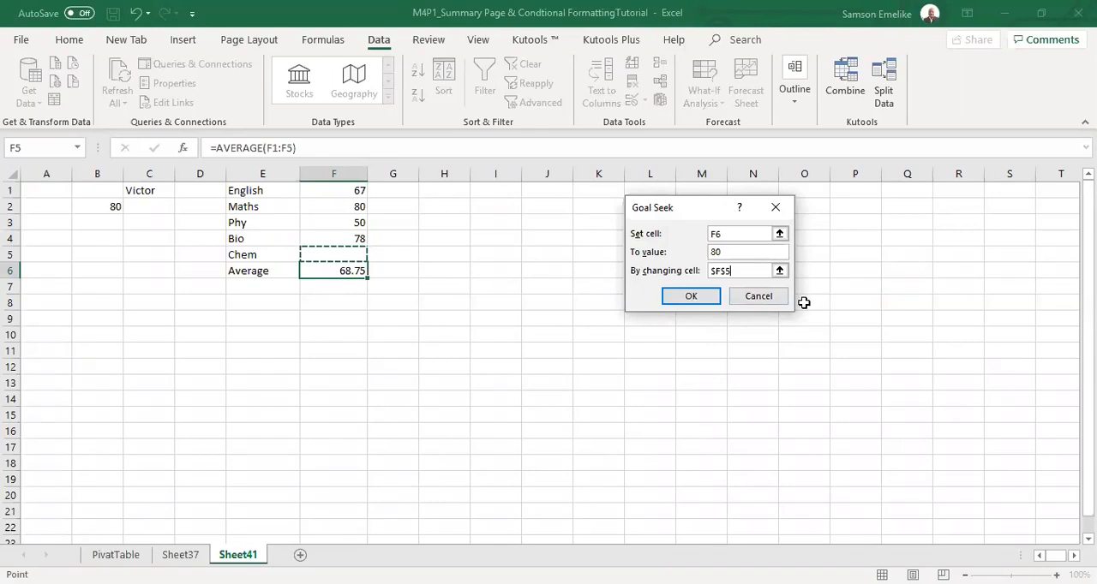
{"action": "left_click", "coordinate": [692, 296]}
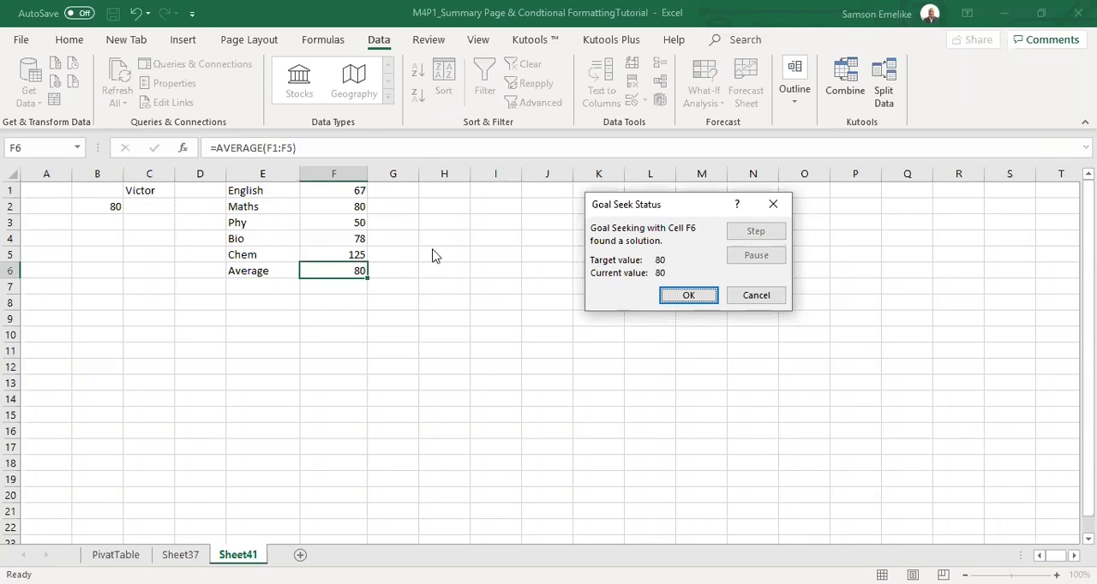
{"action": "left_click", "coordinate": [703, 298]}
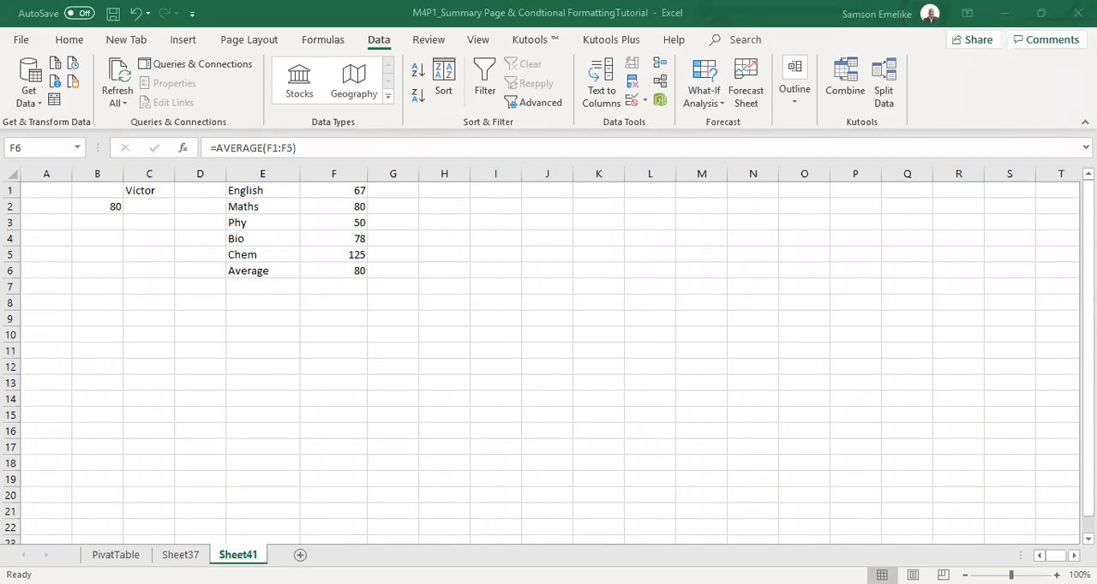
Delete the existing PivotChart from the PivatTable sheet.
{"action": "left_click", "coordinate": [175, 555]}
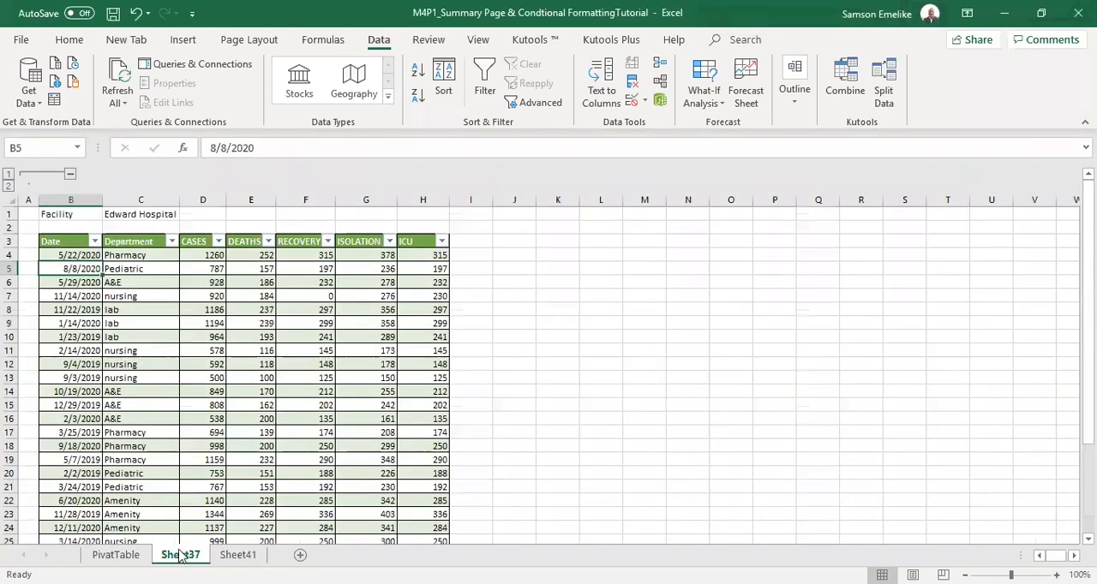
{"action": "left_click", "coordinate": [116, 555]}
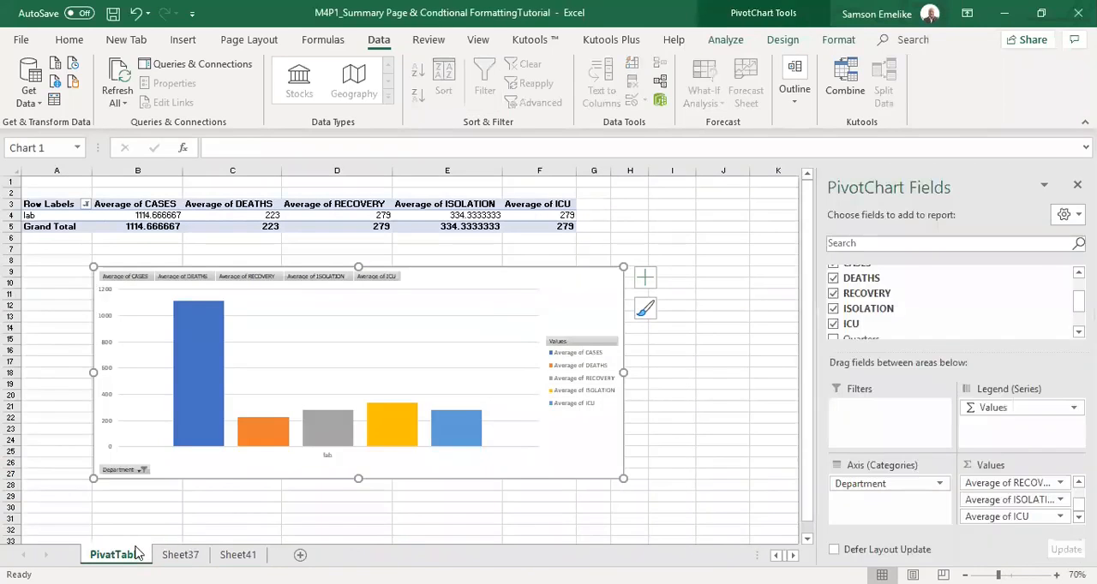
{"action": "key", "text": "Delete"}
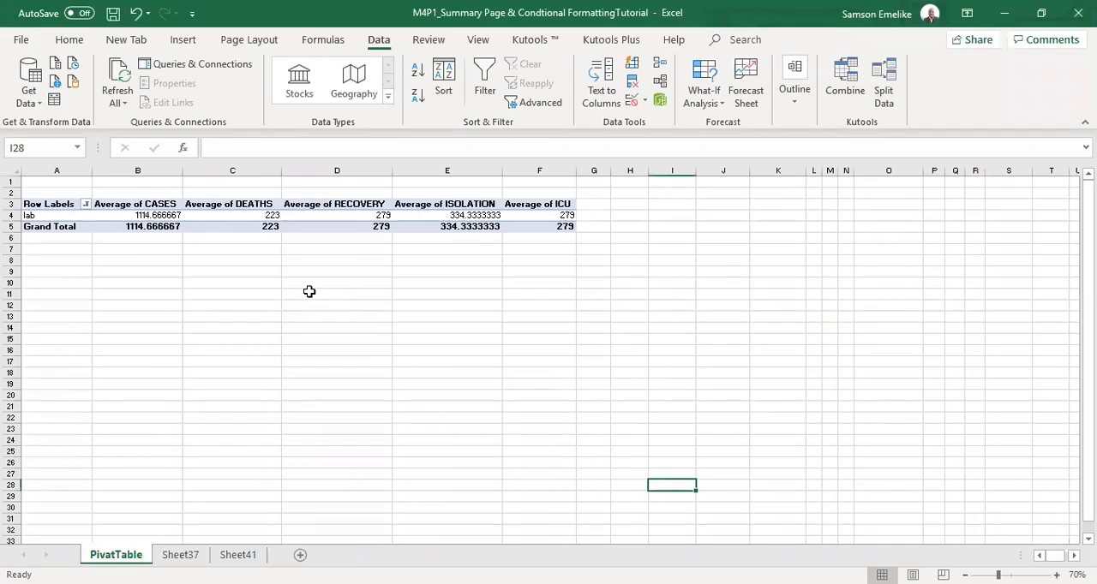
{"action": "left_click", "coordinate": [184, 40]}
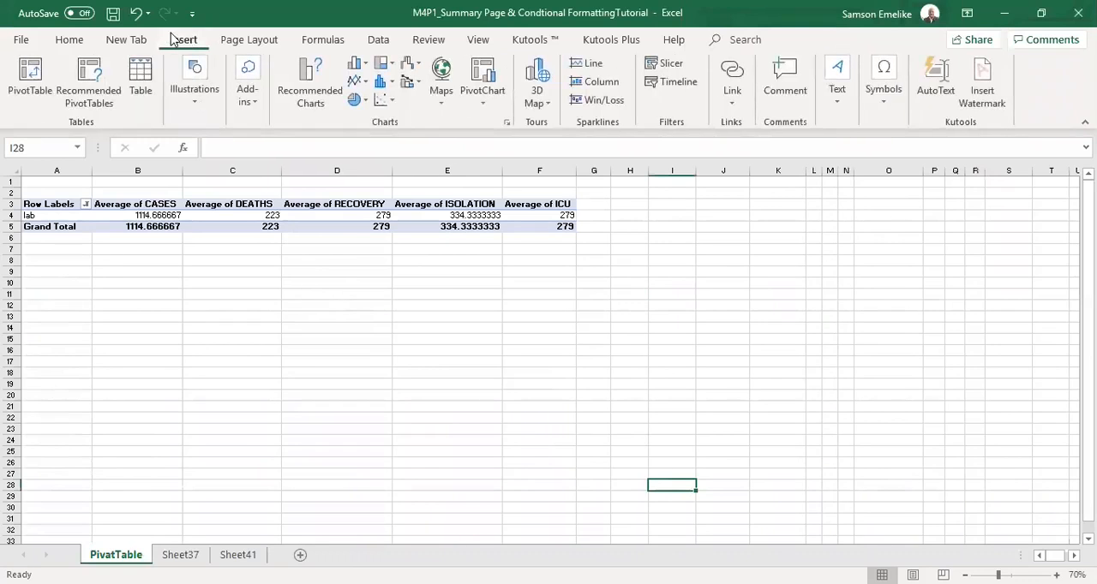
{"action": "left_click", "coordinate": [478, 89]}
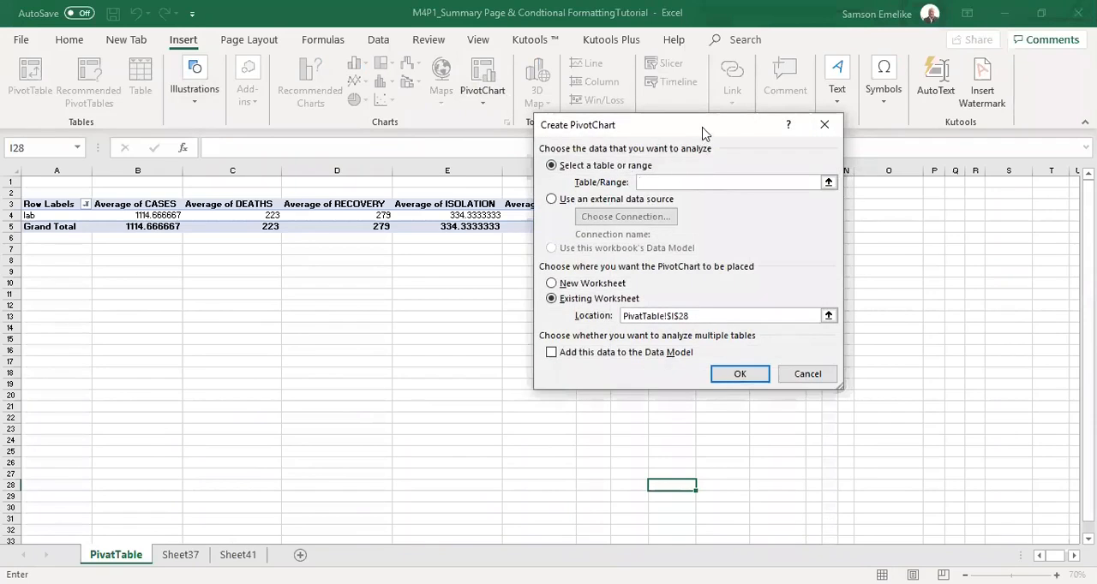
{"action": "left_click_drag", "start_coordinate": [703, 133], "coordinate": [871, 150]}
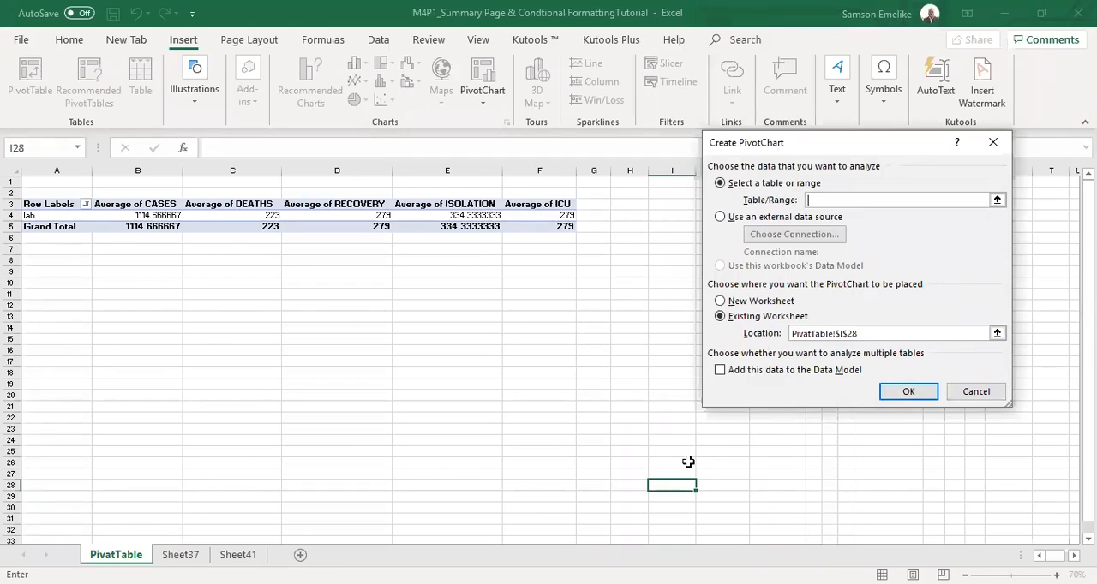
{"action": "left_click", "coordinate": [989, 395]}
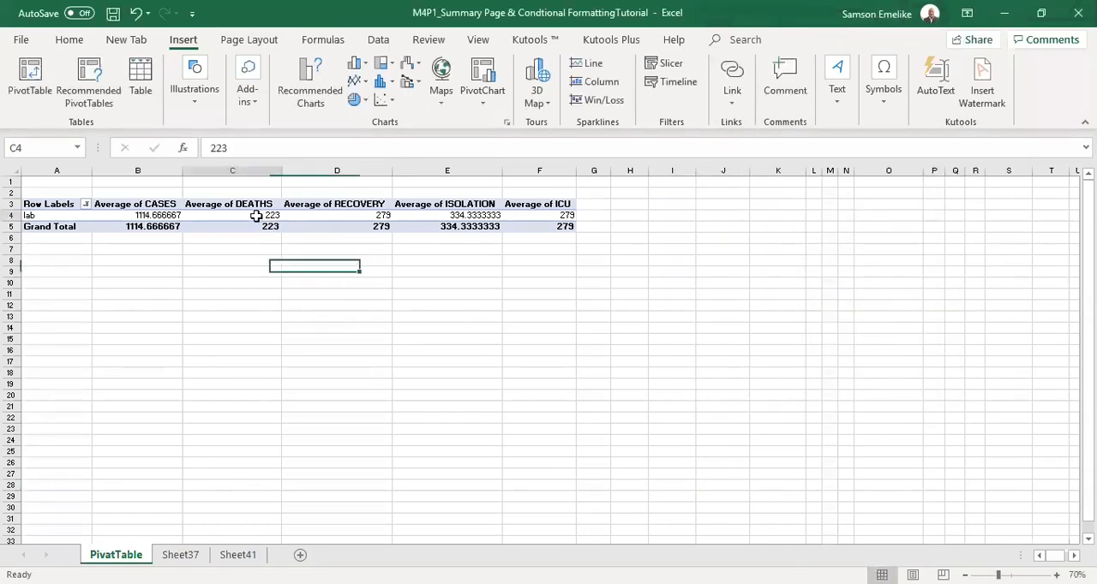
Insert a Clustered Column PivotChart based on the department averages PivotTable.
{"action": "left_click", "coordinate": [261, 217]}
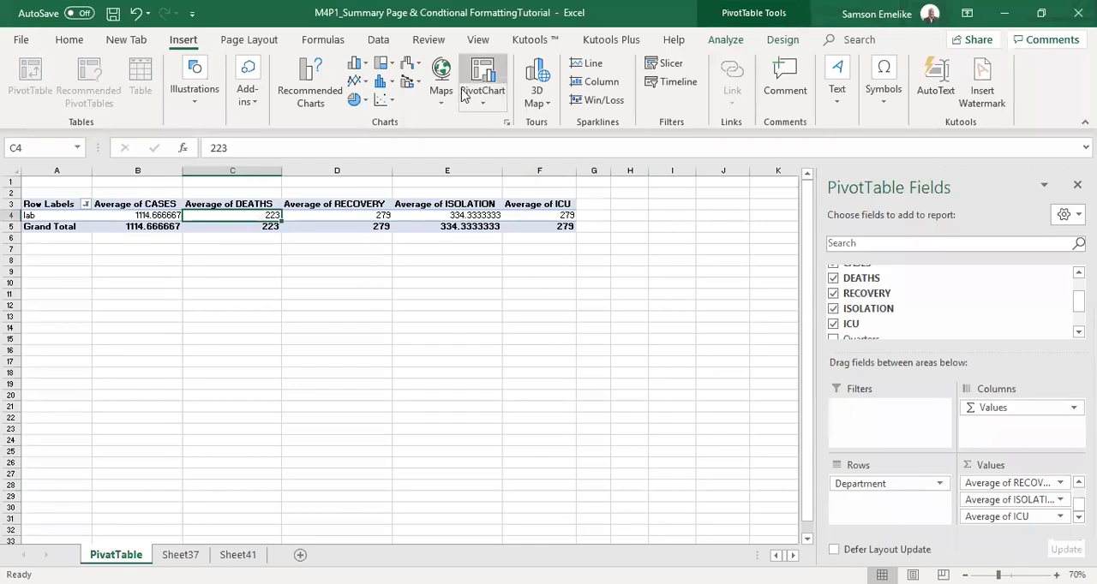
{"action": "left_click", "coordinate": [485, 74]}
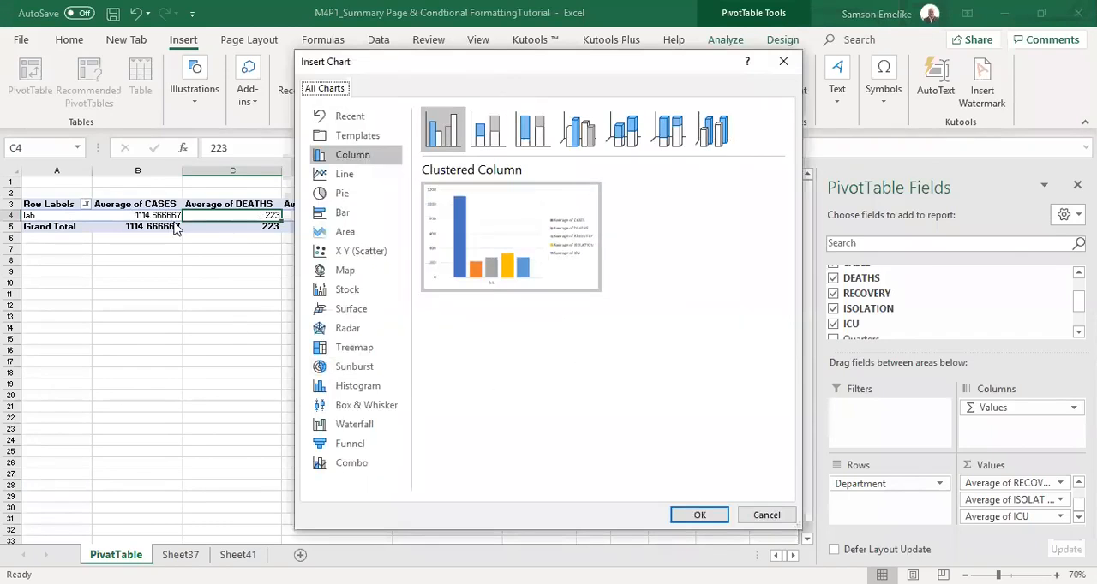
{"action": "mouse_move", "coordinate": [480, 239]}
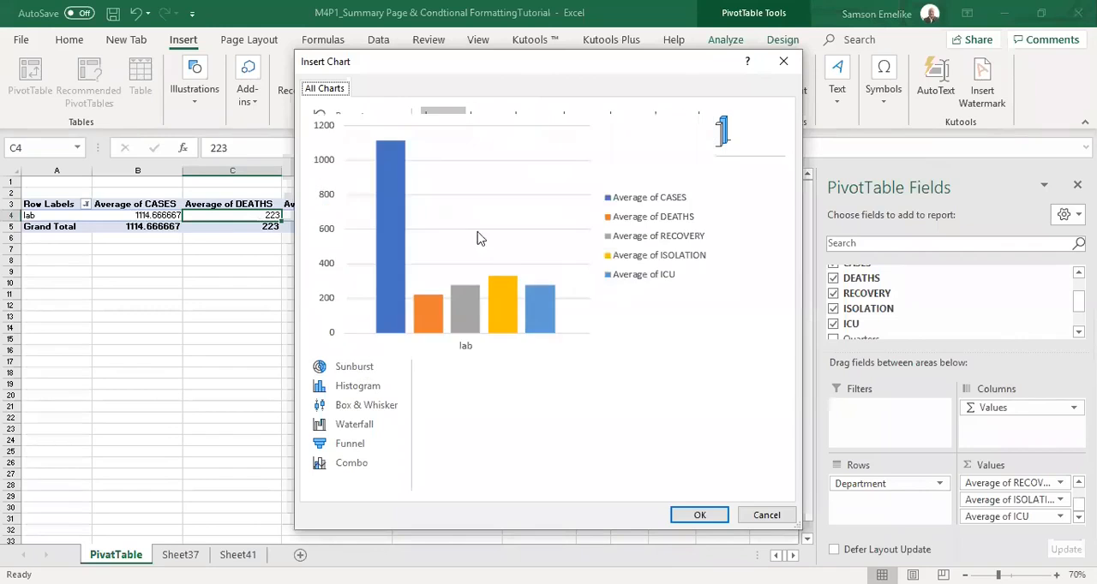
{"action": "left_click", "coordinate": [701, 516]}
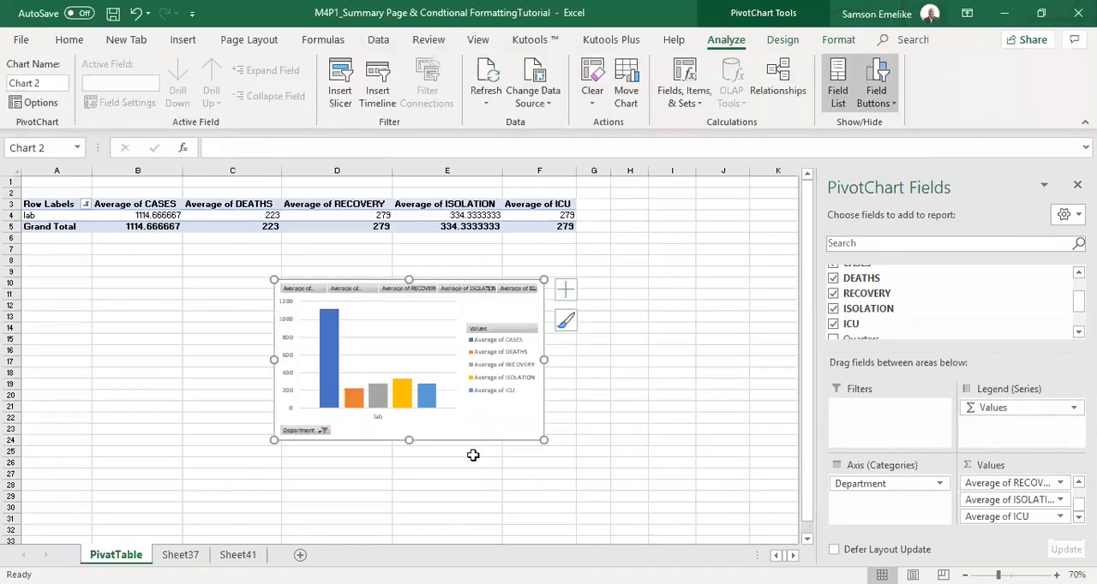
Move the PivotChart below the PivotTable and enlarge it to cover about rows 8 to 29 across columns A to F.
{"action": "left_click_drag", "start_coordinate": [473, 442], "coordinate": [258, 468]}
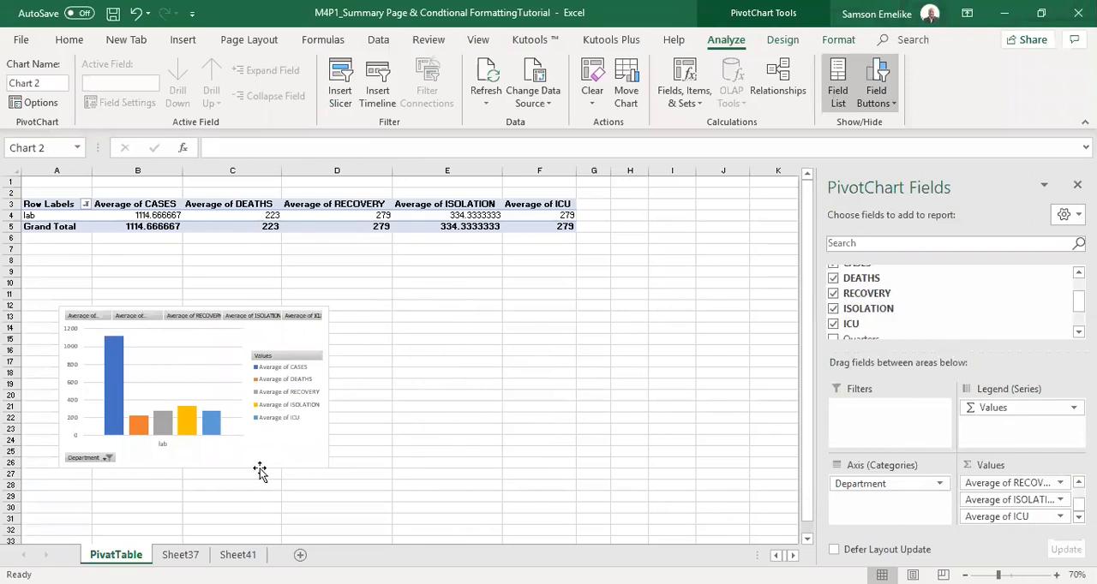
{"action": "left_click_drag", "start_coordinate": [325, 465], "coordinate": [397, 500]}
{"action": "left_click_drag", "start_coordinate": [67, 306], "coordinate": [56, 259]}
{"action": "left_click_drag", "start_coordinate": [399, 380], "coordinate": [512, 384]}
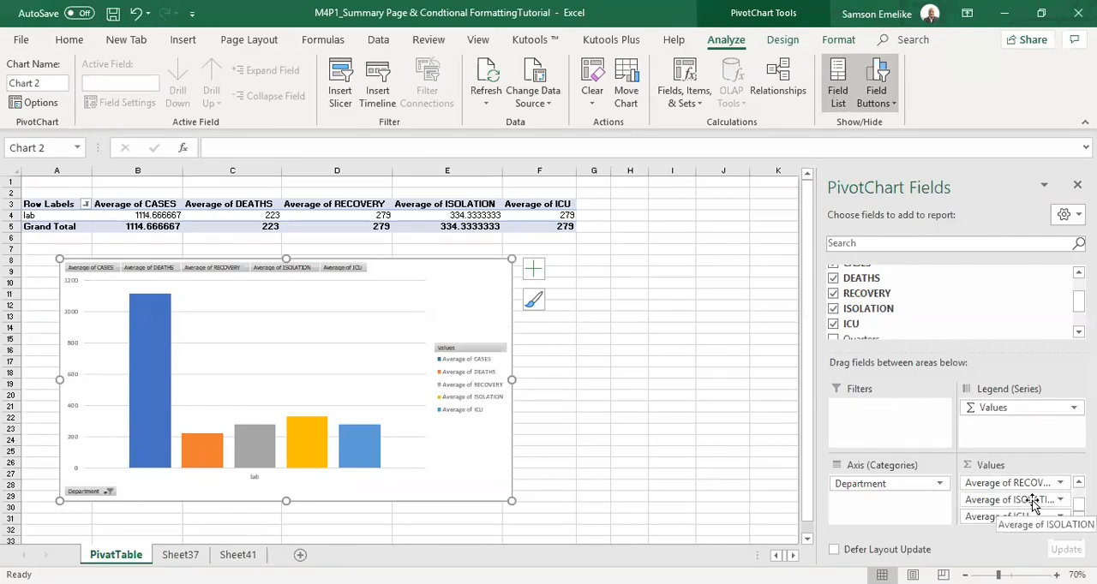
Remove all the average fields from the PivotChart values and add CASES as a sum.
{"action": "left_click_drag", "start_coordinate": [1019, 483], "coordinate": [577, 301]}
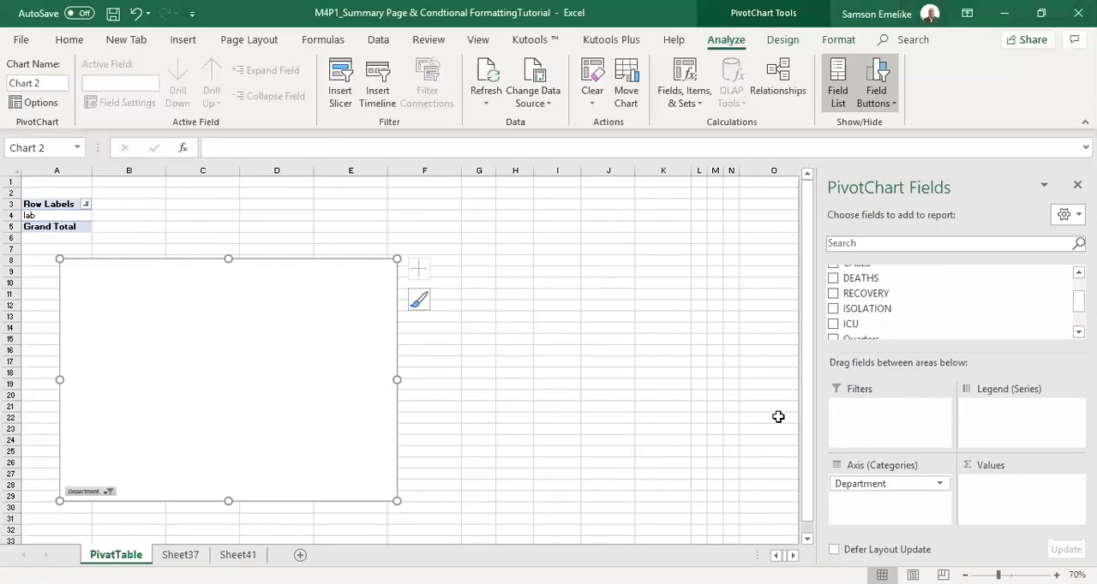
{"action": "scroll", "coordinate": [1067, 289], "scroll_direction": "up", "scroll_amount": 2}
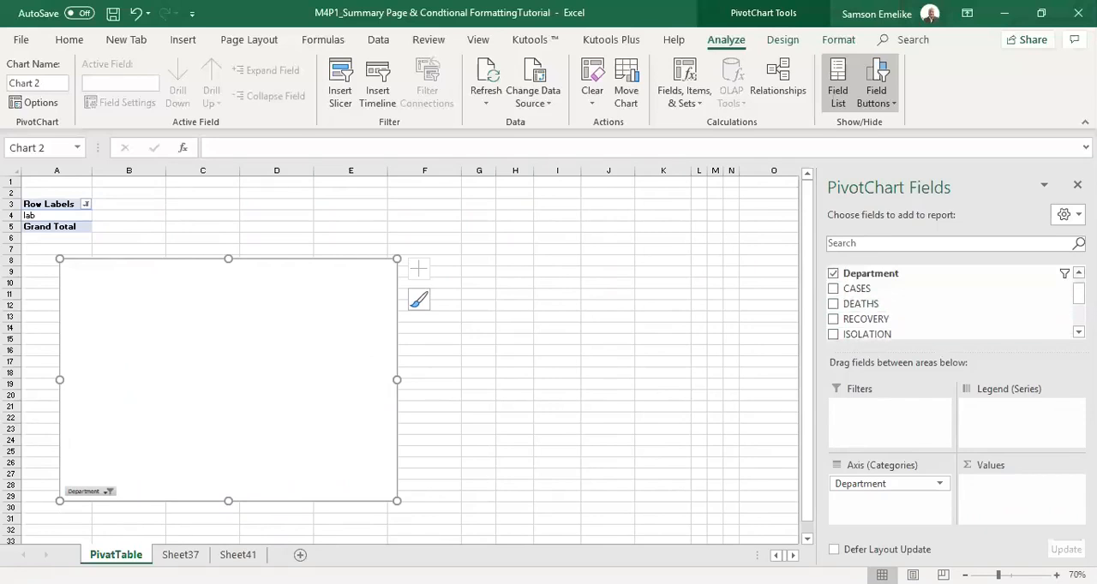
{"action": "left_click", "coordinate": [833, 292]}
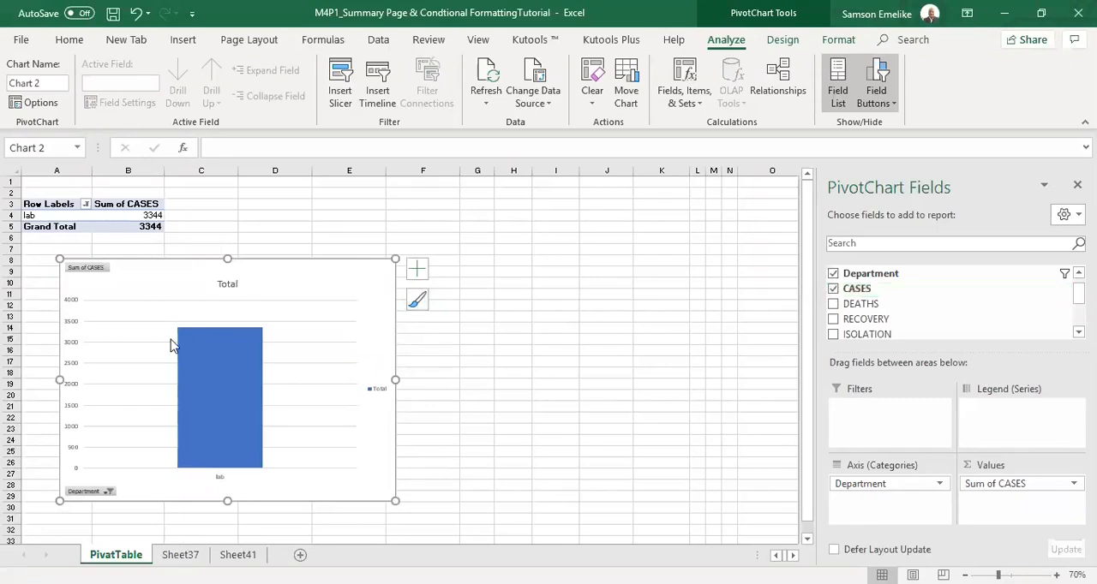
Add Outside End data labels to the PivotChart column and hide the gridlines.
{"action": "left_click", "coordinate": [417, 271]}
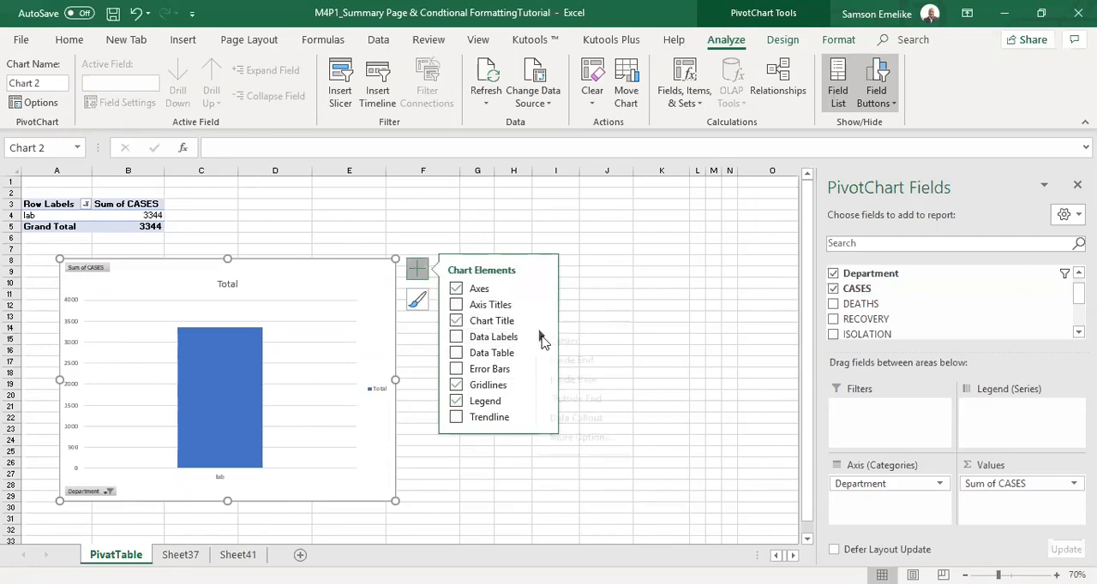
{"action": "mouse_move", "coordinate": [542, 340]}
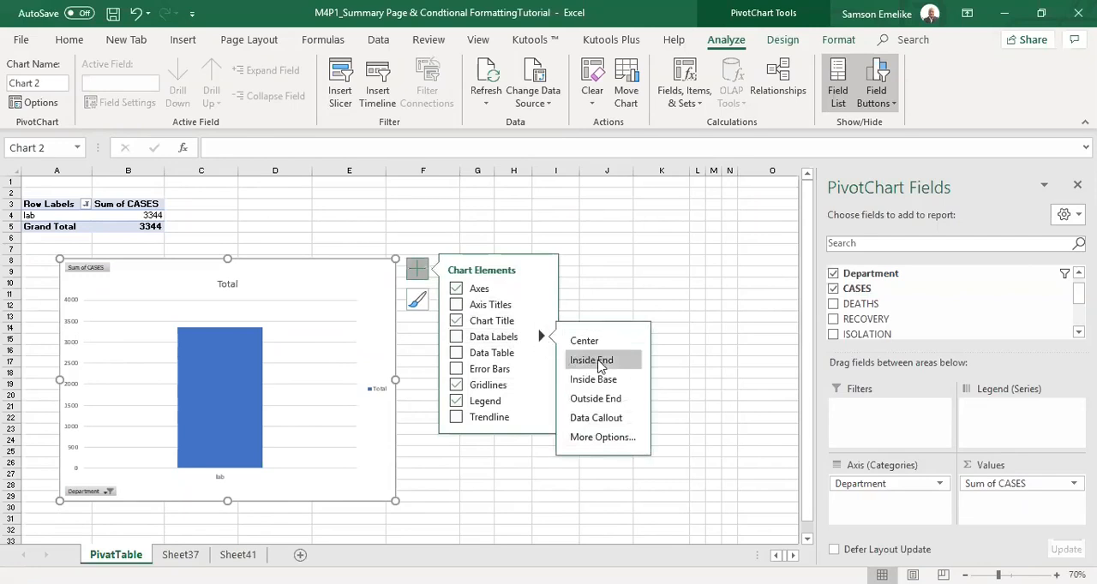
{"action": "left_click", "coordinate": [615, 399]}
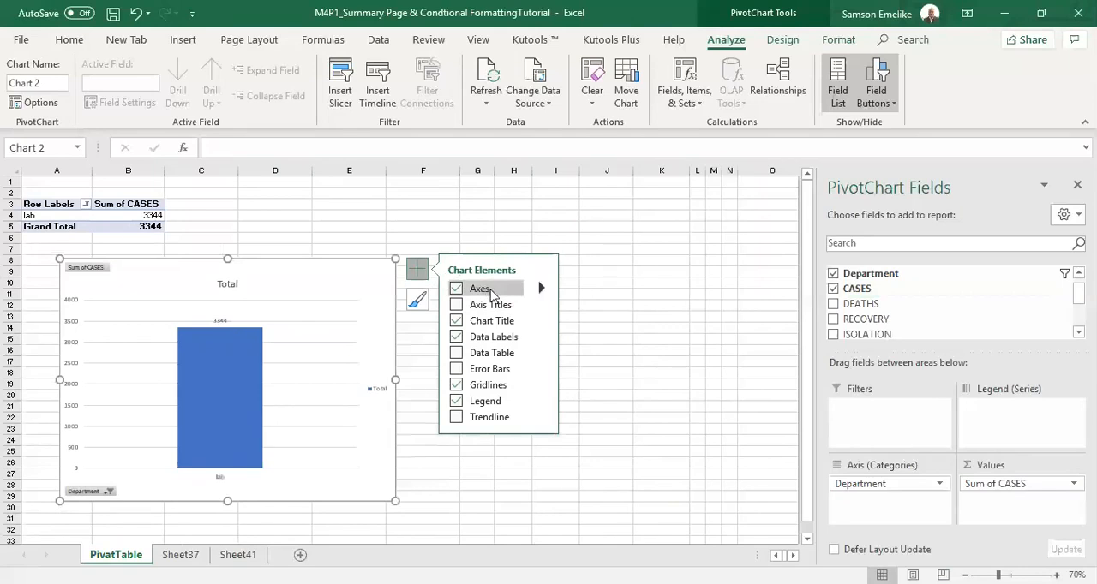
{"action": "left_click", "coordinate": [455, 386]}
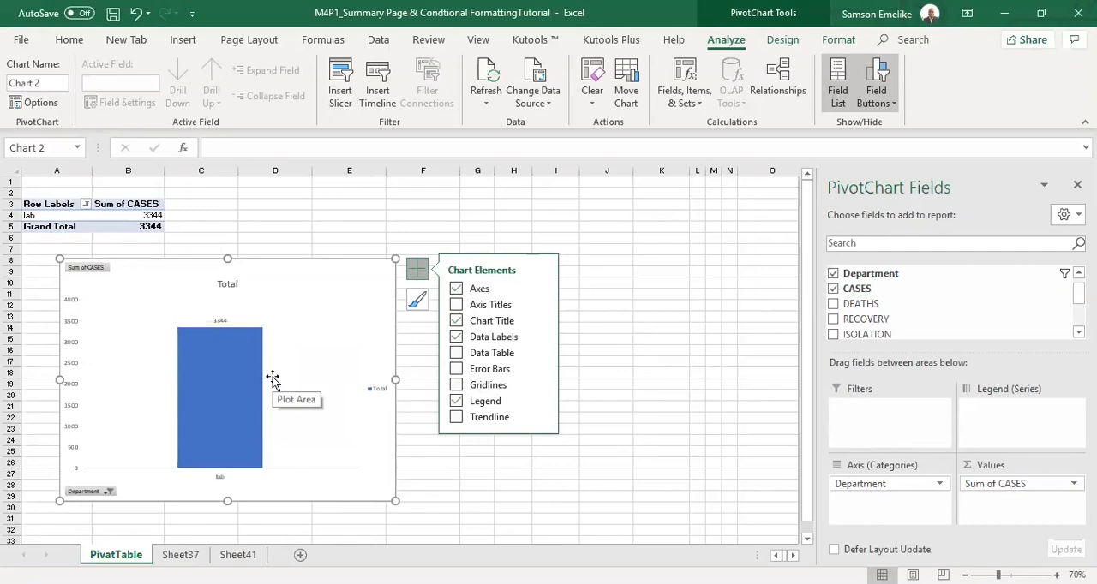
{"action": "left_click", "coordinate": [635, 283]}
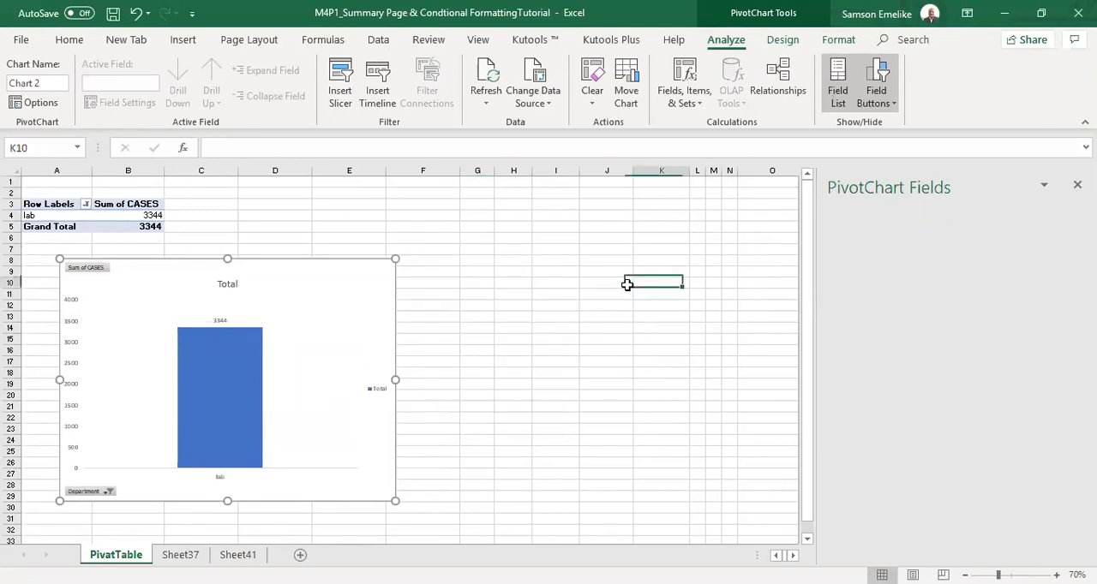
Move the Department field from the PivotChart's axis categories to the report filters.
{"action": "left_click", "coordinate": [382, 309]}
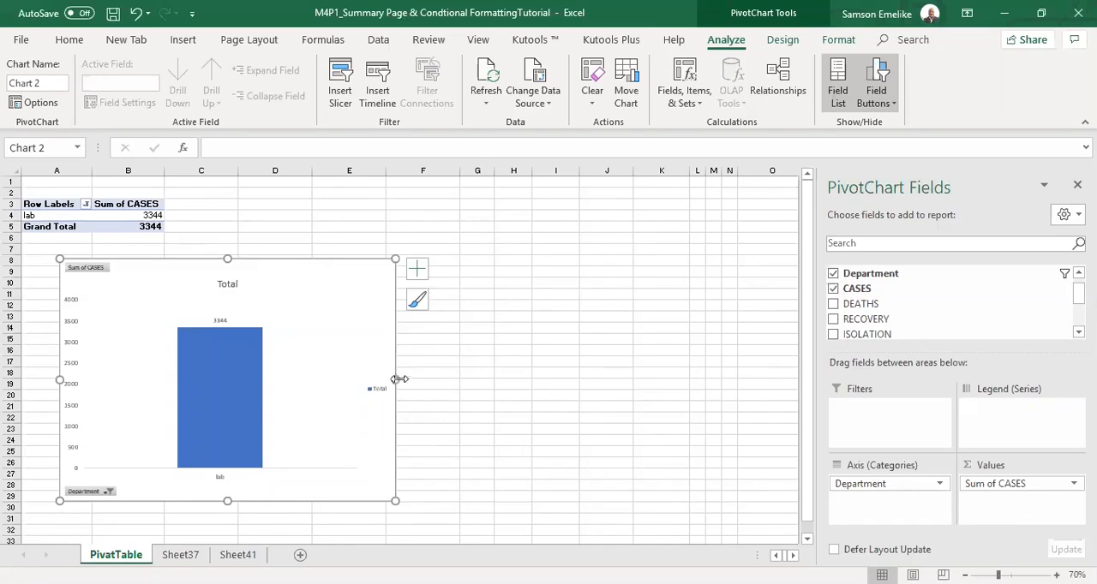
{"action": "left_click", "coordinate": [941, 485]}
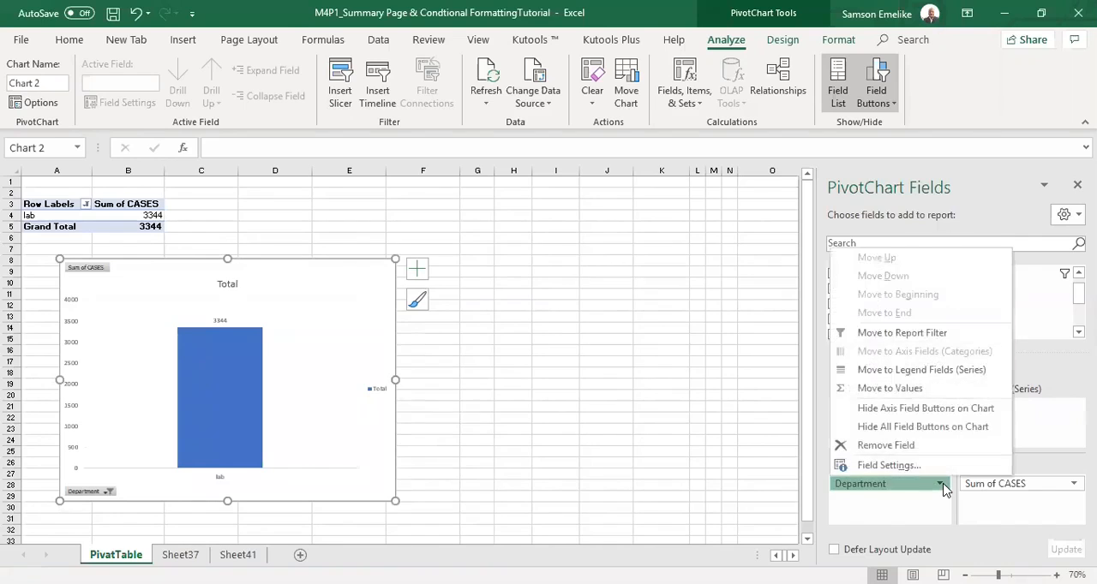
{"action": "left_click", "coordinate": [897, 503]}
{"action": "left_click_drag", "start_coordinate": [874, 485], "coordinate": [869, 409]}
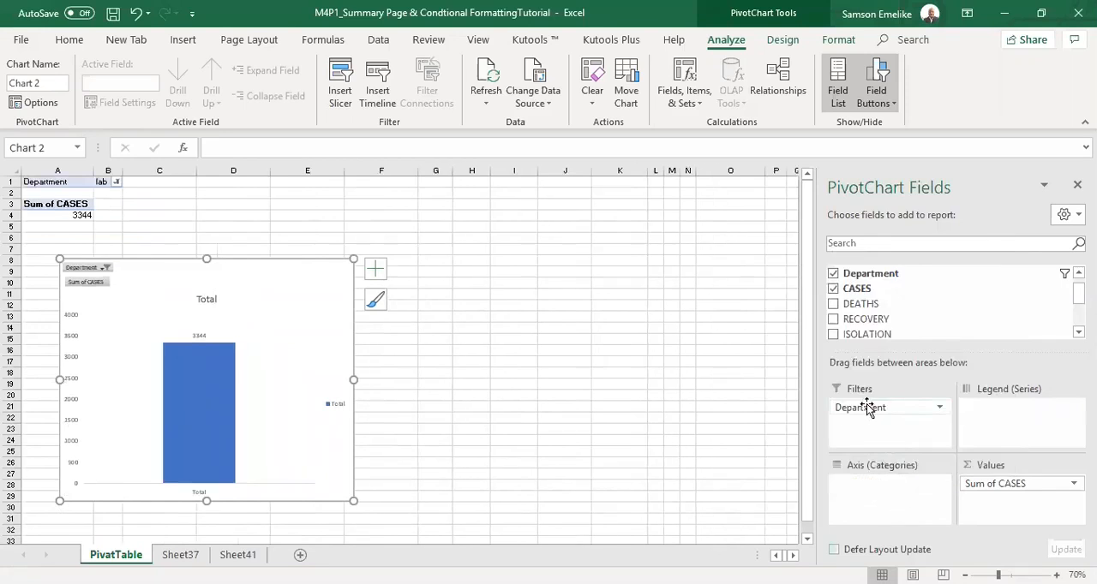
Set the Department report filter to include all departments.
{"action": "left_click", "coordinate": [116, 181]}
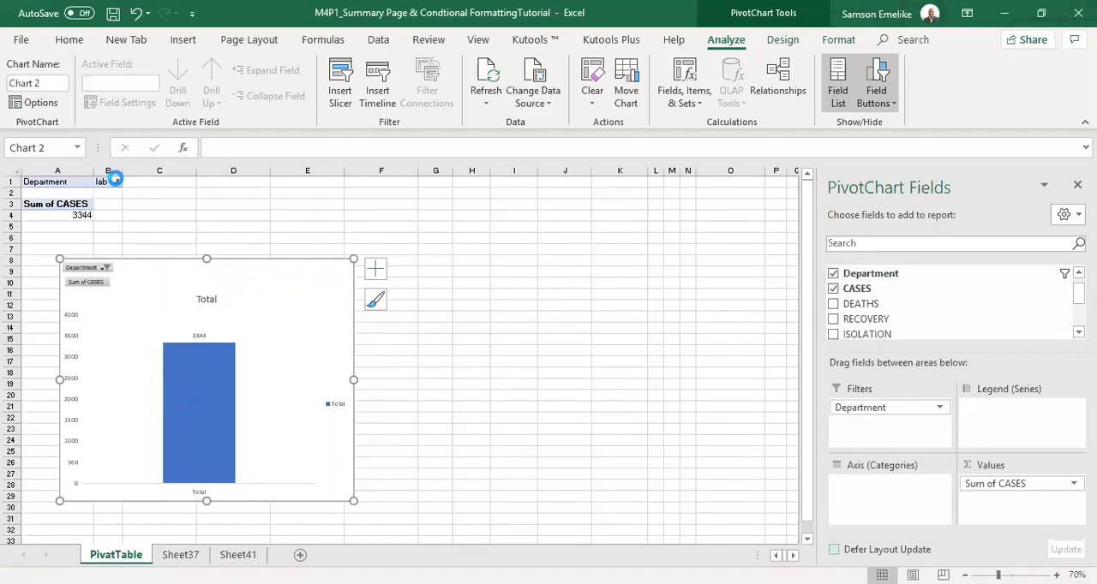
{"action": "left_click", "coordinate": [29, 217]}
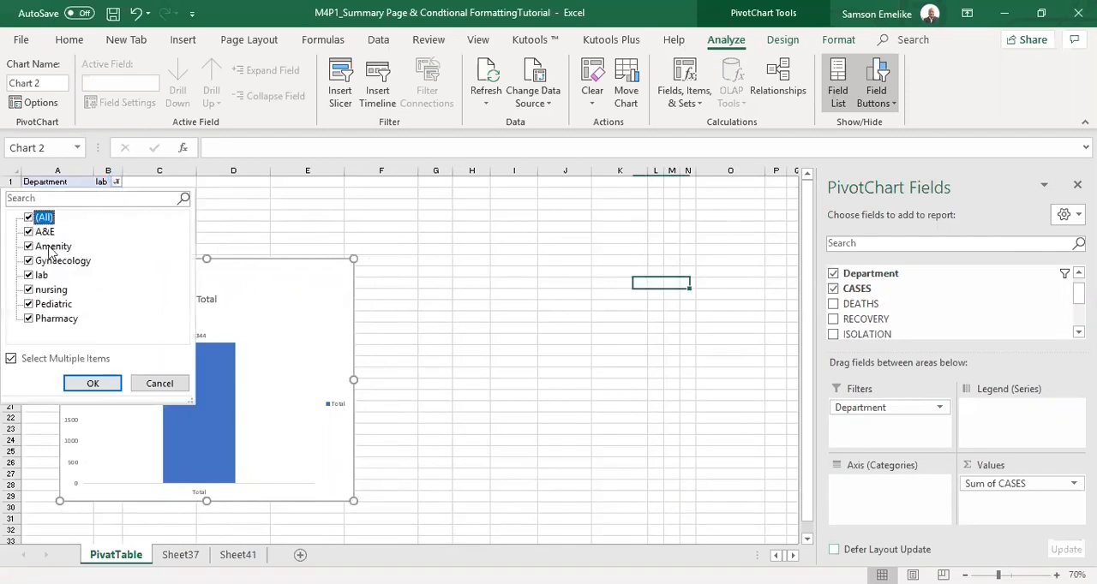
{"action": "left_click", "coordinate": [93, 384]}
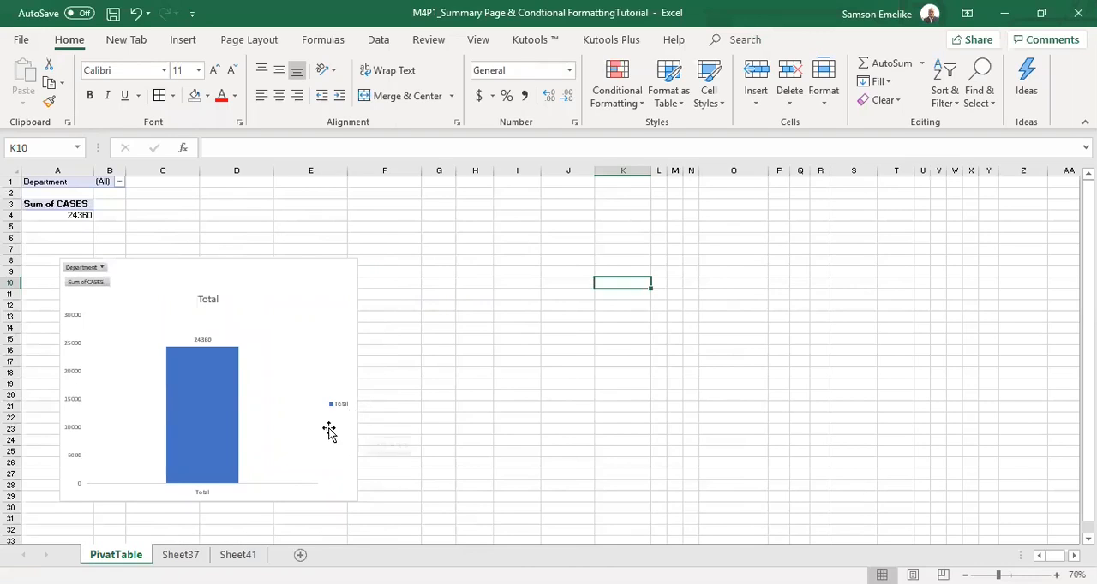
Move Department from the PivotTable's filters to its rows and add DEATHS, RECOVERY, ISOLATION and ICU as summed values.
{"action": "left_click", "coordinate": [60, 204]}
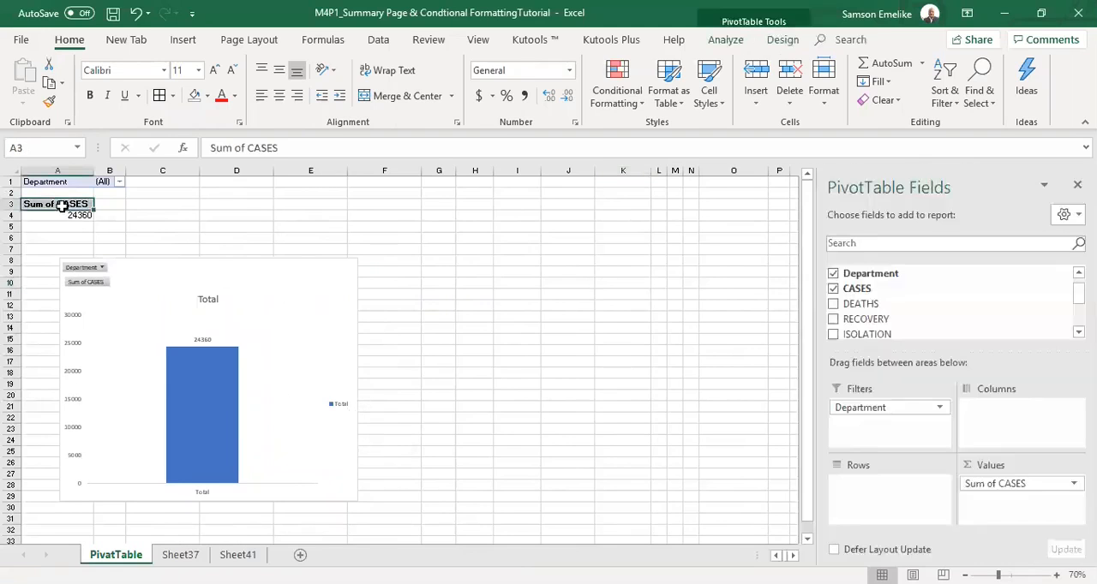
{"action": "left_click_drag", "start_coordinate": [869, 409], "coordinate": [899, 509]}
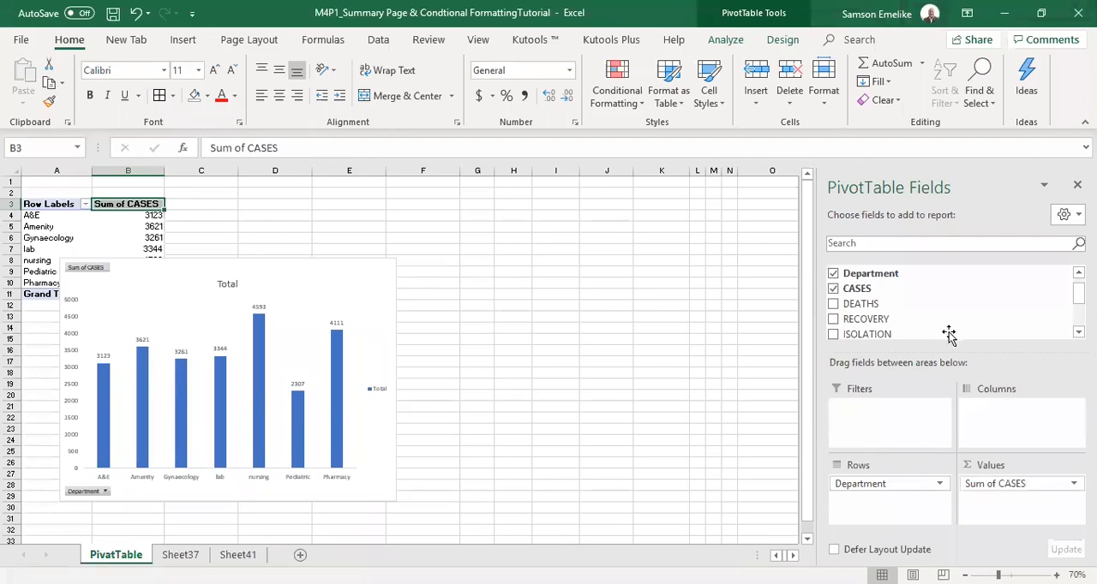
{"action": "left_click", "coordinate": [833, 305]}
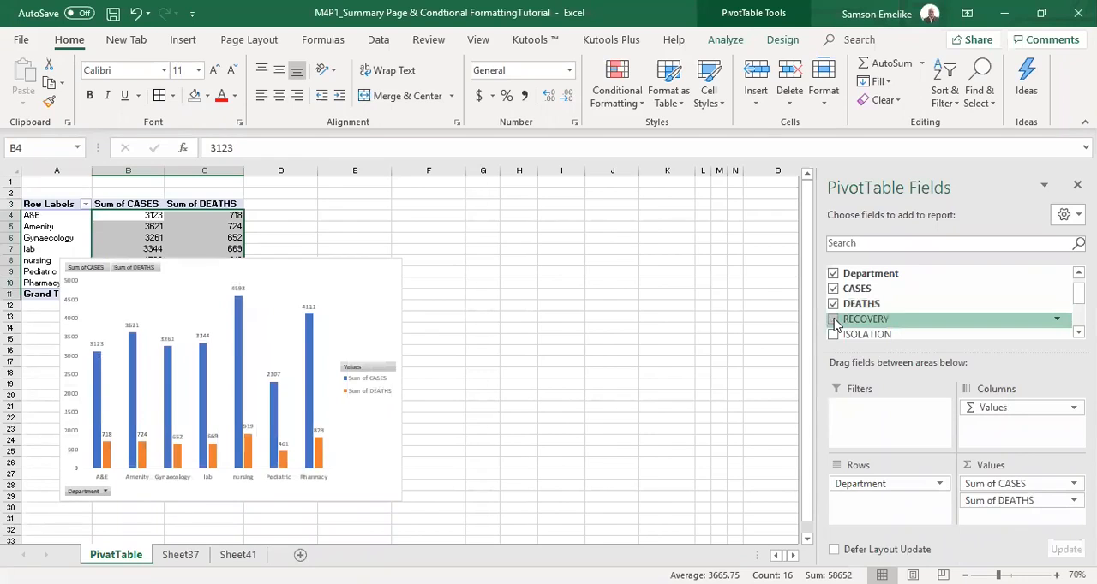
{"action": "left_click", "coordinate": [833, 319]}
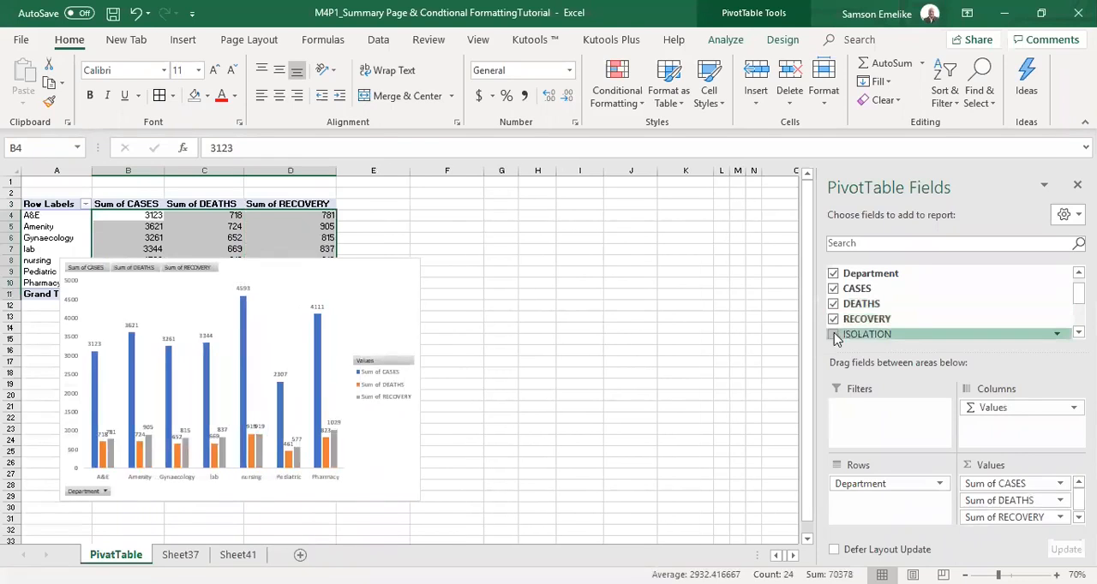
{"action": "left_click", "coordinate": [833, 334]}
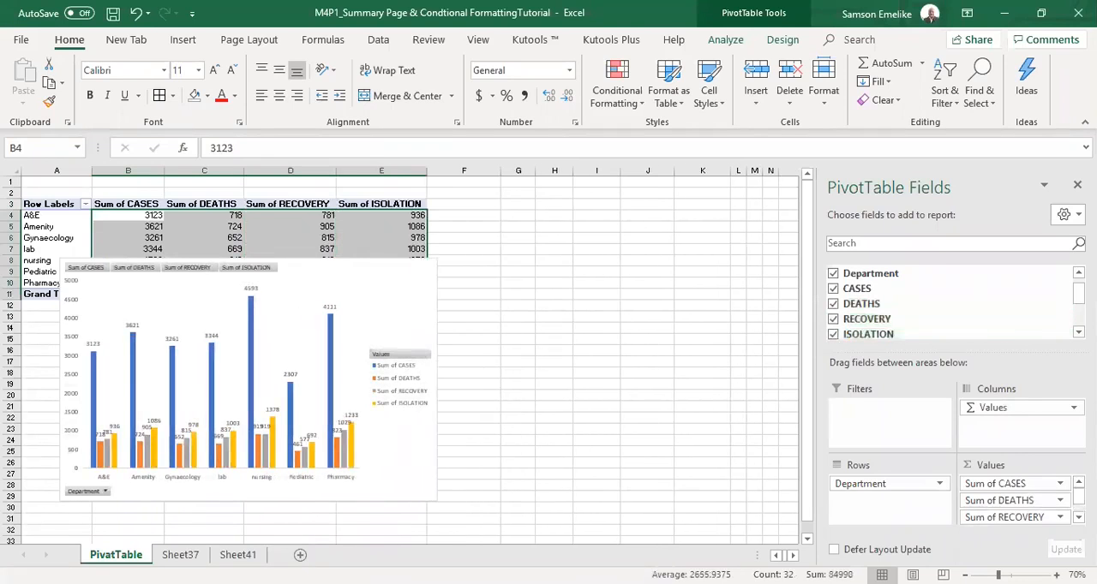
{"action": "scroll", "coordinate": [835, 321], "scroll_direction": "down", "scroll_amount": 2}
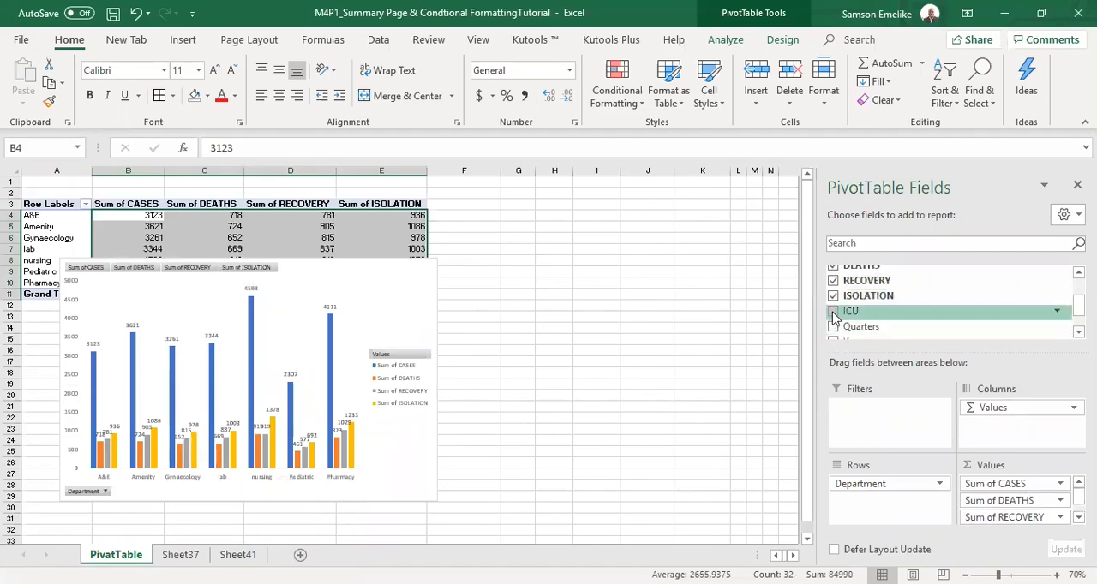
{"action": "left_click", "coordinate": [833, 314]}
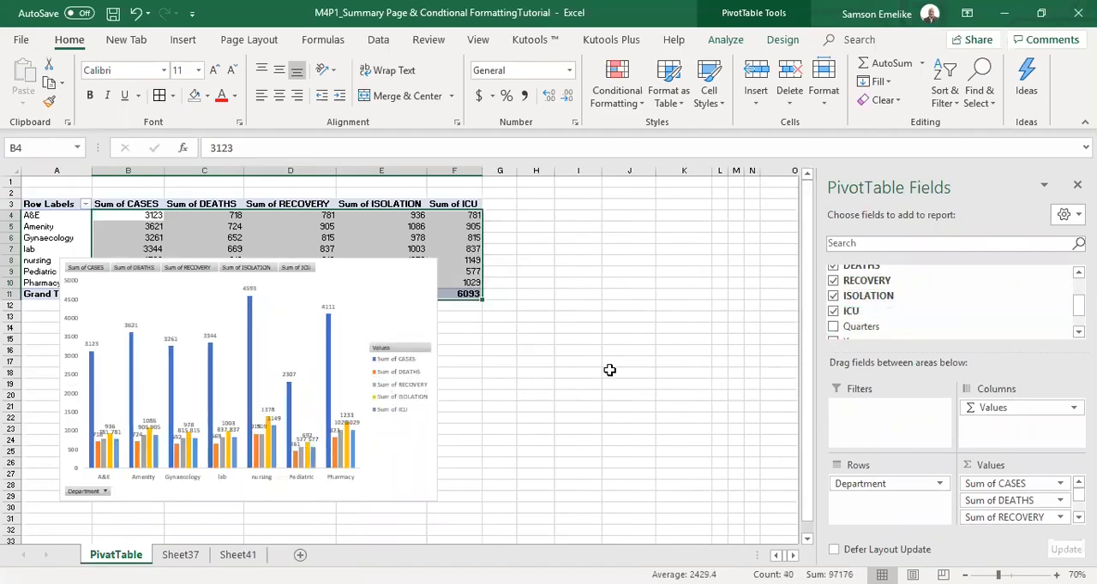
Widen the PivotChart to about column K and pull its left edge in to clear the department labels and CASES column.
{"action": "left_click", "coordinate": [438, 486]}
{"action": "left_click_drag", "start_coordinate": [436, 500], "coordinate": [692, 498]}
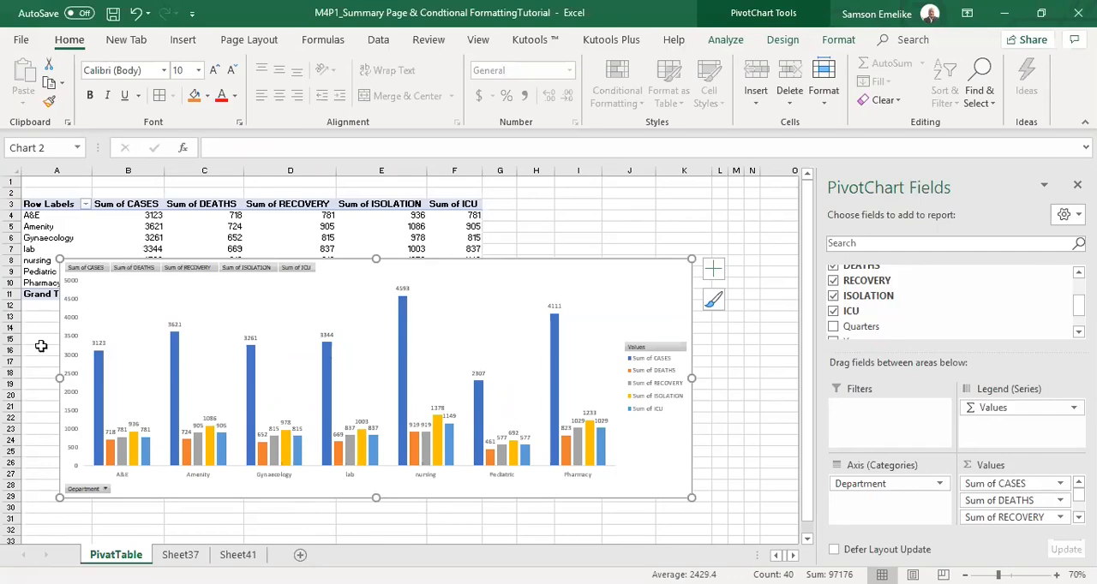
{"action": "left_click_drag", "start_coordinate": [59, 378], "coordinate": [212, 378]}
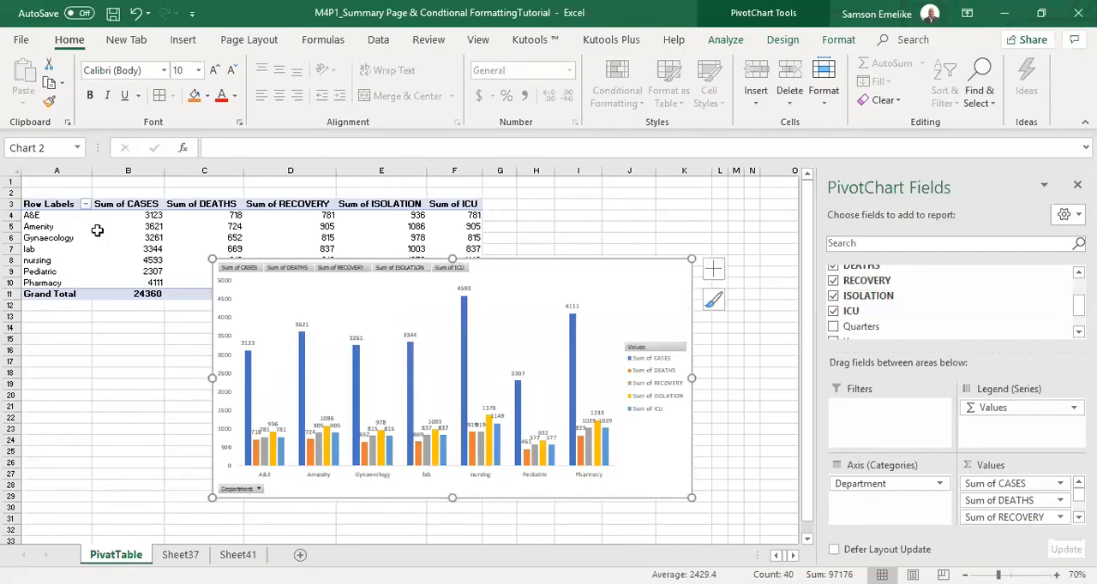
Filter the PivotTable's row labels to only the A&E and Amenity departments.
{"action": "left_click", "coordinate": [85, 205]}
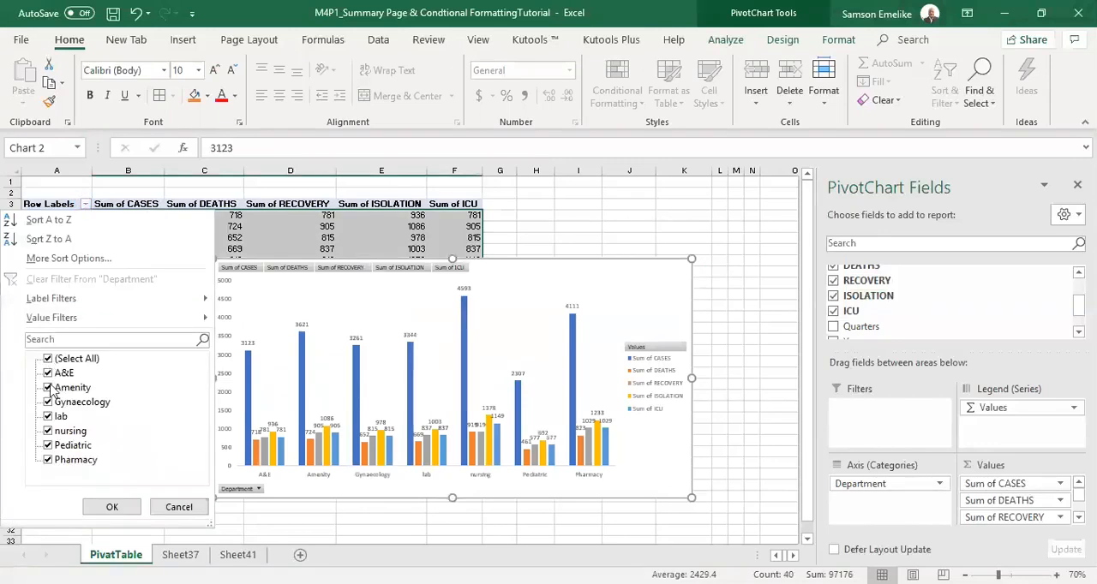
{"action": "left_click", "coordinate": [48, 401]}
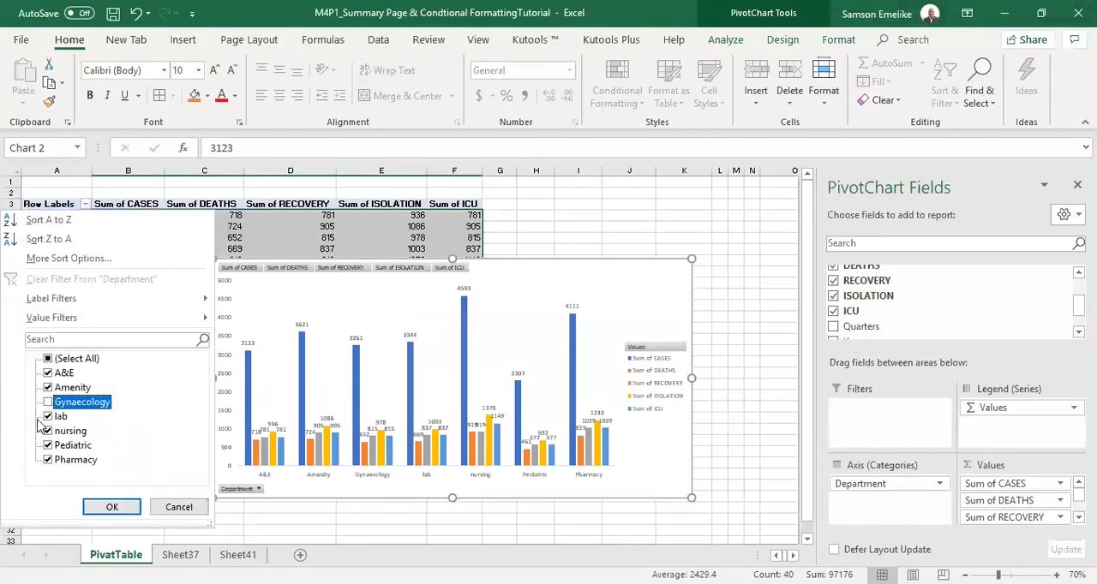
{"action": "left_click", "coordinate": [48, 418]}
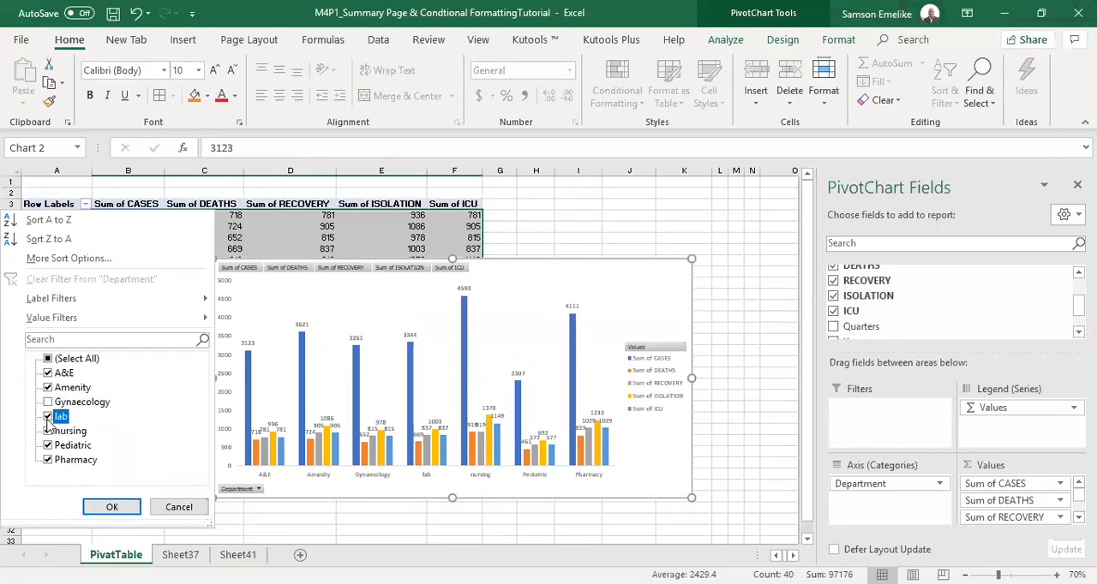
{"action": "left_click", "coordinate": [48, 431]}
{"action": "left_click", "coordinate": [48, 446]}
{"action": "left_click", "coordinate": [48, 460]}
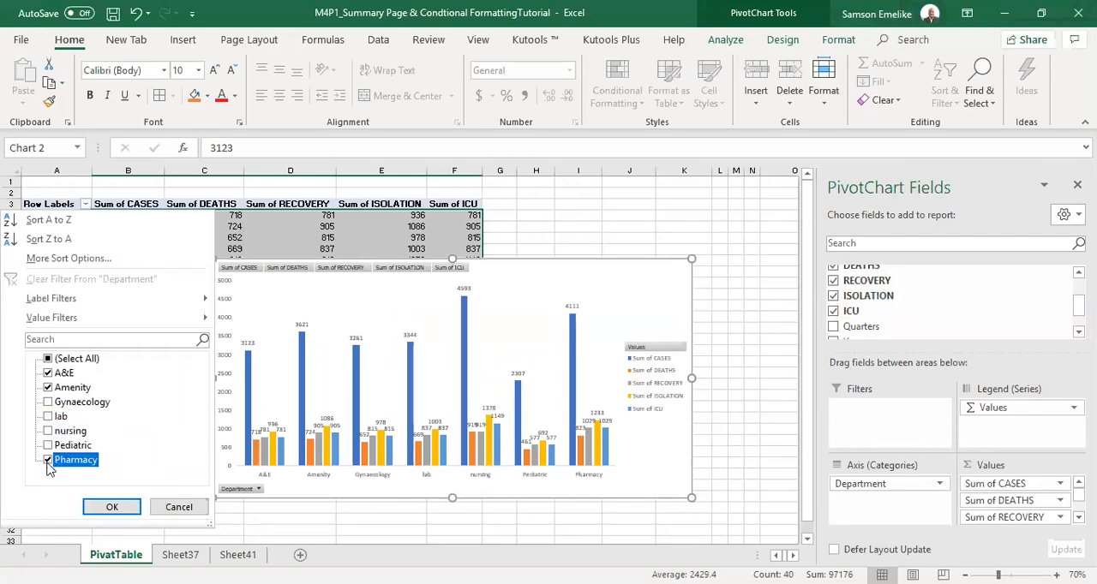
{"action": "left_click", "coordinate": [112, 507]}
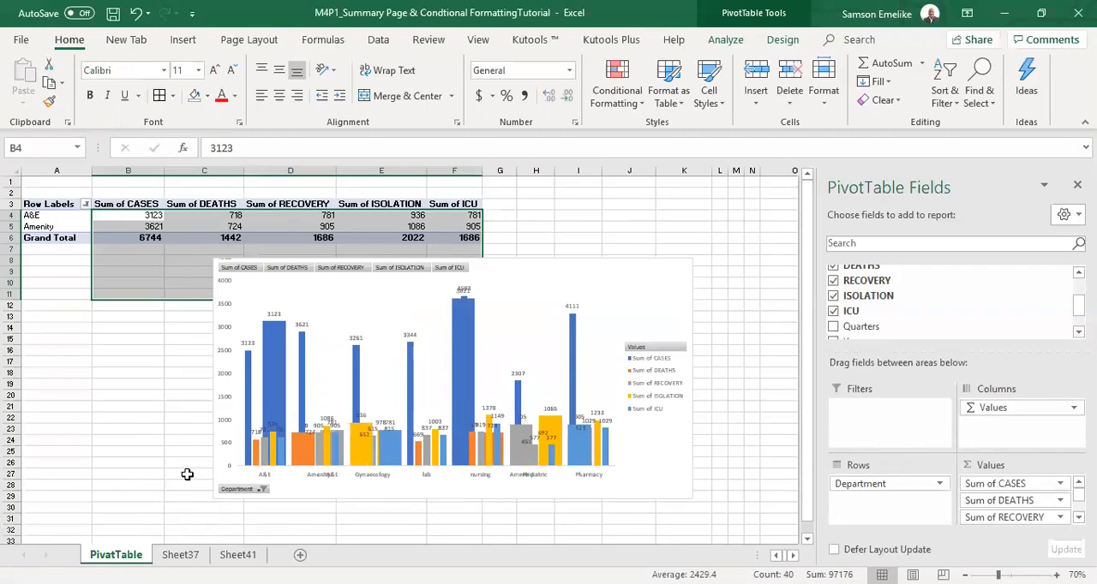